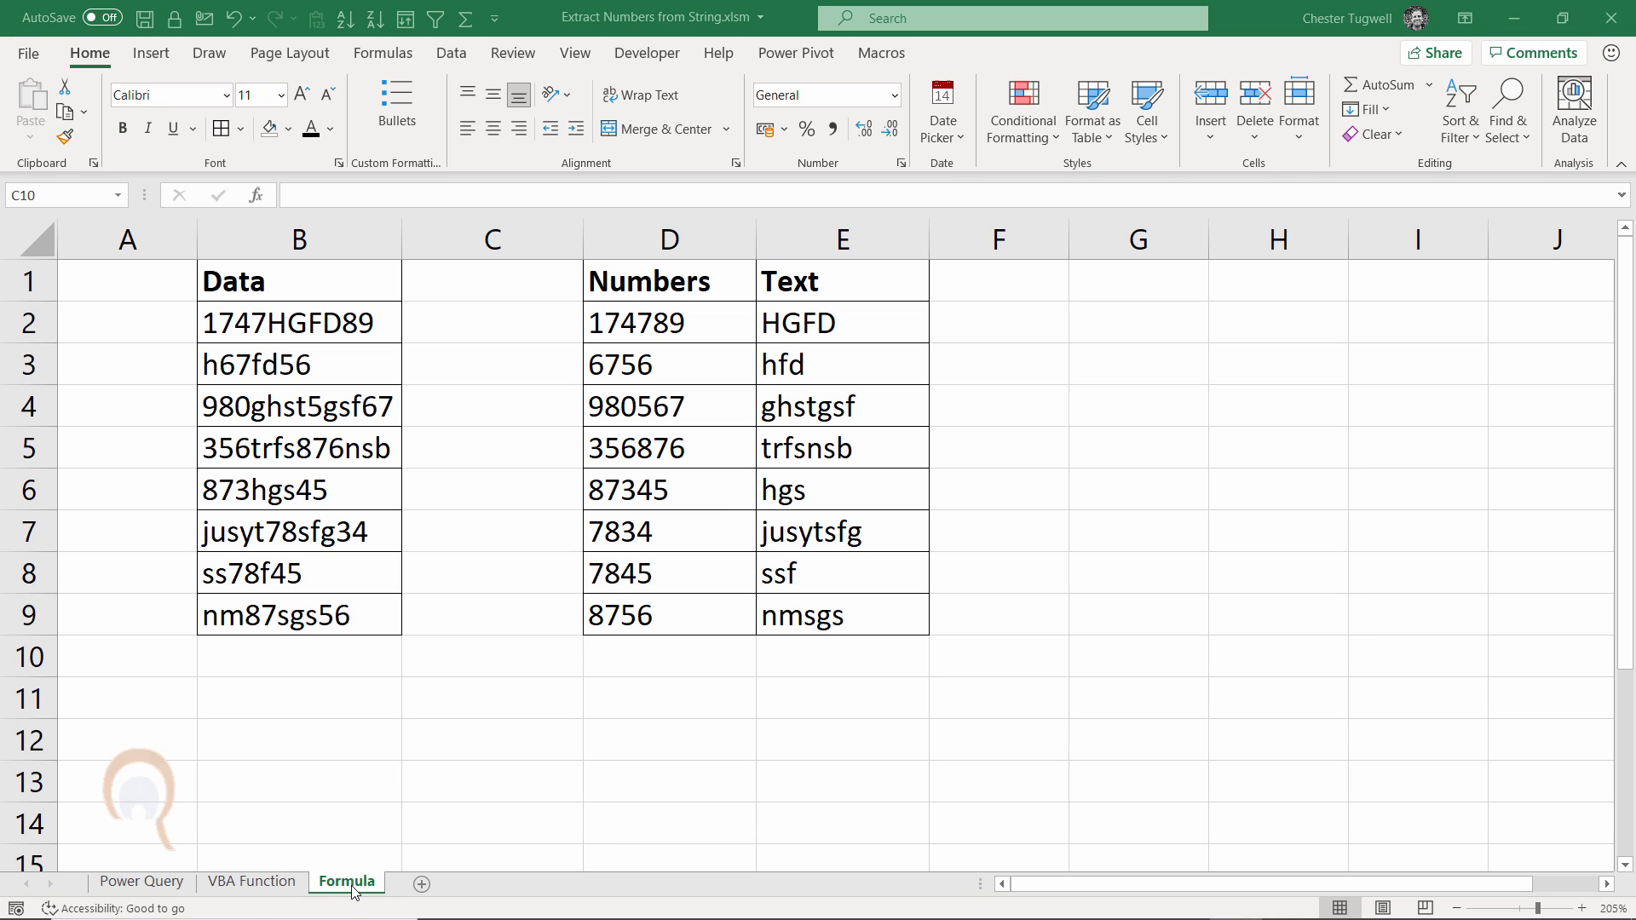
Step: On the Power Query sheet, load B1:B9 as a table with headers into the Power Query Editor and maximize the editor
{"action": "left_click", "coordinate": [130, 884]}
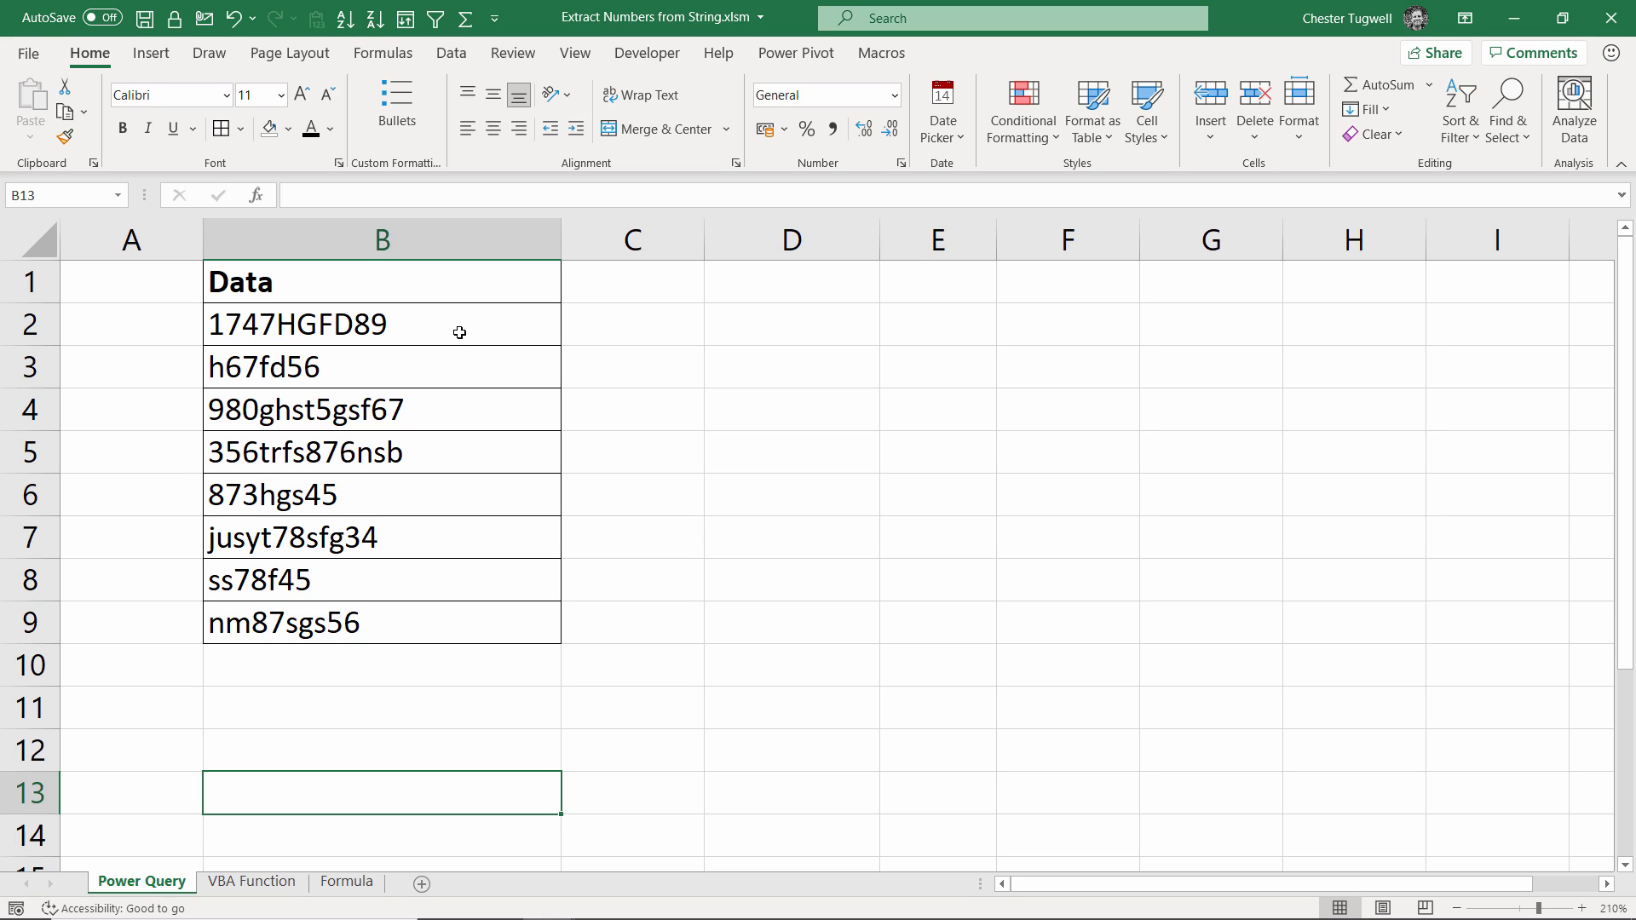
{"action": "left_click", "coordinate": [443, 356]}
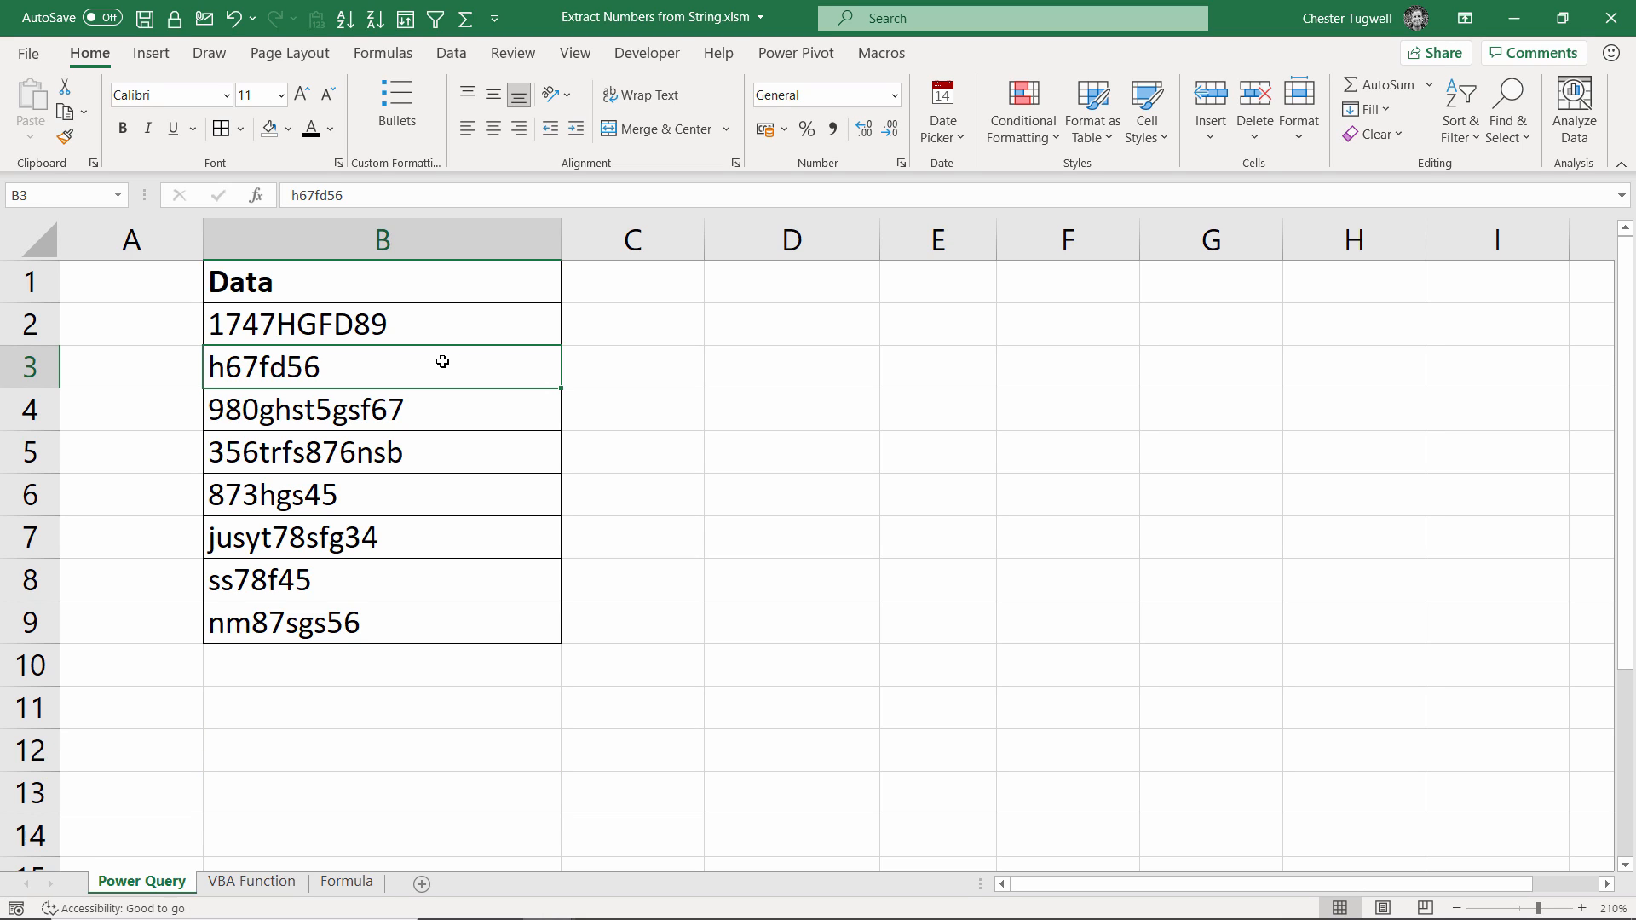
{"action": "left_click", "coordinate": [452, 54]}
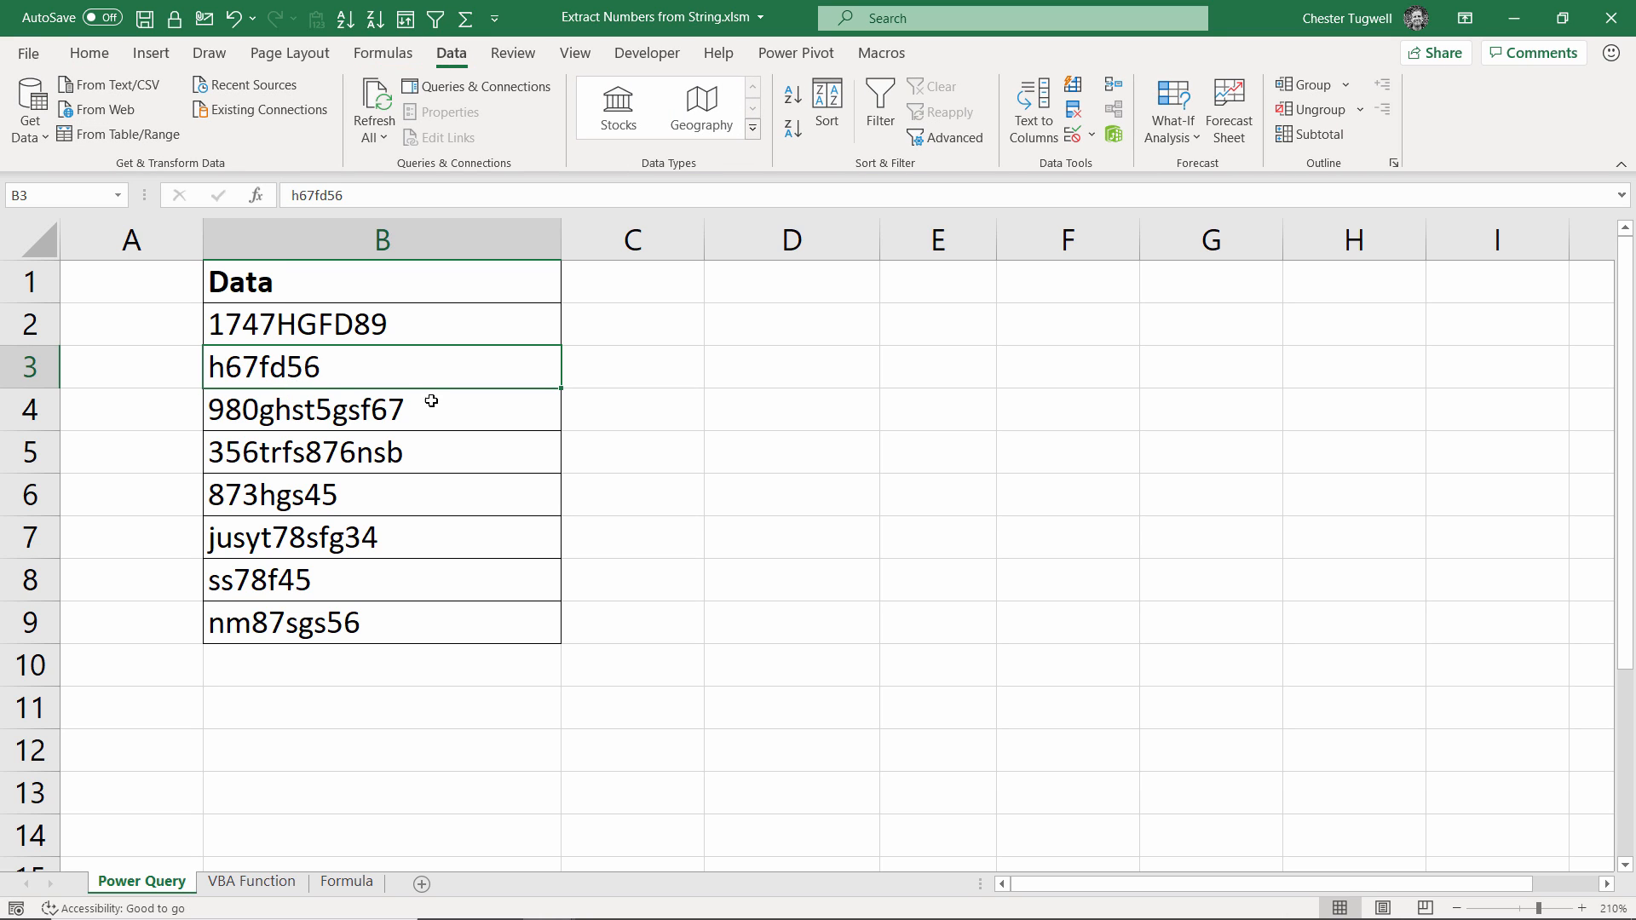
{"action": "left_click", "coordinate": [119, 135]}
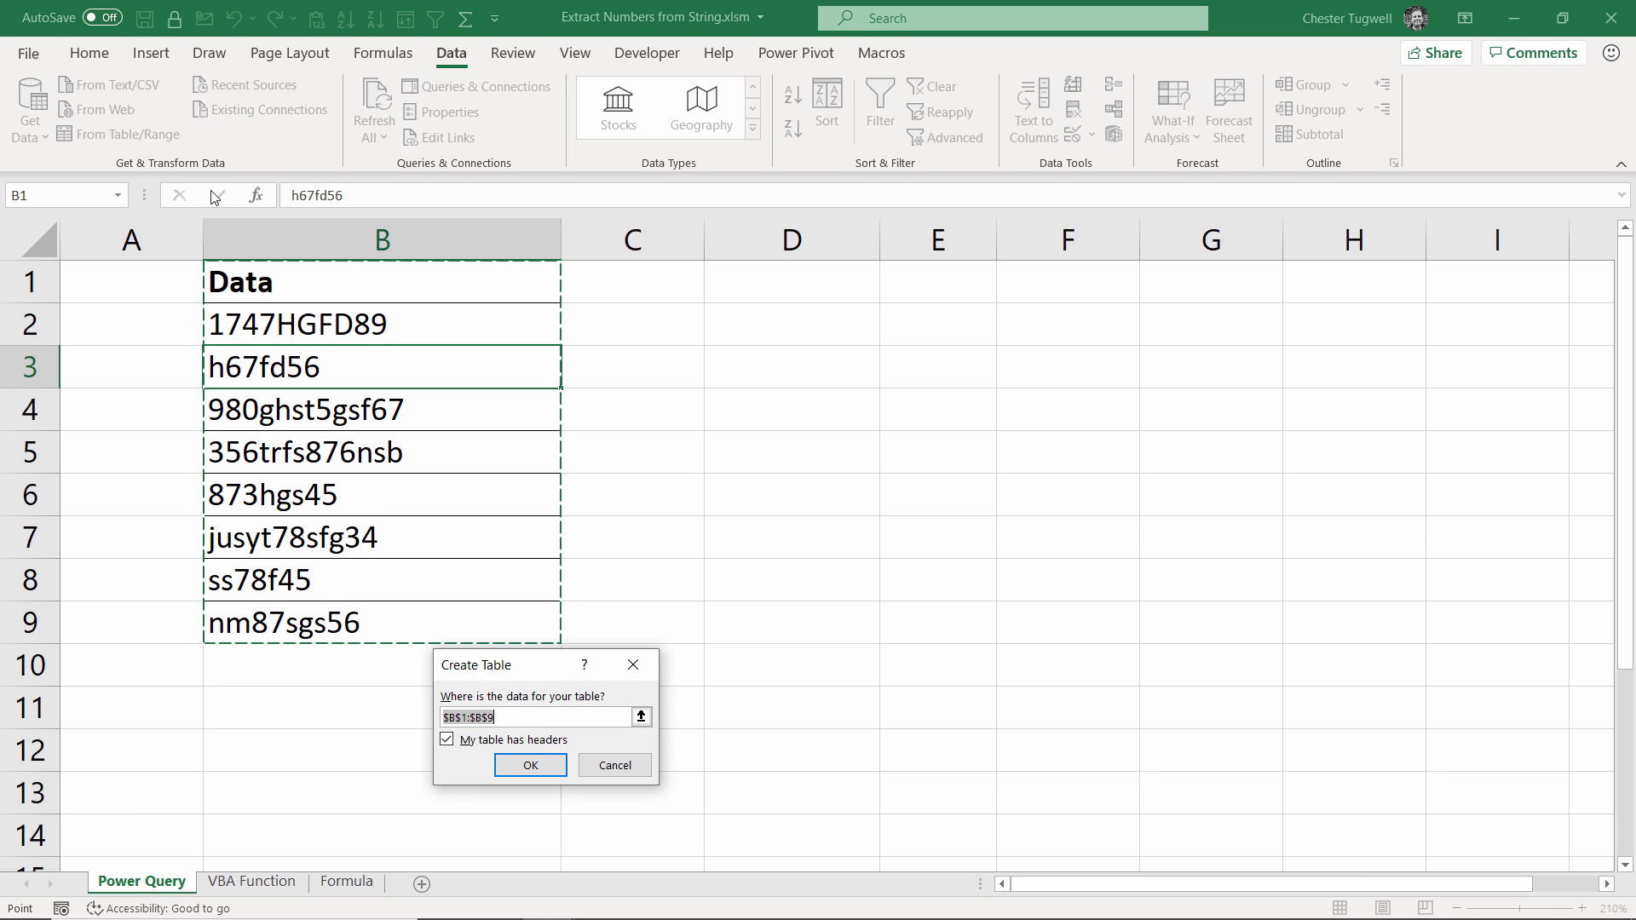
{"action": "left_click", "coordinate": [530, 771]}
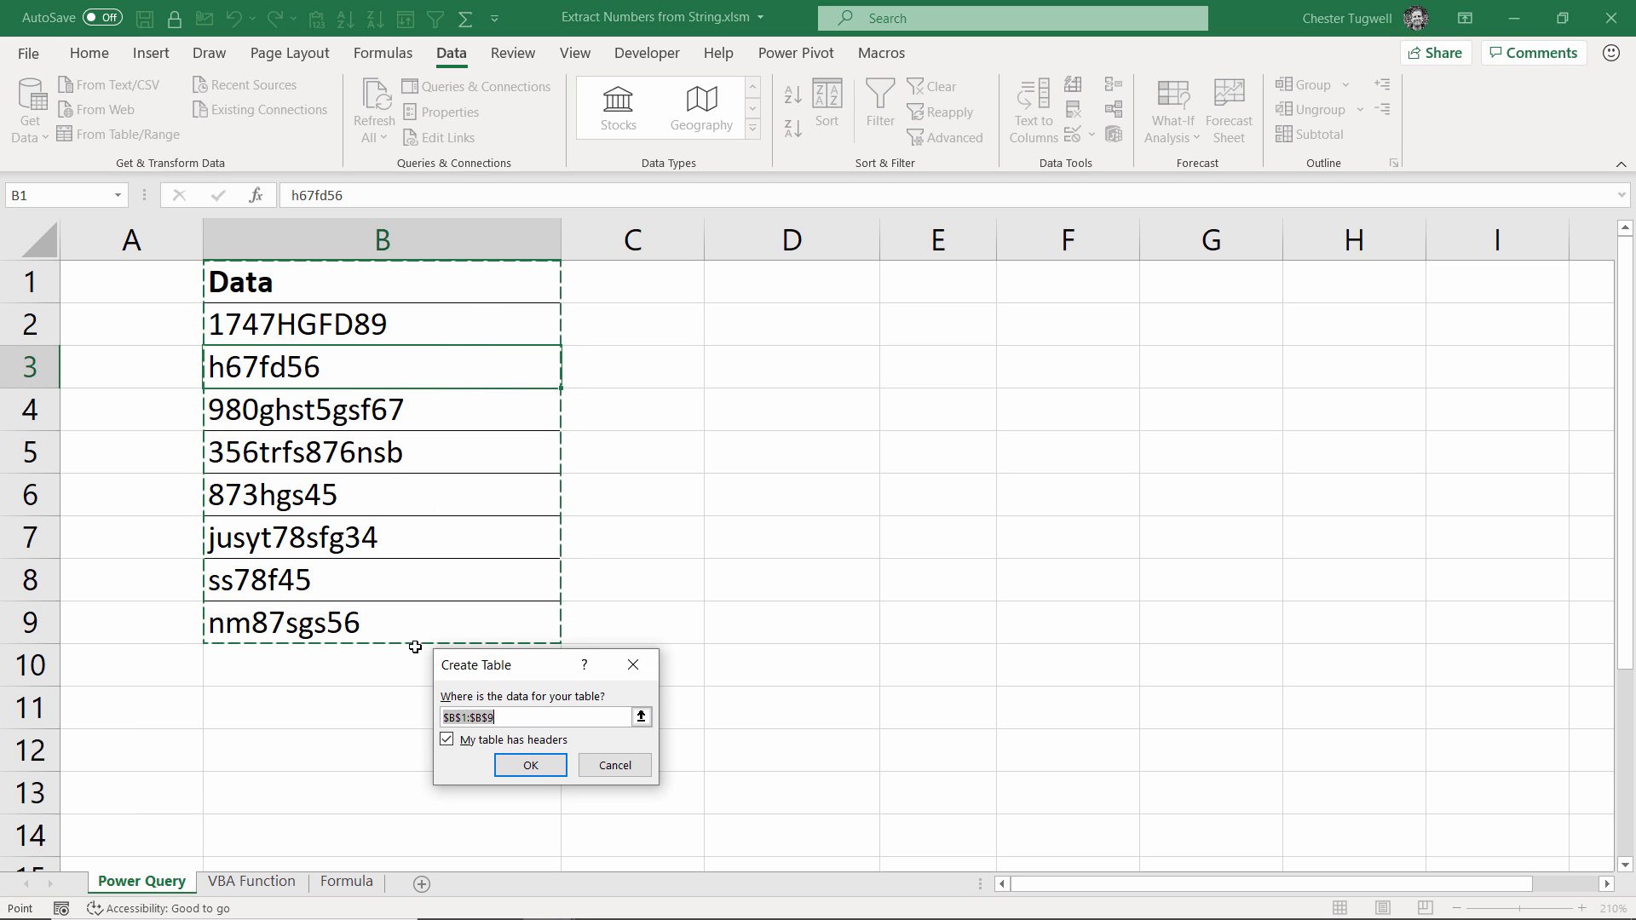
{"action": "left_click", "coordinate": [530, 766]}
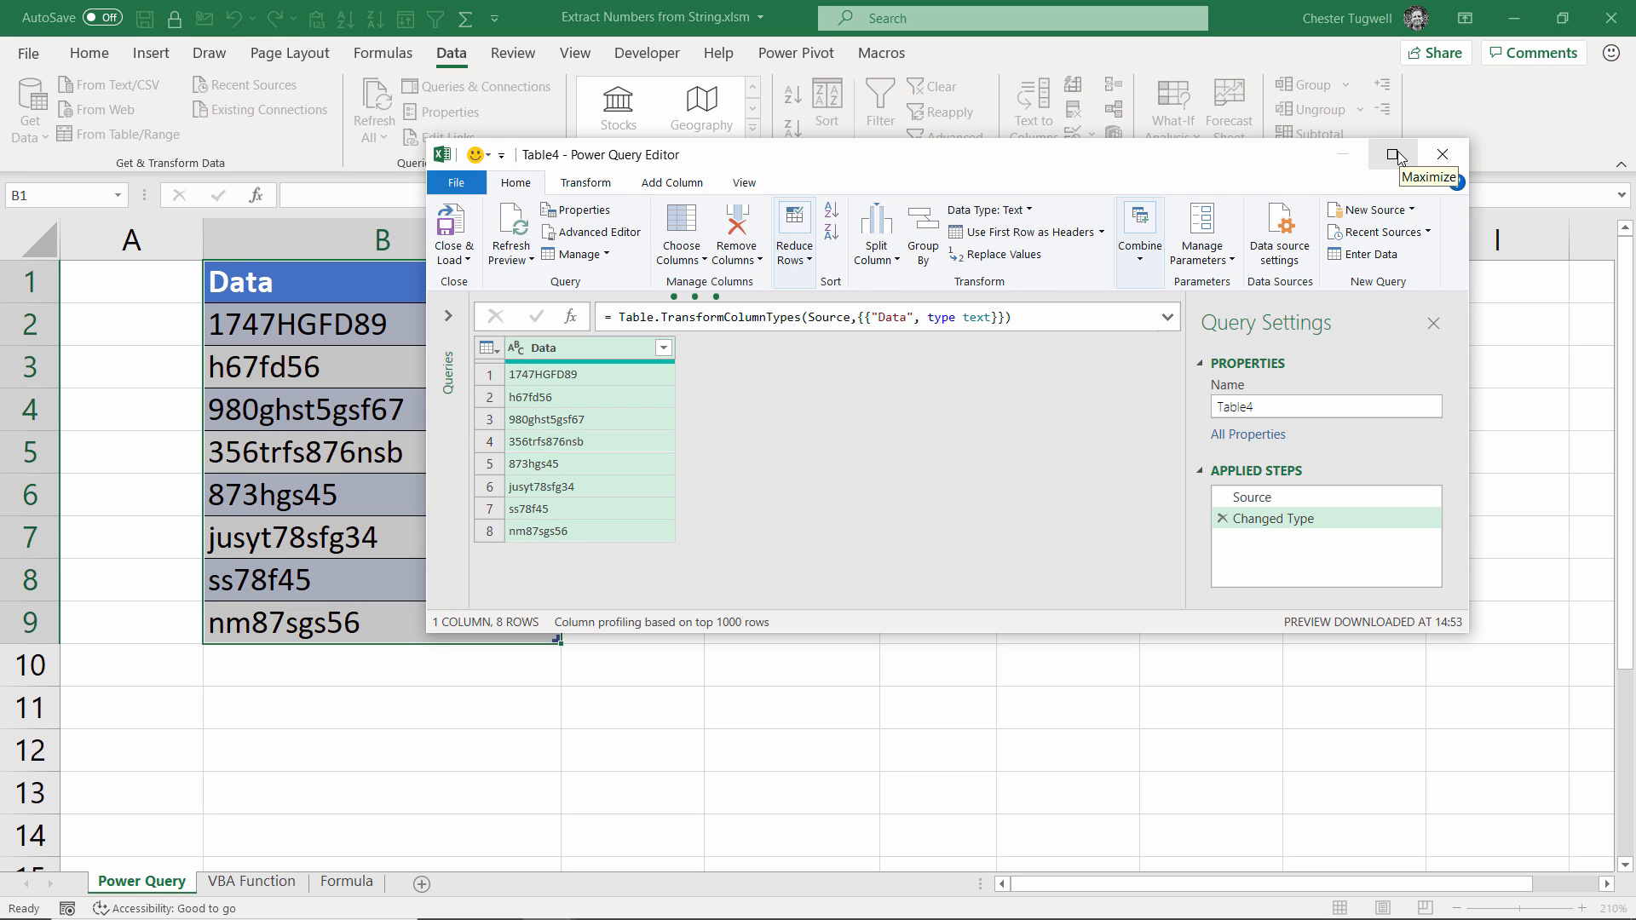
{"action": "left_click", "coordinate": [1396, 155]}
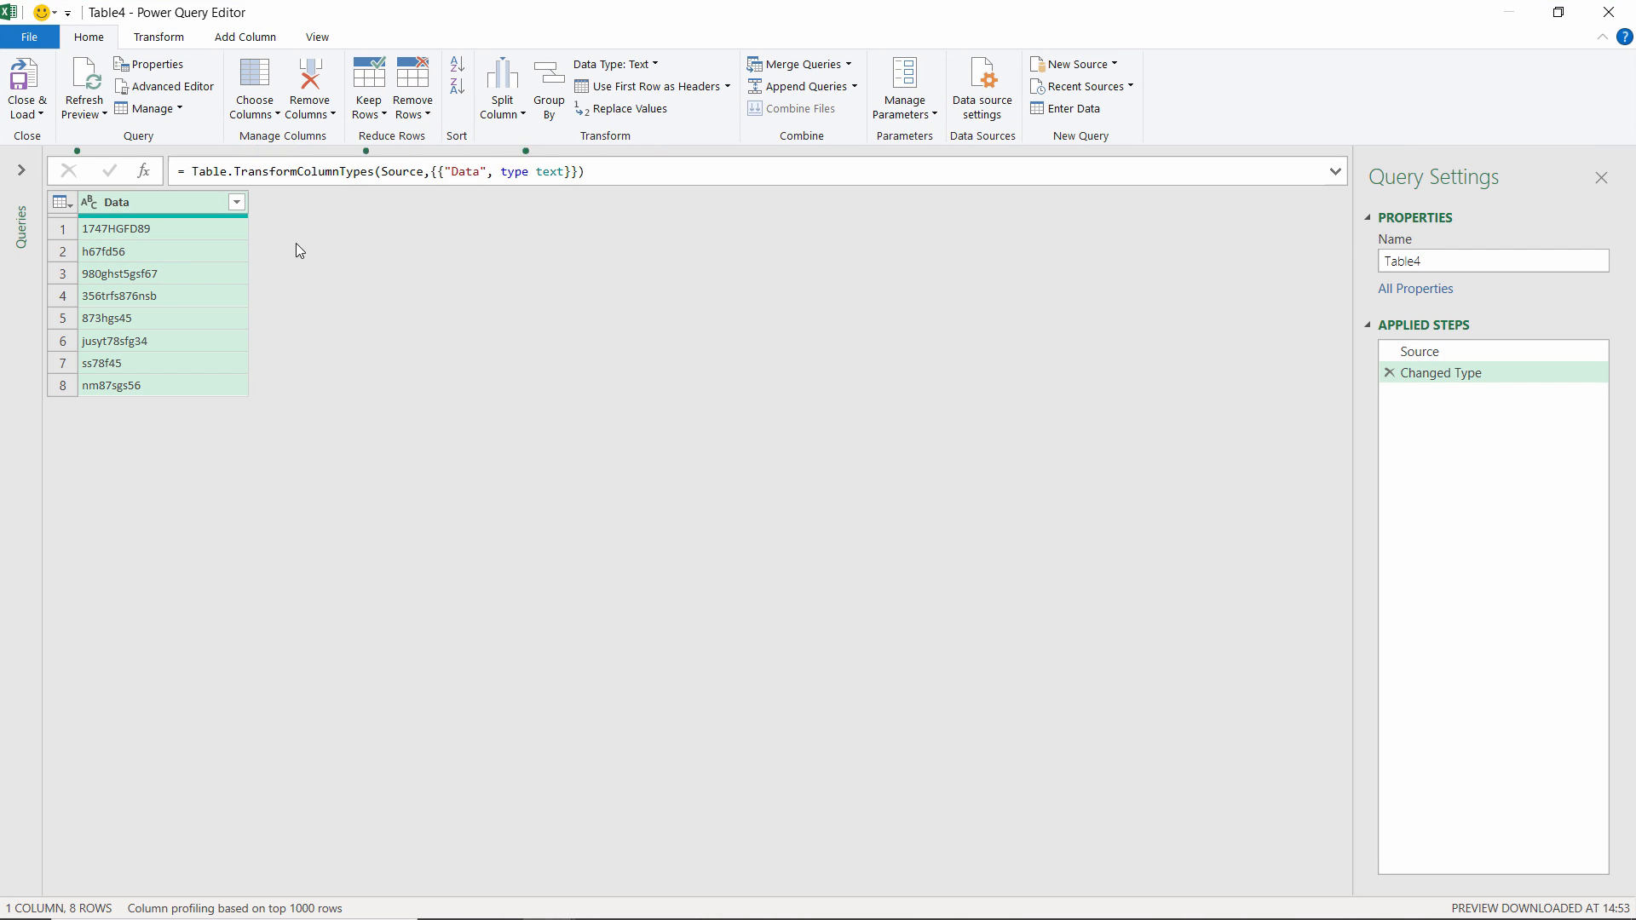
Step: Add a column from examples that extracts the digits, giving 174789 and 6756 as samples for the first two rows
{"action": "left_click", "coordinate": [258, 38]}
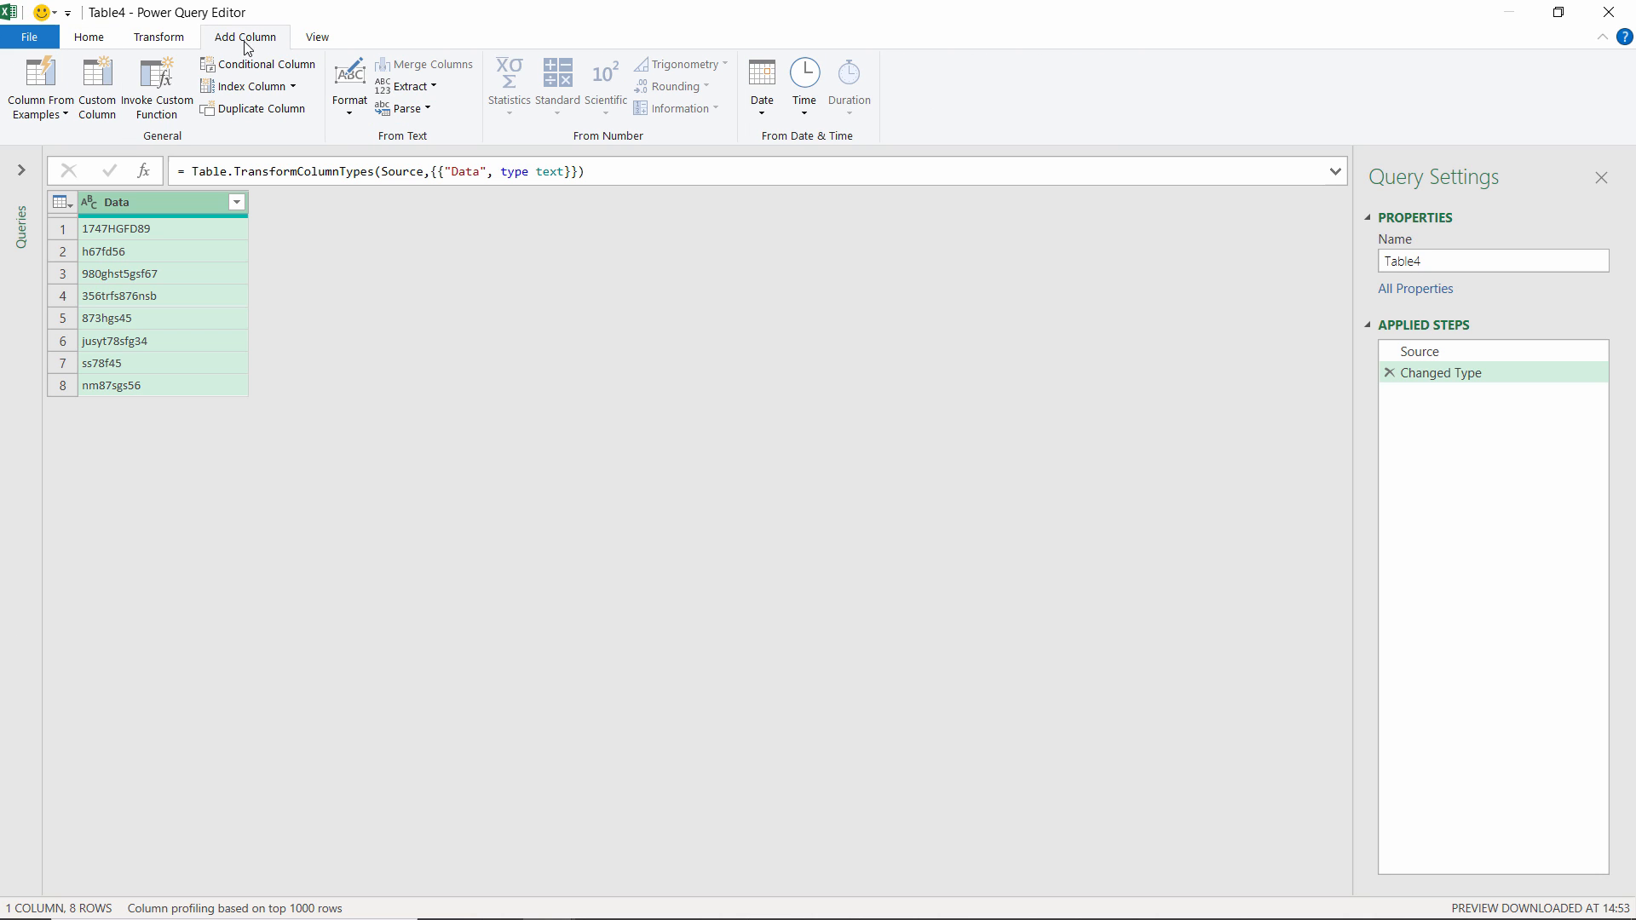
{"action": "left_click", "coordinate": [39, 75]}
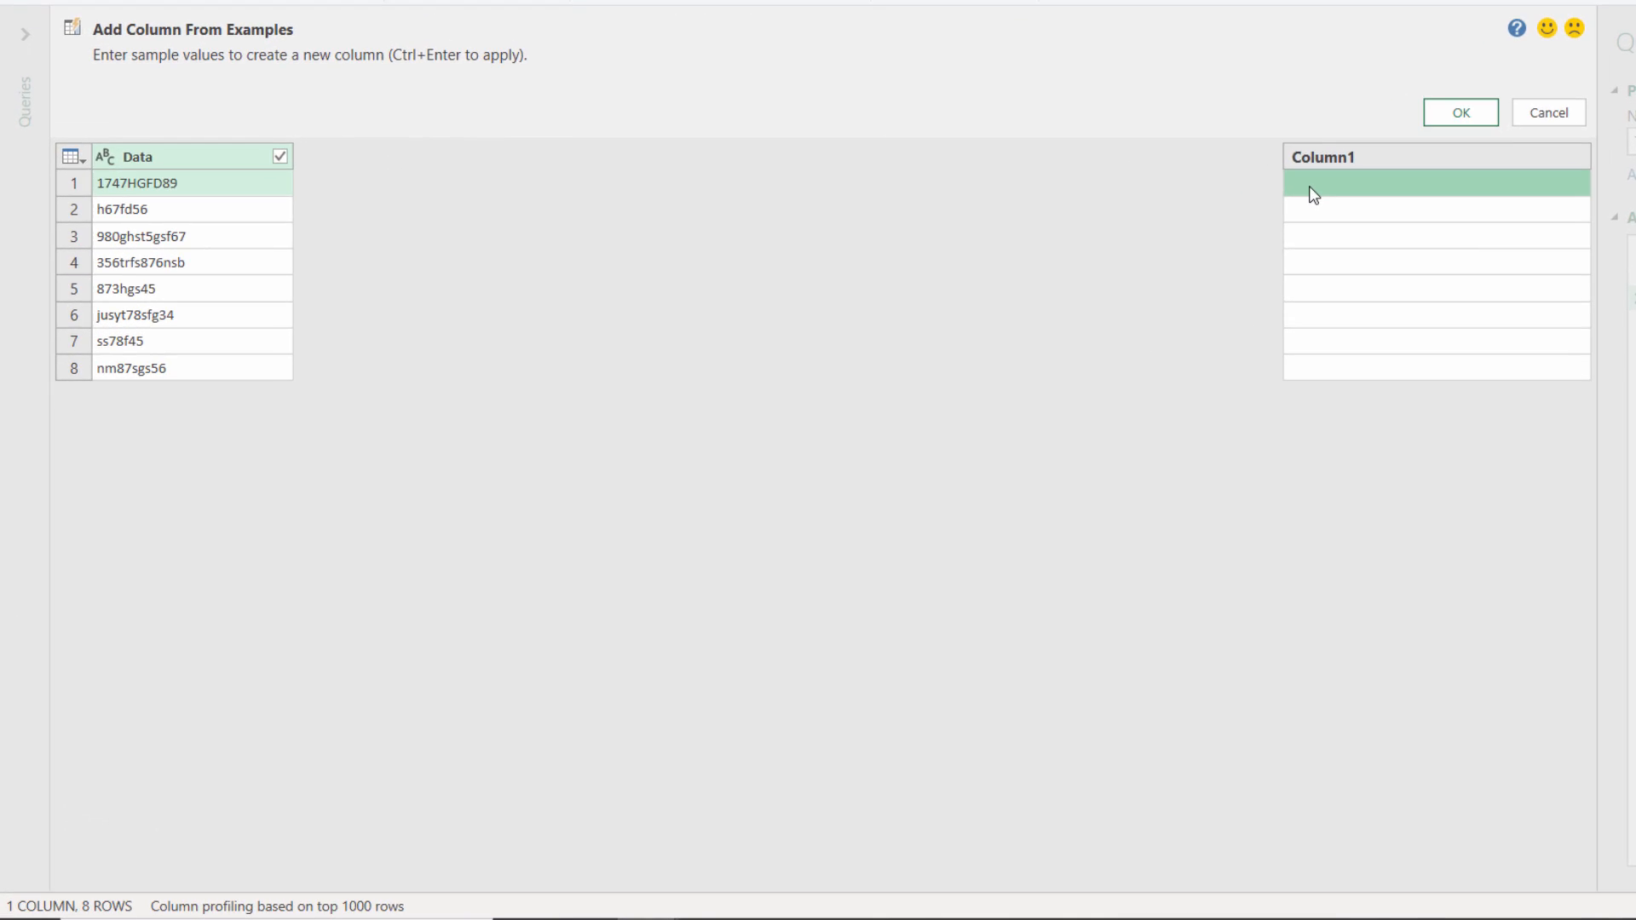
{"action": "type", "text": "17"}
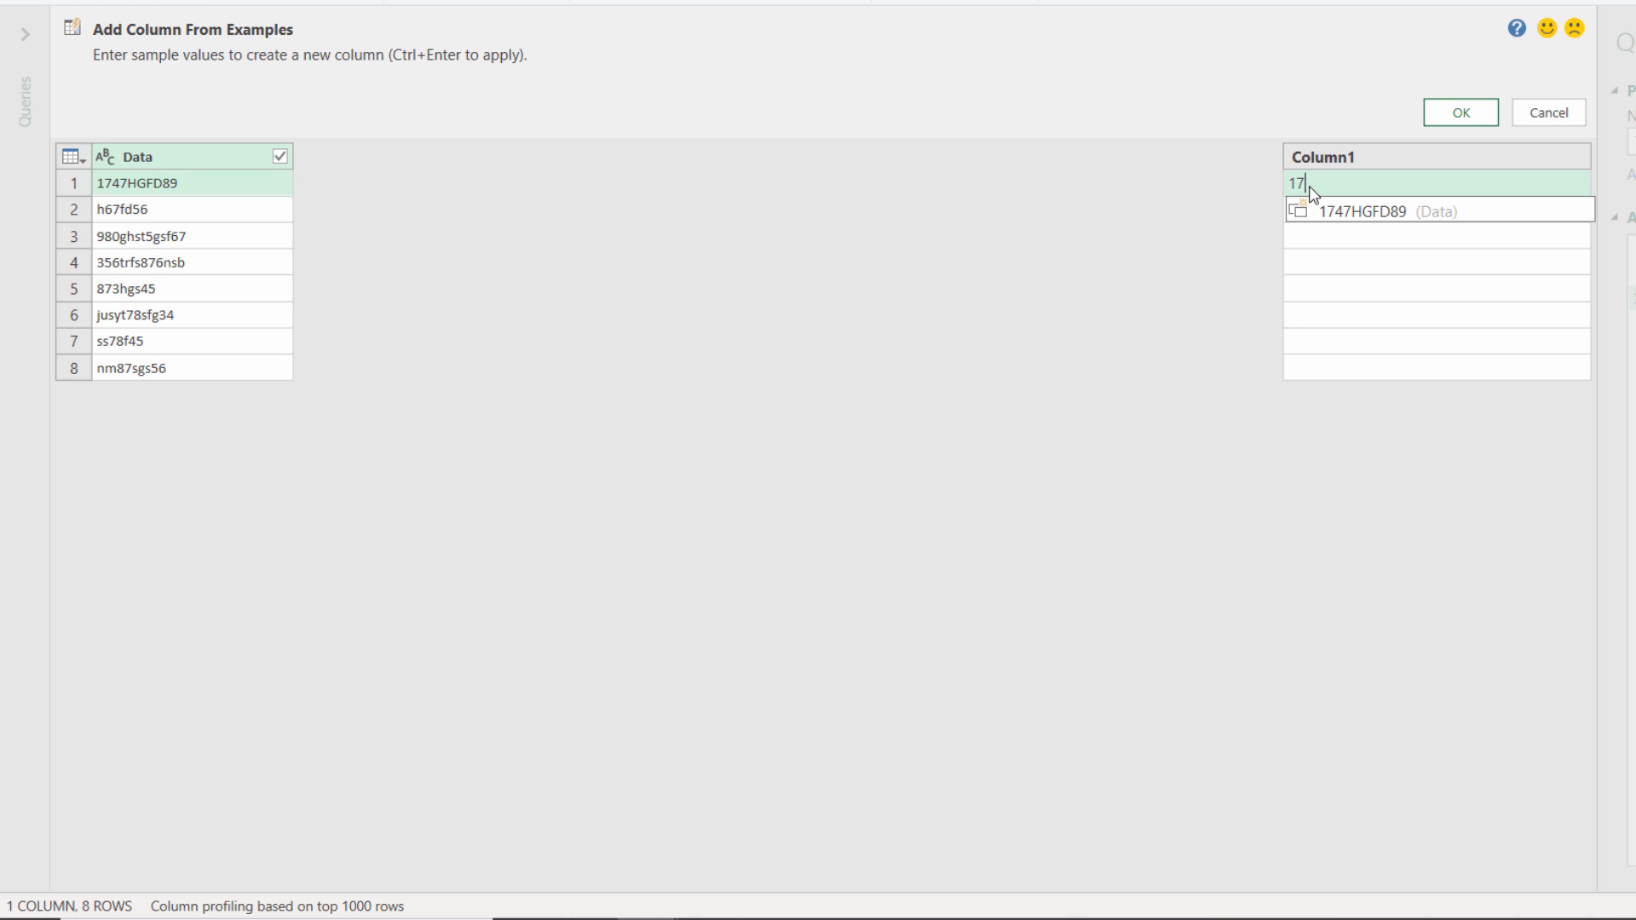
{"action": "type", "text": "4789"}
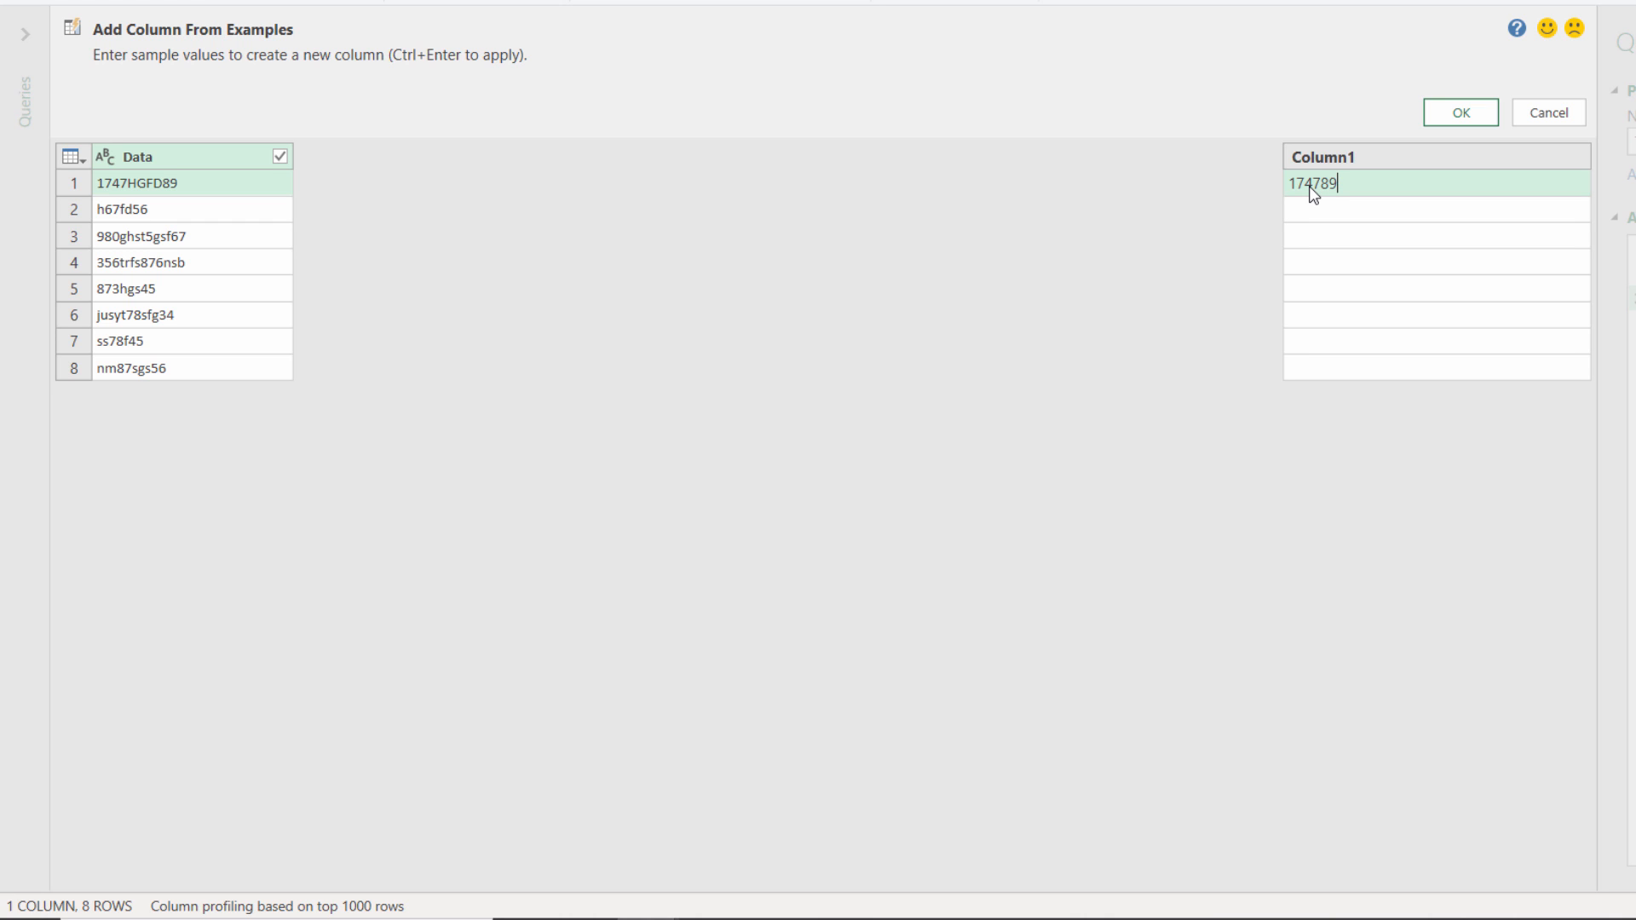
{"action": "key", "text": "Return"}
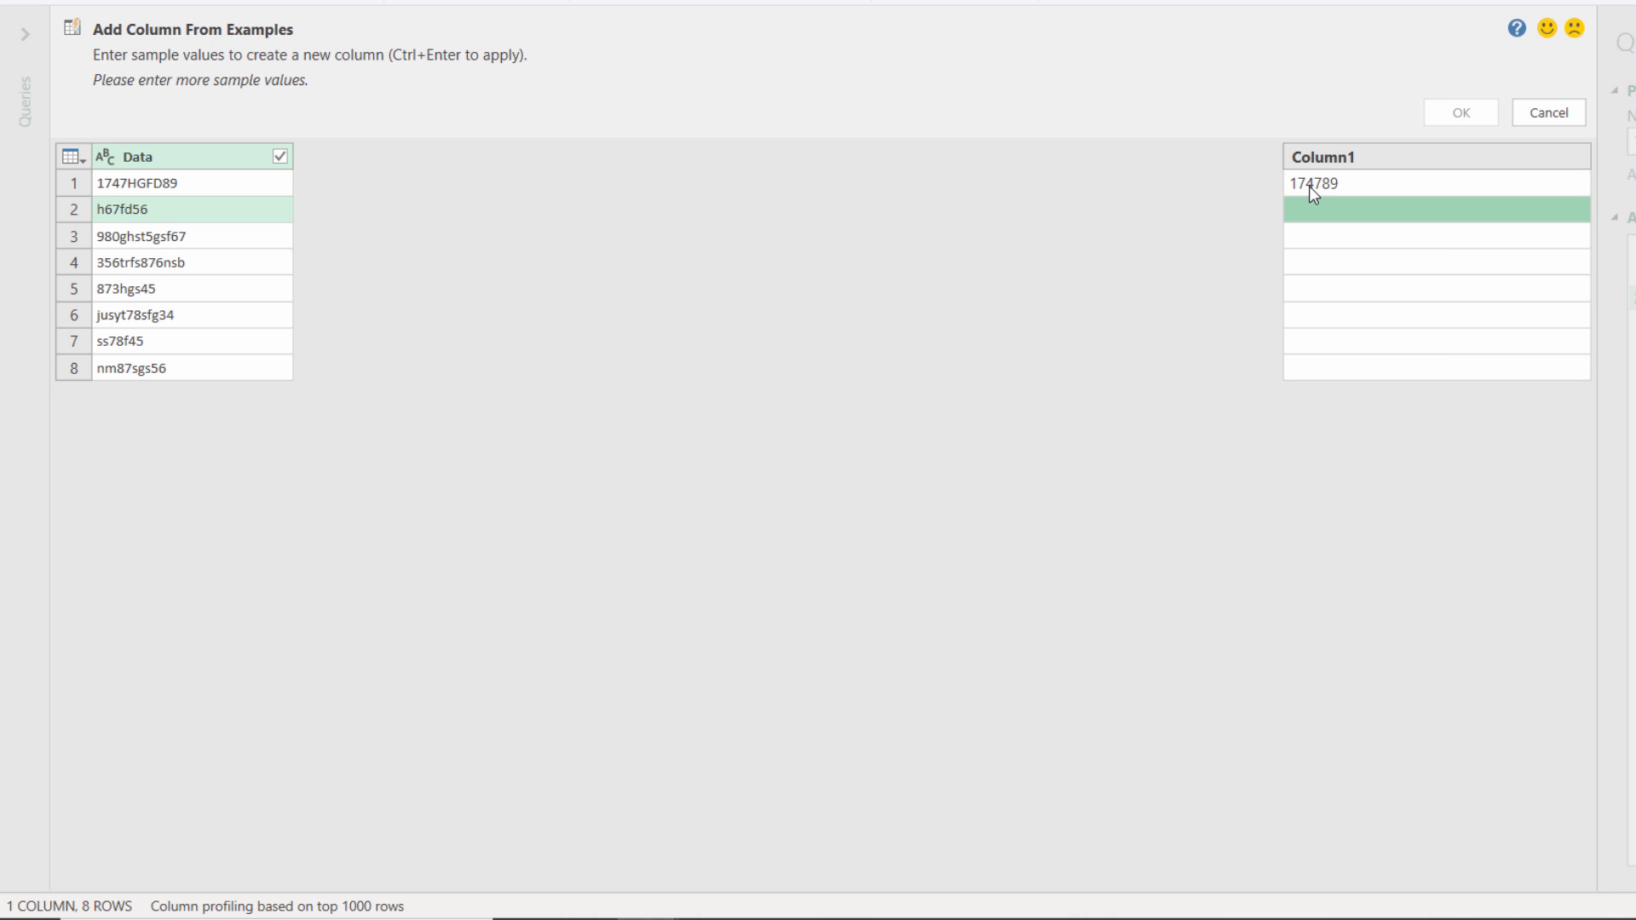
{"action": "type", "text": "67"}
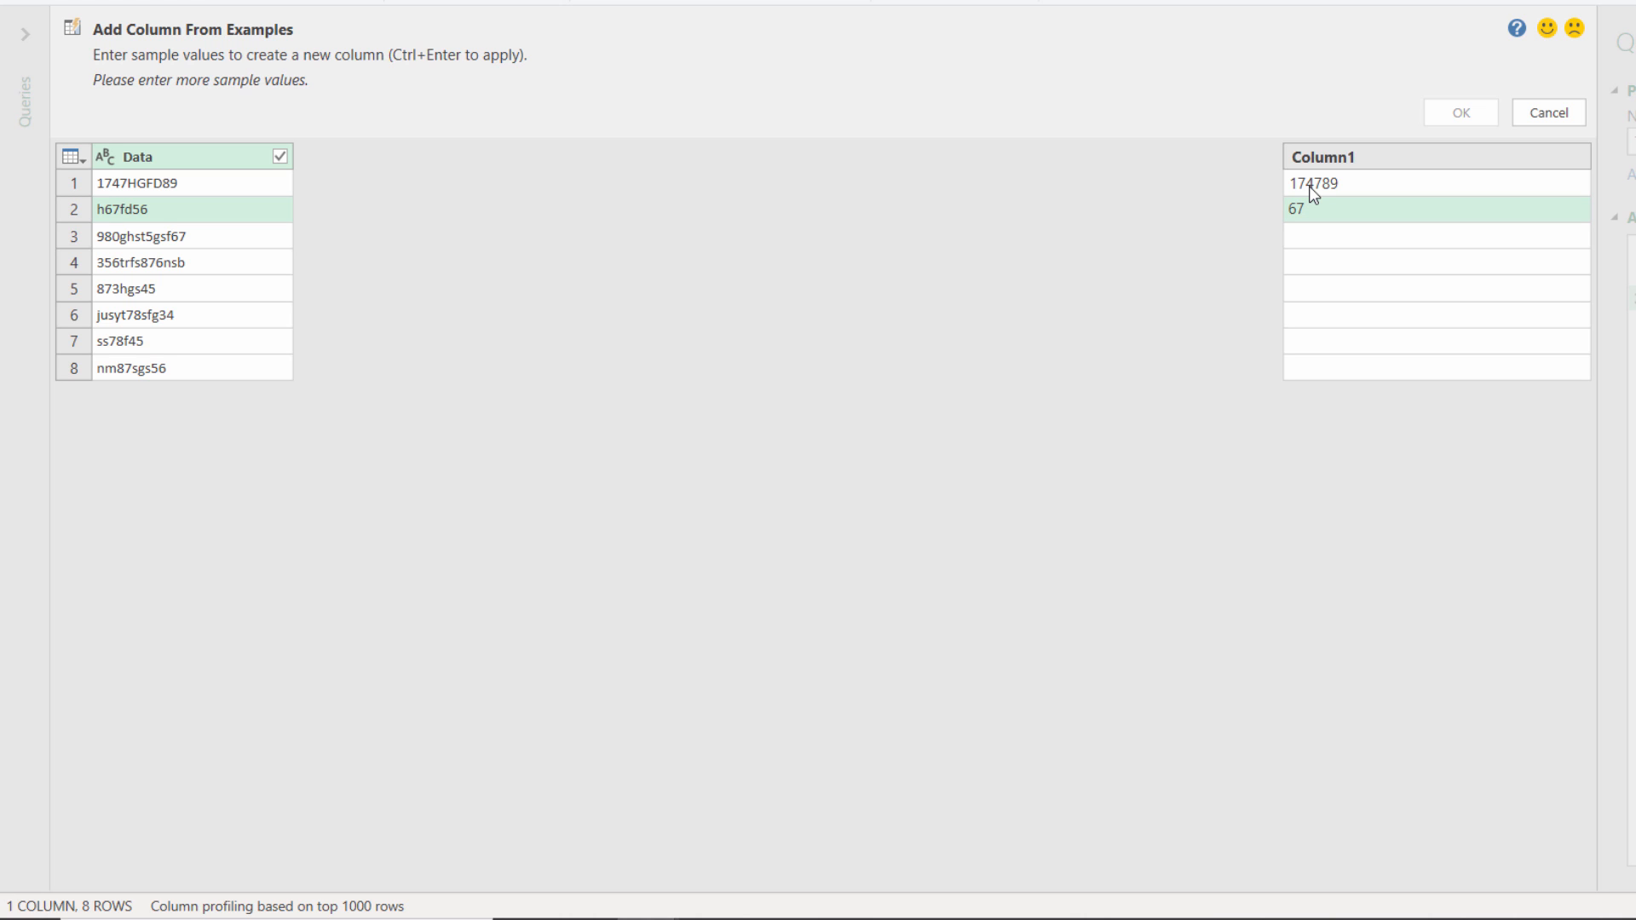
{"action": "type", "text": "56"}
{"action": "key", "text": "Return"}
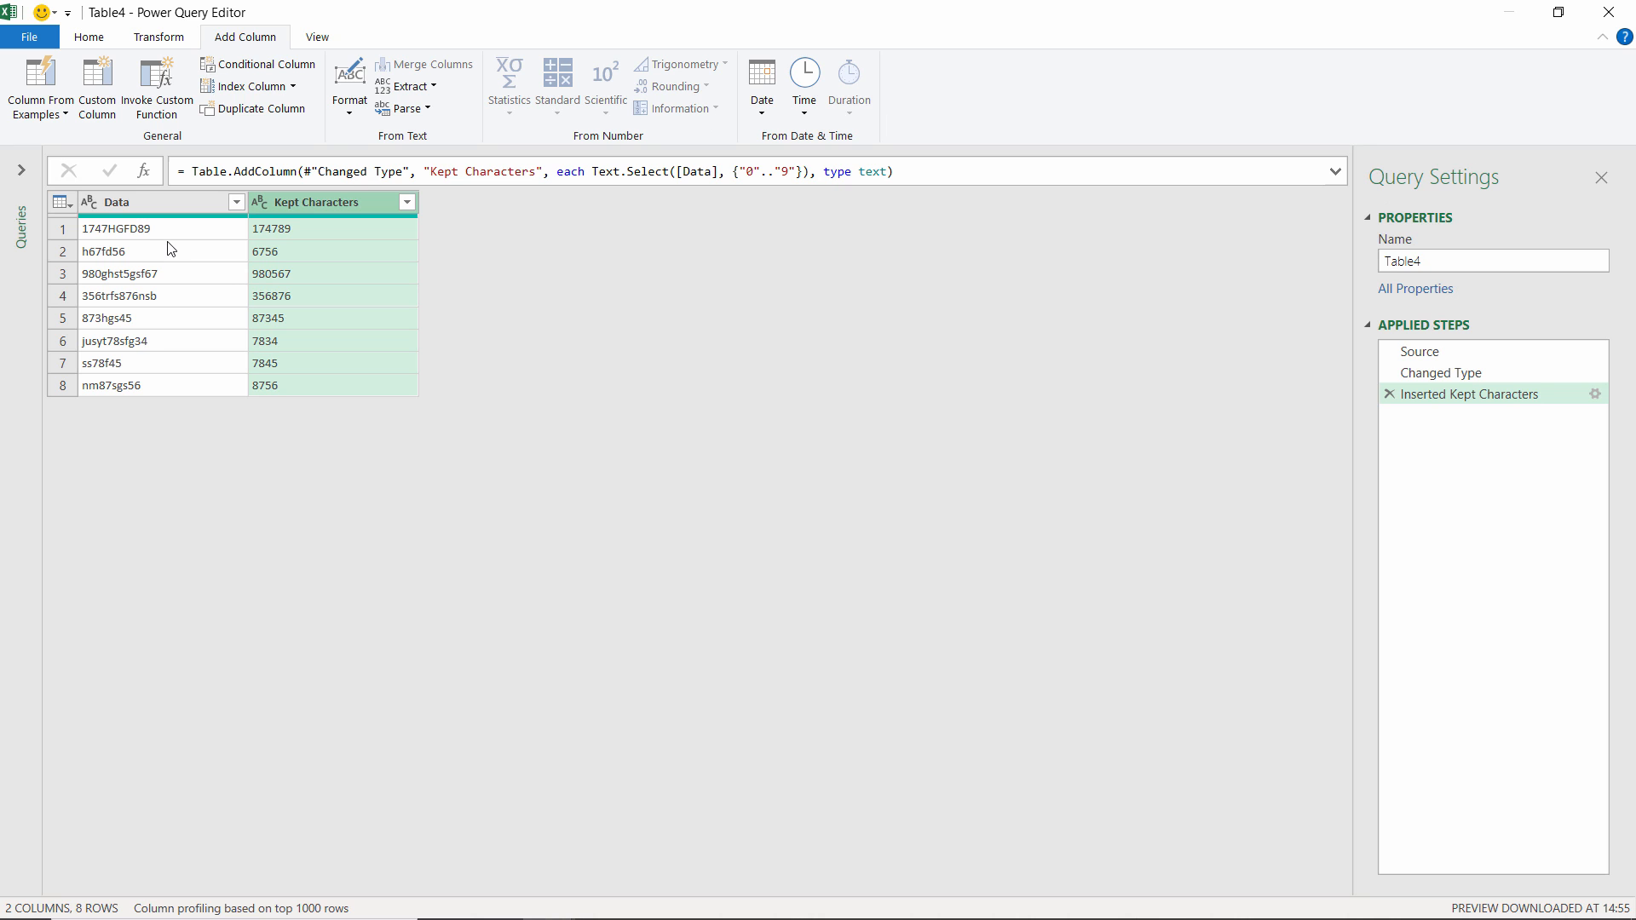
Step: Add a second column from examples that extracts the letters, giving HGFD and hfd as samples for the first two rows
{"action": "left_click", "coordinate": [48, 79]}
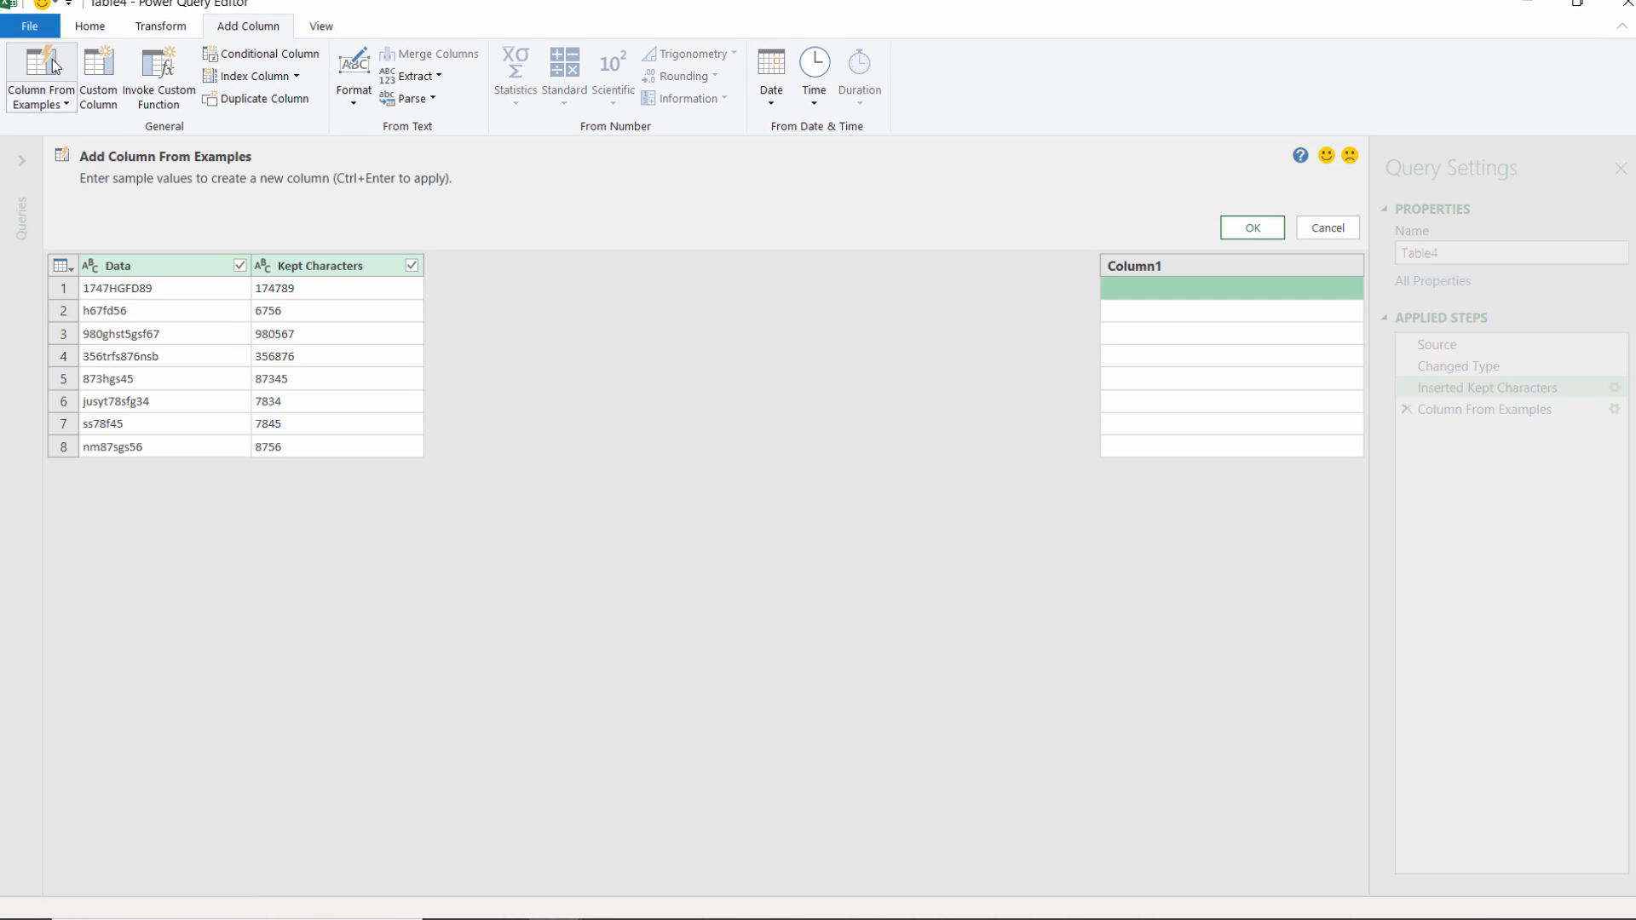
{"action": "left_click", "coordinate": [1151, 292]}
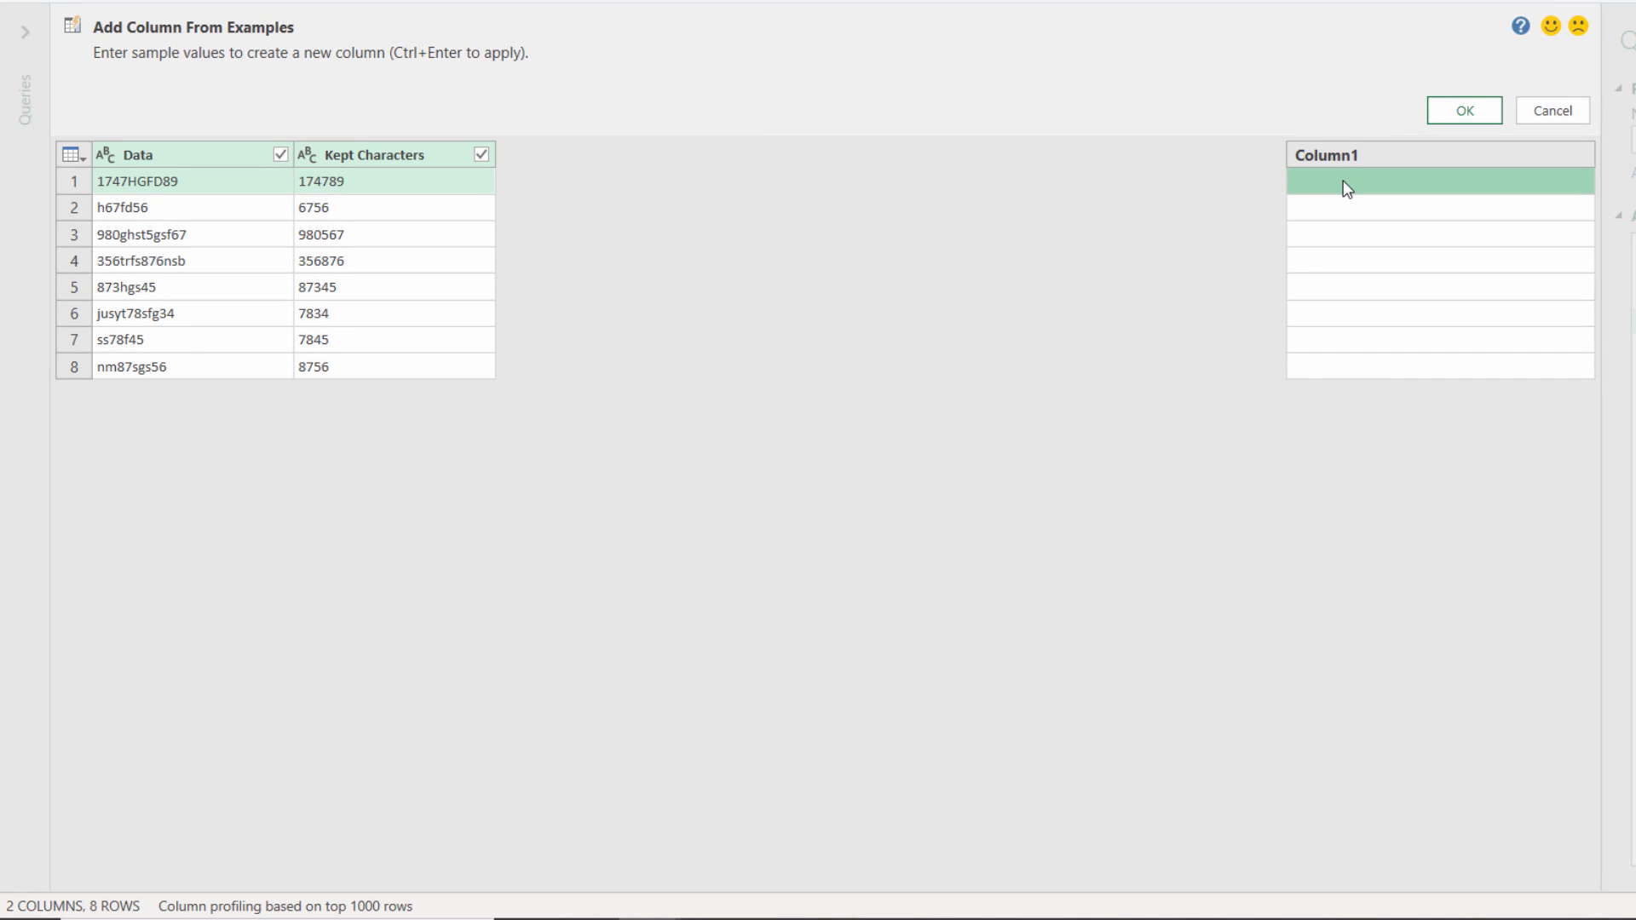
{"action": "type", "text": "HGF"}
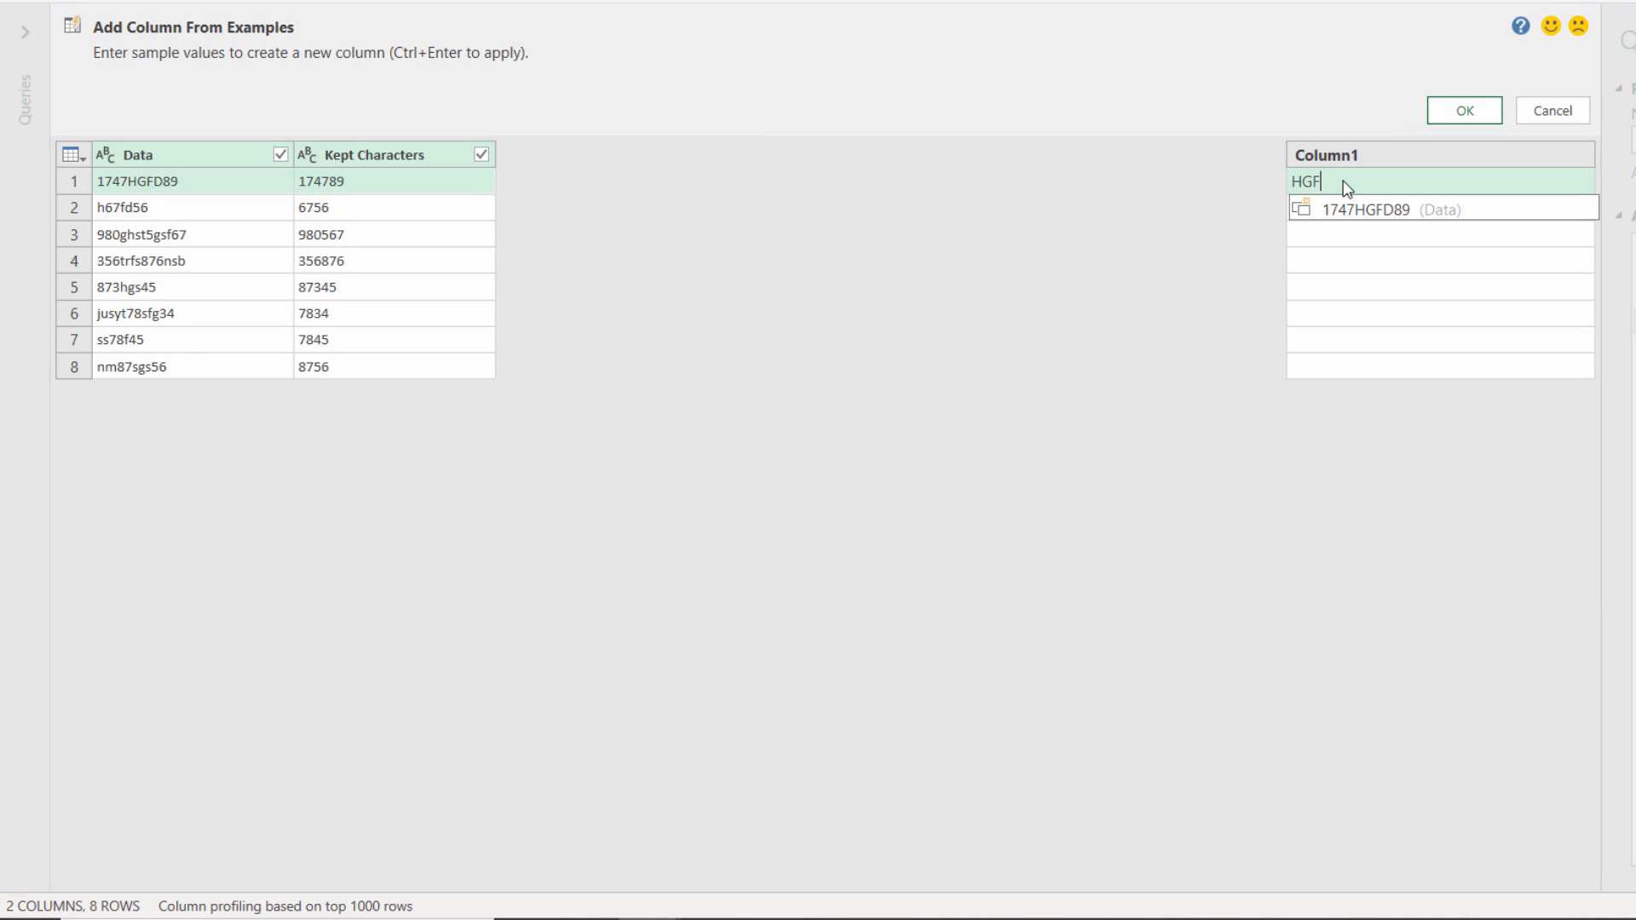
{"action": "type", "text": "D"}
{"action": "key", "text": "Return"}
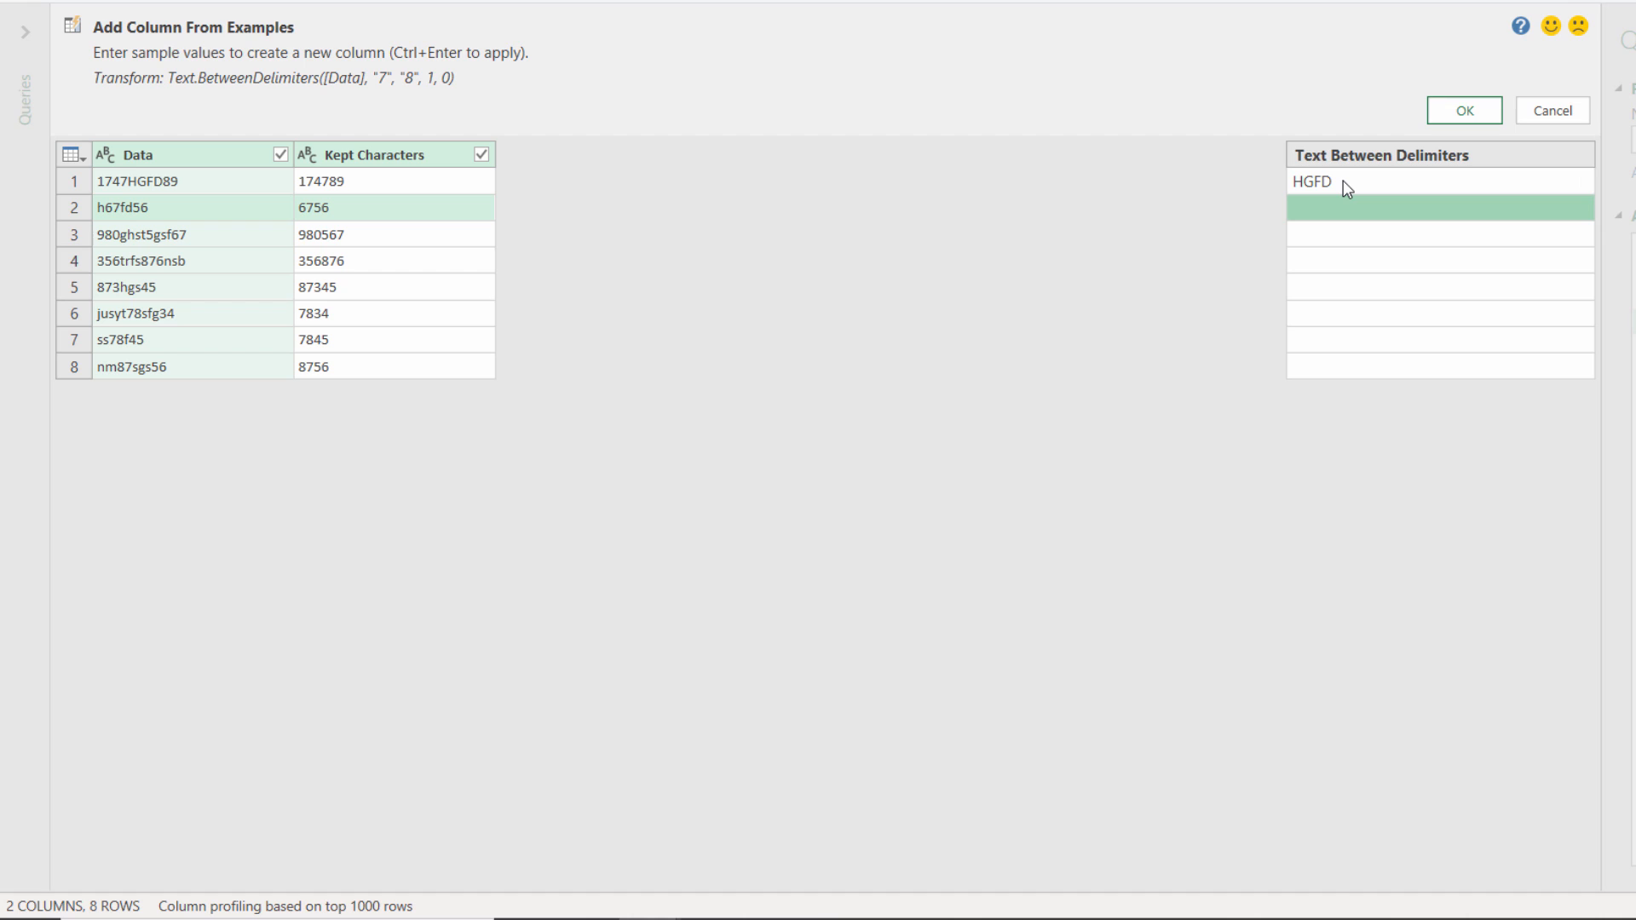
{"action": "type", "text": "h"}
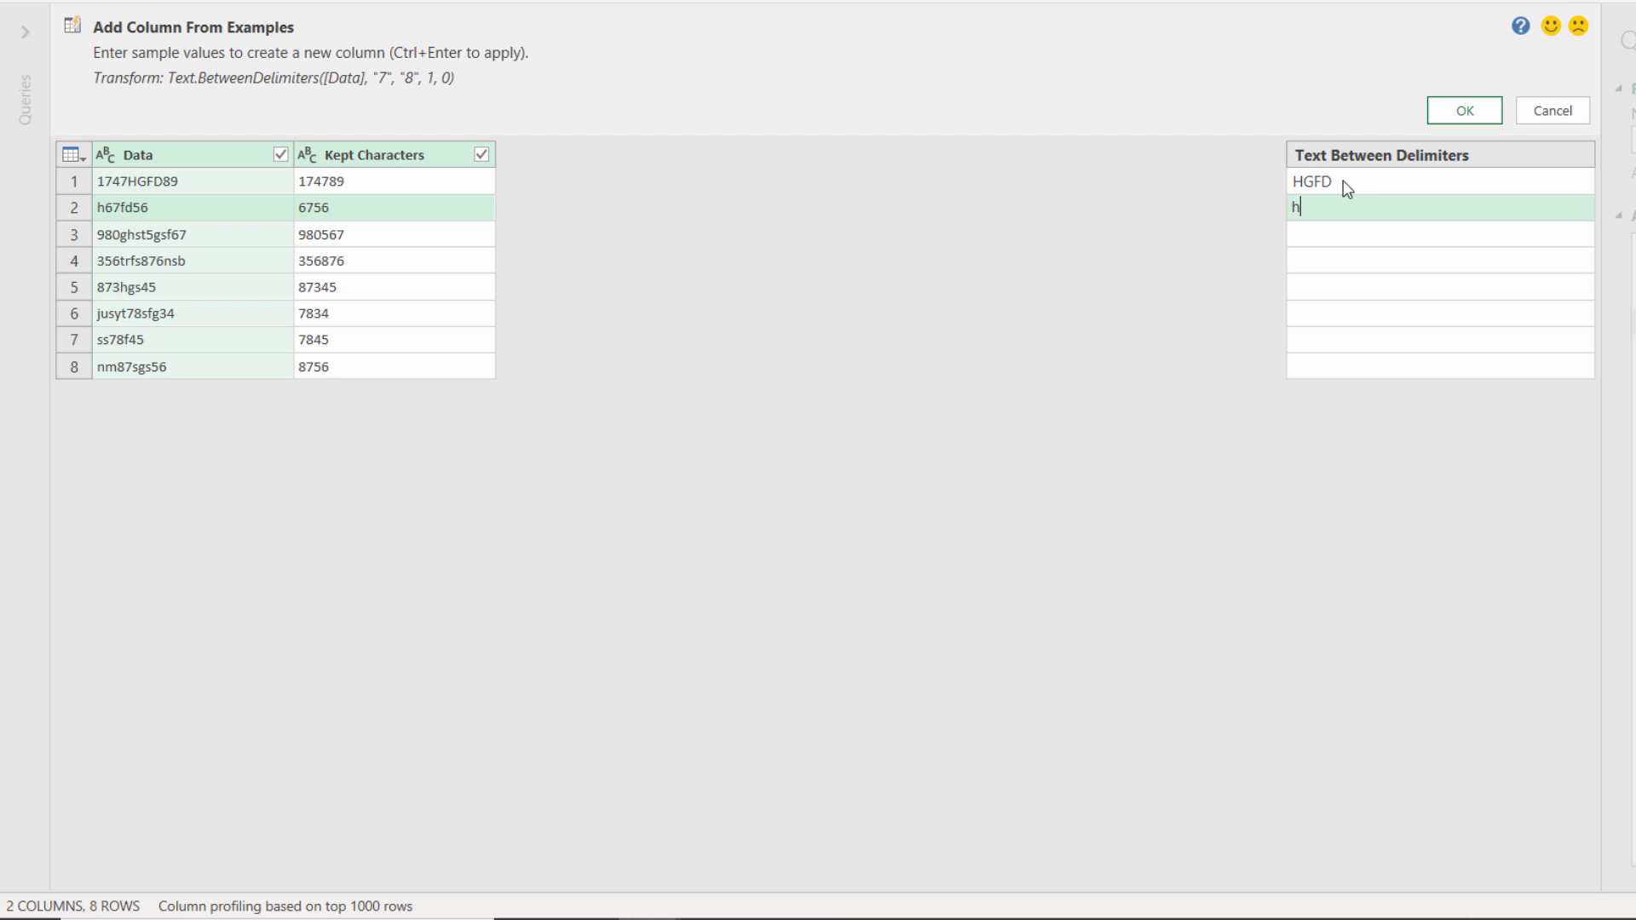
{"action": "type", "text": "fd"}
{"action": "key", "text": "Return"}
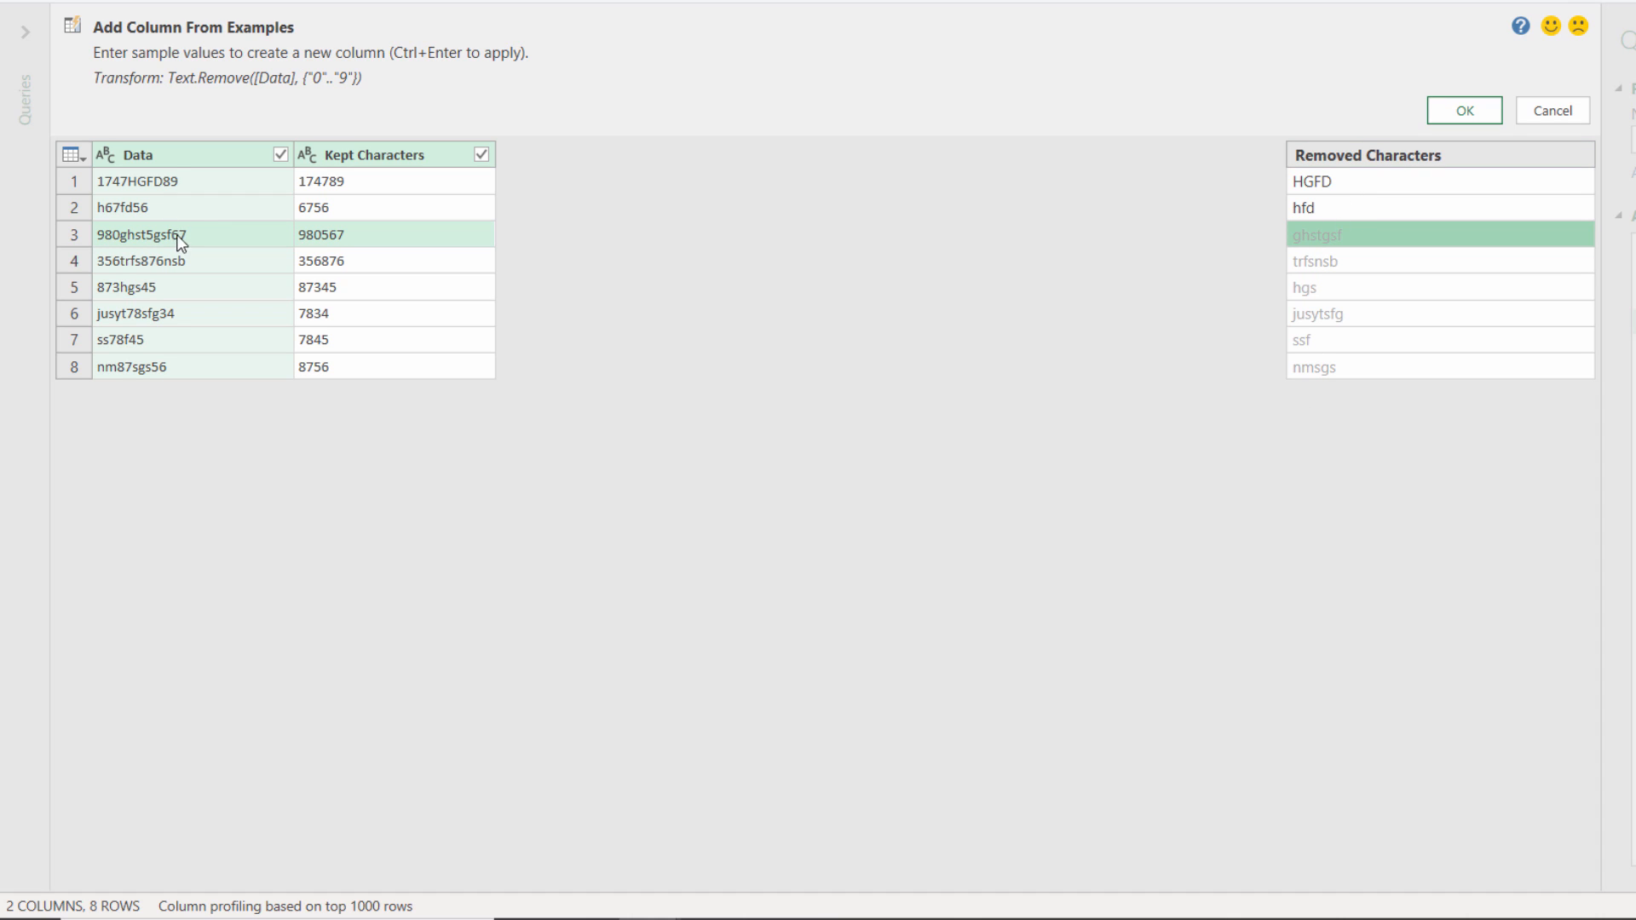
{"action": "left_click", "coordinate": [1481, 104]}
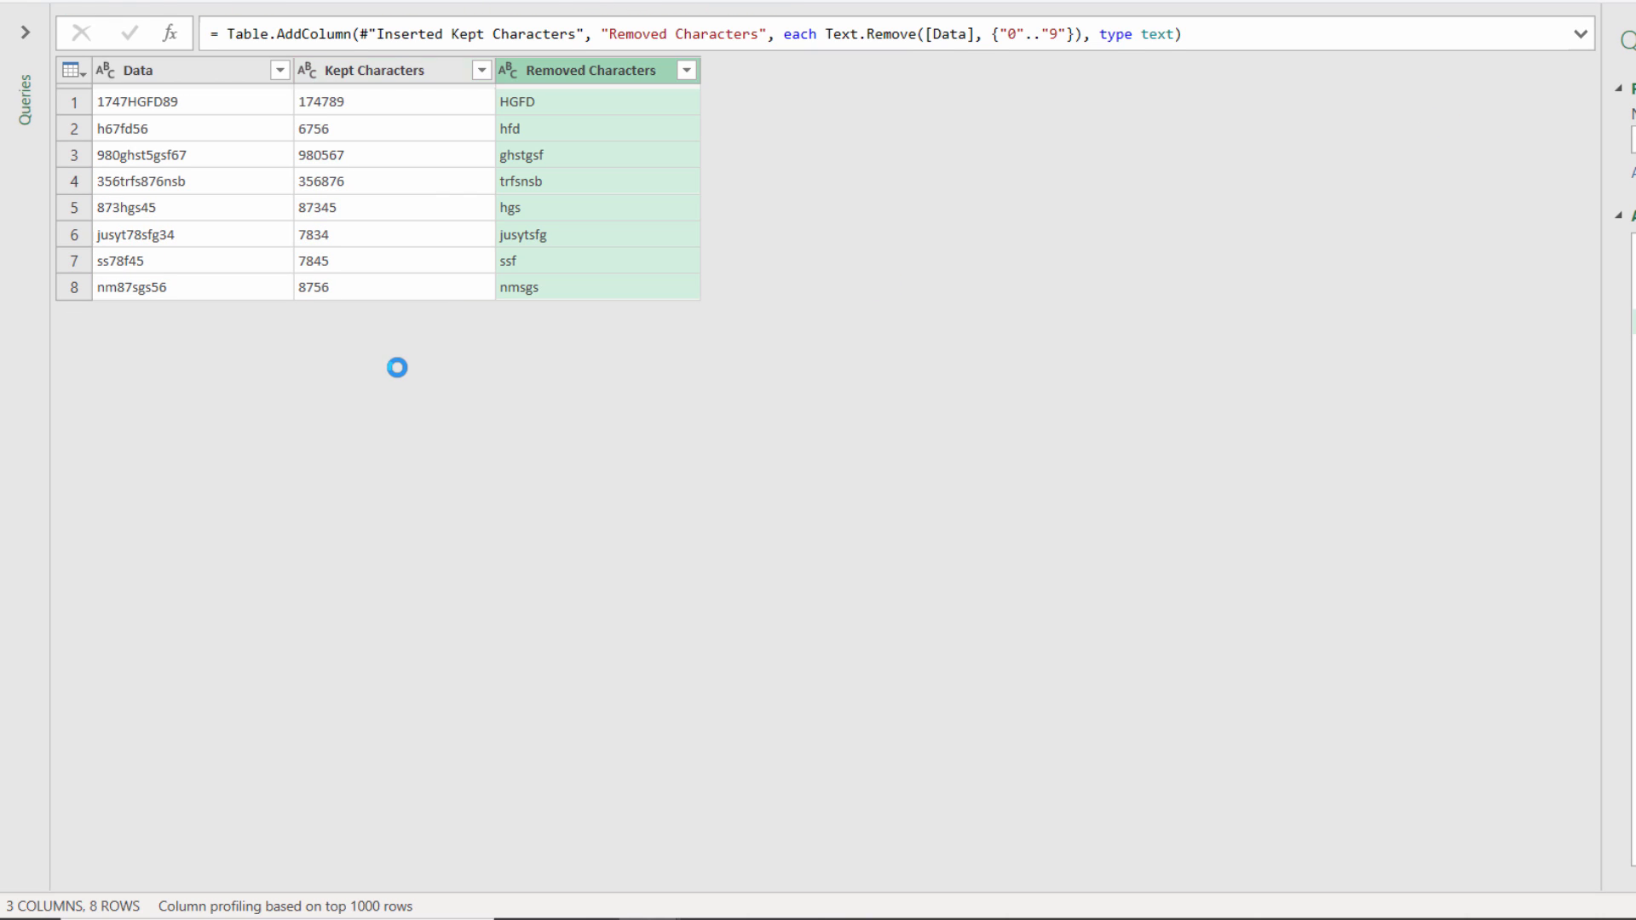
Step: Rename the Kept Characters column to Numeric Characters and the Removed Characters column to Text Characters
{"action": "left_click", "coordinate": [397, 69]}
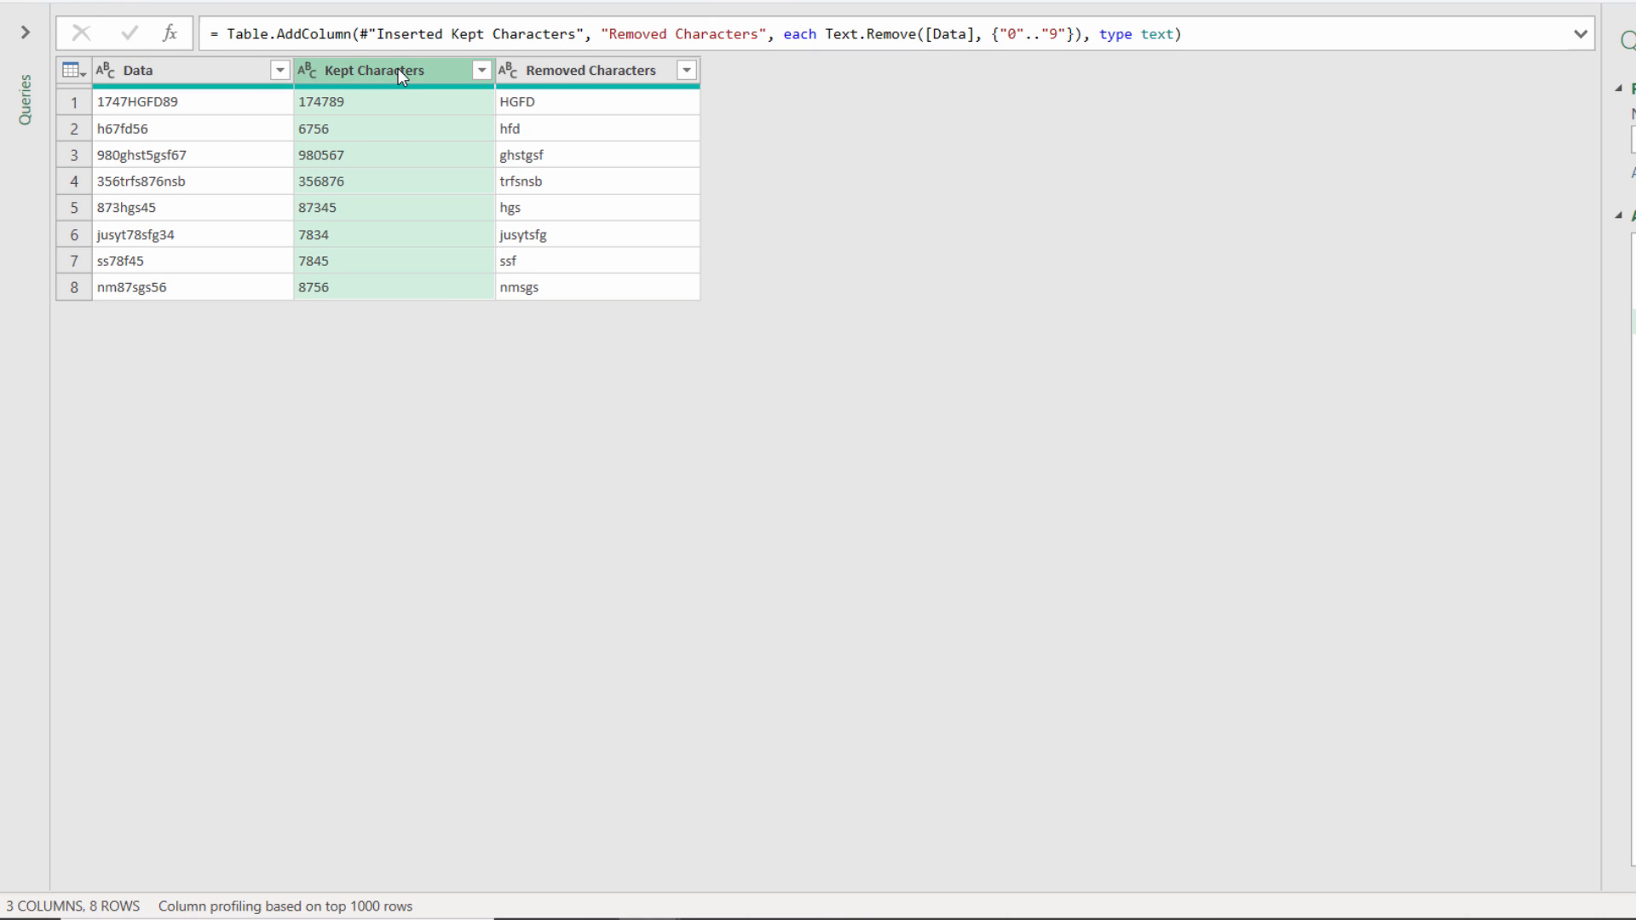
{"action": "left_click", "coordinate": [396, 70]}
{"action": "key", "text": "BackSpace"}
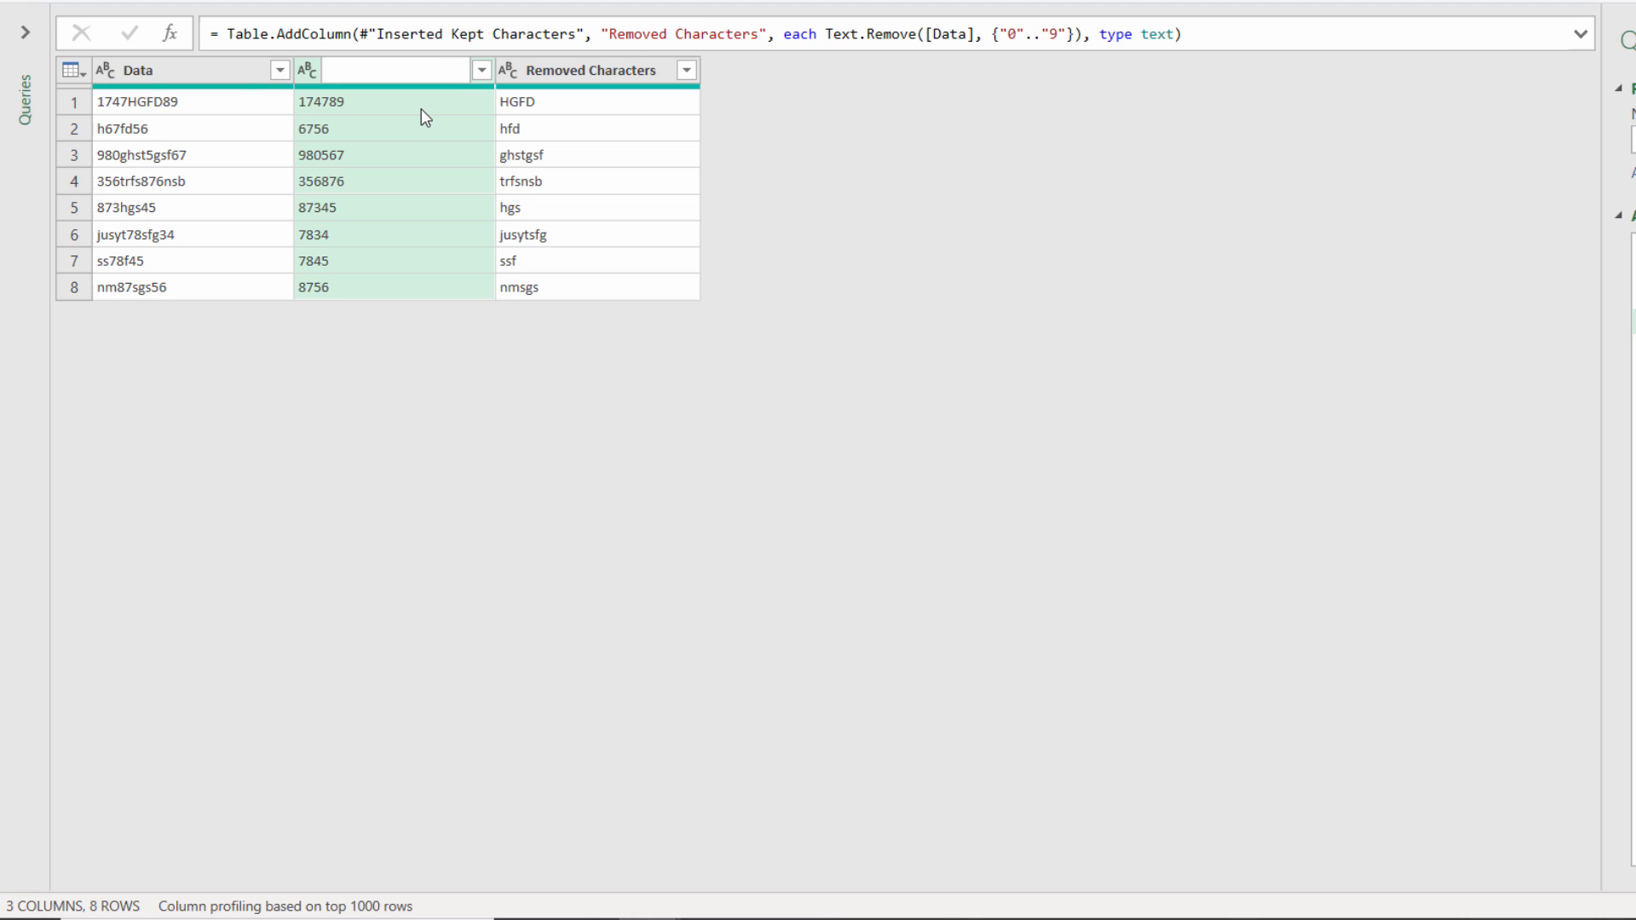
{"action": "type", "text": "Numer"}
{"action": "double_click", "coordinate": [588, 71]}
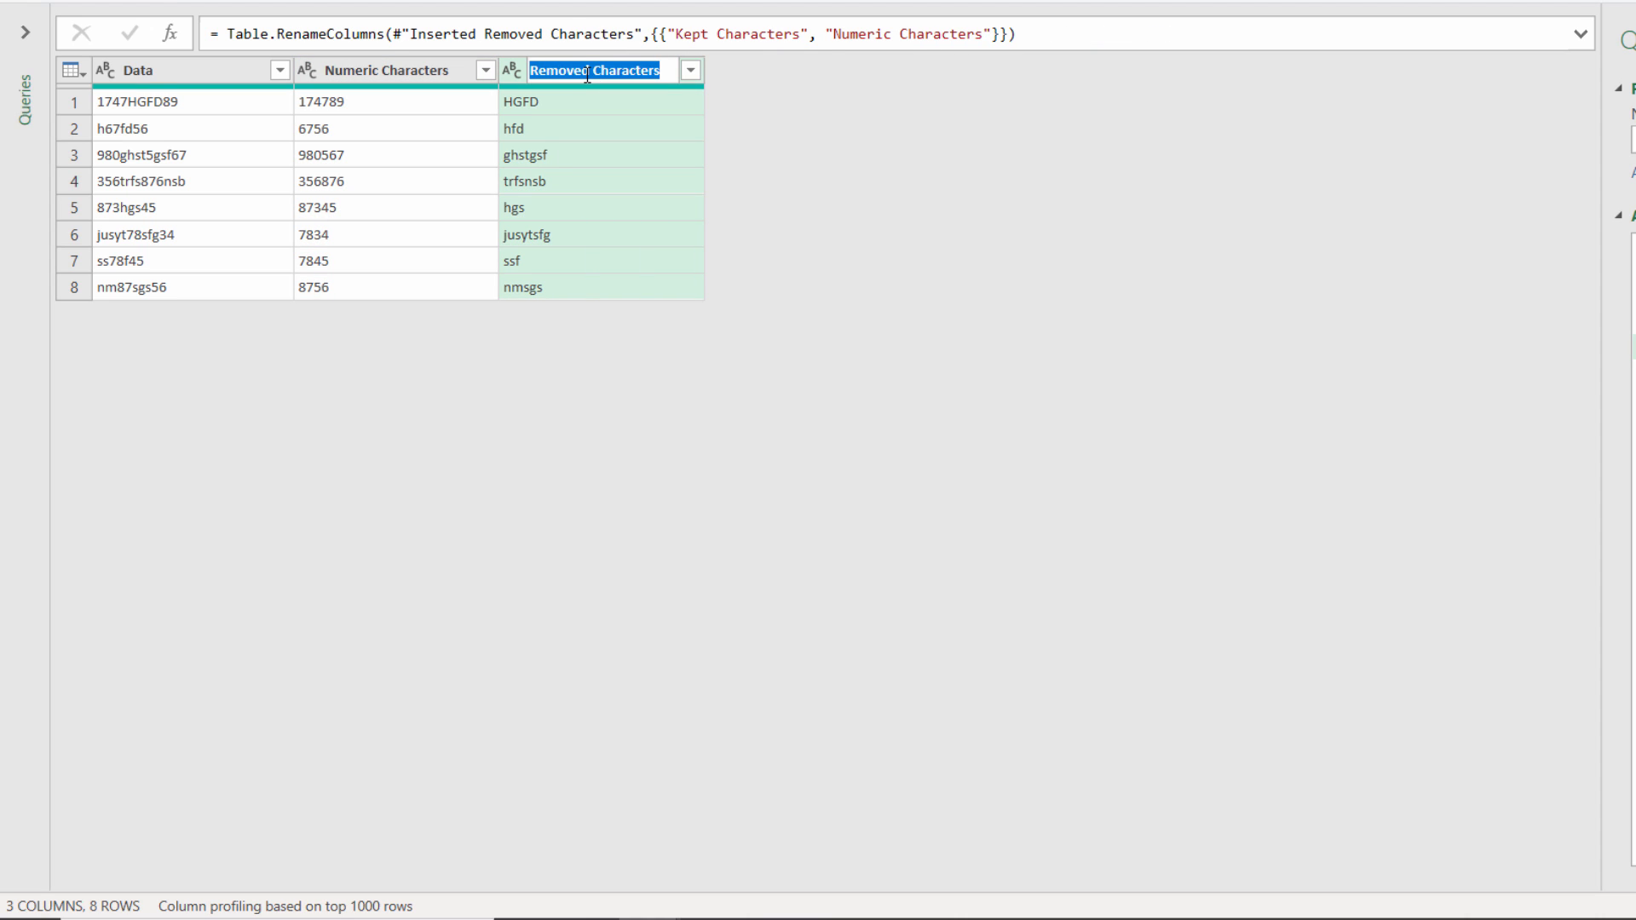
{"action": "type", "text": "Text Characters"}
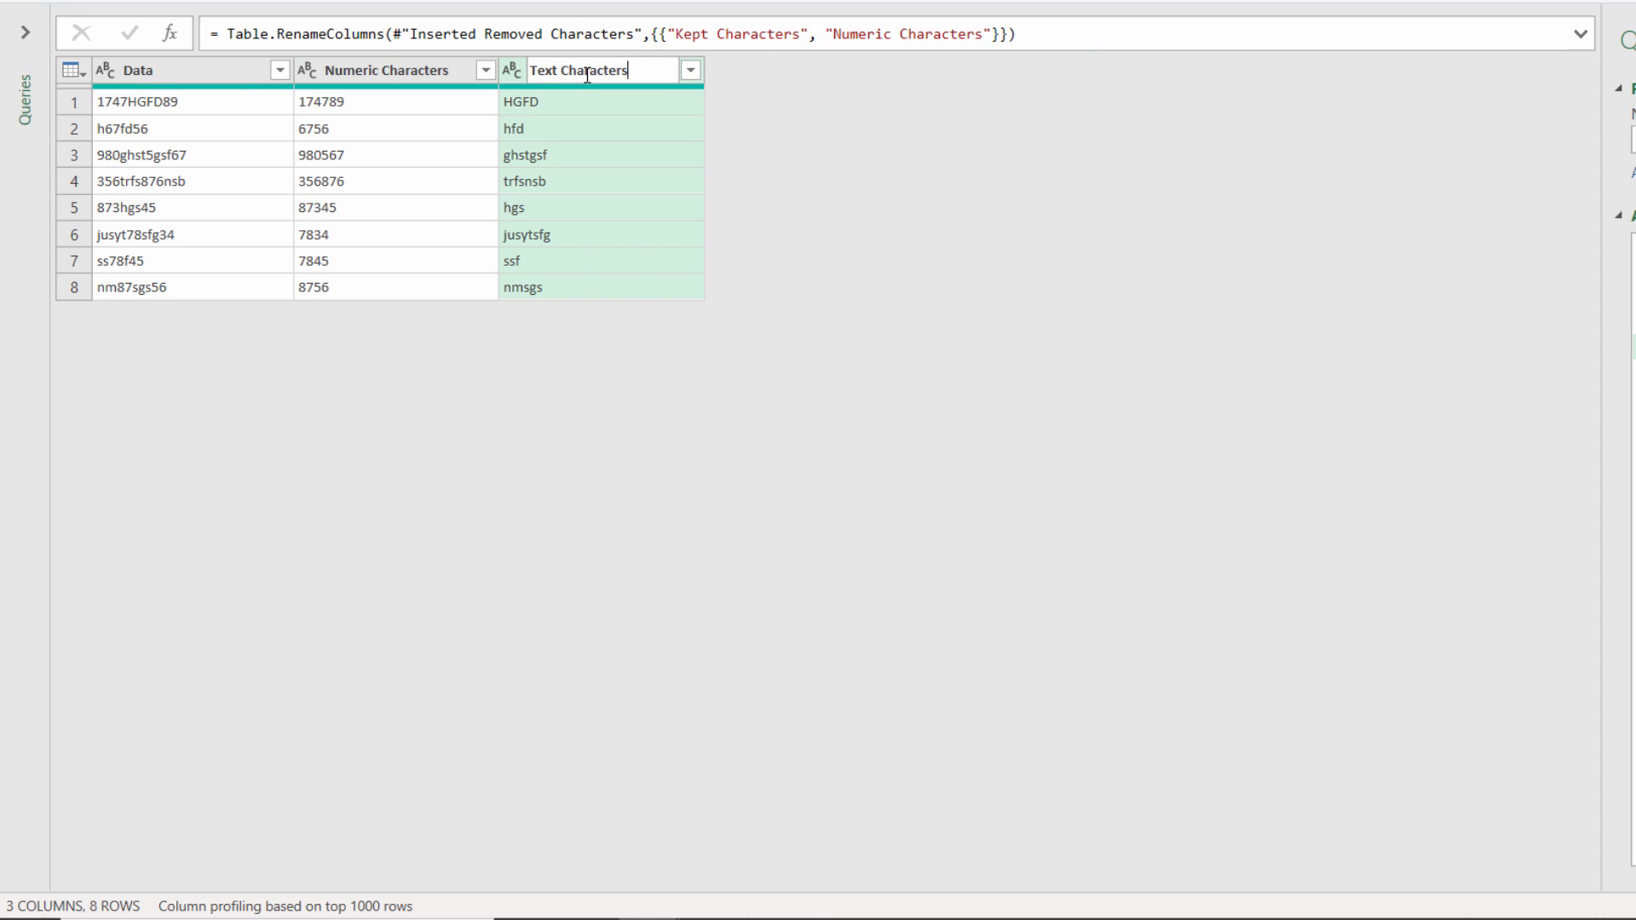
{"action": "key", "text": "Return"}
Step: Remove the original Data column from the query
{"action": "left_click", "coordinate": [193, 66]}
{"action": "right_click", "coordinate": [191, 66]}
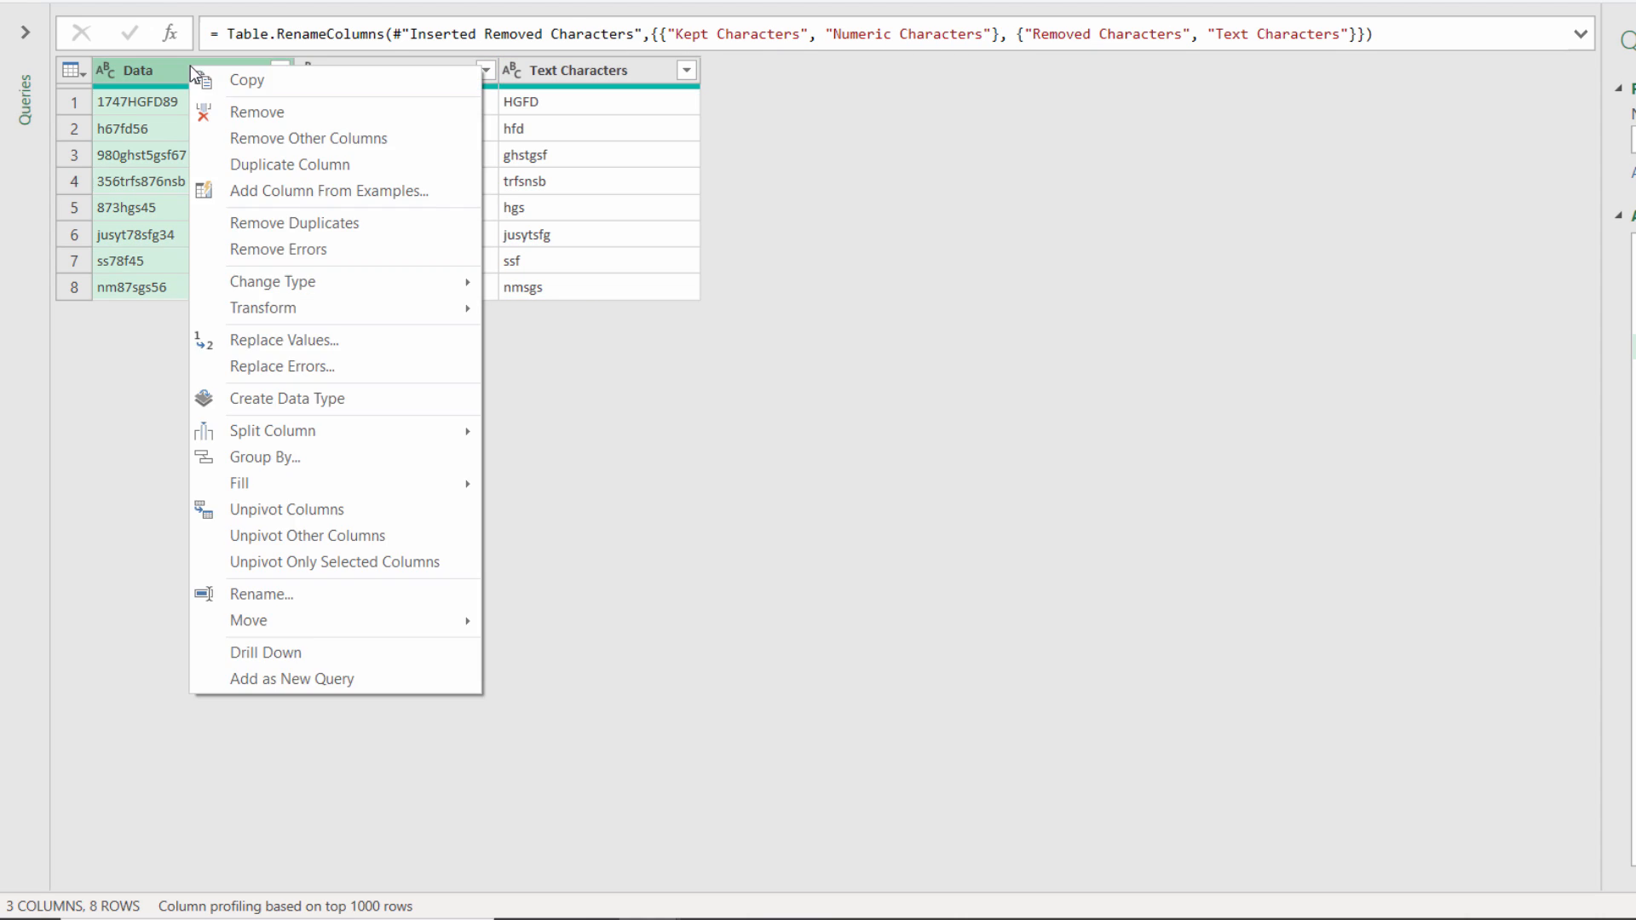
{"action": "left_click", "coordinate": [233, 115]}
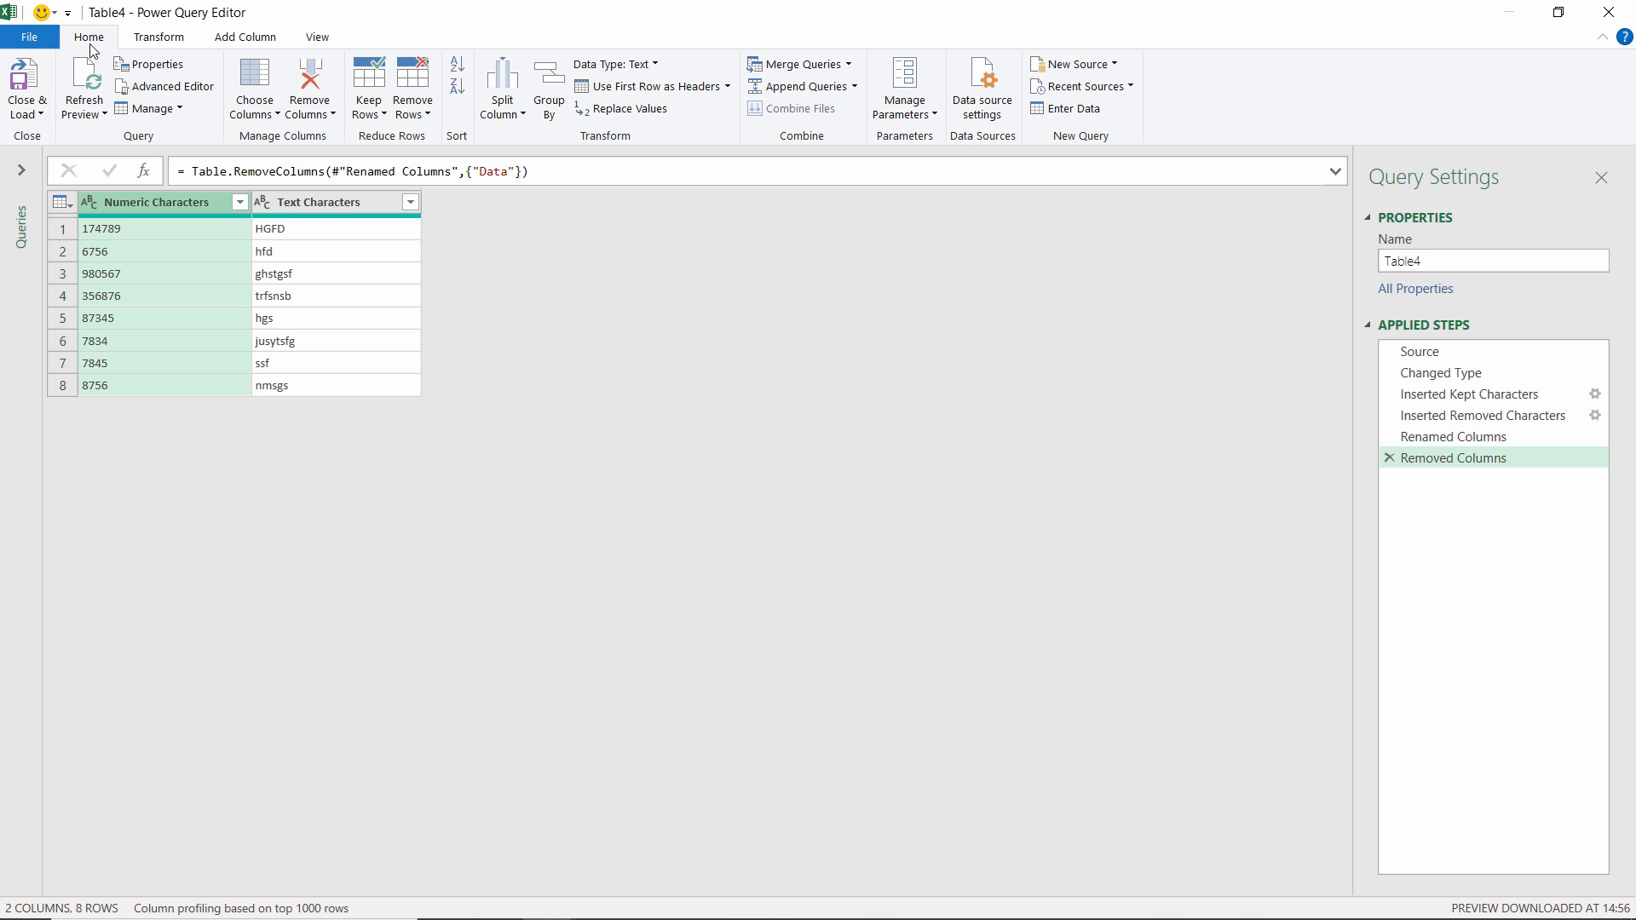
Step: Close the editor and load the query as a table into the existing worksheet at cell D1 of the Power Query sheet
{"action": "left_click", "coordinate": [39, 117]}
{"action": "left_click", "coordinate": [34, 157]}
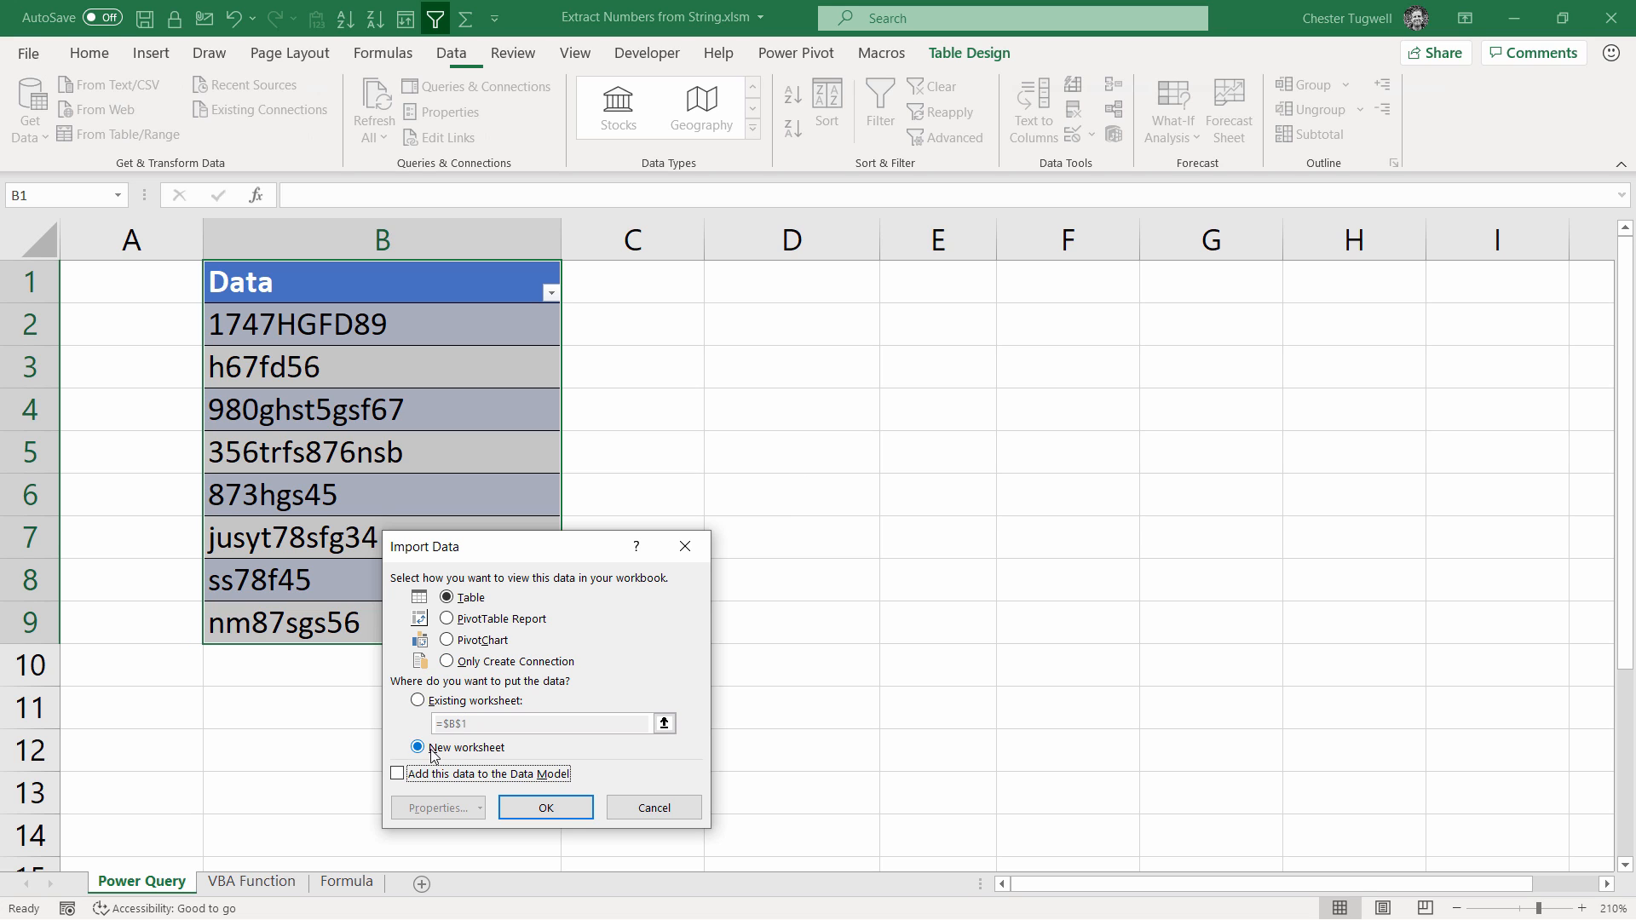
{"action": "left_click", "coordinate": [417, 700]}
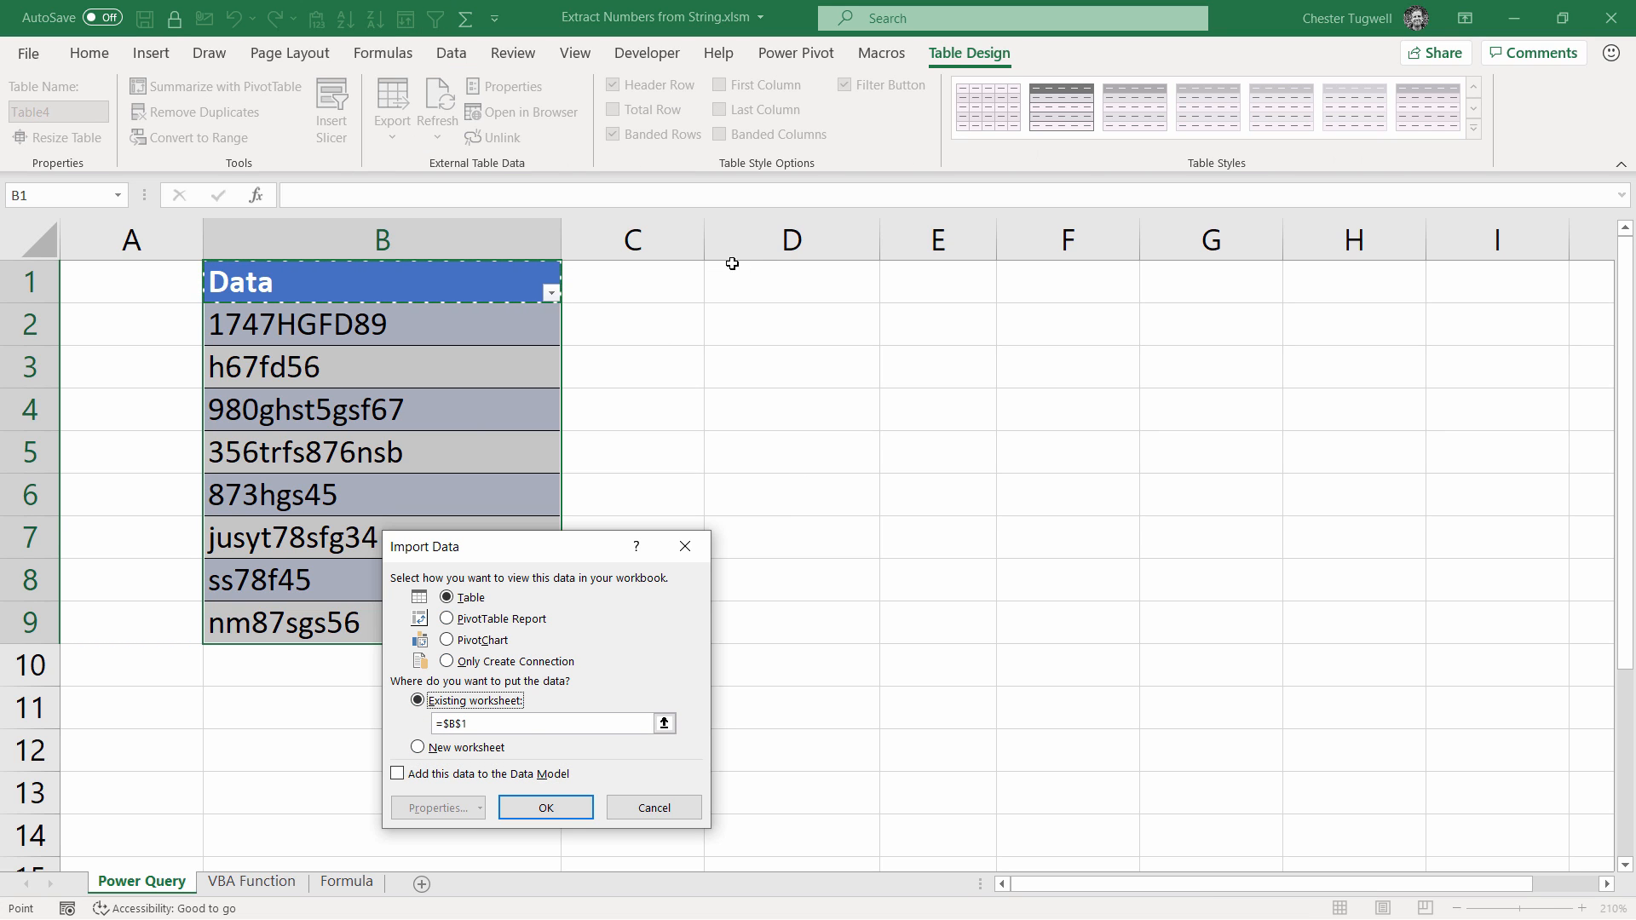
{"action": "left_click", "coordinate": [778, 275]}
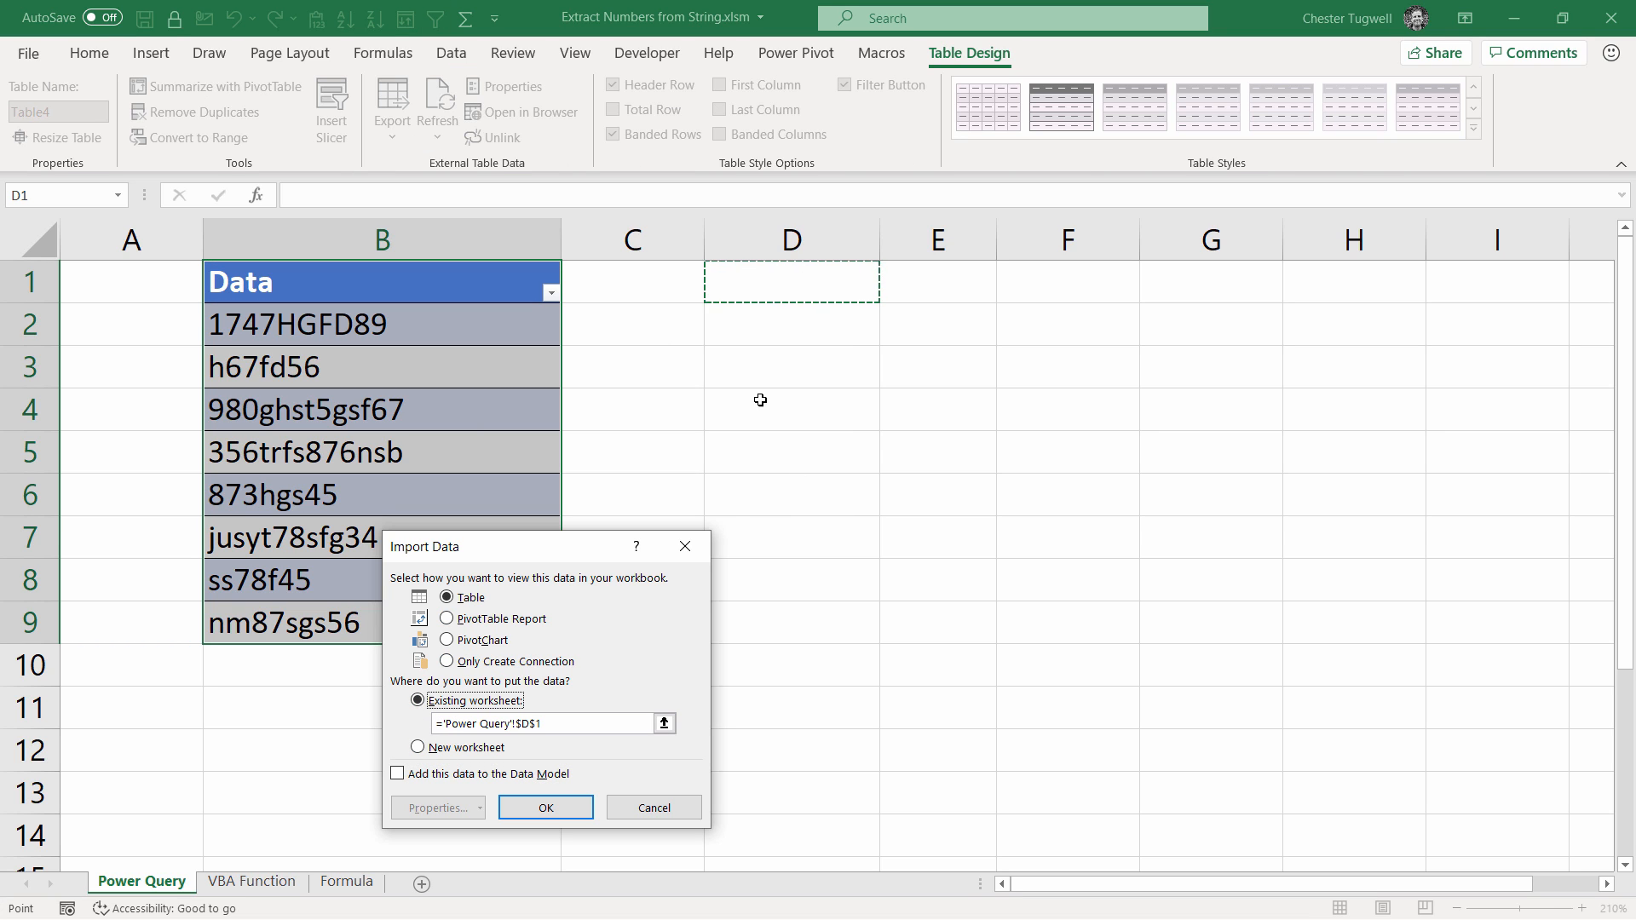
{"action": "left_click", "coordinate": [546, 808]}
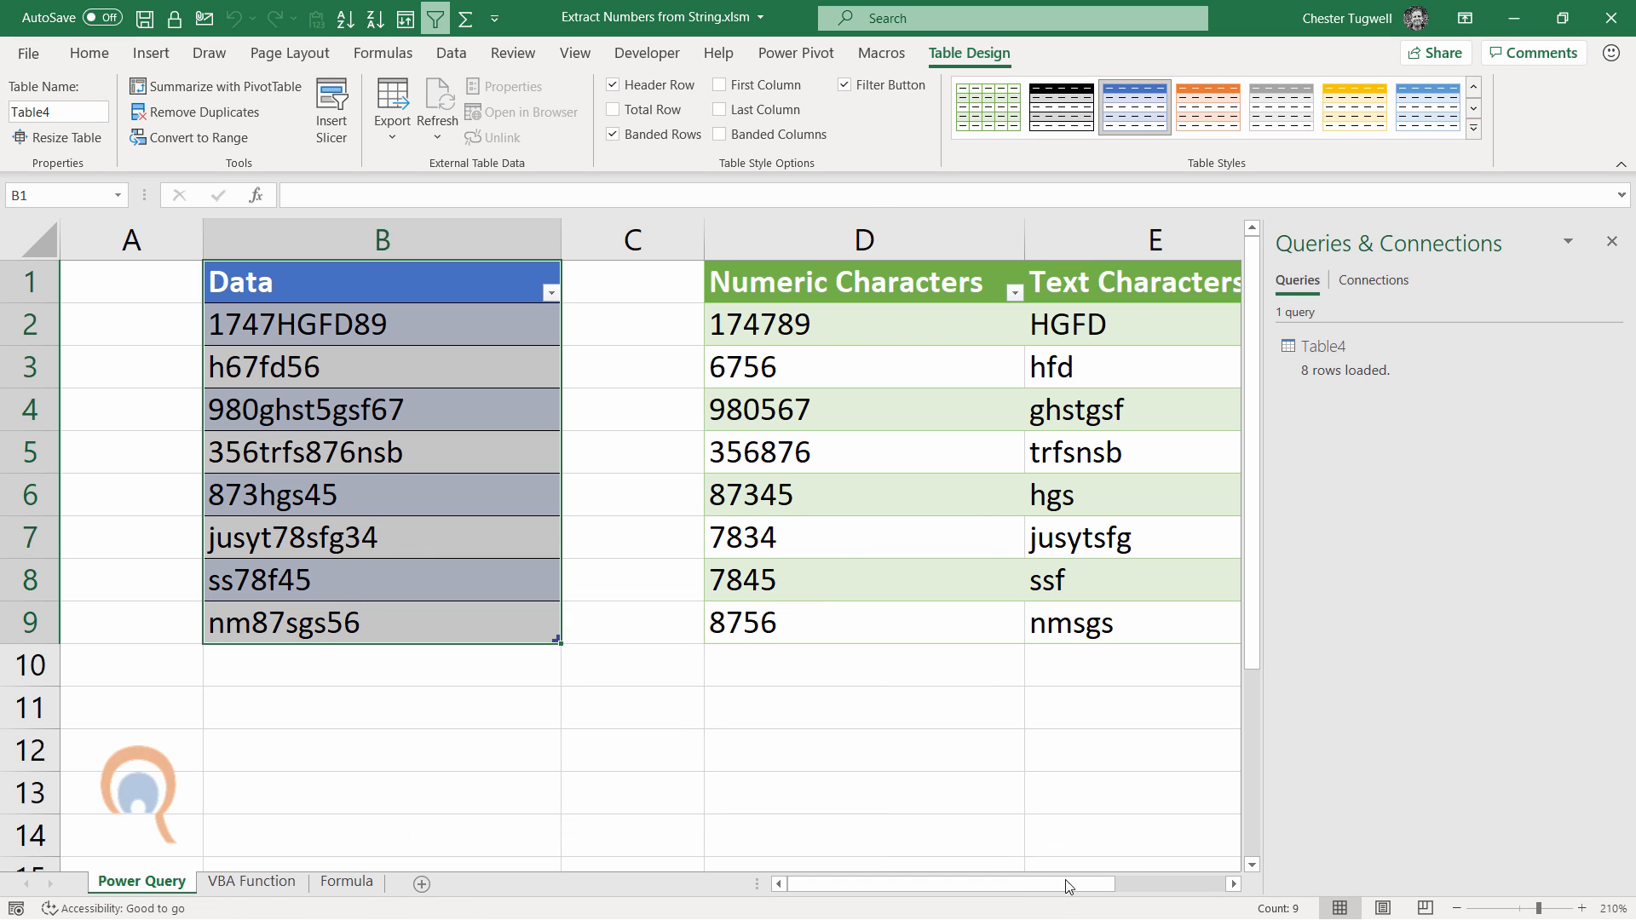
Step: Change the source entry in B2 to 174788HGFD89 and select the first numeric result in D2
{"action": "left_click_drag", "start_coordinate": [1062, 888], "coordinate": [1108, 878]}
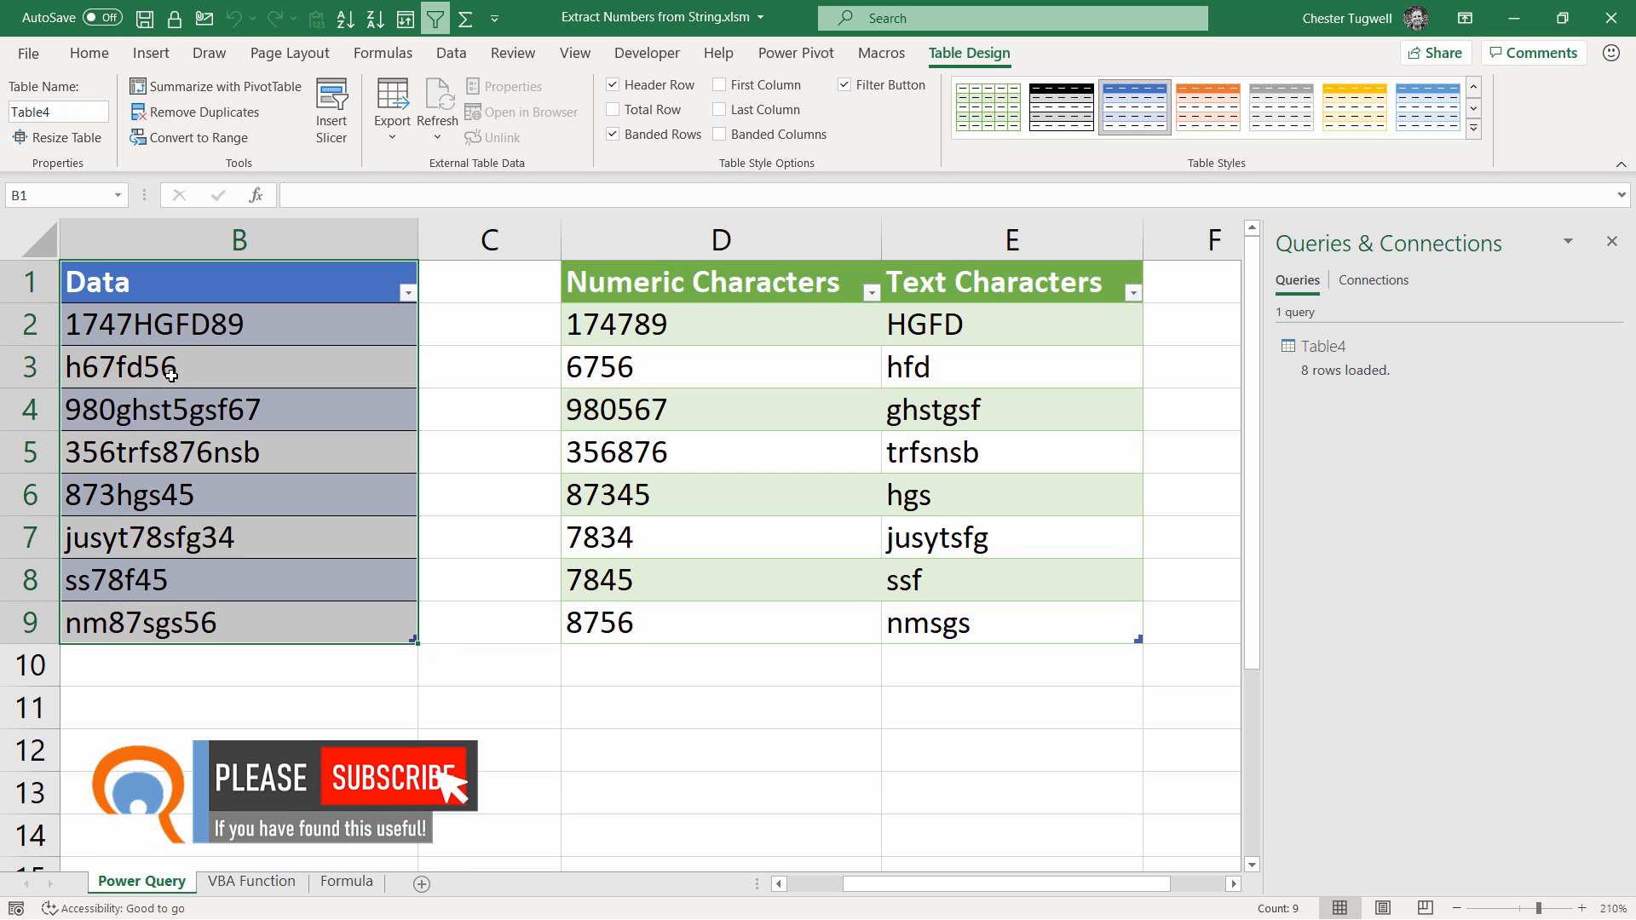
{"action": "double_click", "coordinate": [133, 327]}
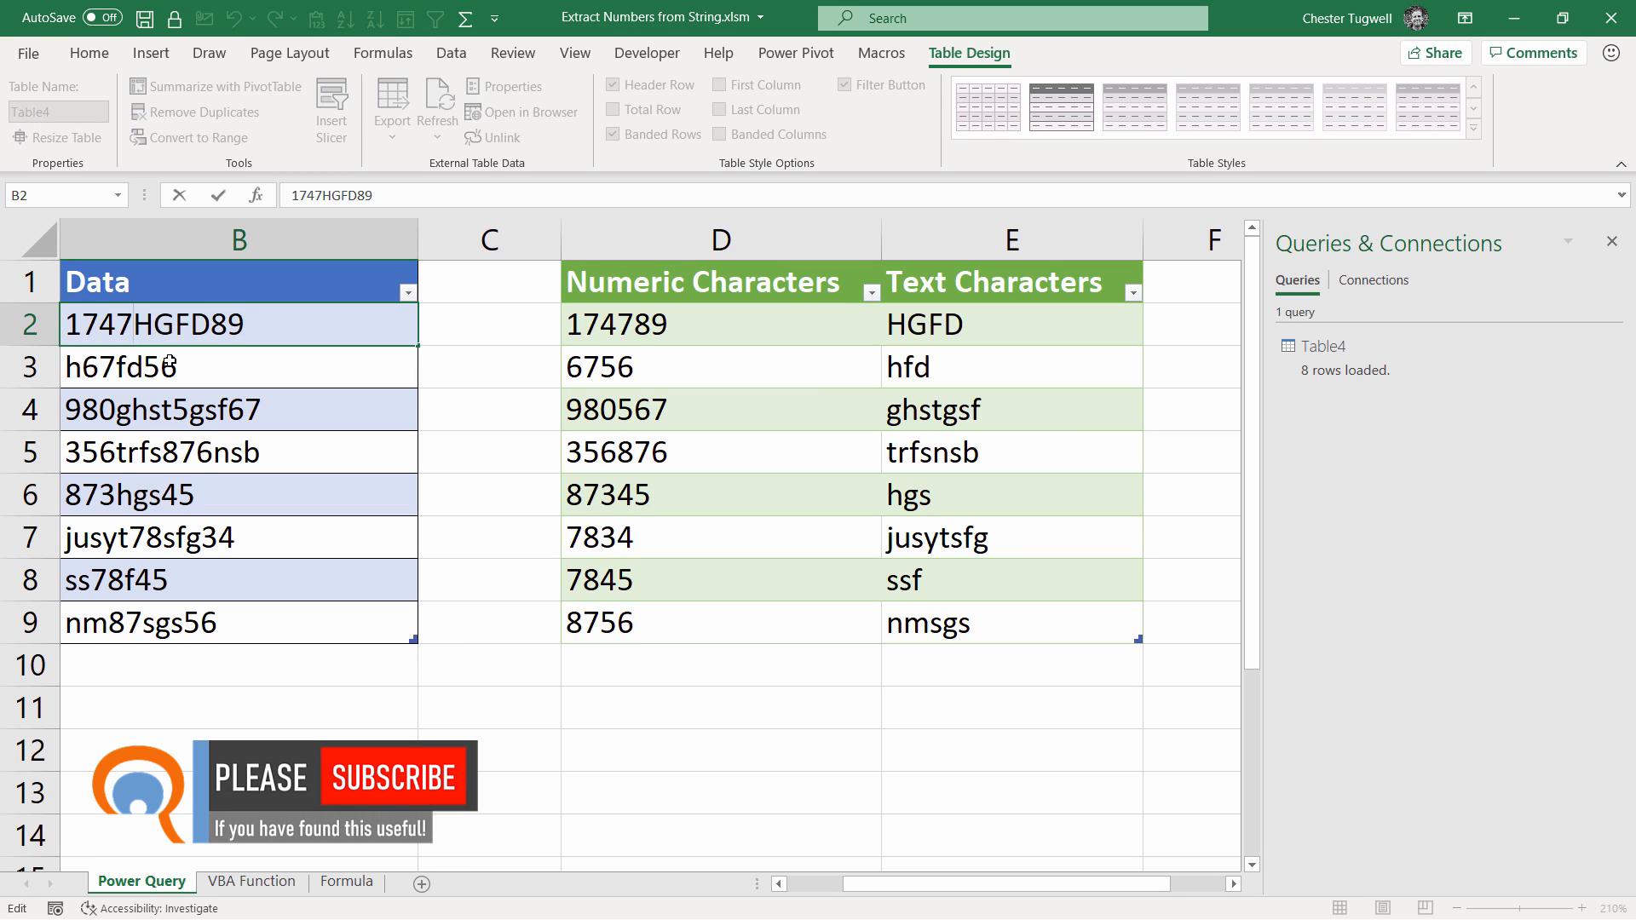
{"action": "type", "text": "88"}
{"action": "left_click", "coordinate": [175, 402]}
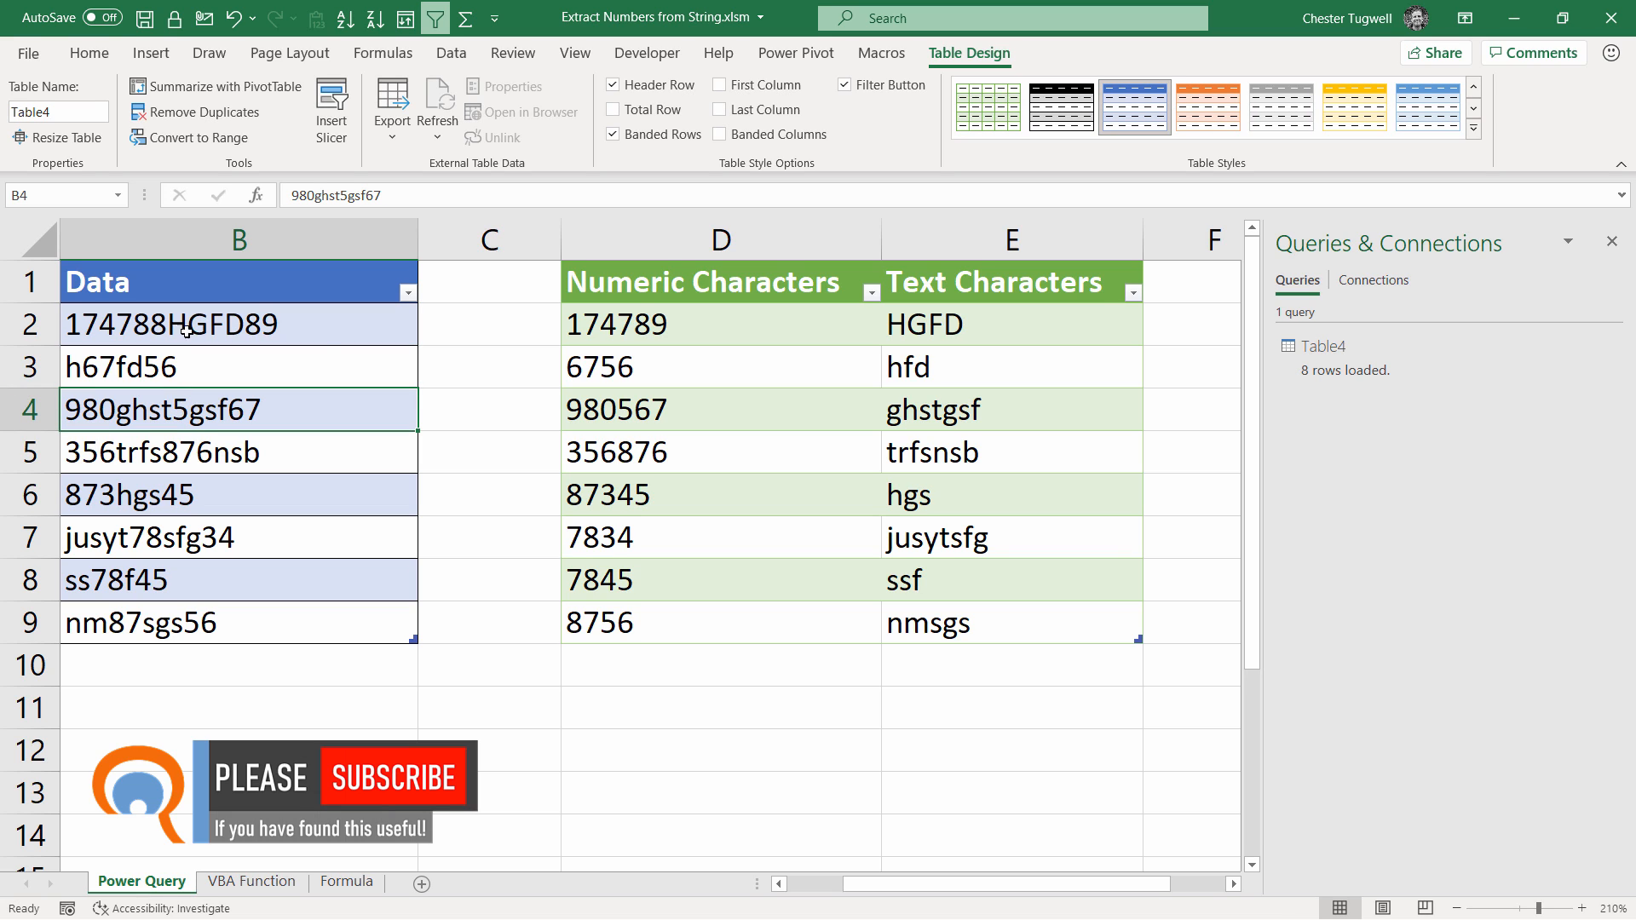
{"action": "left_click", "coordinate": [624, 326]}
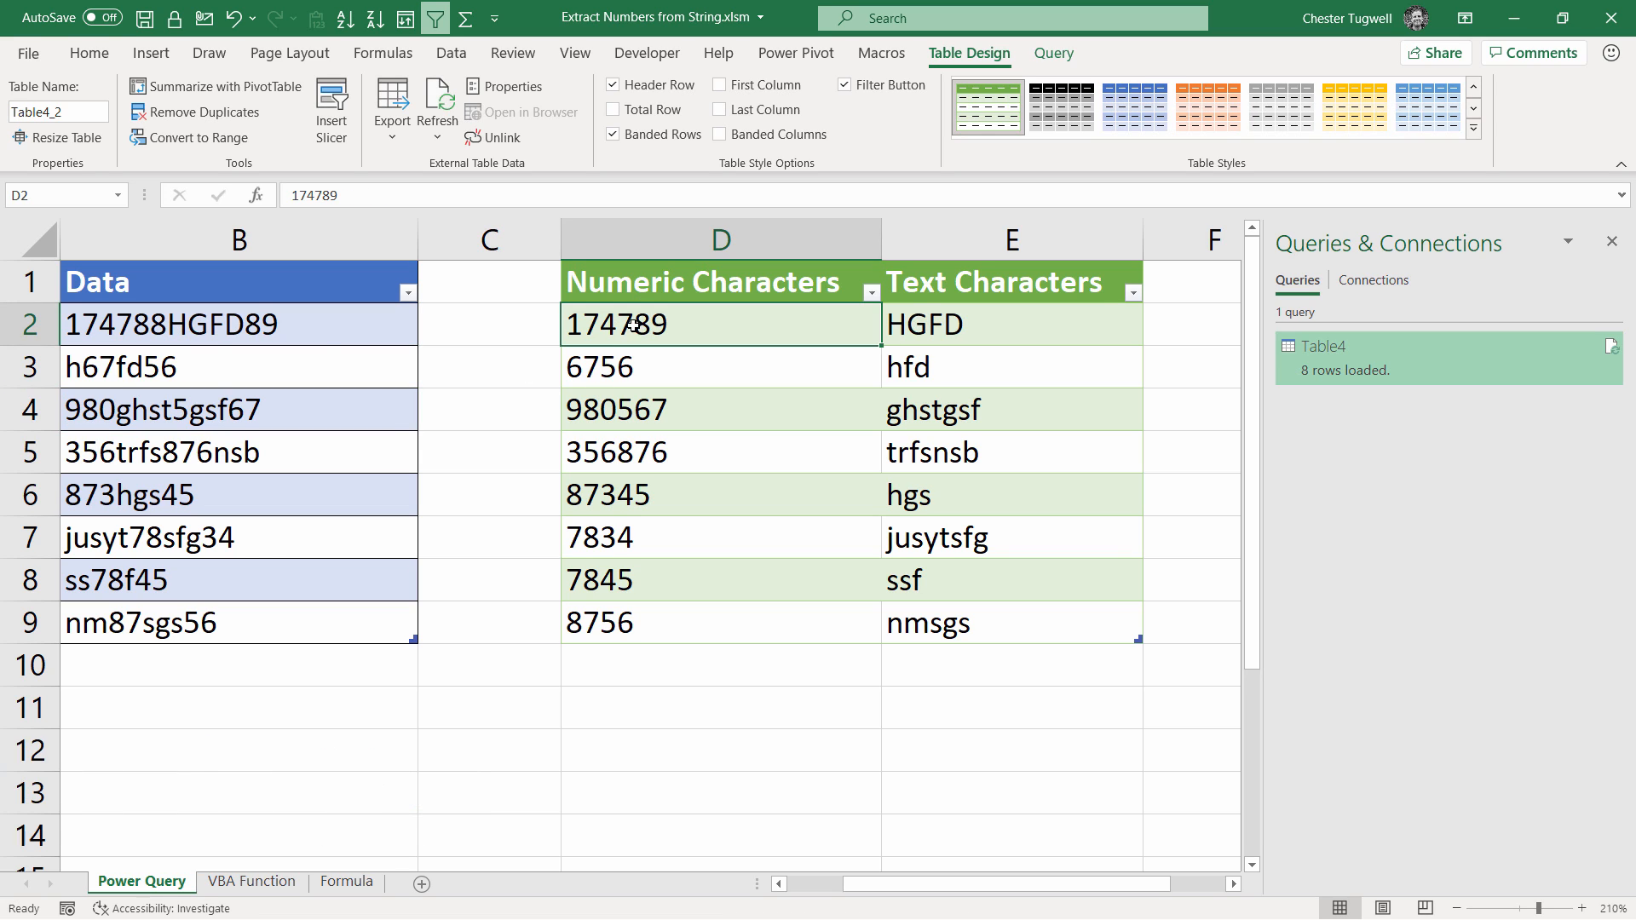
Step: Refresh the loaded query table to pick up the changed entry in B2
{"action": "right_click", "coordinate": [626, 324]}
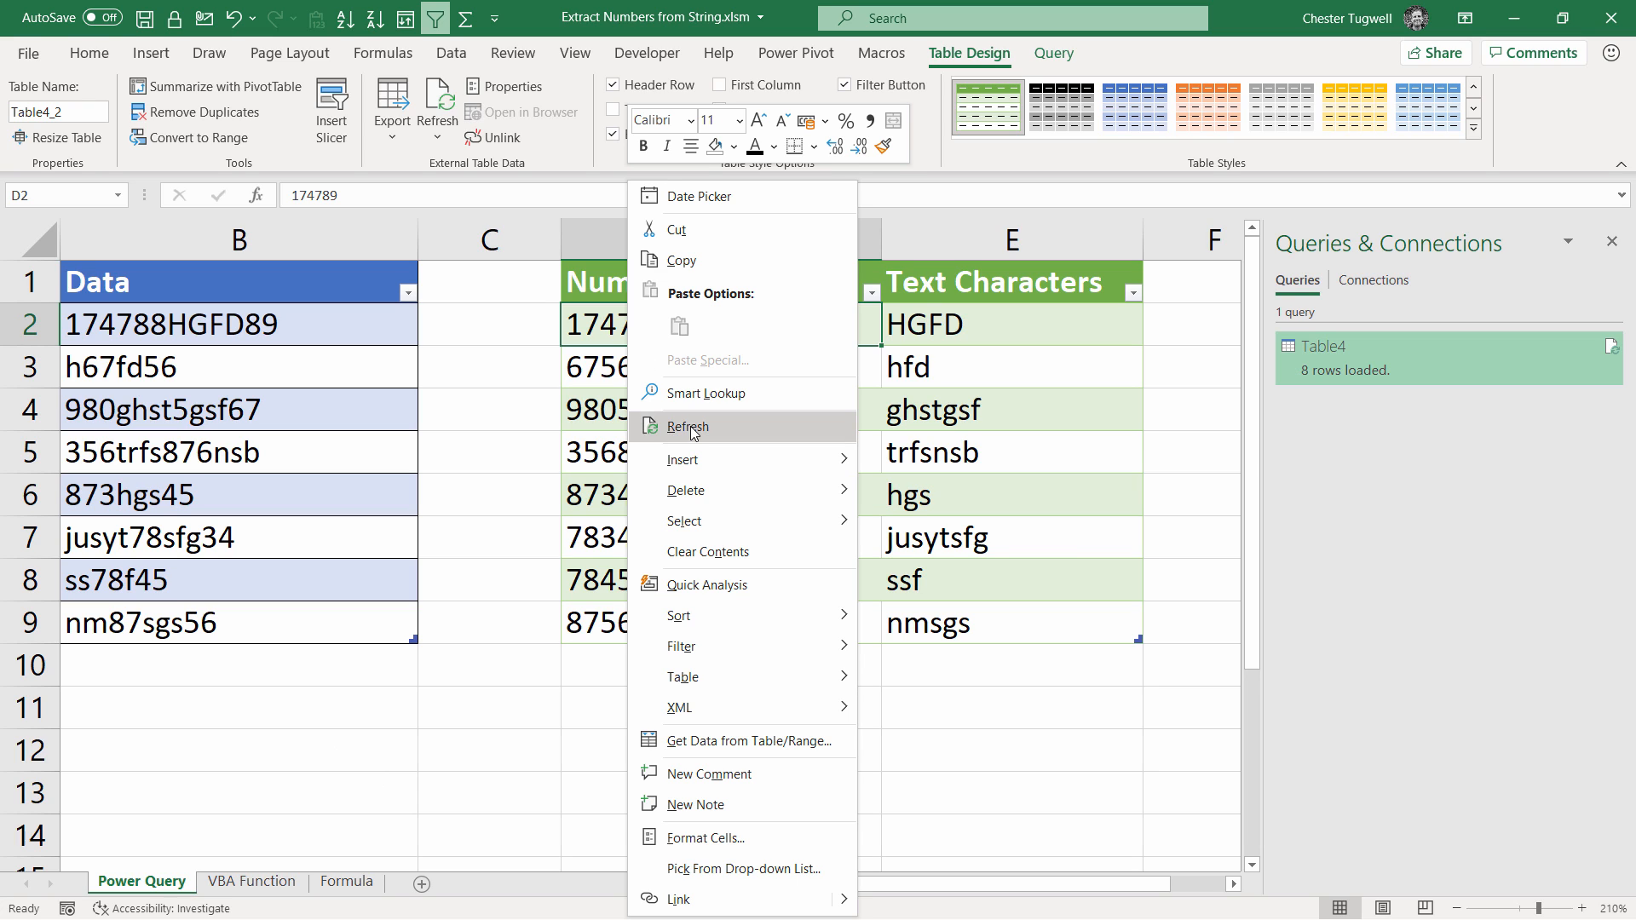
{"action": "left_click", "coordinate": [678, 323]}
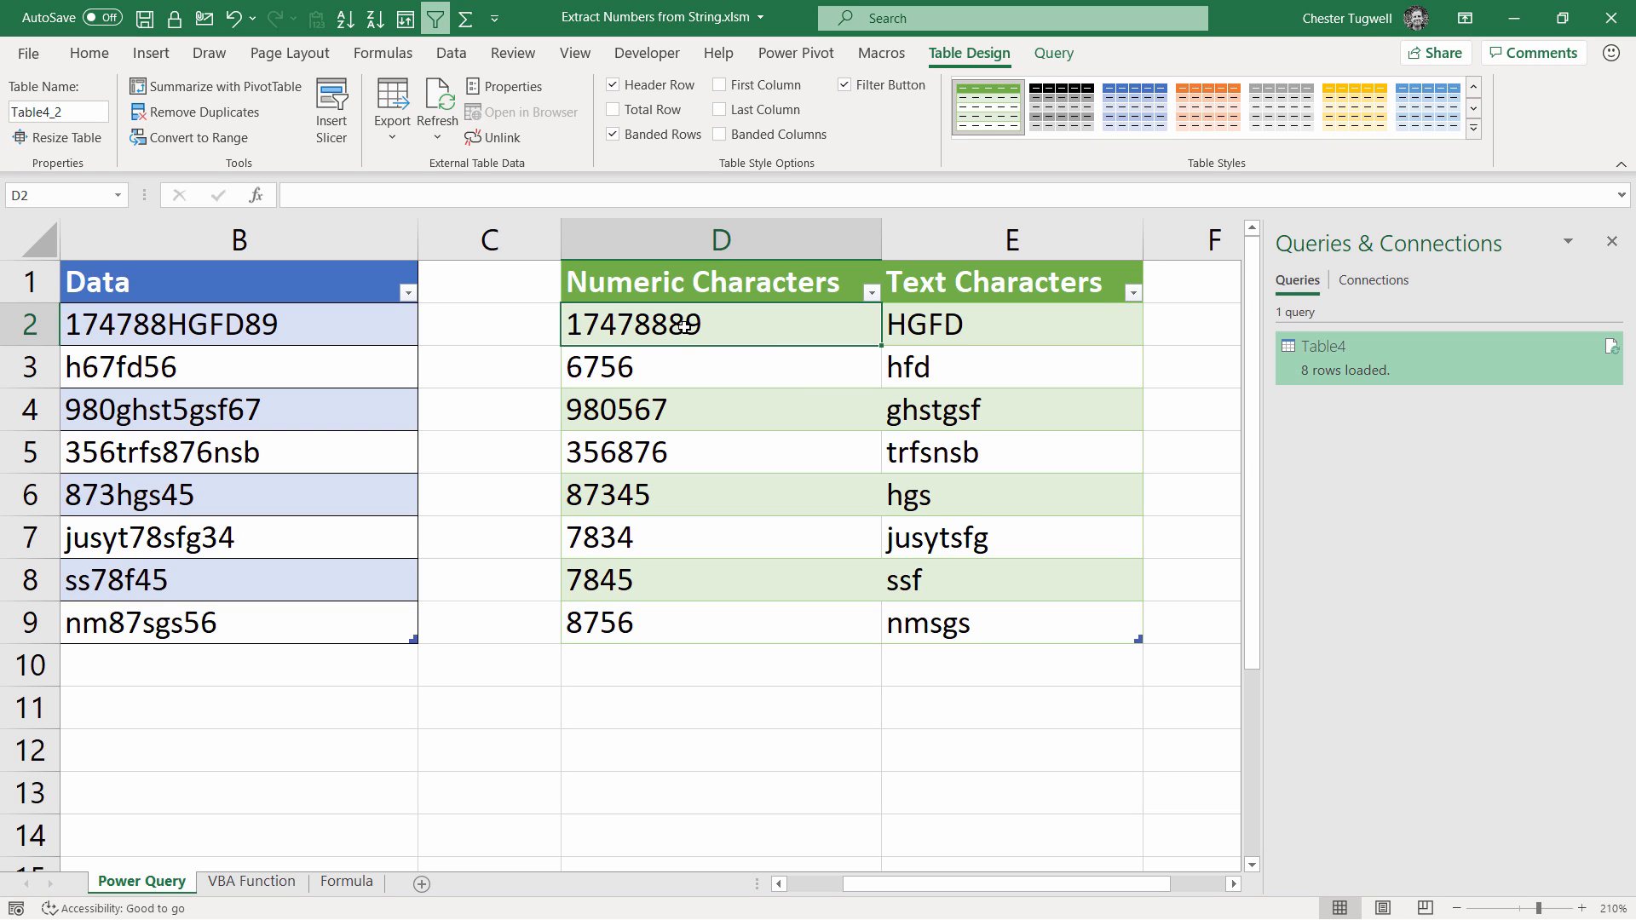
Step: Select D2 on the VBA Function sheet and insert a new module through the Visual Basic editor
{"action": "left_click", "coordinate": [252, 882]}
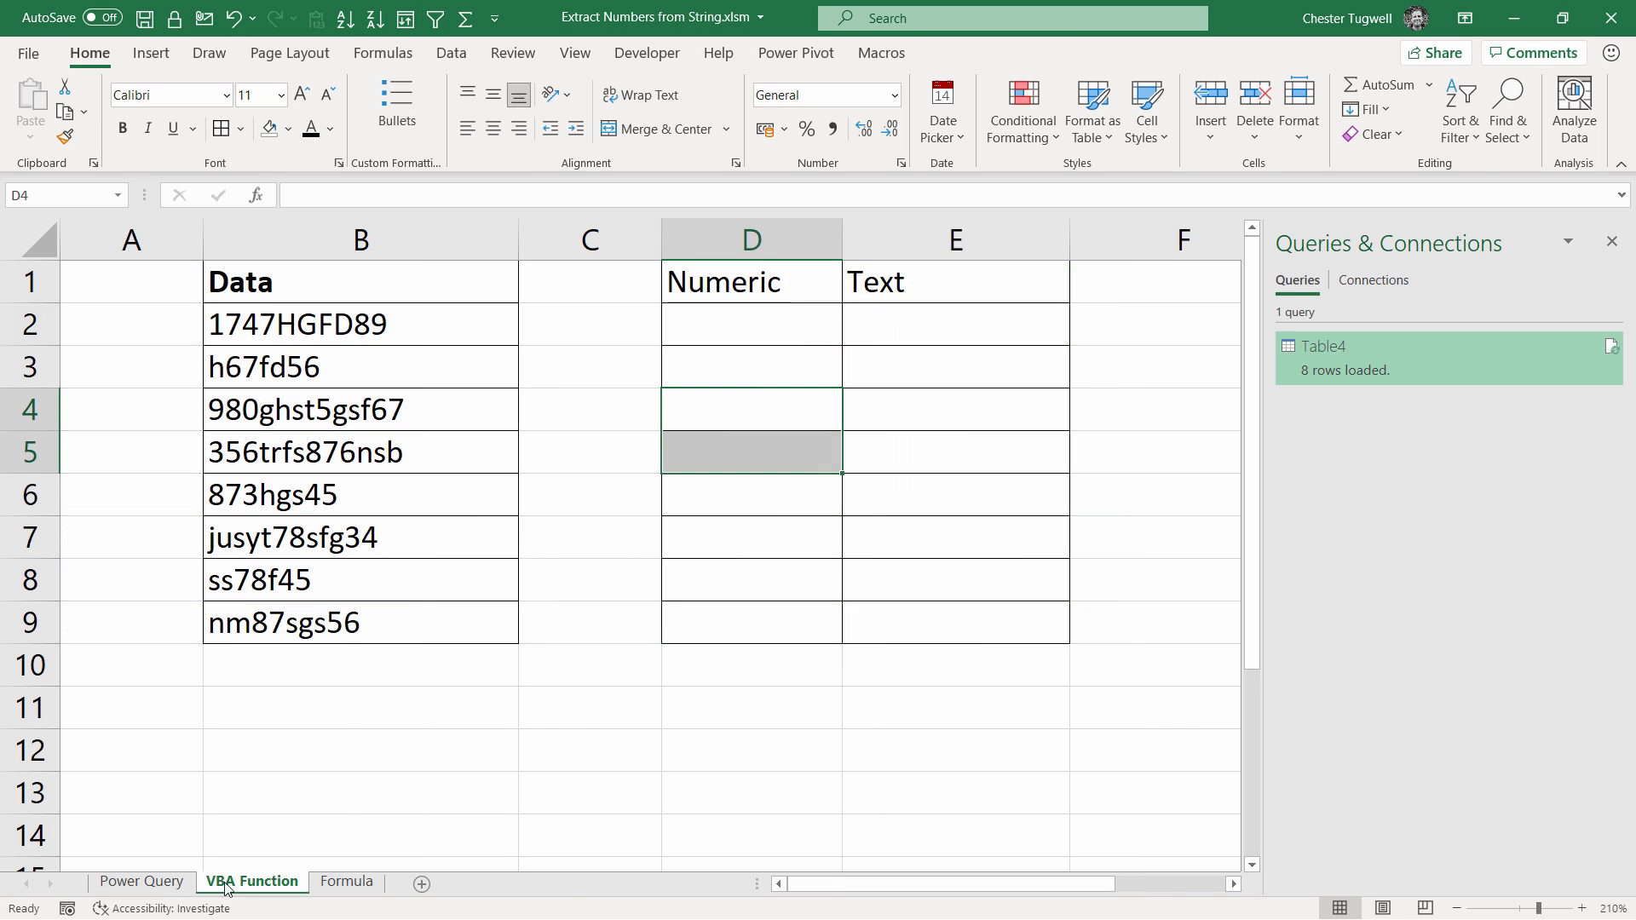
{"action": "left_click", "coordinate": [818, 330]}
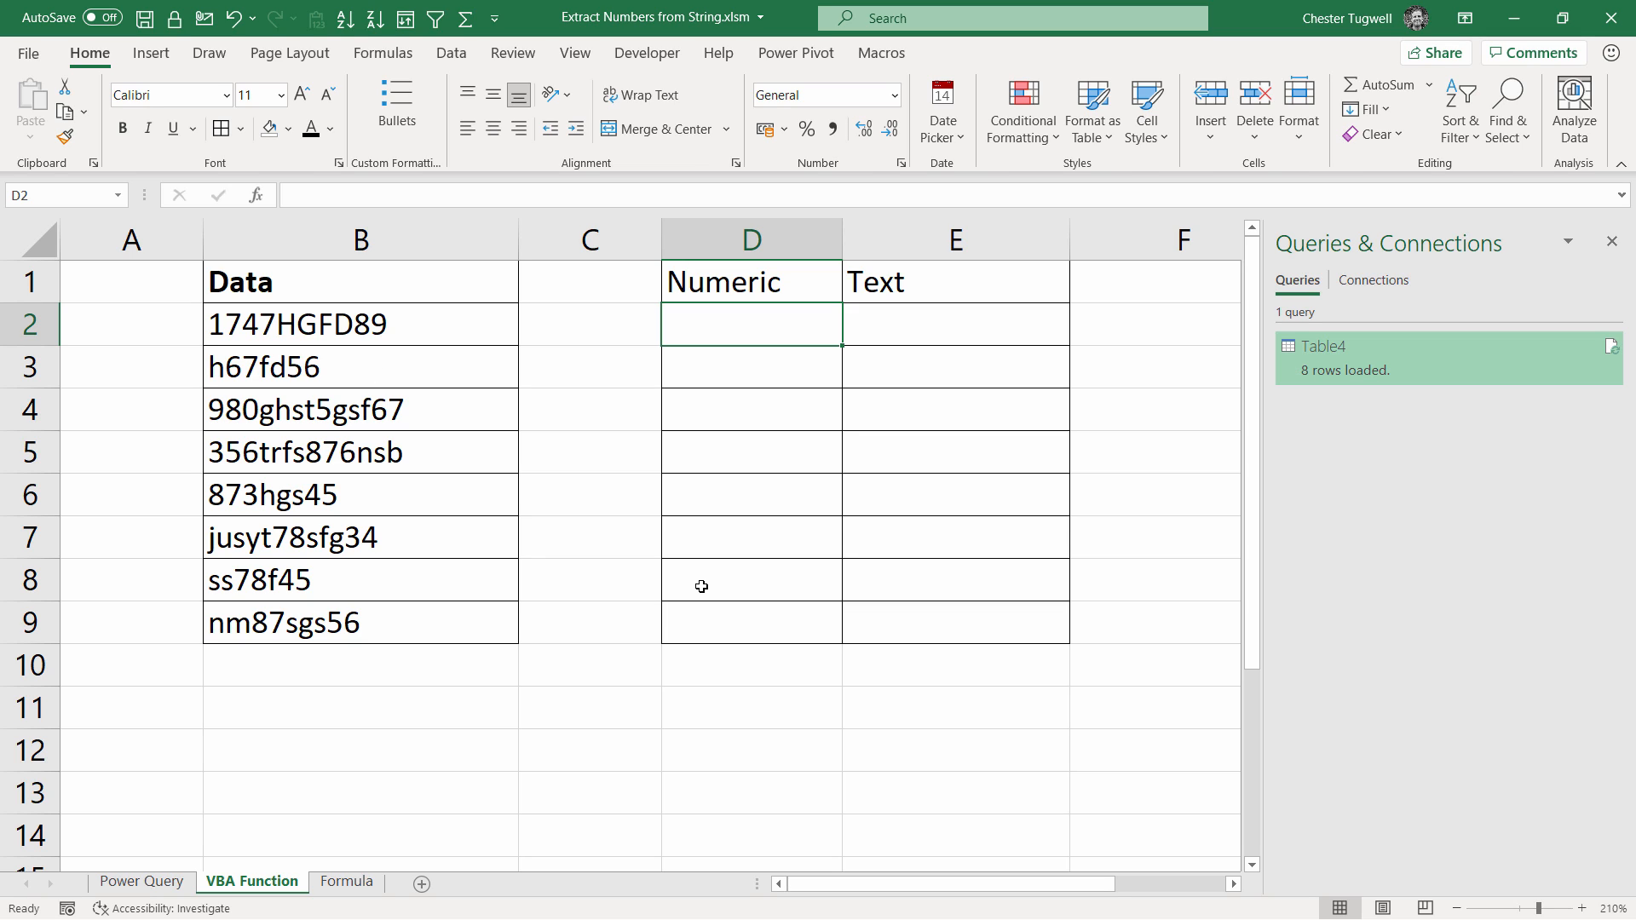
{"action": "key", "text": "alt+F11"}
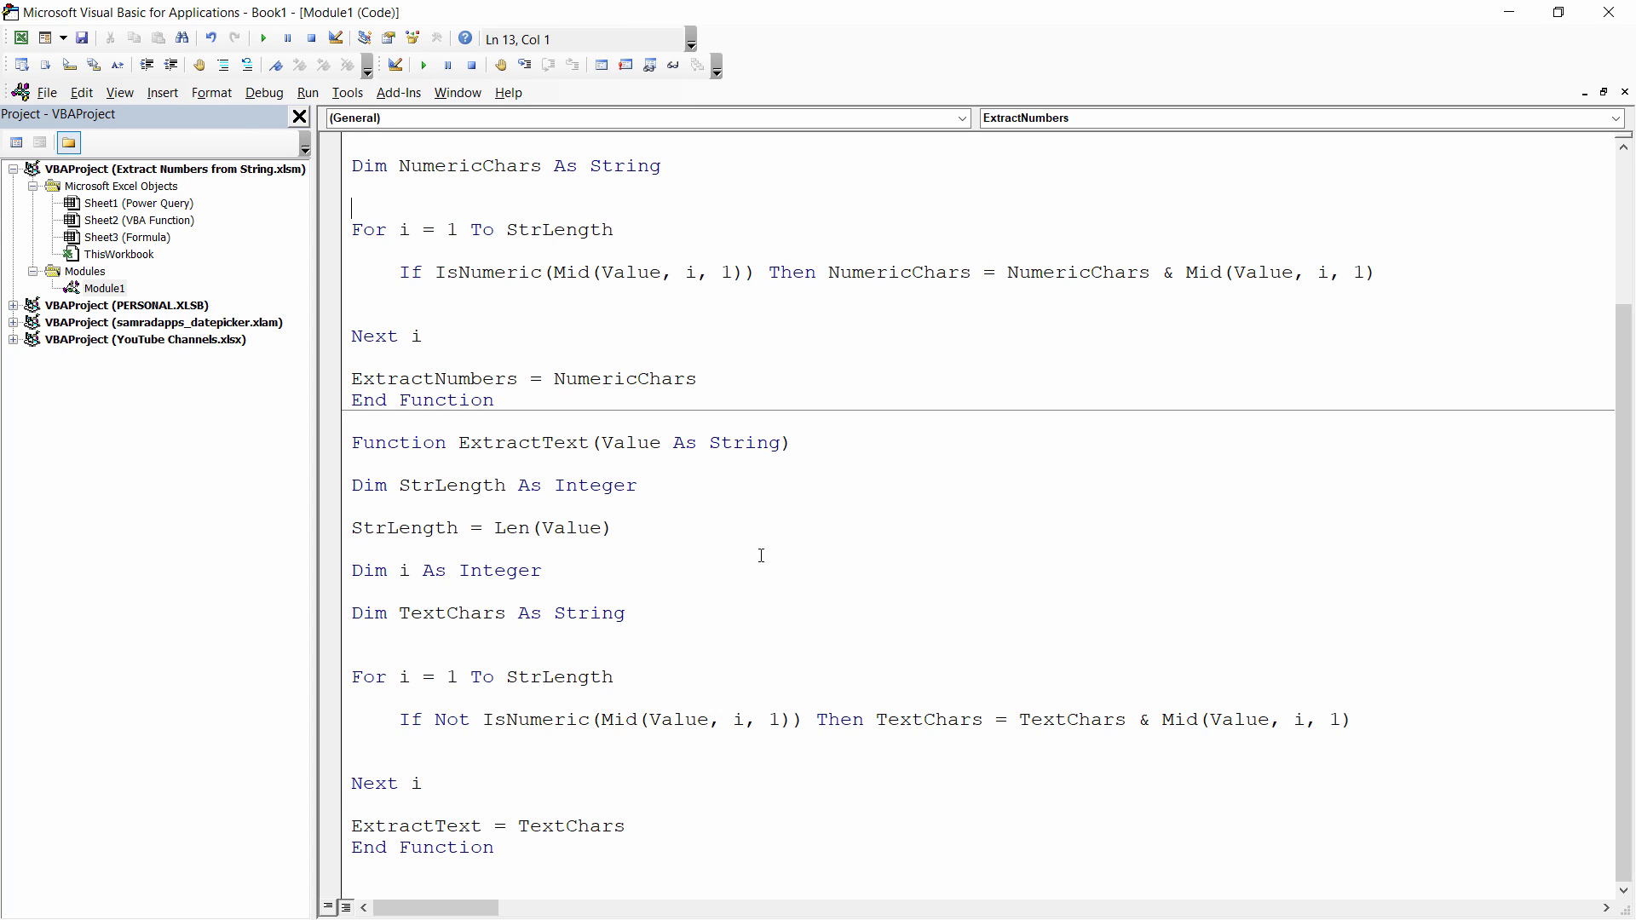
{"action": "left_click", "coordinate": [163, 93]}
{"action": "left_click", "coordinate": [192, 158]}
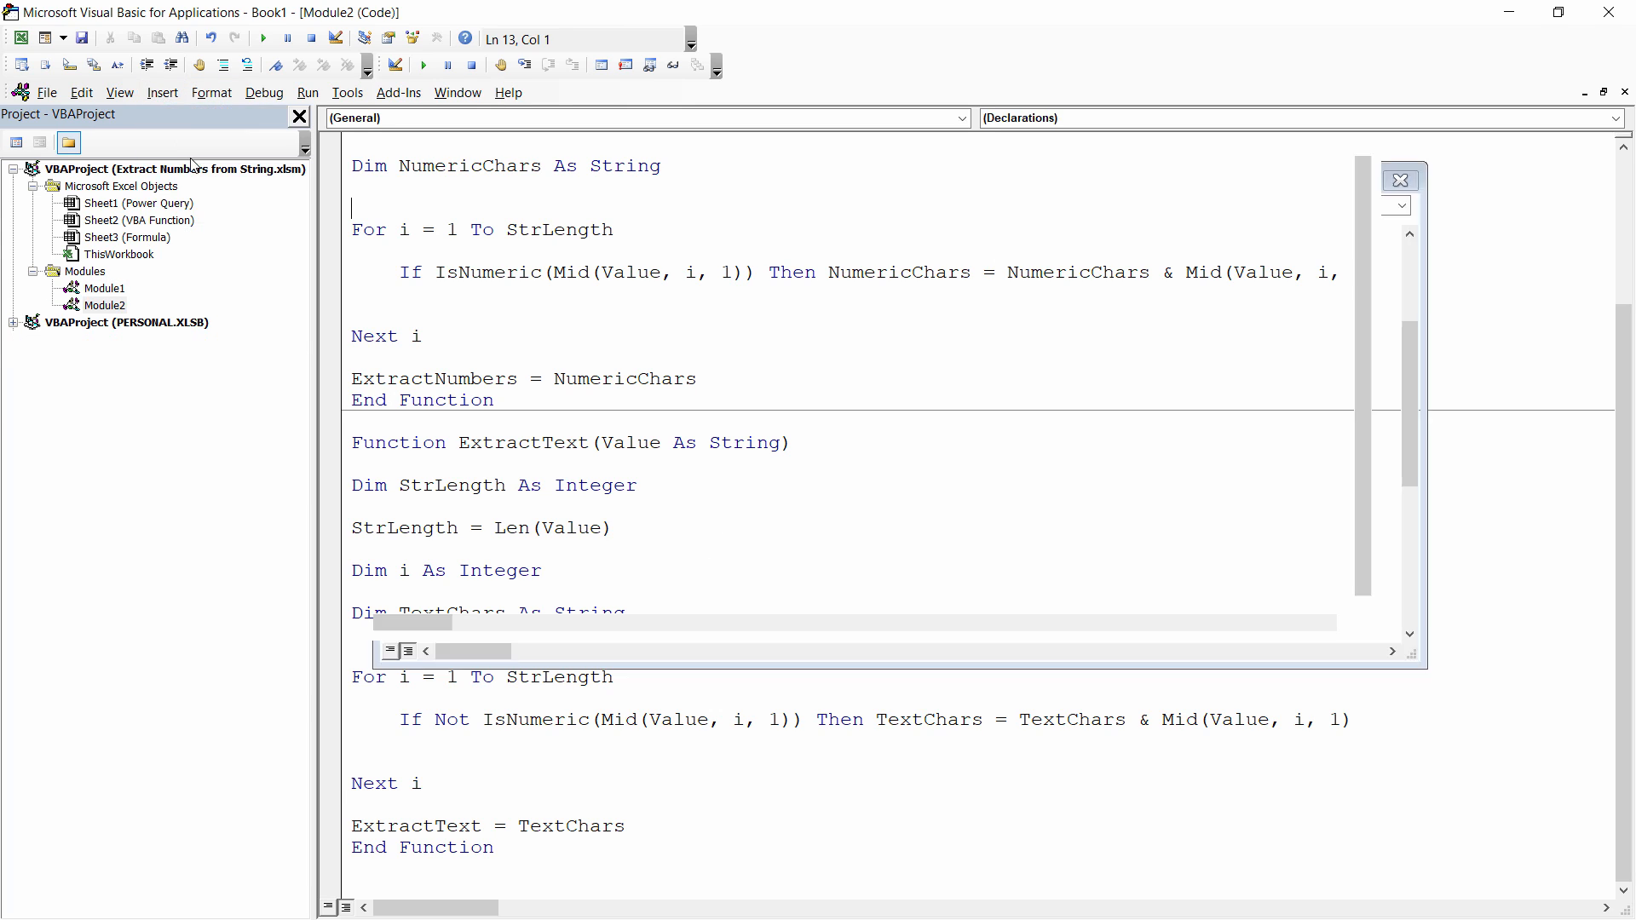
Step: Examine the ExtractNumbers function in Module1, including its NumericChars loop and how the function name receives the result
{"action": "left_click", "coordinate": [114, 294]}
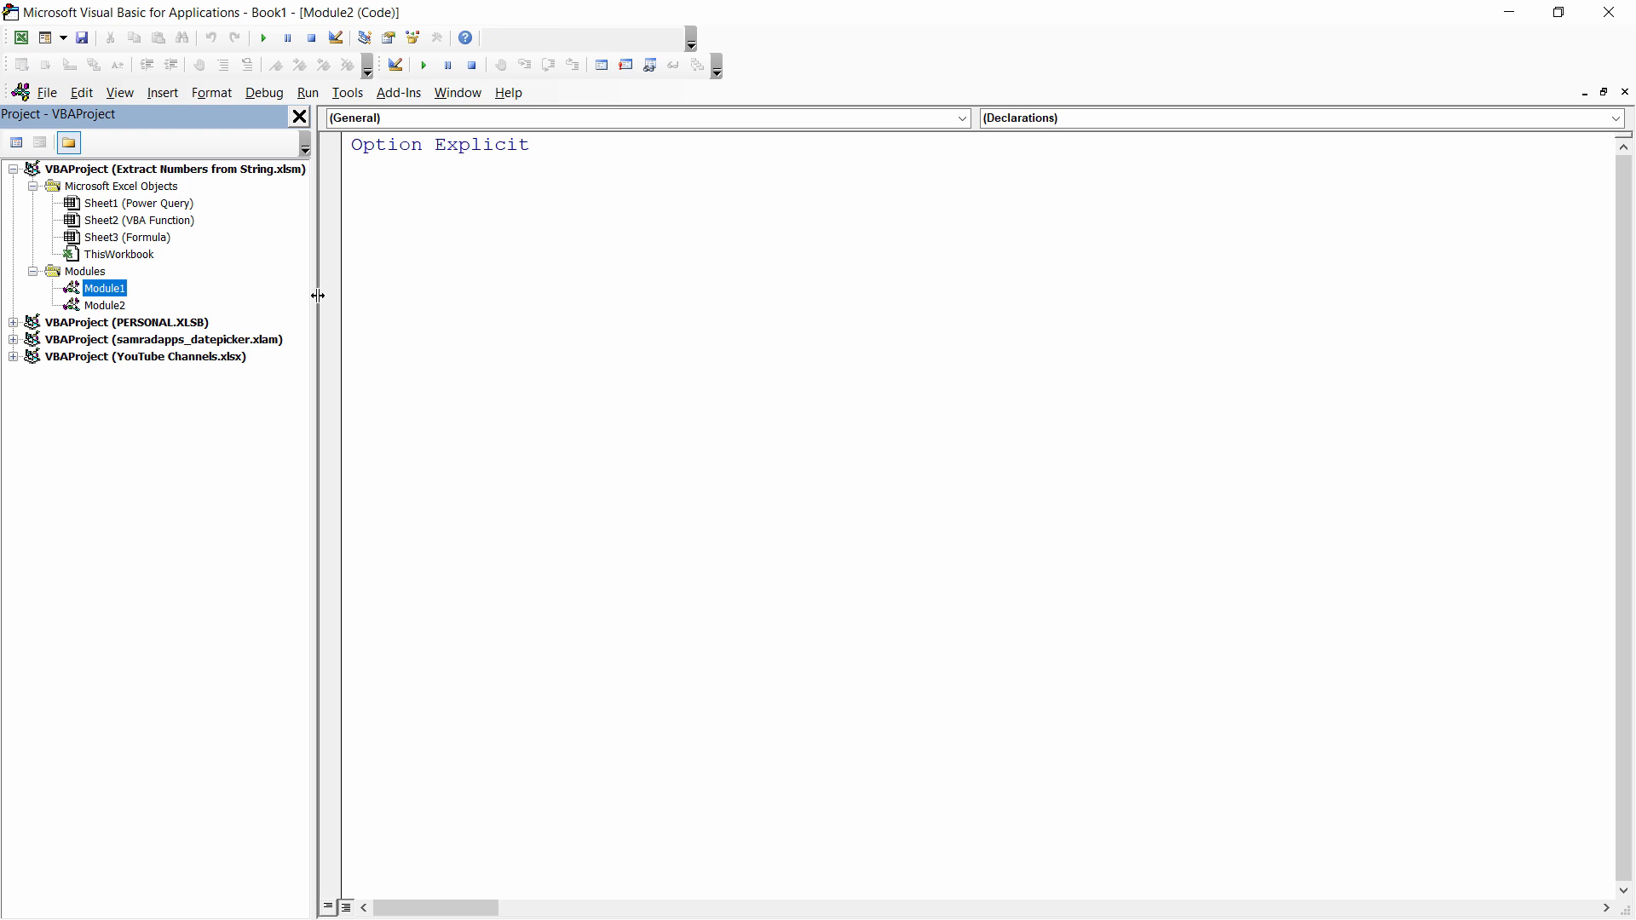
{"action": "double_click", "coordinate": [115, 297]}
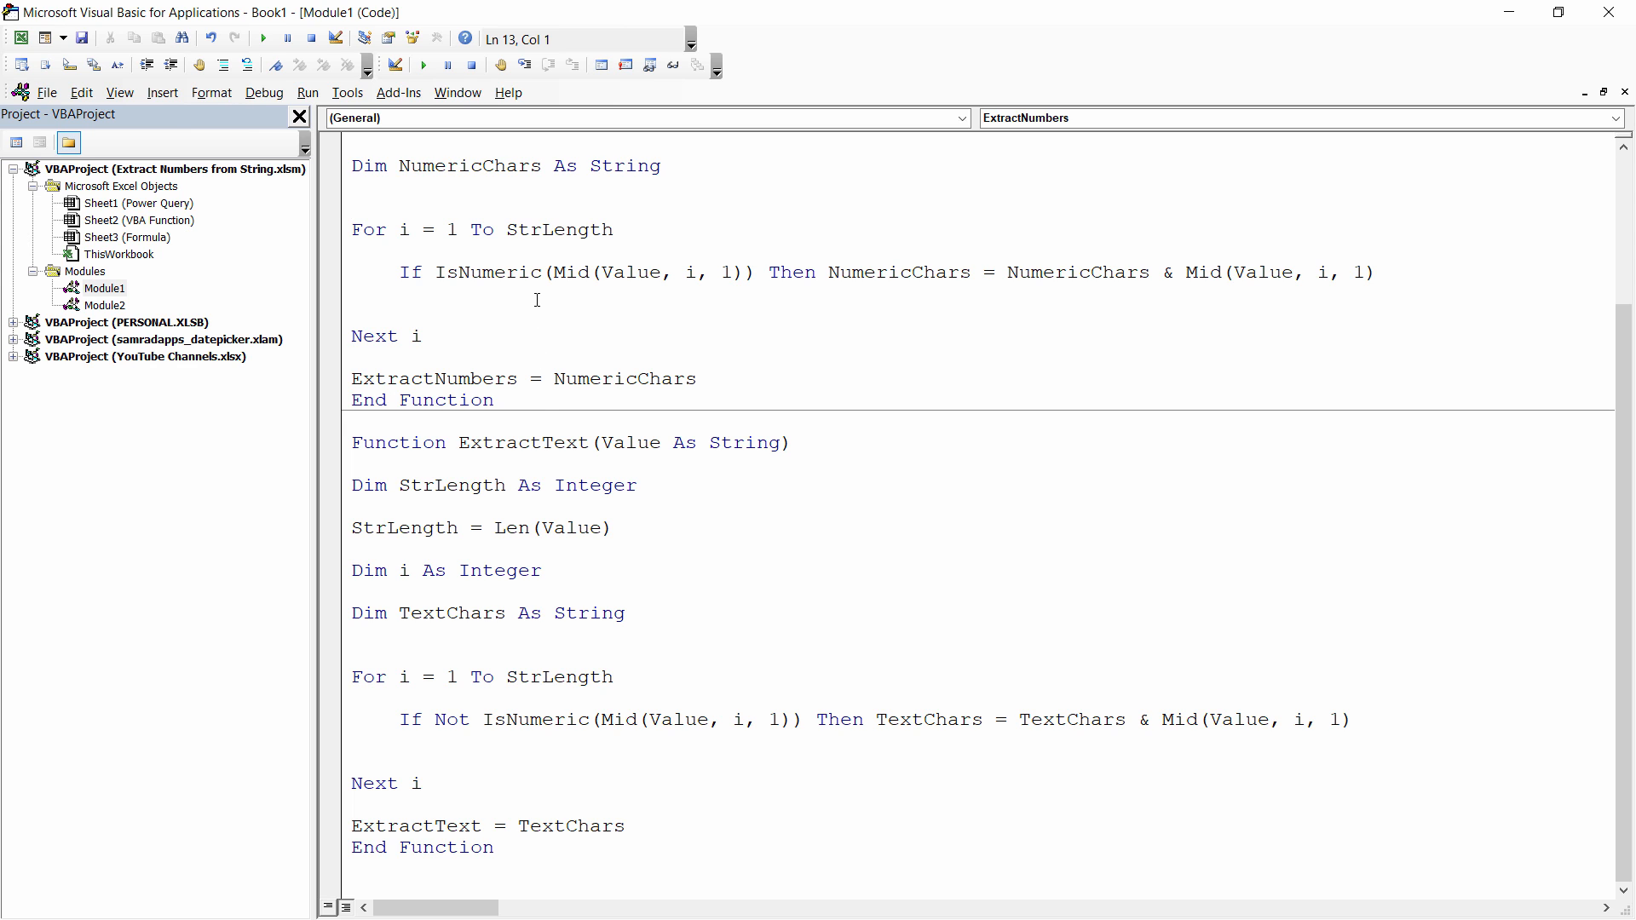
{"action": "scroll", "coordinate": [359, 177], "scroll_direction": "up", "scroll_amount": 3}
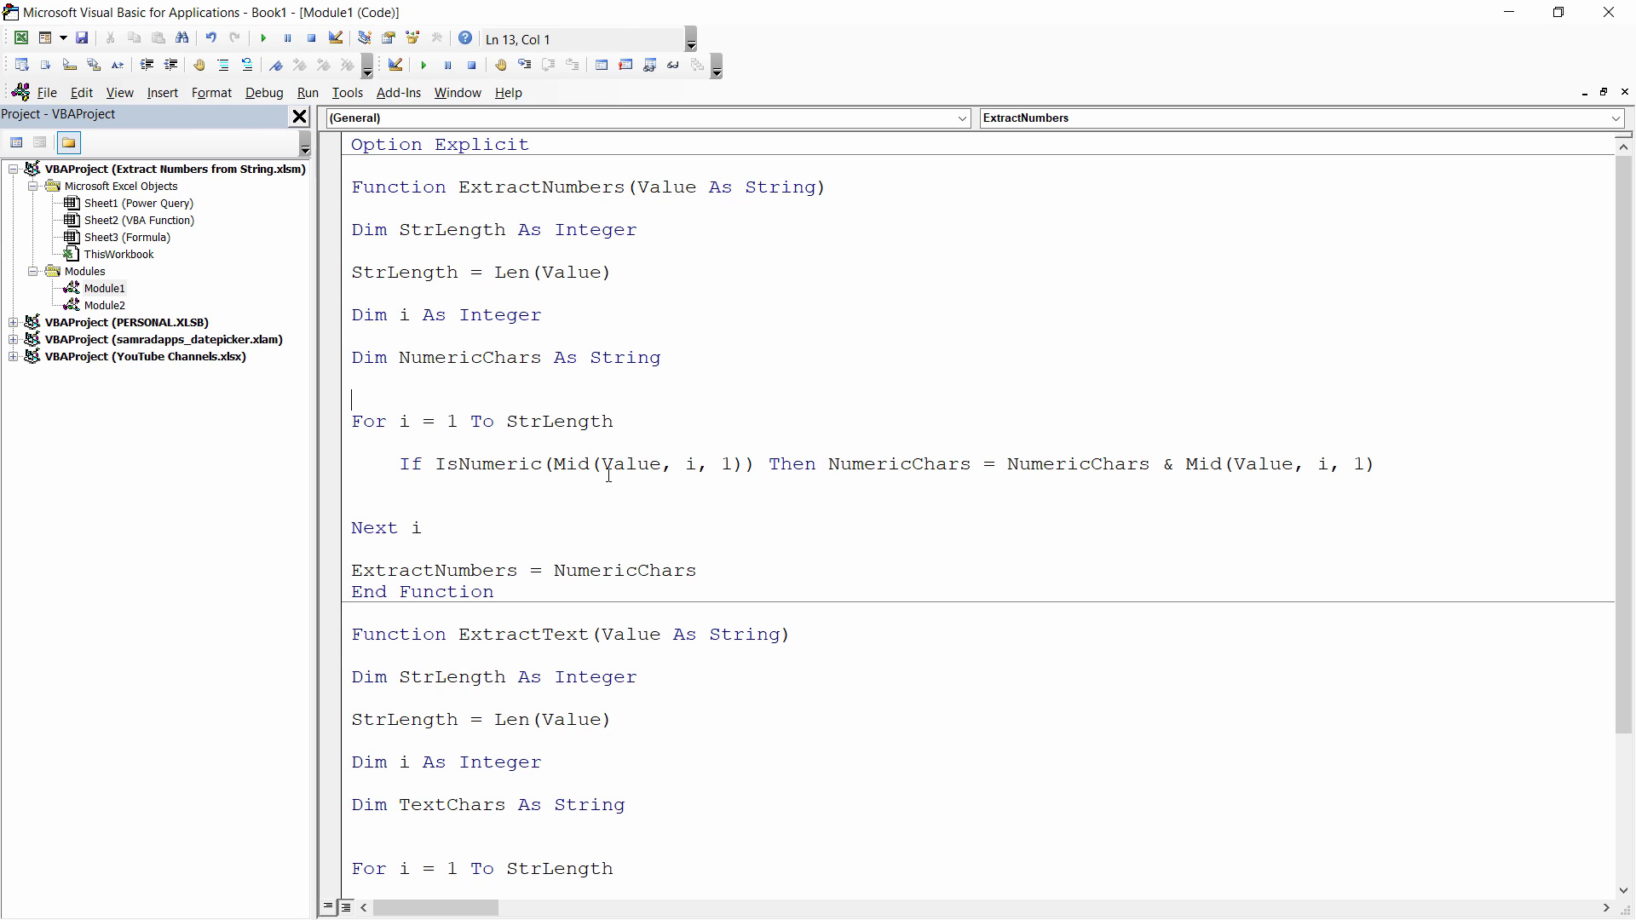
{"action": "left_click_drag", "start_coordinate": [1009, 463], "coordinate": [1157, 465]}
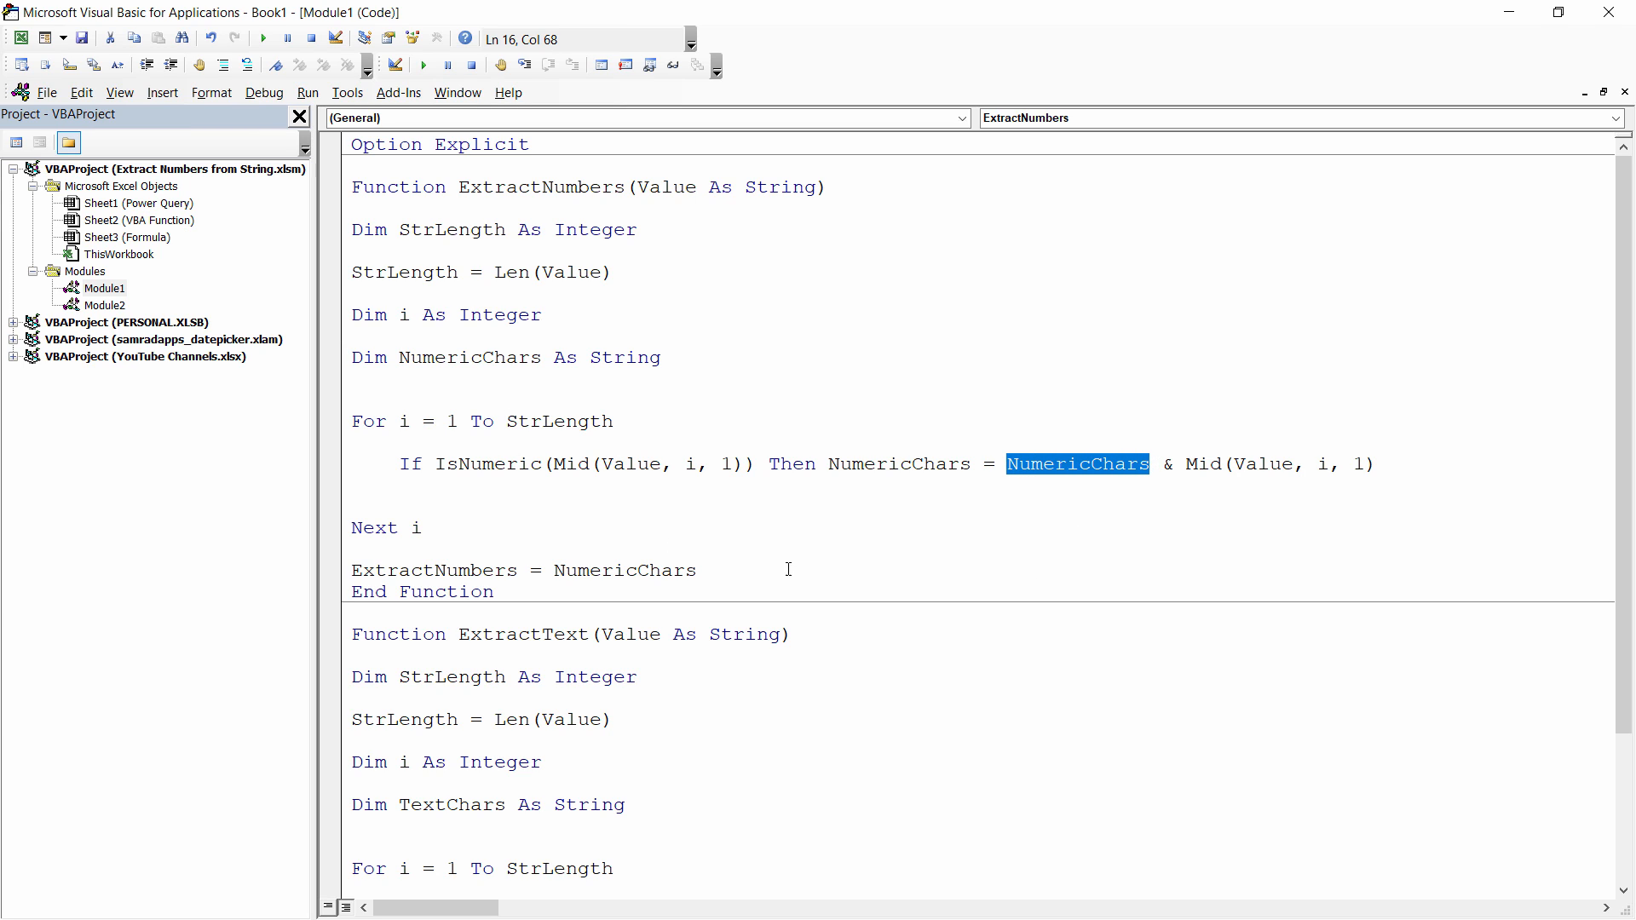
{"action": "left_click", "coordinate": [1011, 466]}
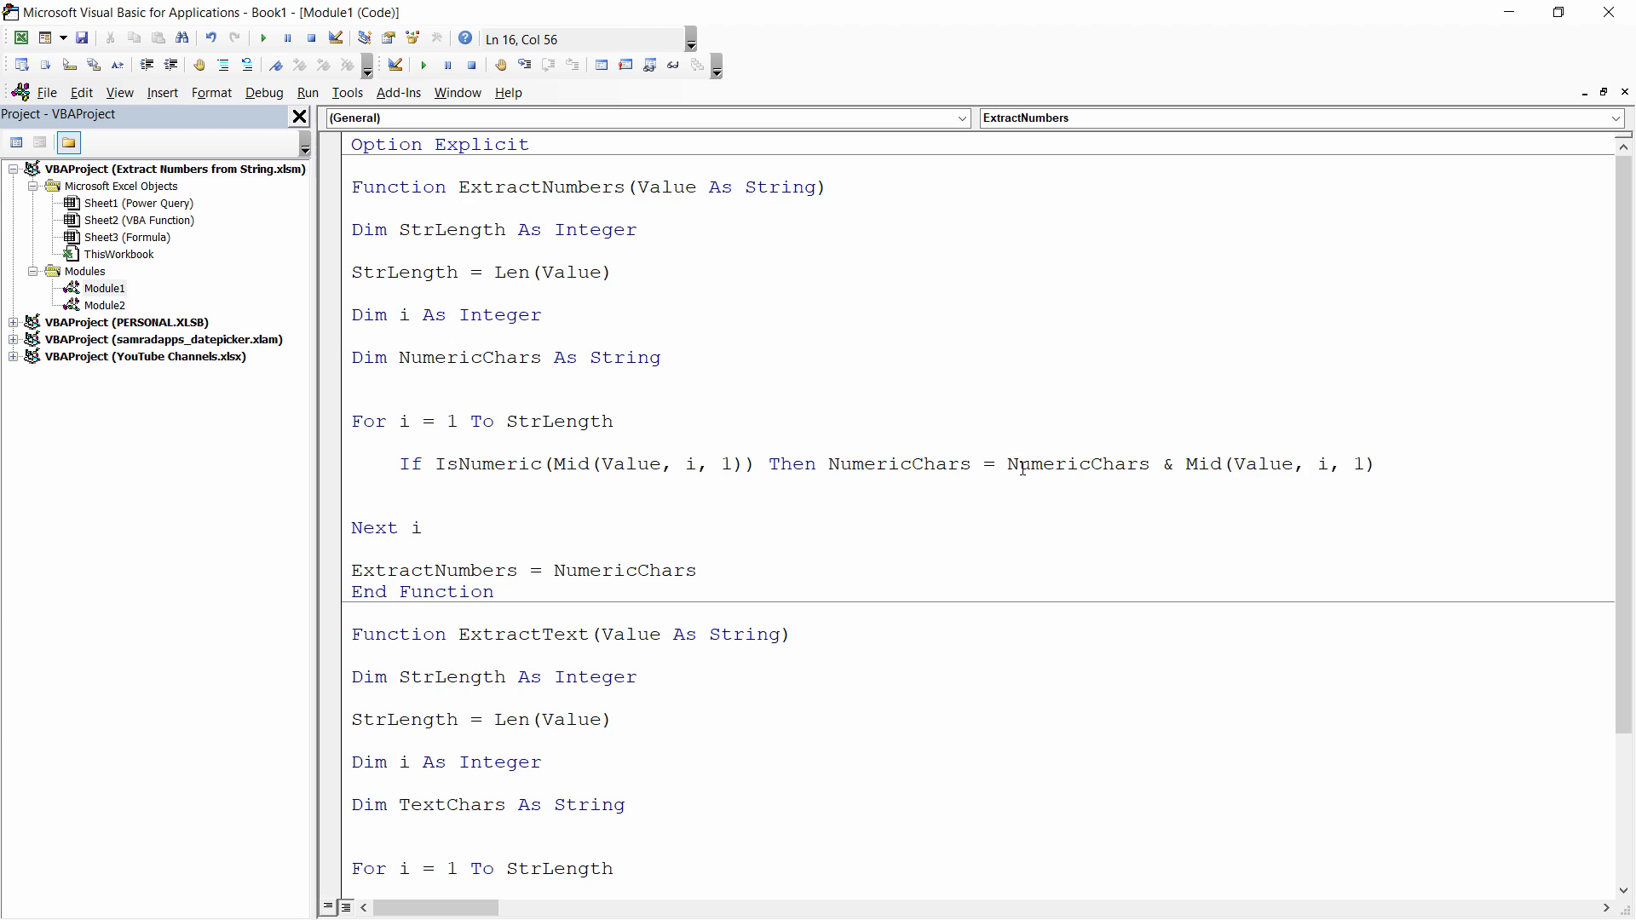
{"action": "left_click_drag", "start_coordinate": [358, 571], "coordinate": [524, 570]}
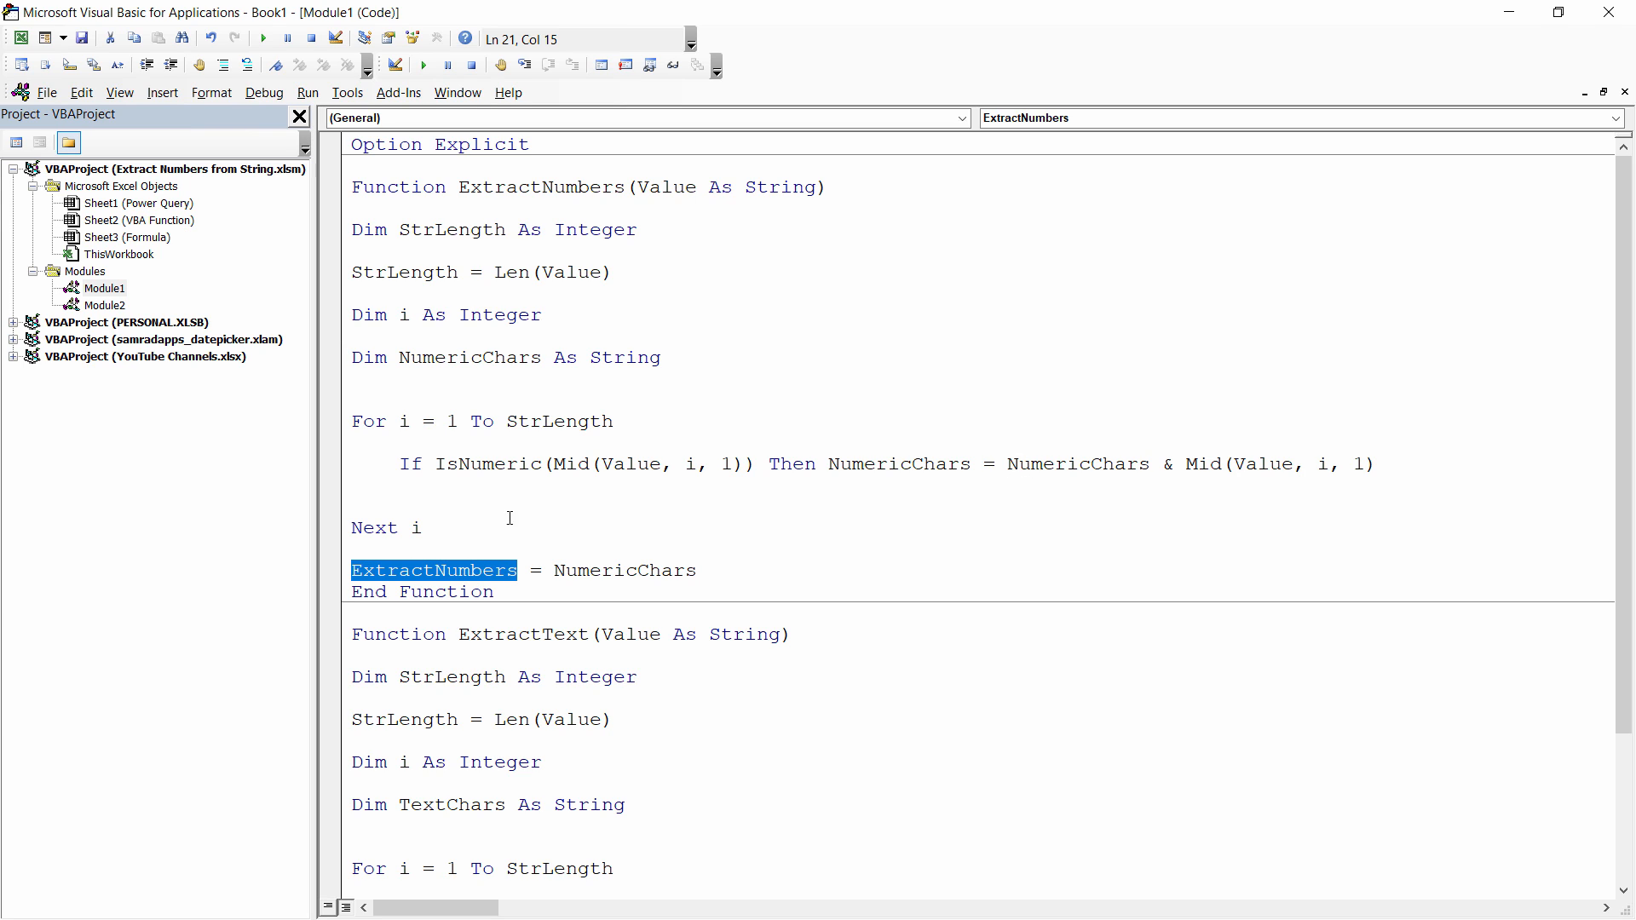
{"action": "left_click_drag", "start_coordinate": [461, 186], "coordinate": [627, 187]}
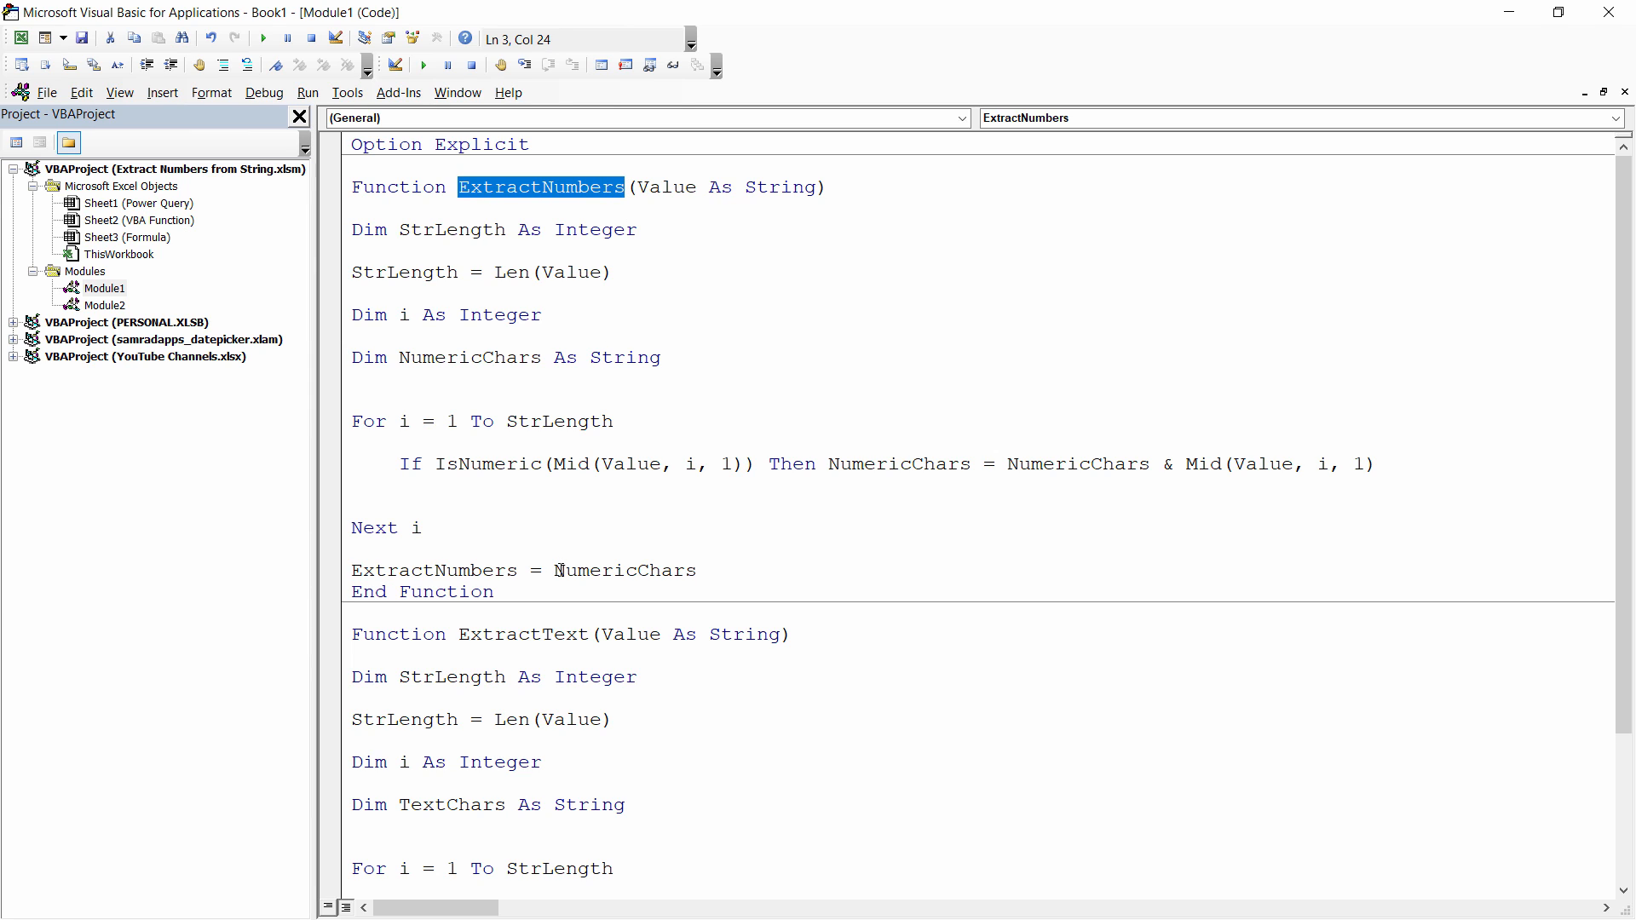
{"action": "left_click_drag", "start_coordinate": [554, 570], "coordinate": [697, 583]}
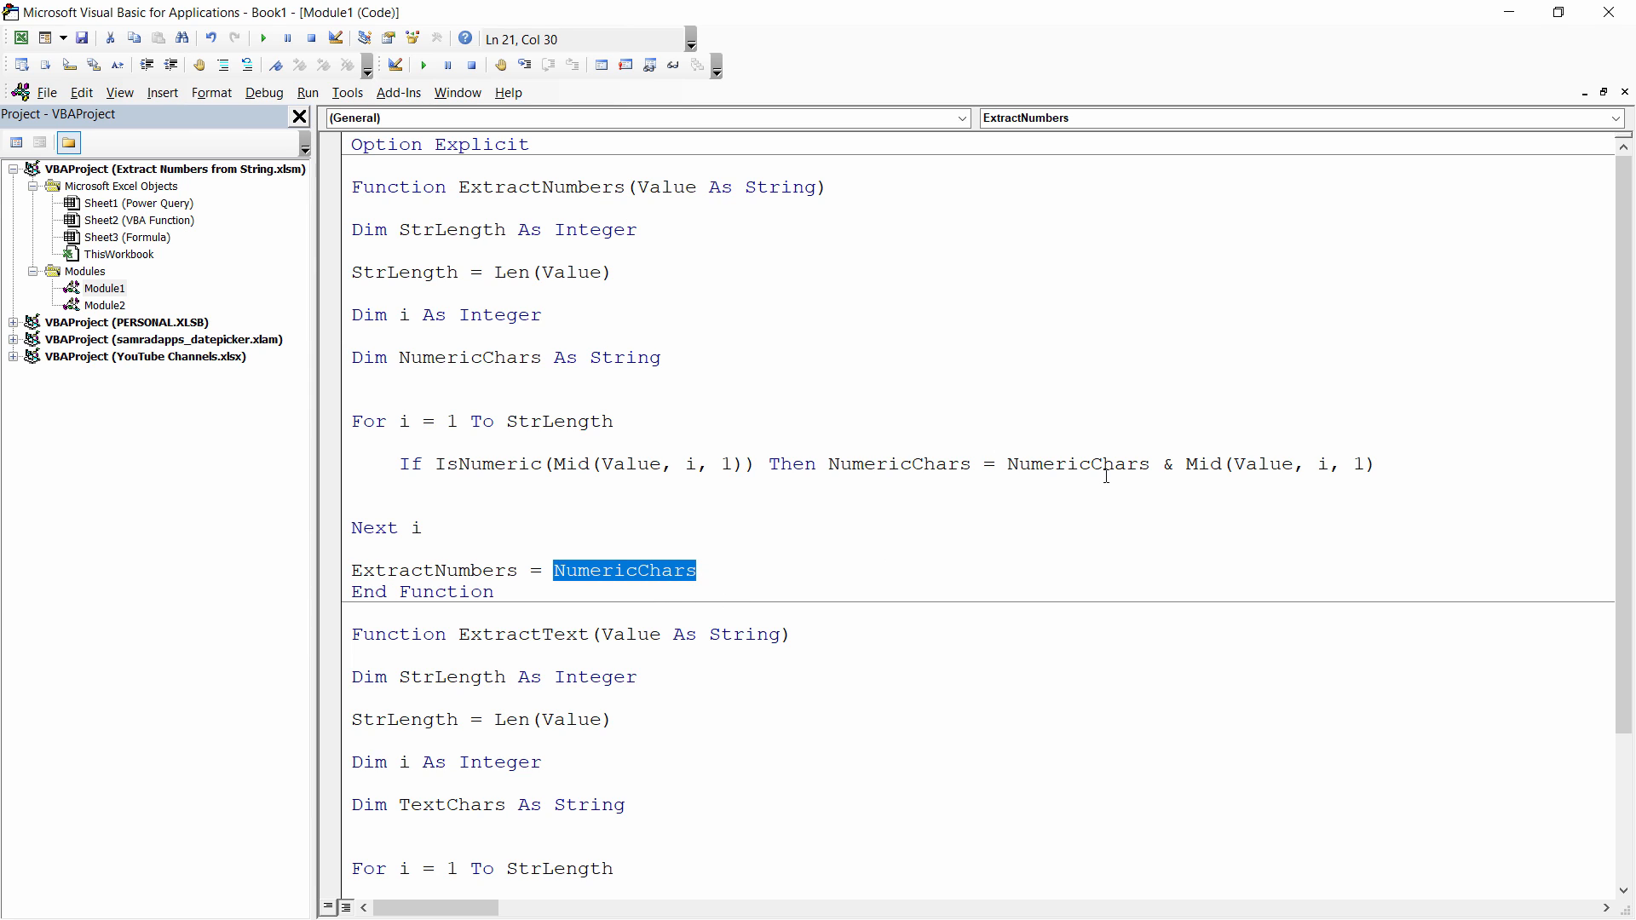
Step: Examine the ExtractText function's Not IsNumeric condition and TextChars result, and close the Visual Basic editor
{"action": "scroll", "coordinate": [467, 505], "scroll_direction": "down", "scroll_amount": 2}
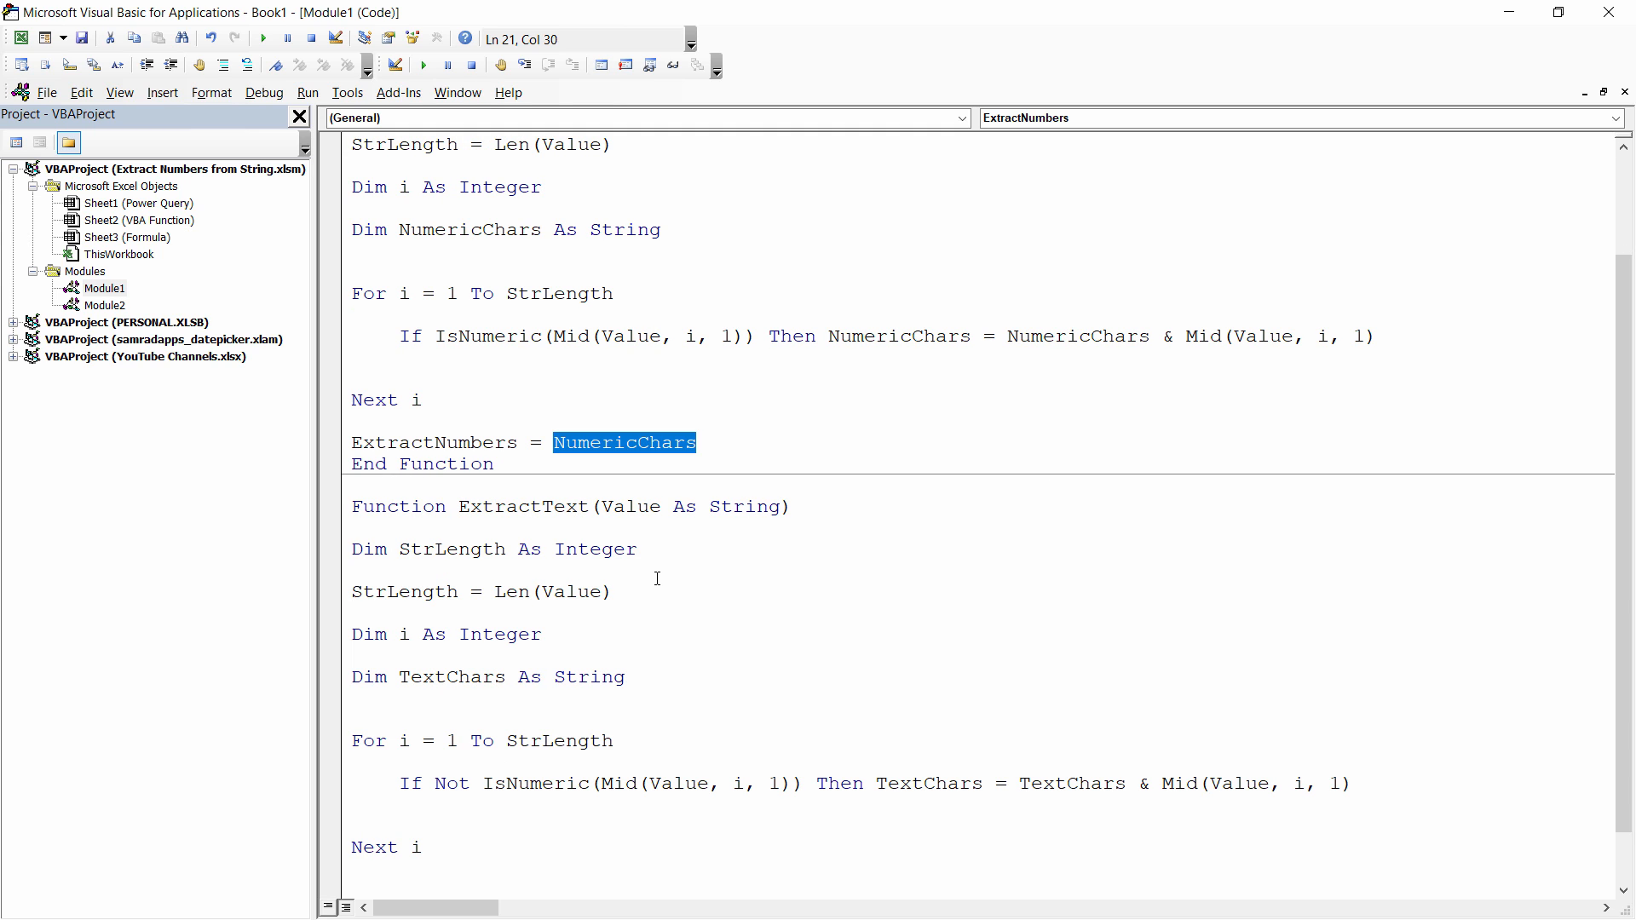
{"action": "scroll", "coordinate": [657, 579], "scroll_direction": "down", "scroll_amount": 1}
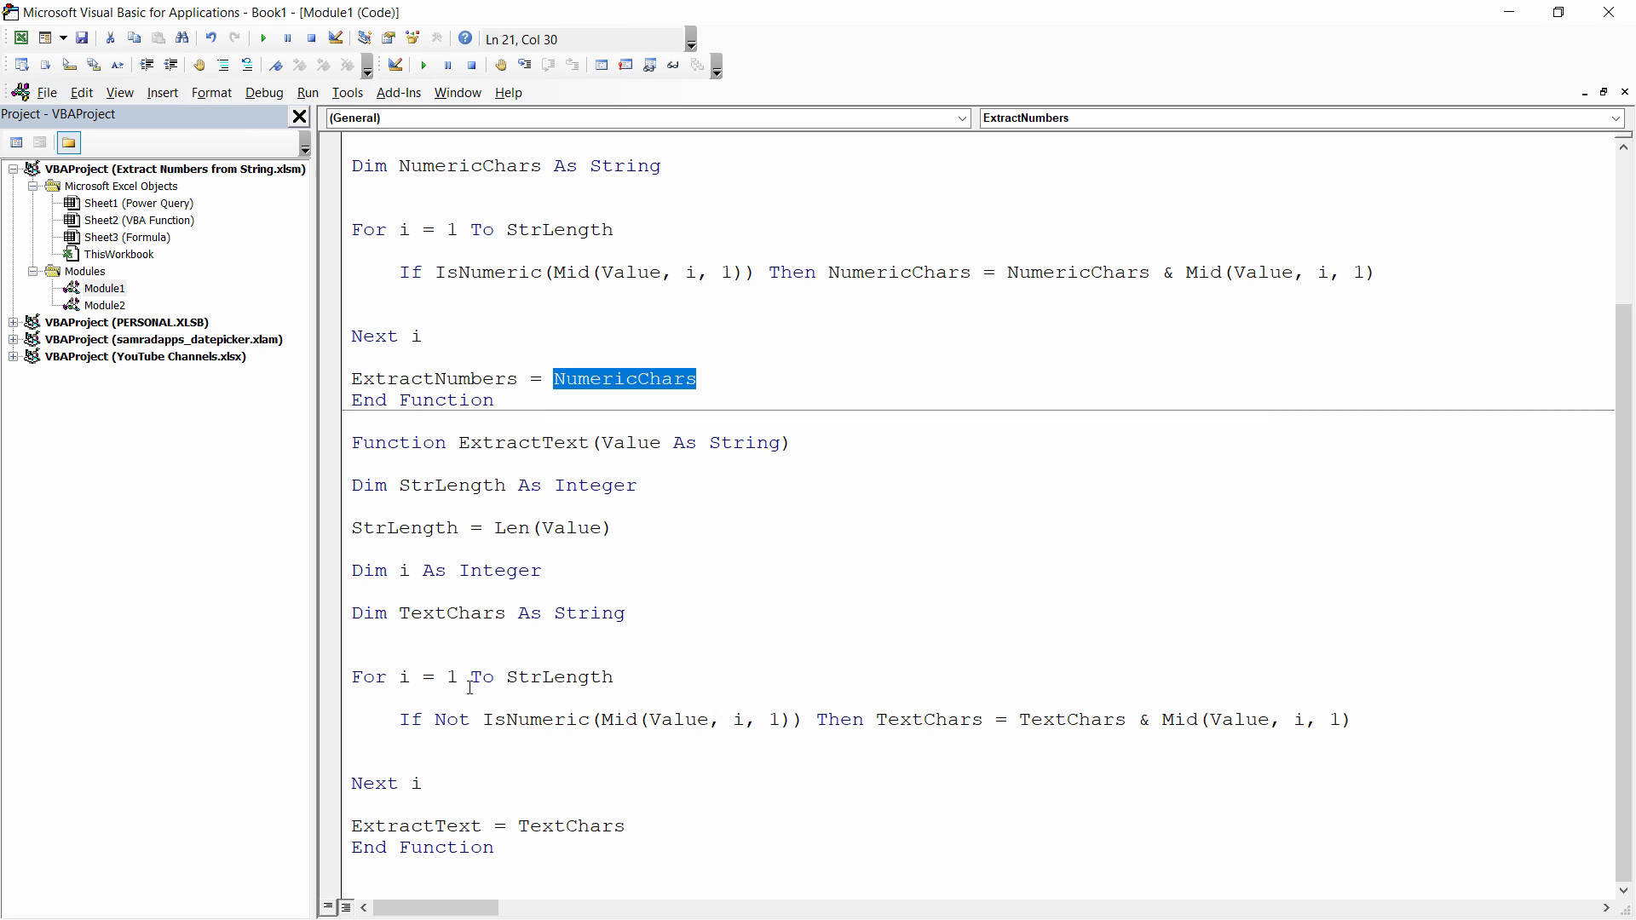
{"action": "left_click_drag", "start_coordinate": [436, 721], "coordinate": [590, 721]}
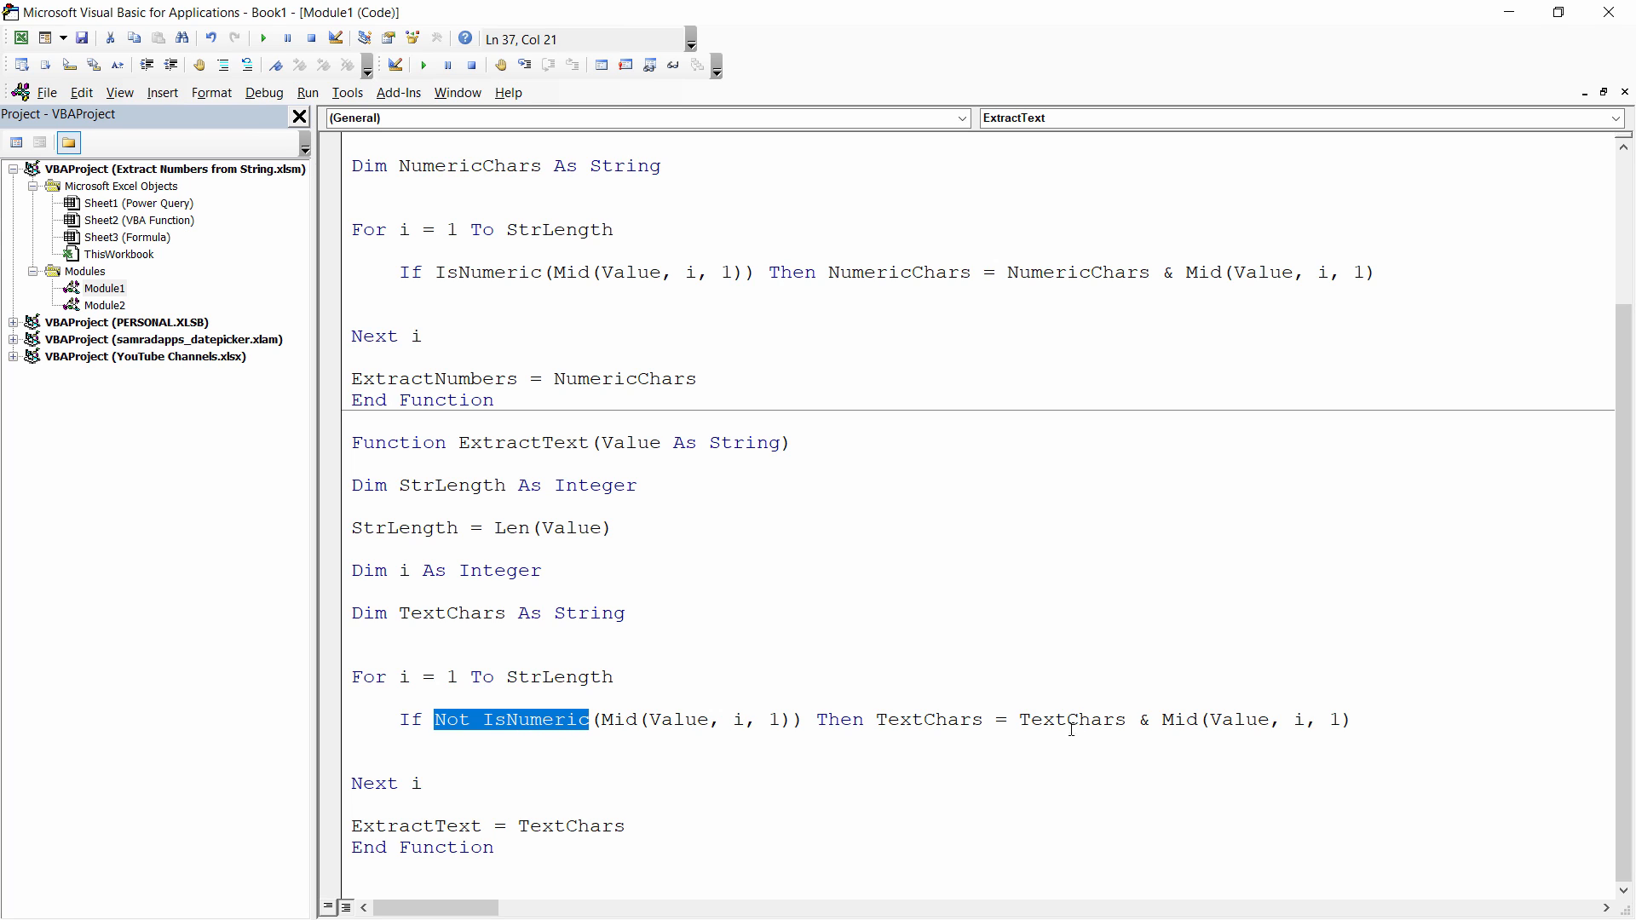
{"action": "left_click_drag", "start_coordinate": [1023, 721], "coordinate": [1126, 721]}
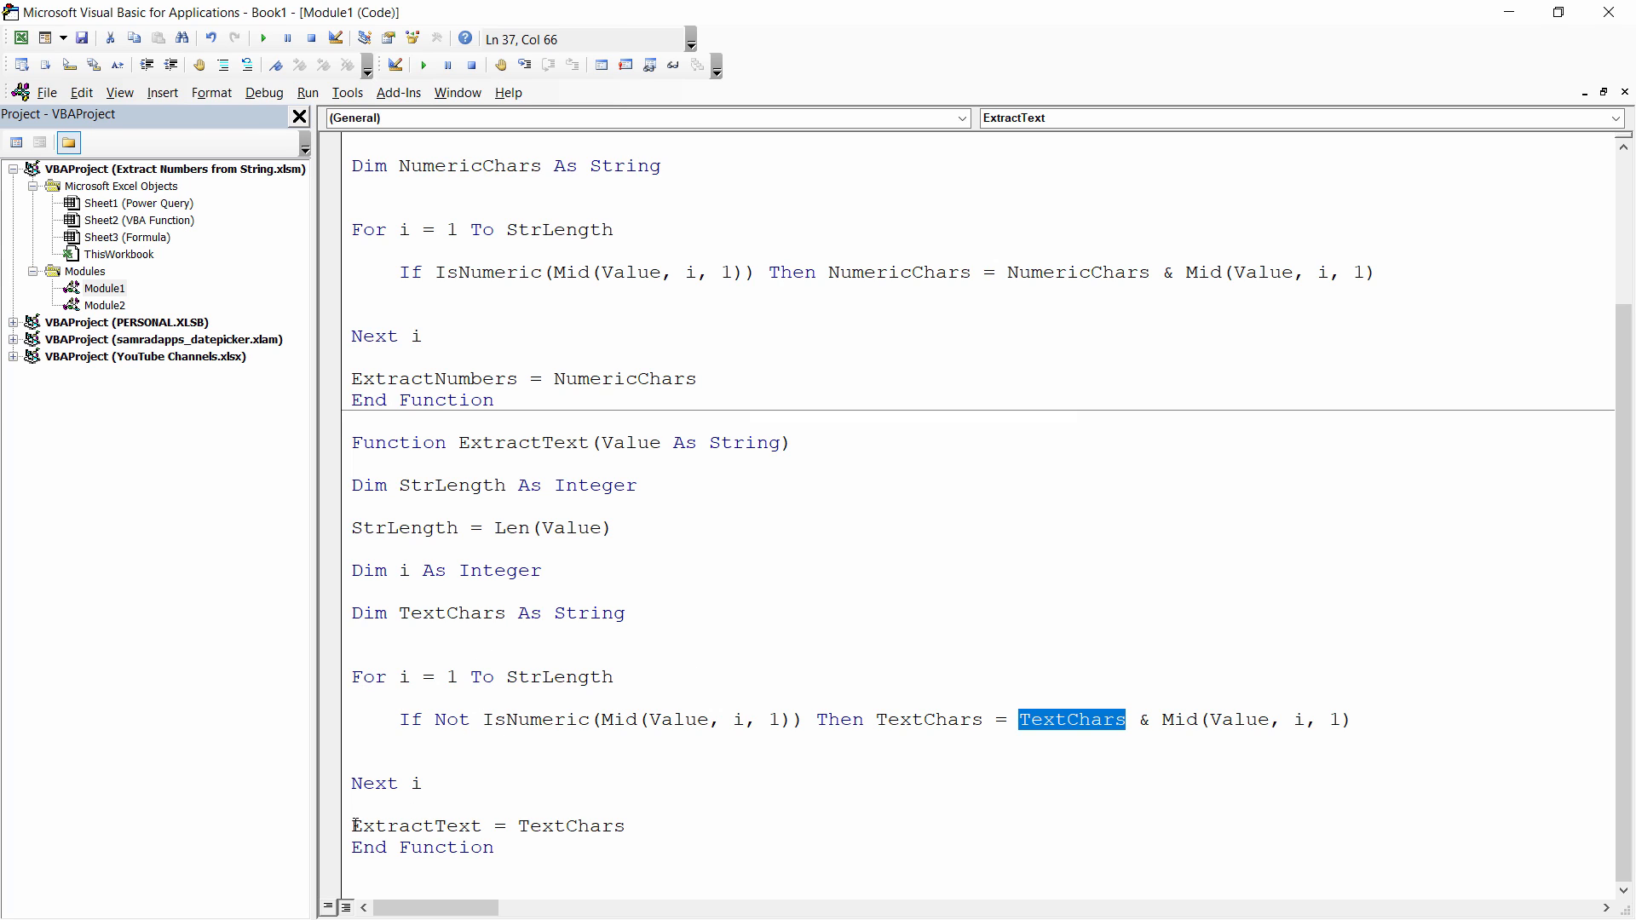
{"action": "left_click_drag", "start_coordinate": [461, 445], "coordinate": [585, 458]}
{"action": "left_click_drag", "start_coordinate": [522, 823], "coordinate": [657, 825]}
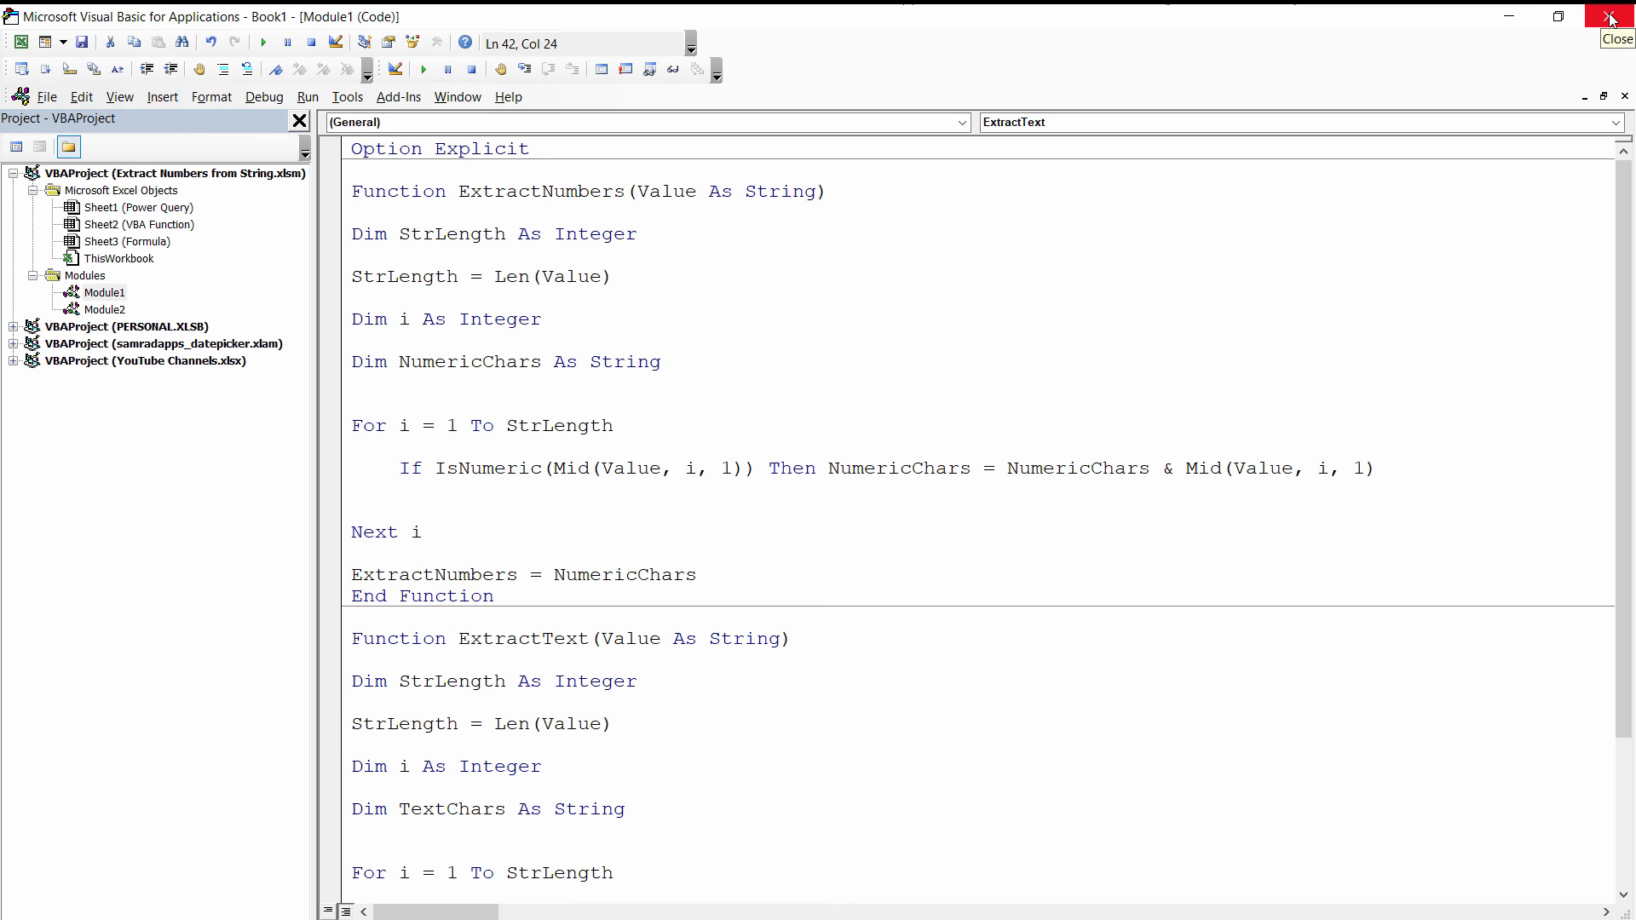
{"action": "left_click", "coordinate": [1611, 19]}
Step: Enter =ExtractNumbers(B2) in D2 and fill the formula down to D9
{"action": "type", "text": "="}
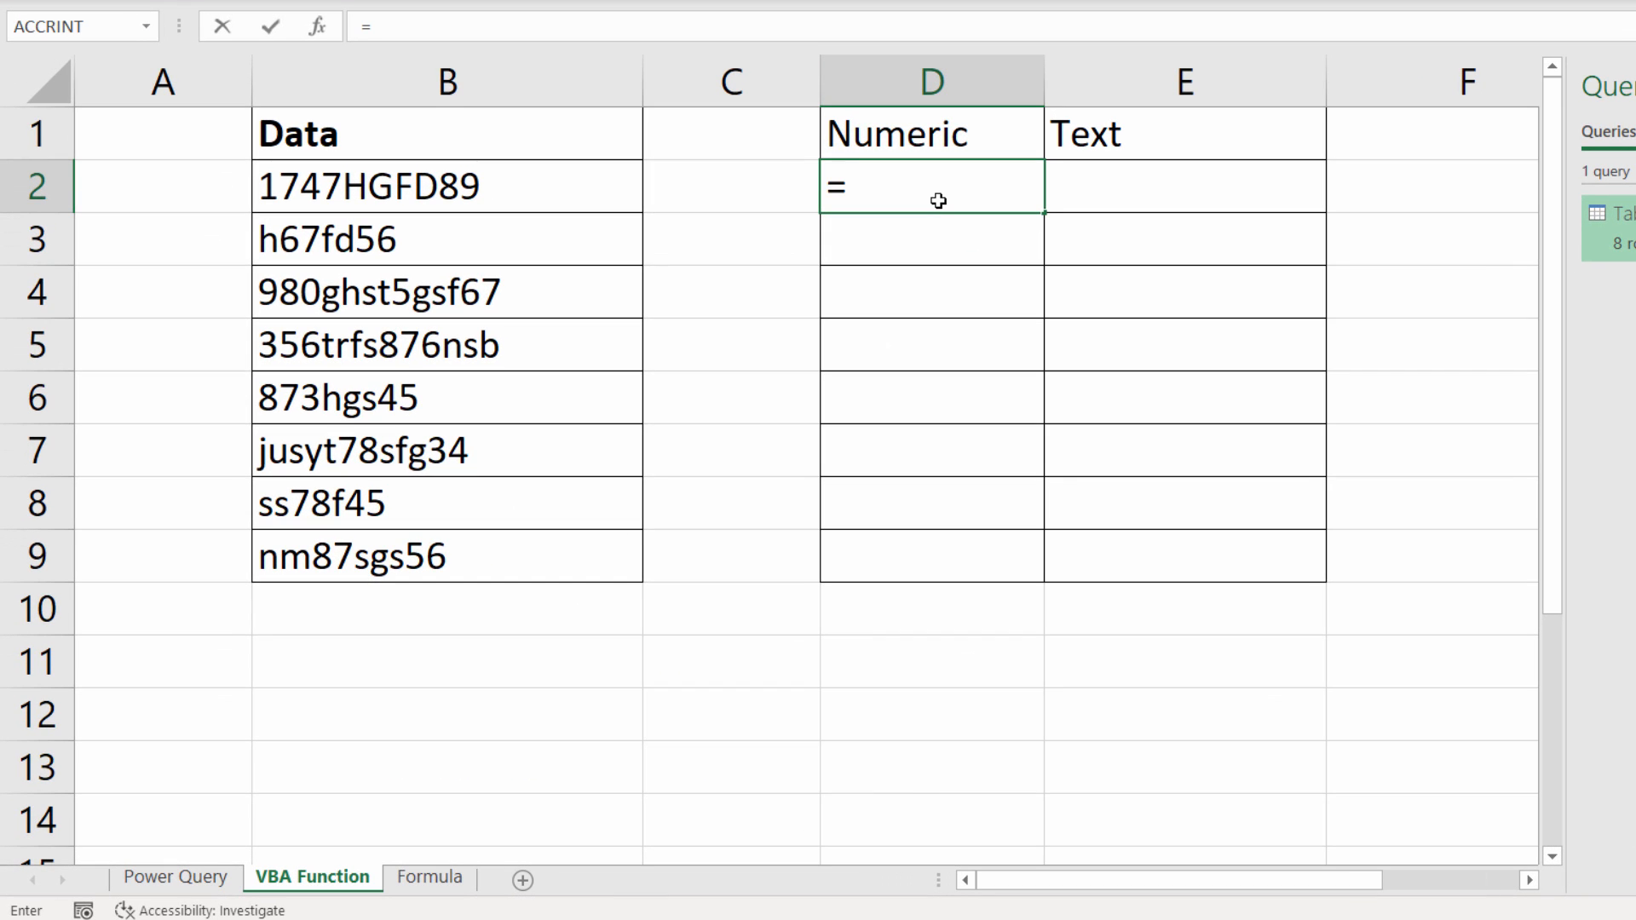
{"action": "type", "text": "e"}
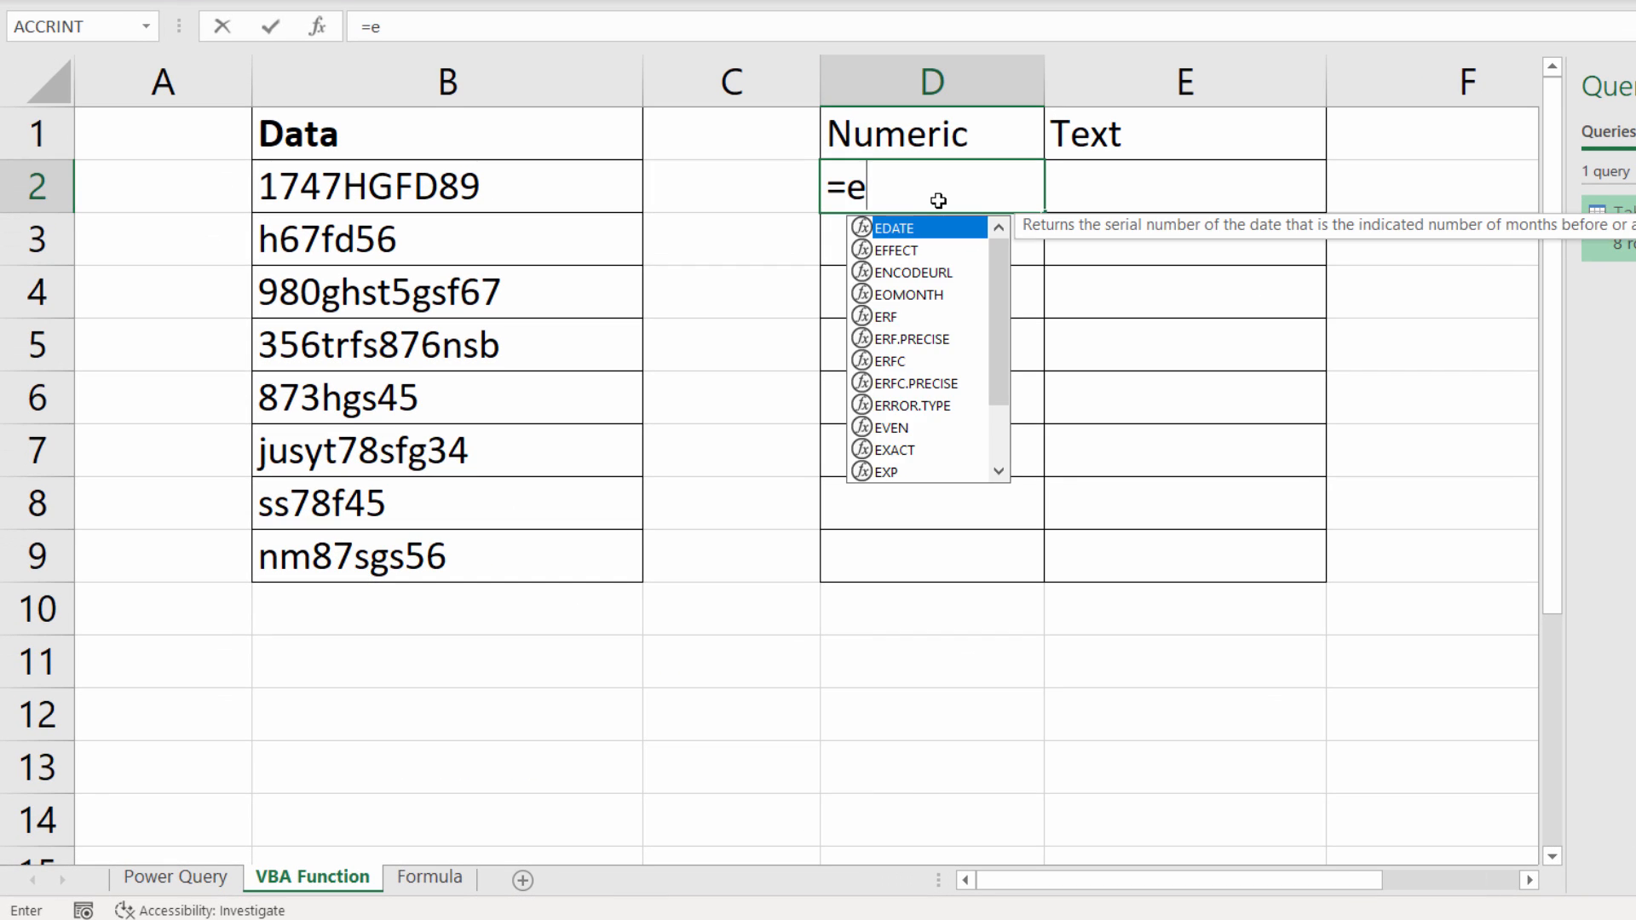
{"action": "type", "text": "x"}
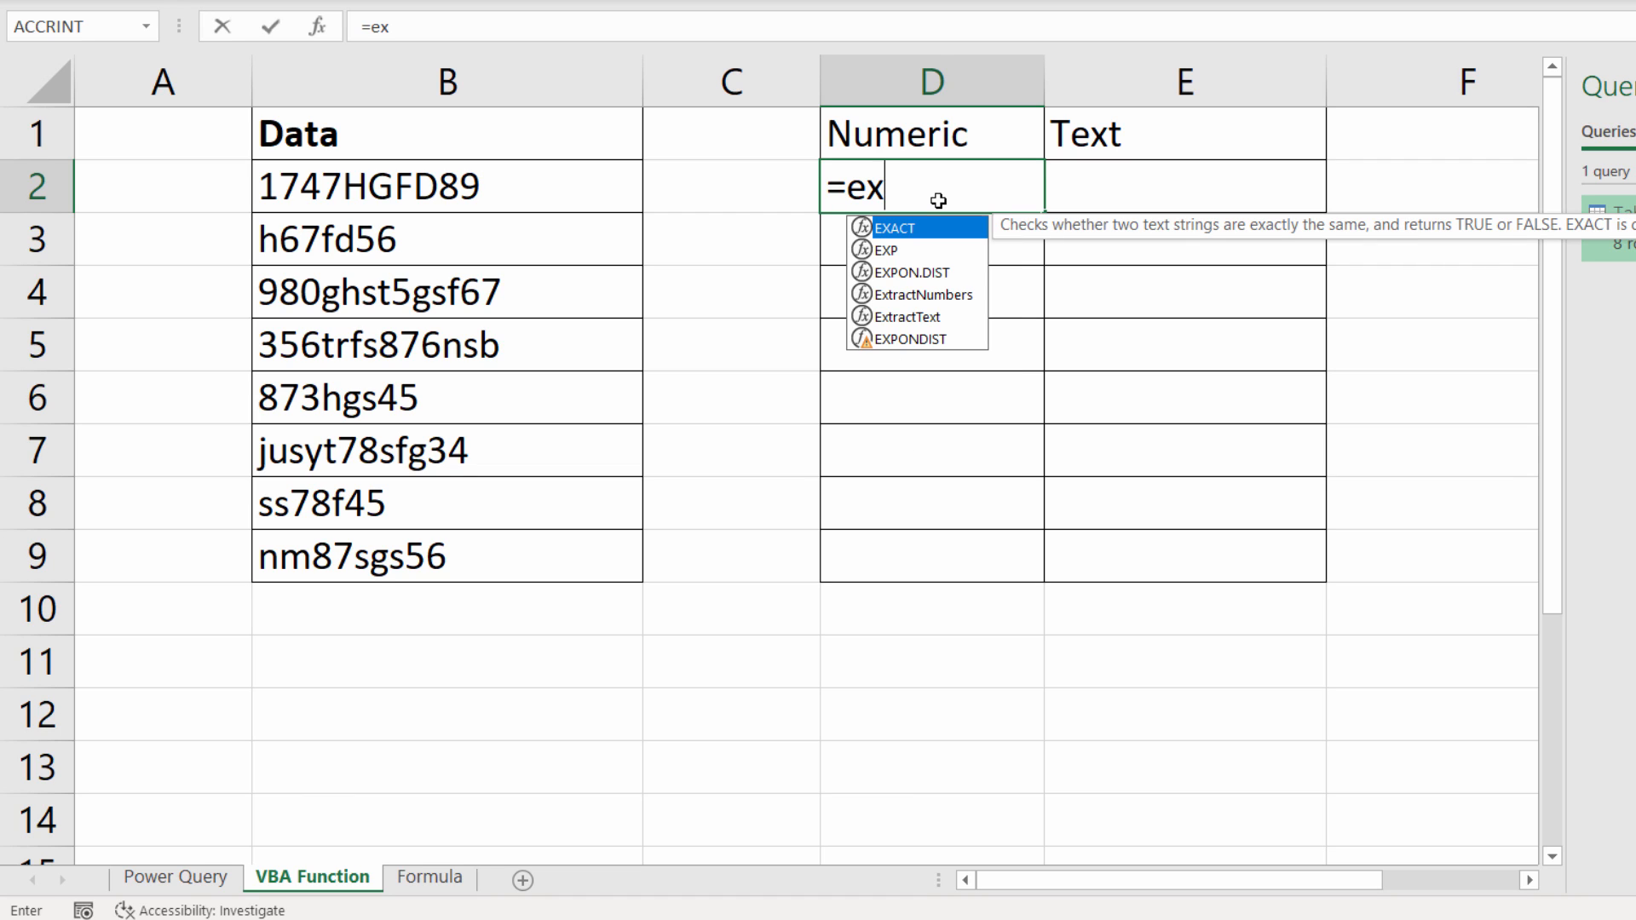
{"action": "double_click", "coordinate": [911, 295]}
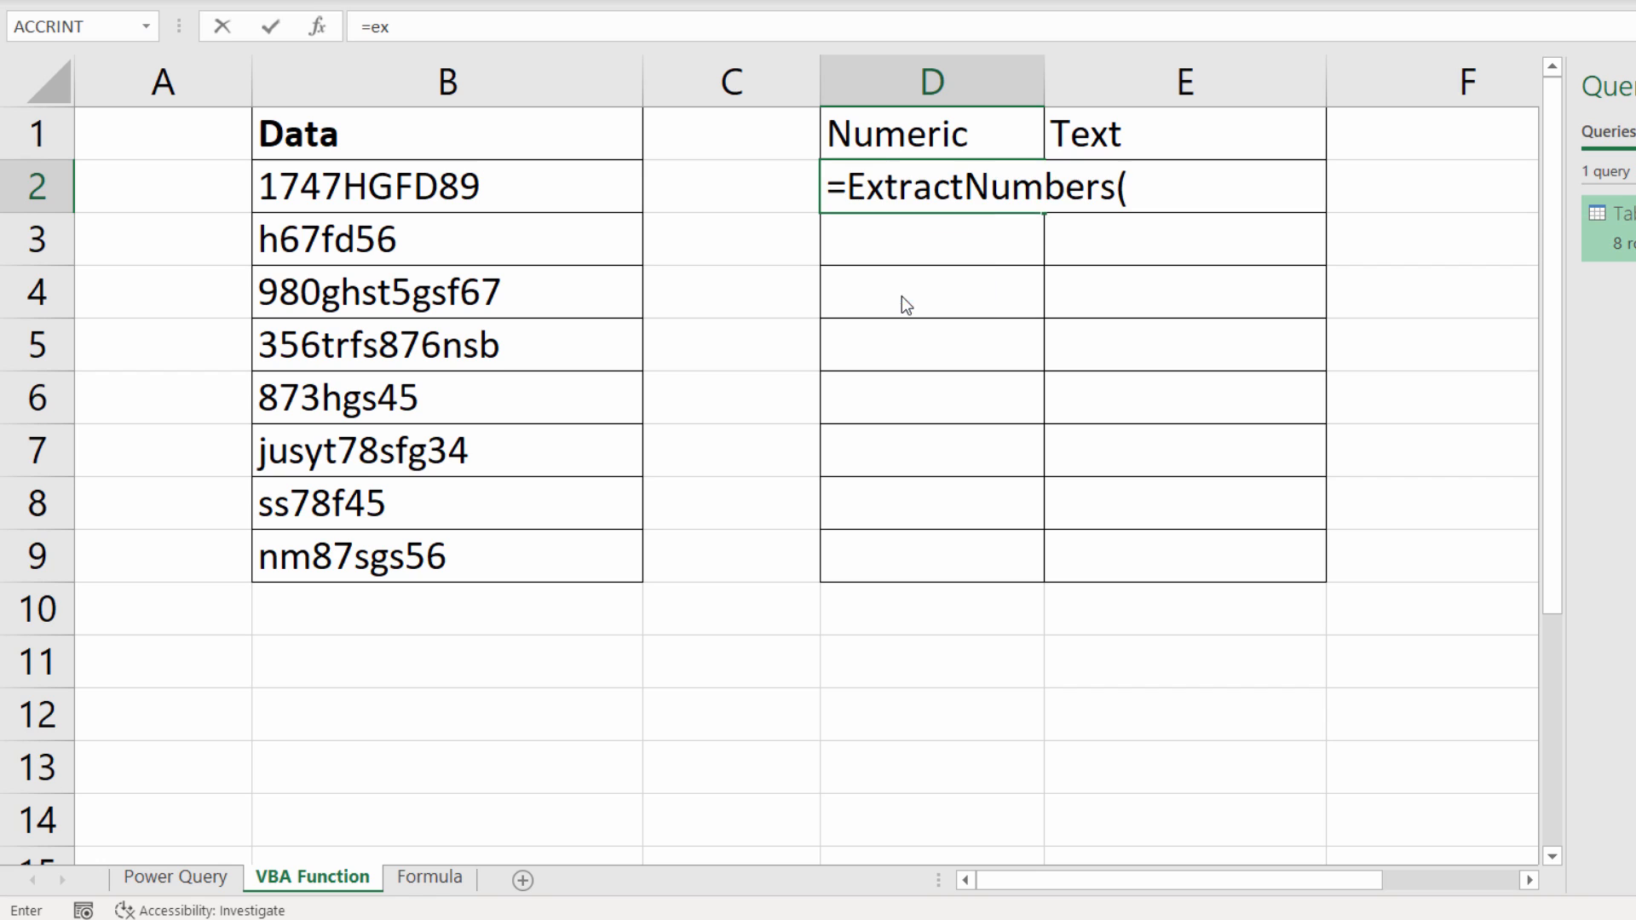
{"action": "left_click", "coordinate": [408, 189]}
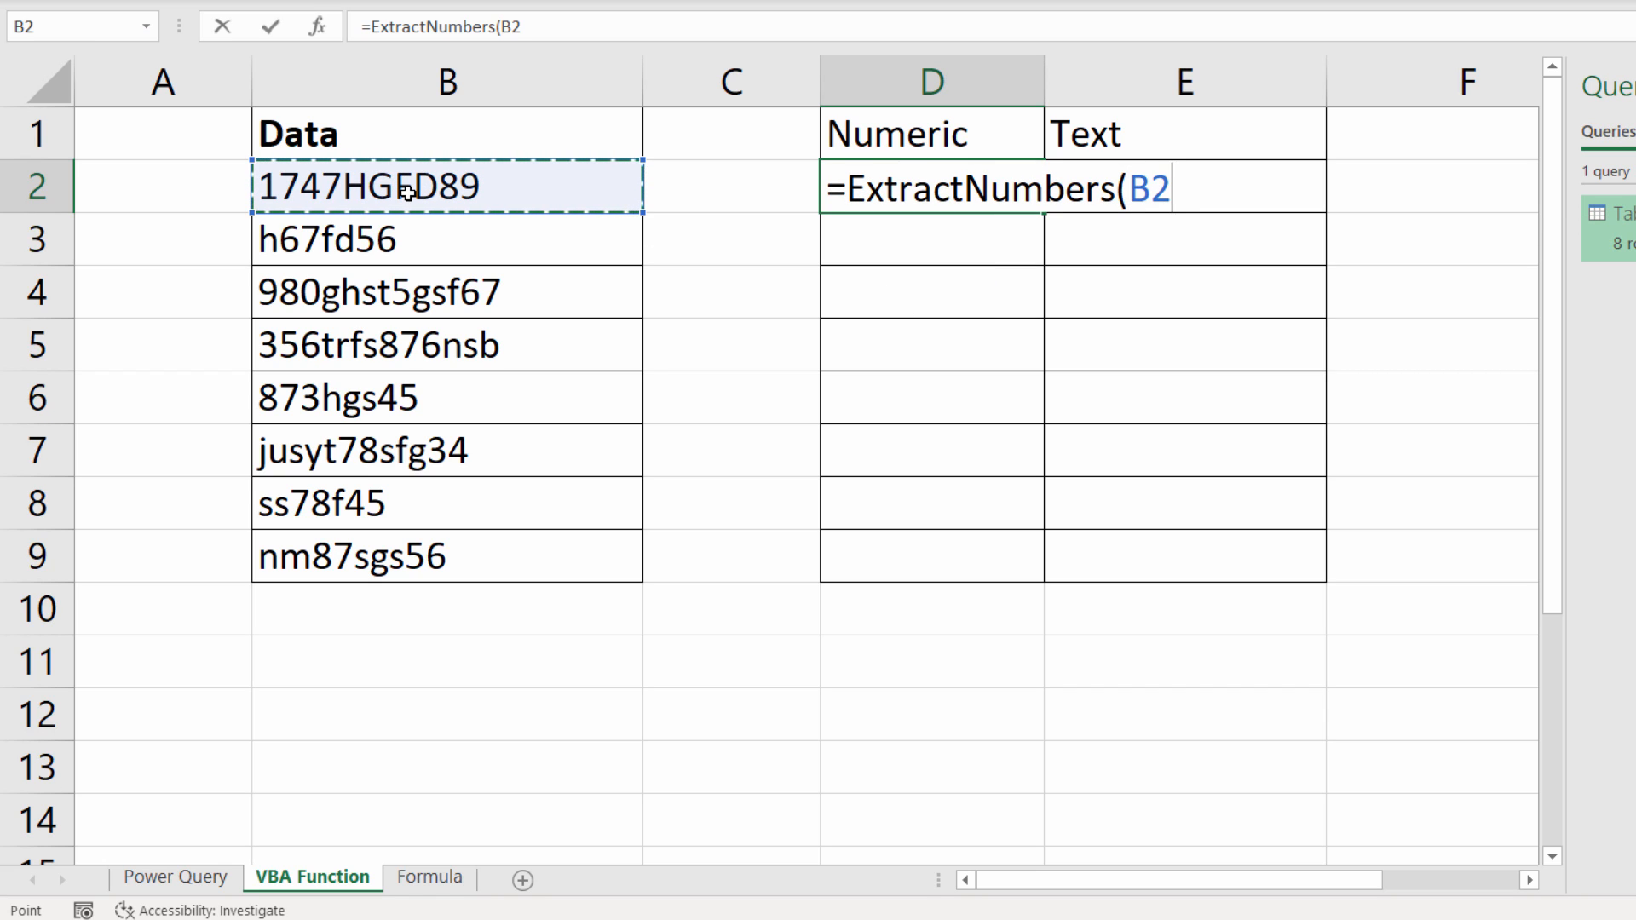
{"action": "type", "text": ")"}
{"action": "key", "text": "Return"}
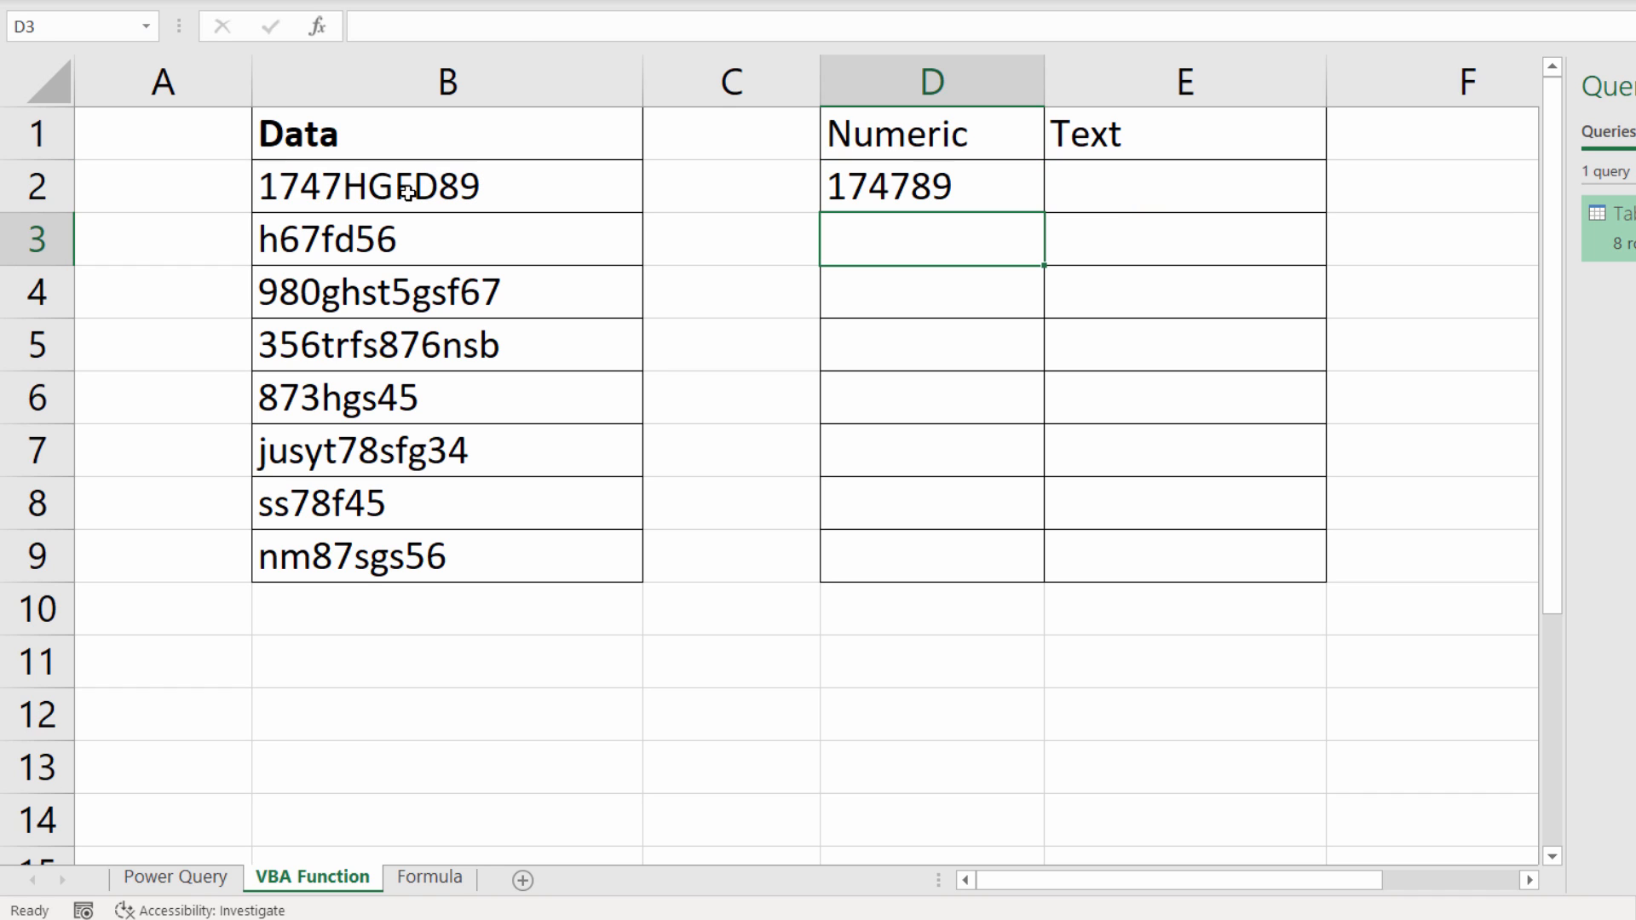
{"action": "left_click", "coordinate": [961, 198]}
{"action": "left_click_drag", "start_coordinate": [1042, 215], "coordinate": [990, 570]}
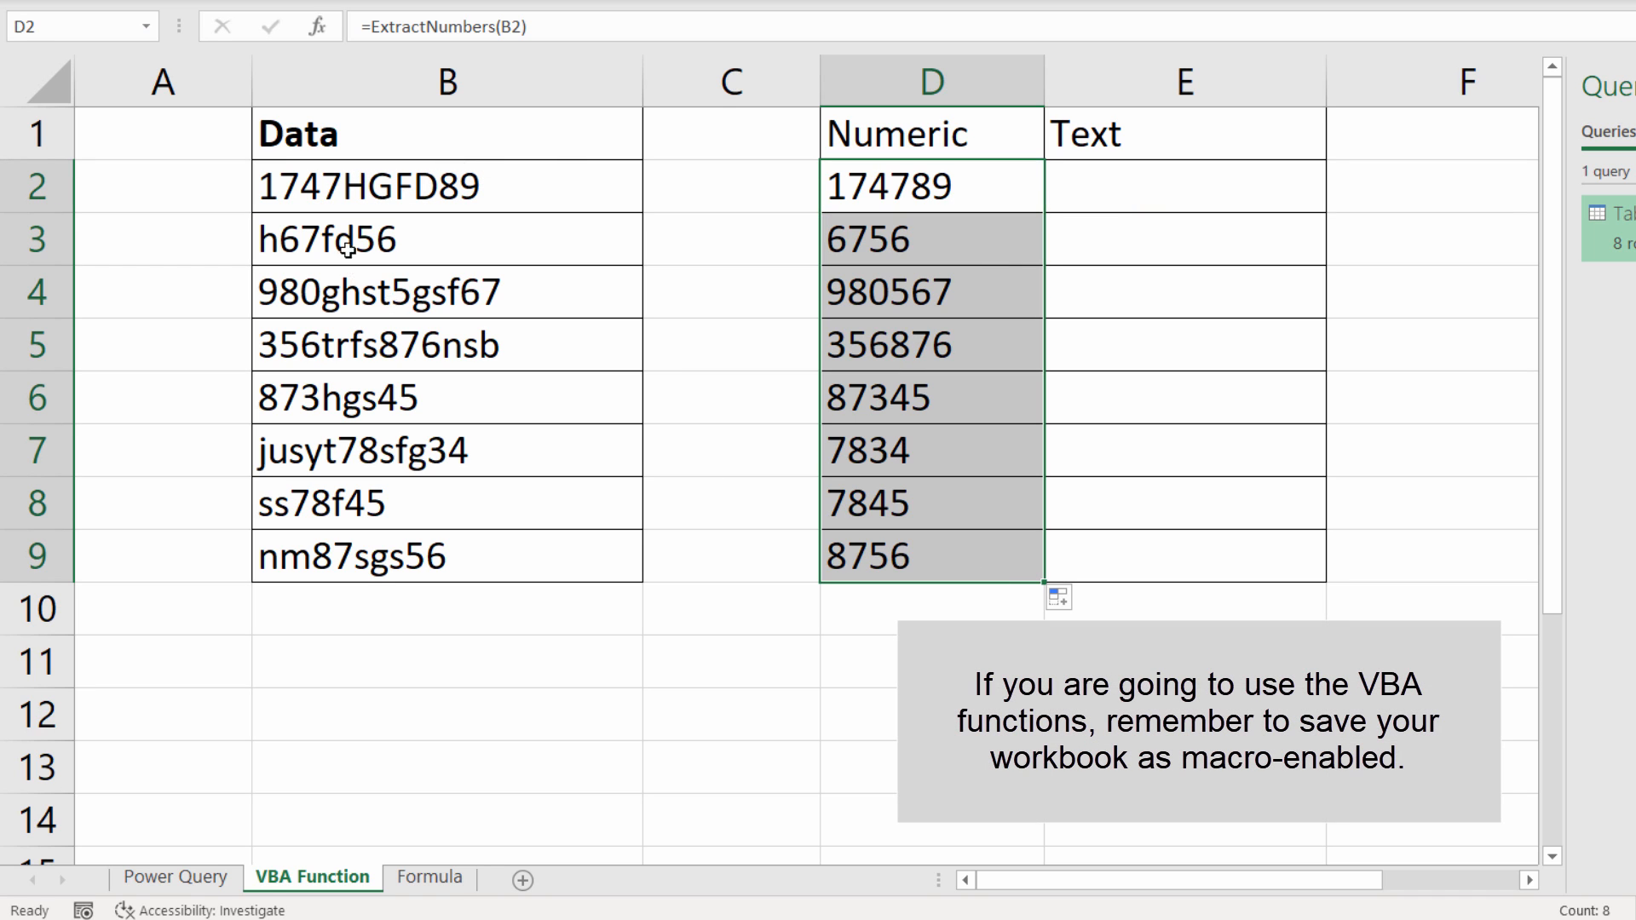
Step: Enter =ExtractText(B2) in E2 and fill the formula down to E9
{"action": "left_click", "coordinate": [1138, 208]}
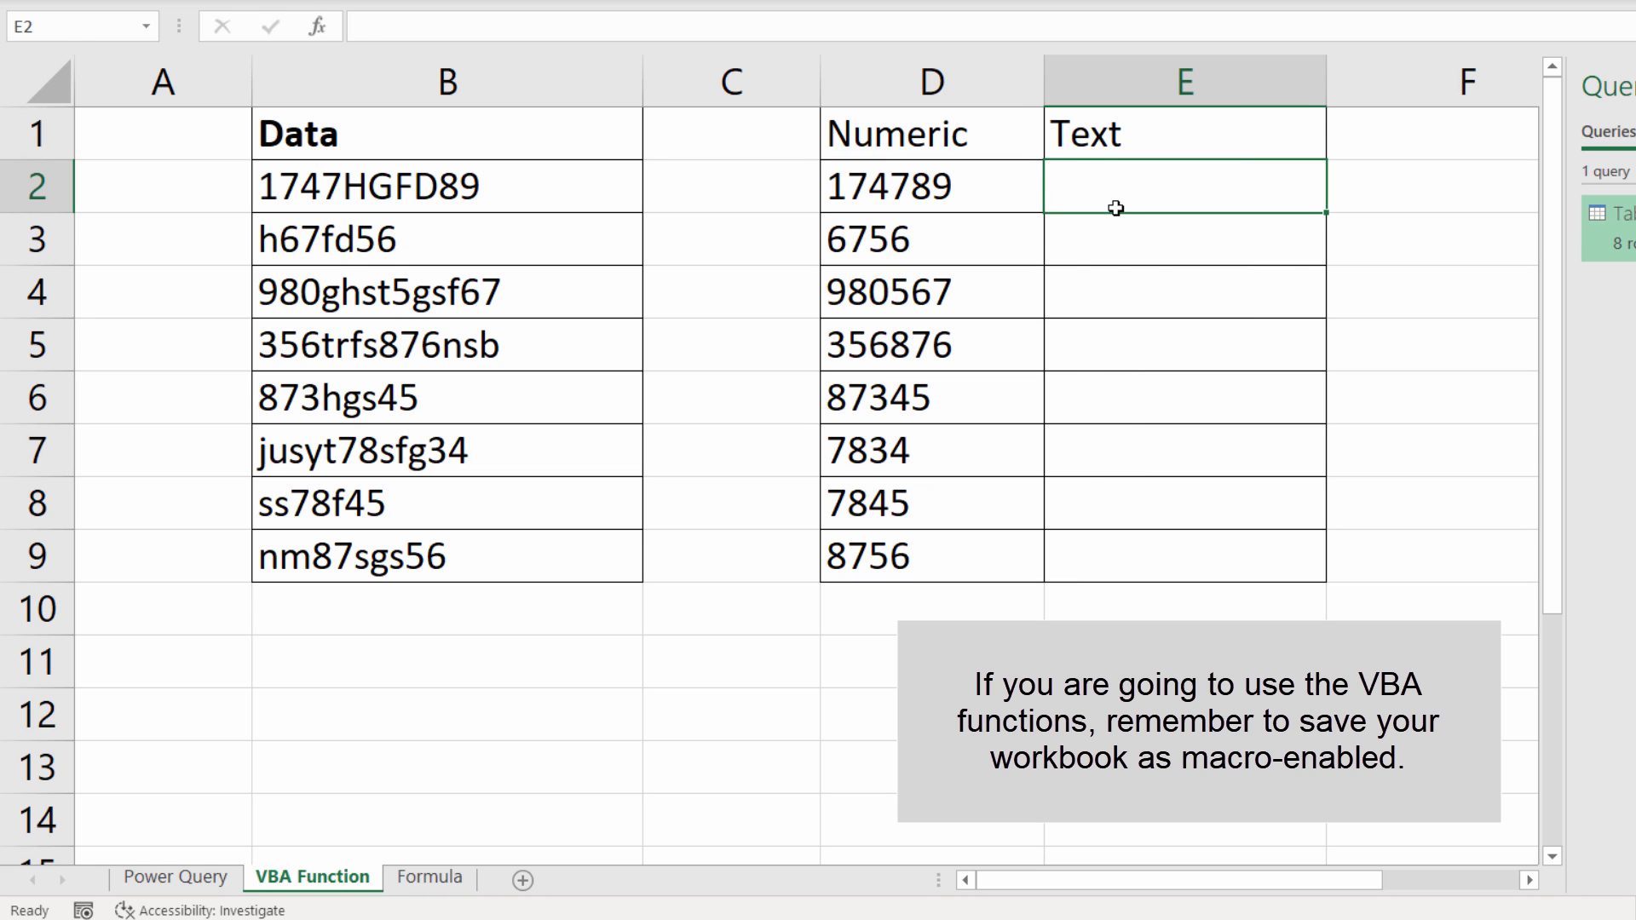
{"action": "type", "text": "=extr"}
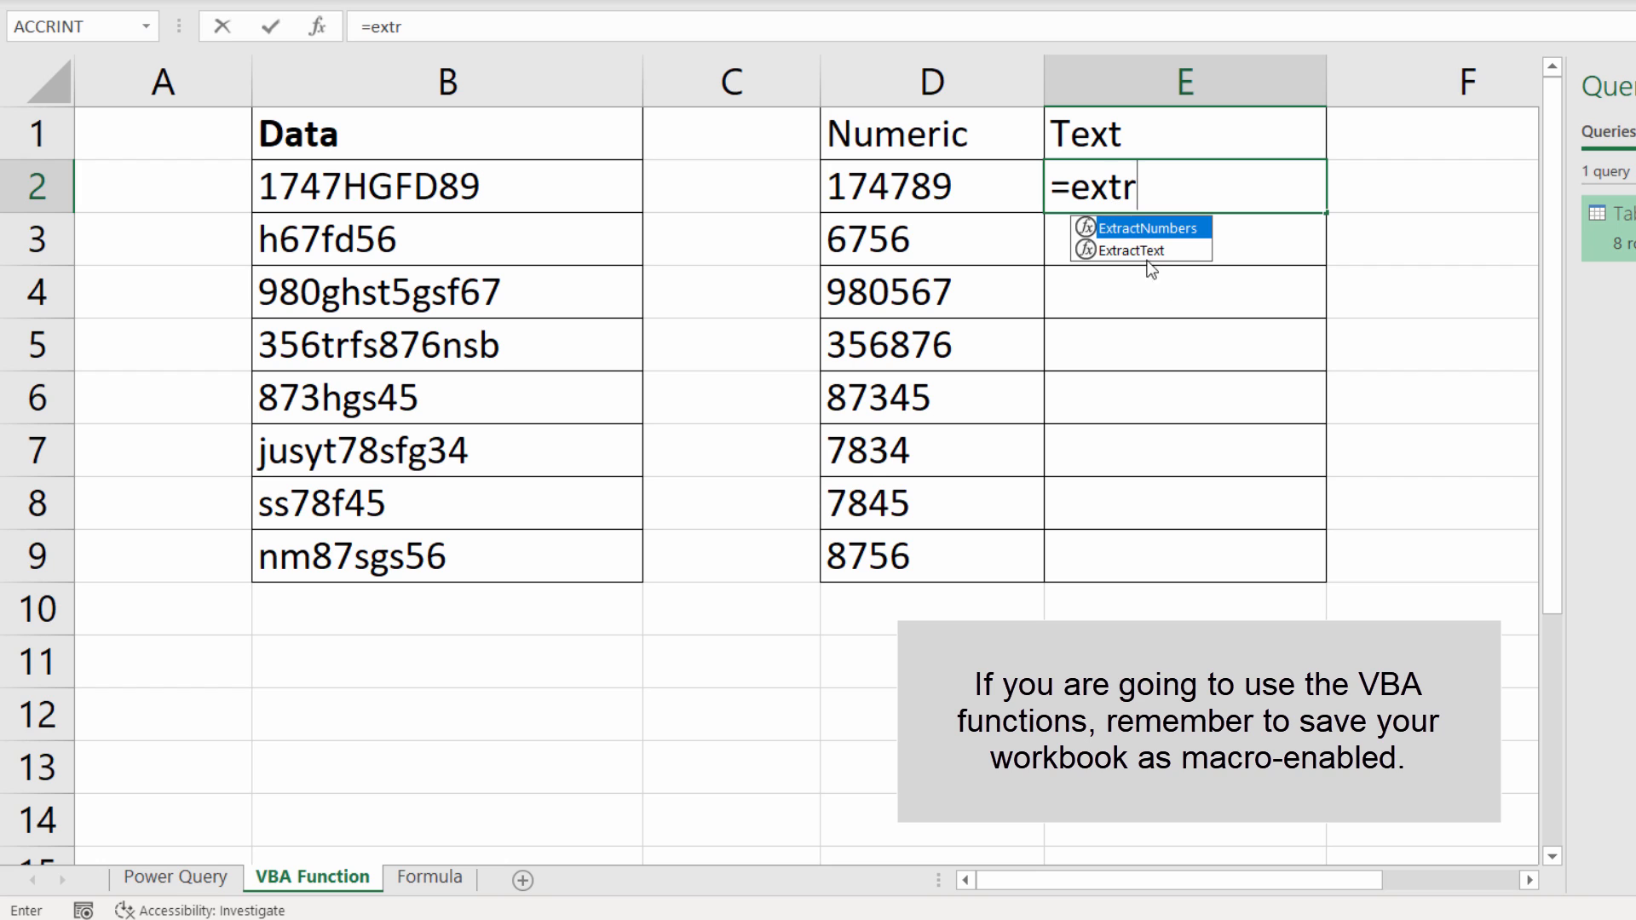
{"action": "key", "text": "Down"}
{"action": "key", "text": "Tab"}
{"action": "left_click", "coordinate": [520, 173]}
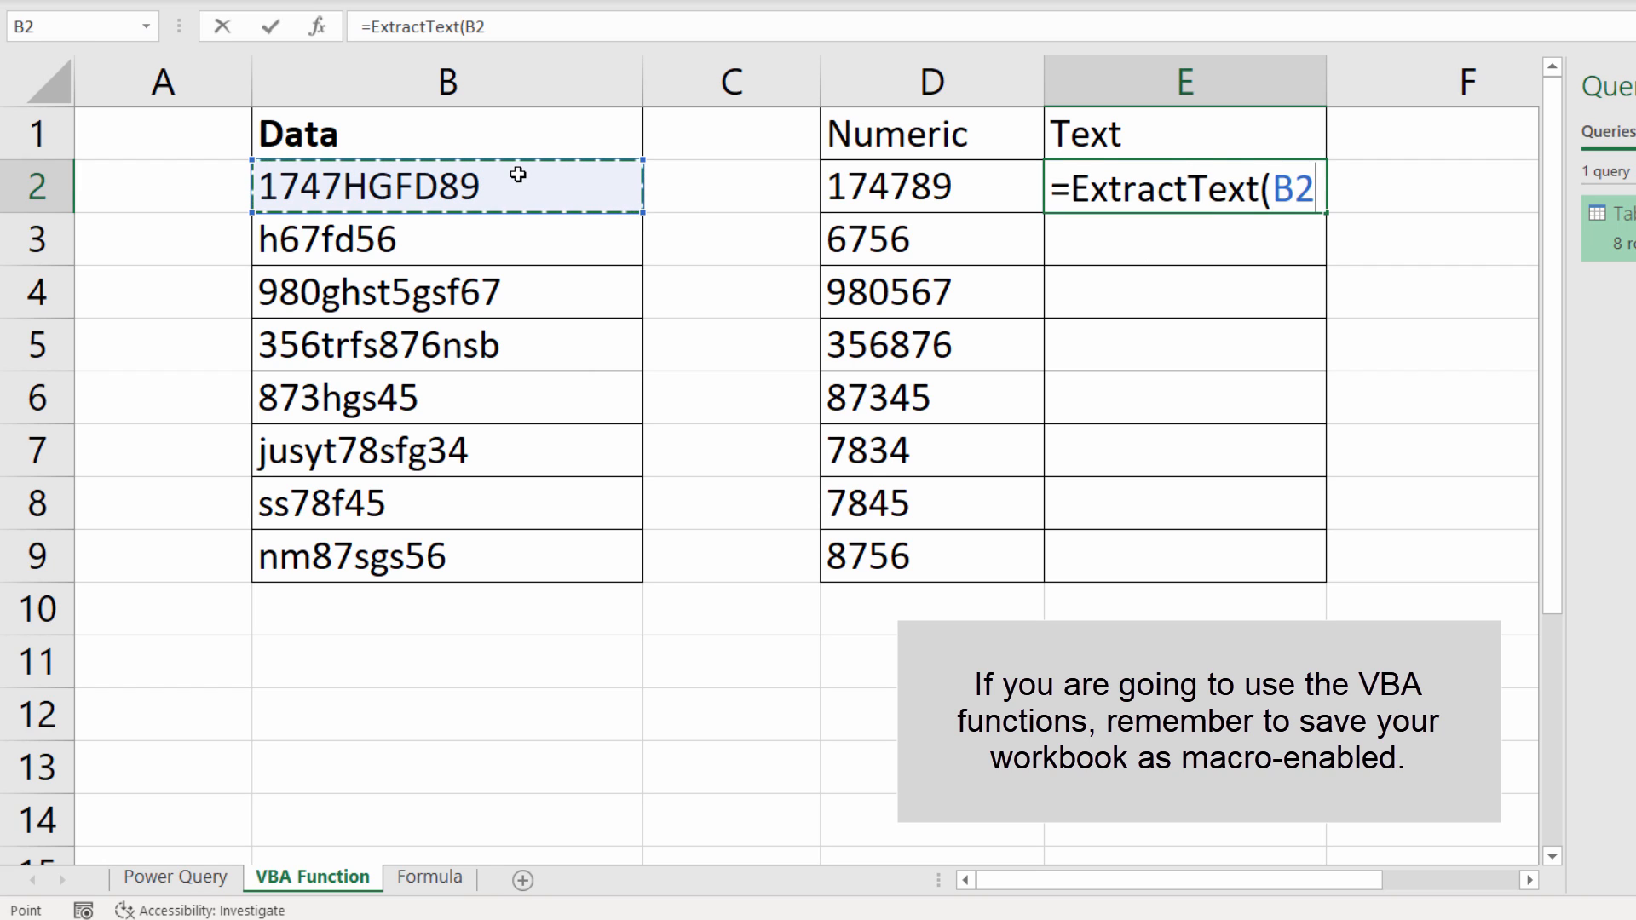
{"action": "type", "text": ")"}
{"action": "key", "text": "Return"}
{"action": "left_click", "coordinate": [1143, 176]}
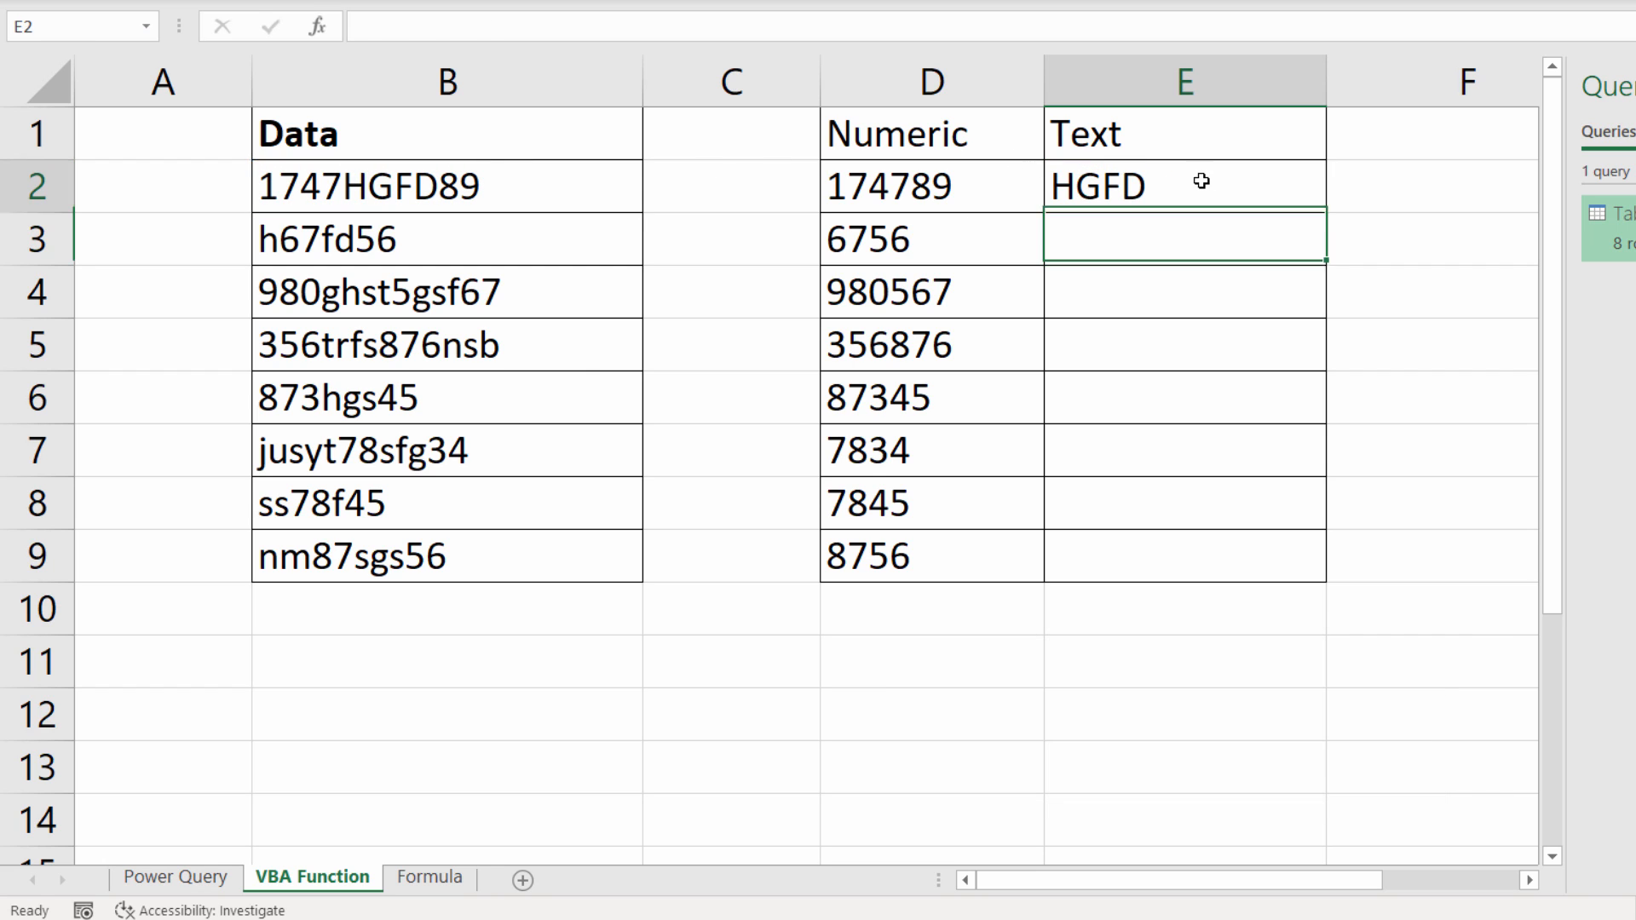
{"action": "left_click_drag", "start_coordinate": [1326, 212], "coordinate": [1297, 588]}
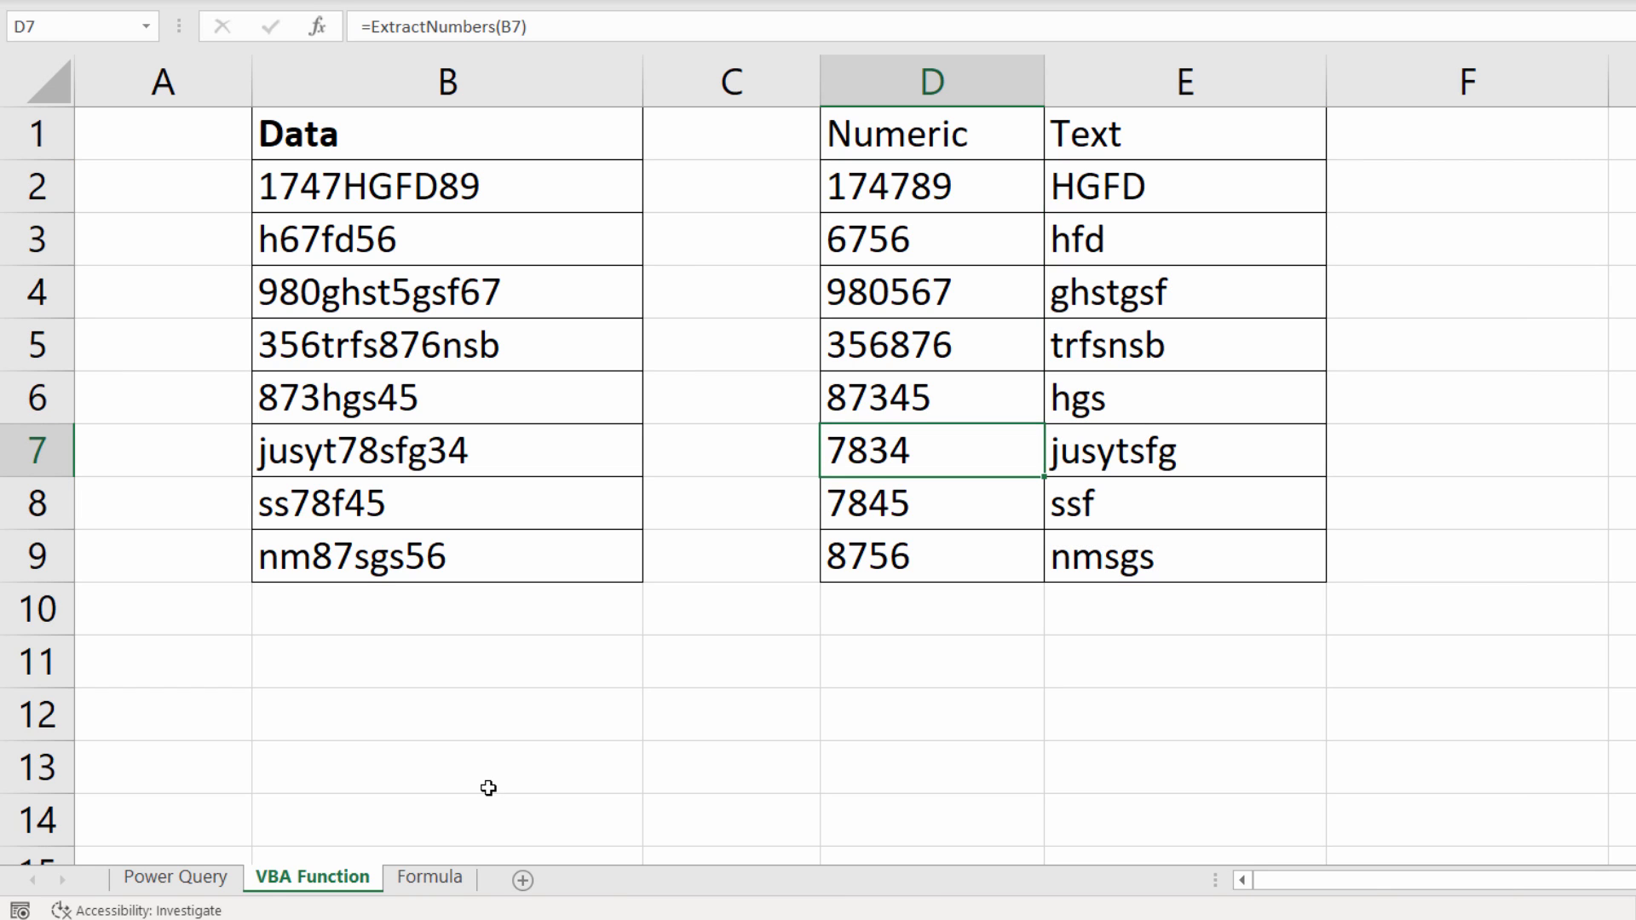
Step: On the Formula sheet, look up TEXTJOIN in the function suggestions for =text in G2 and cancel the entry
{"action": "left_click", "coordinate": [445, 877]}
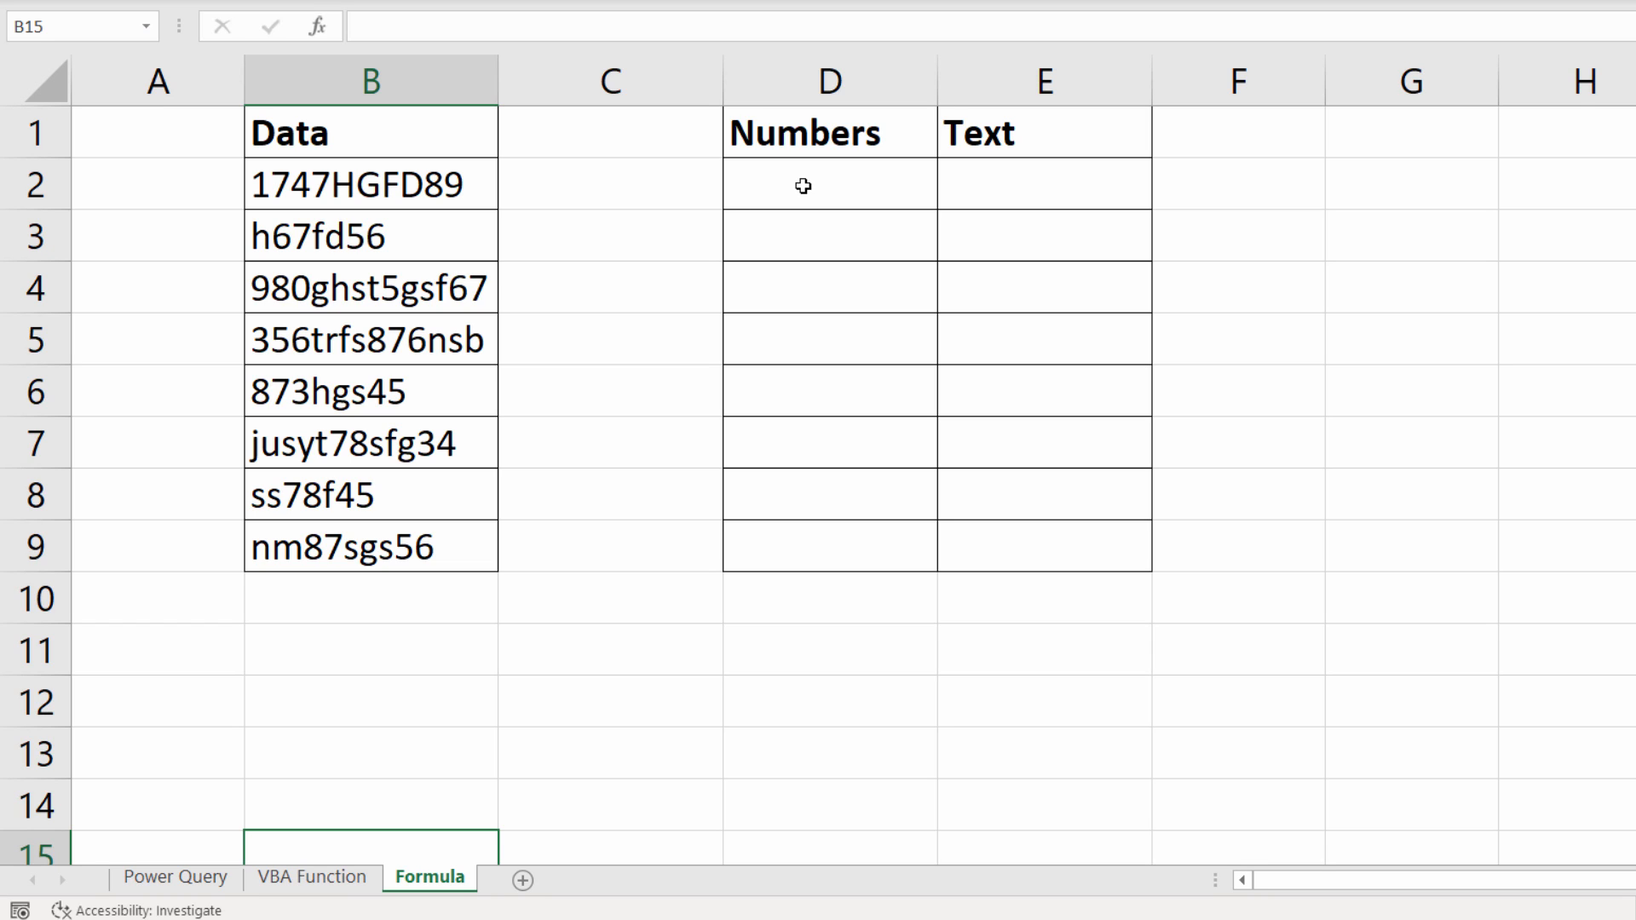
{"action": "left_click", "coordinate": [1353, 173]}
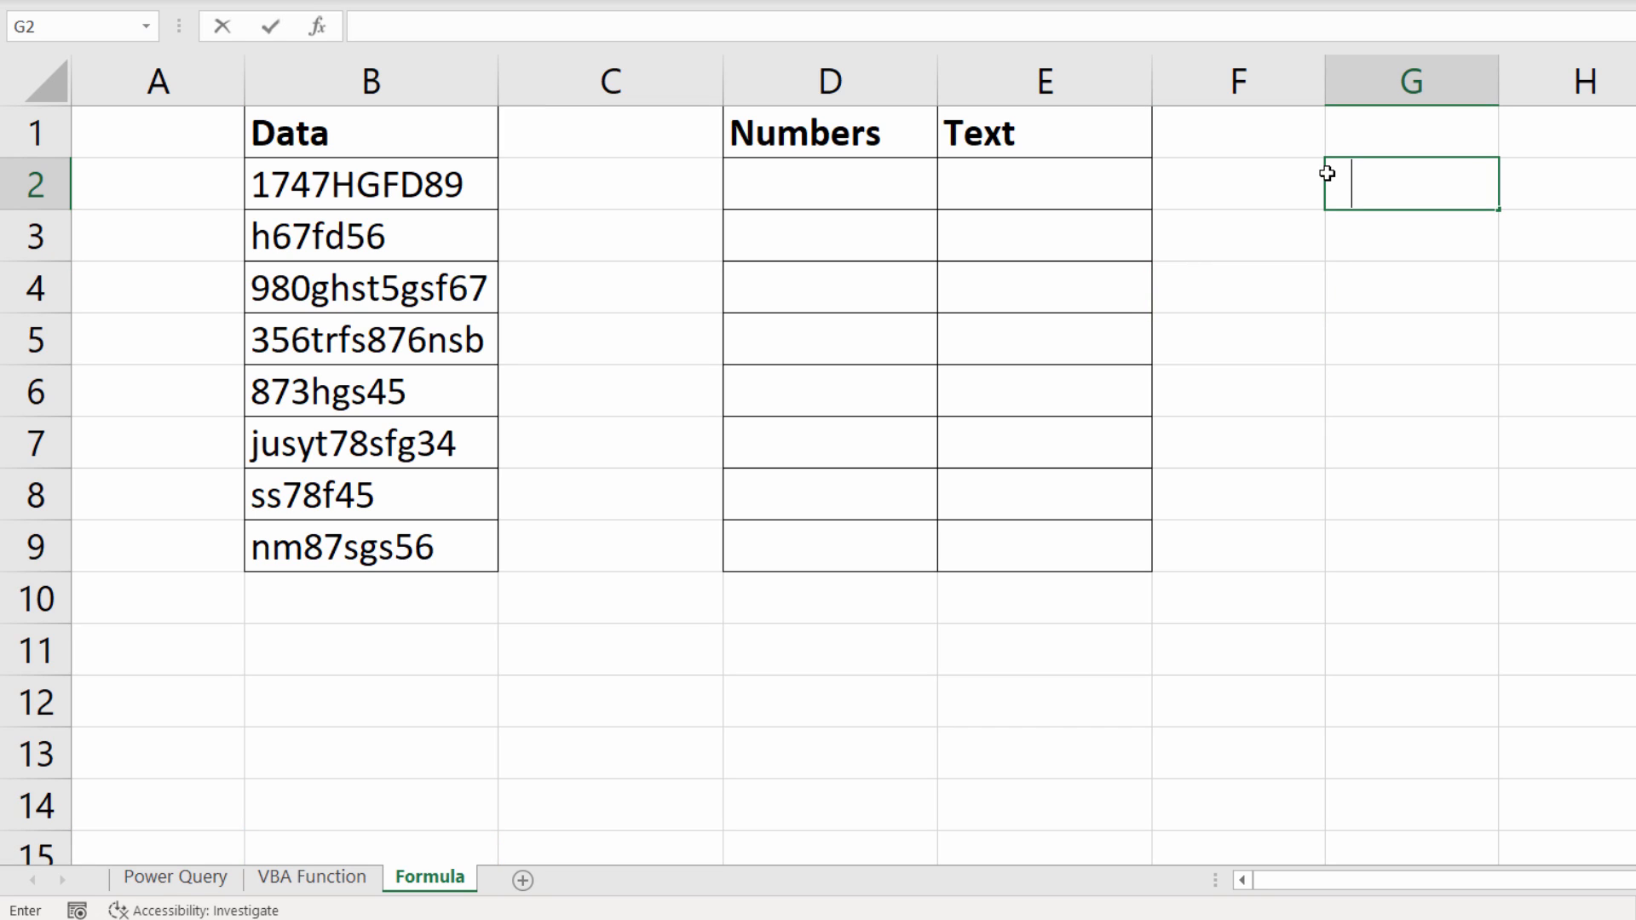
{"action": "type", "text": "=text"}
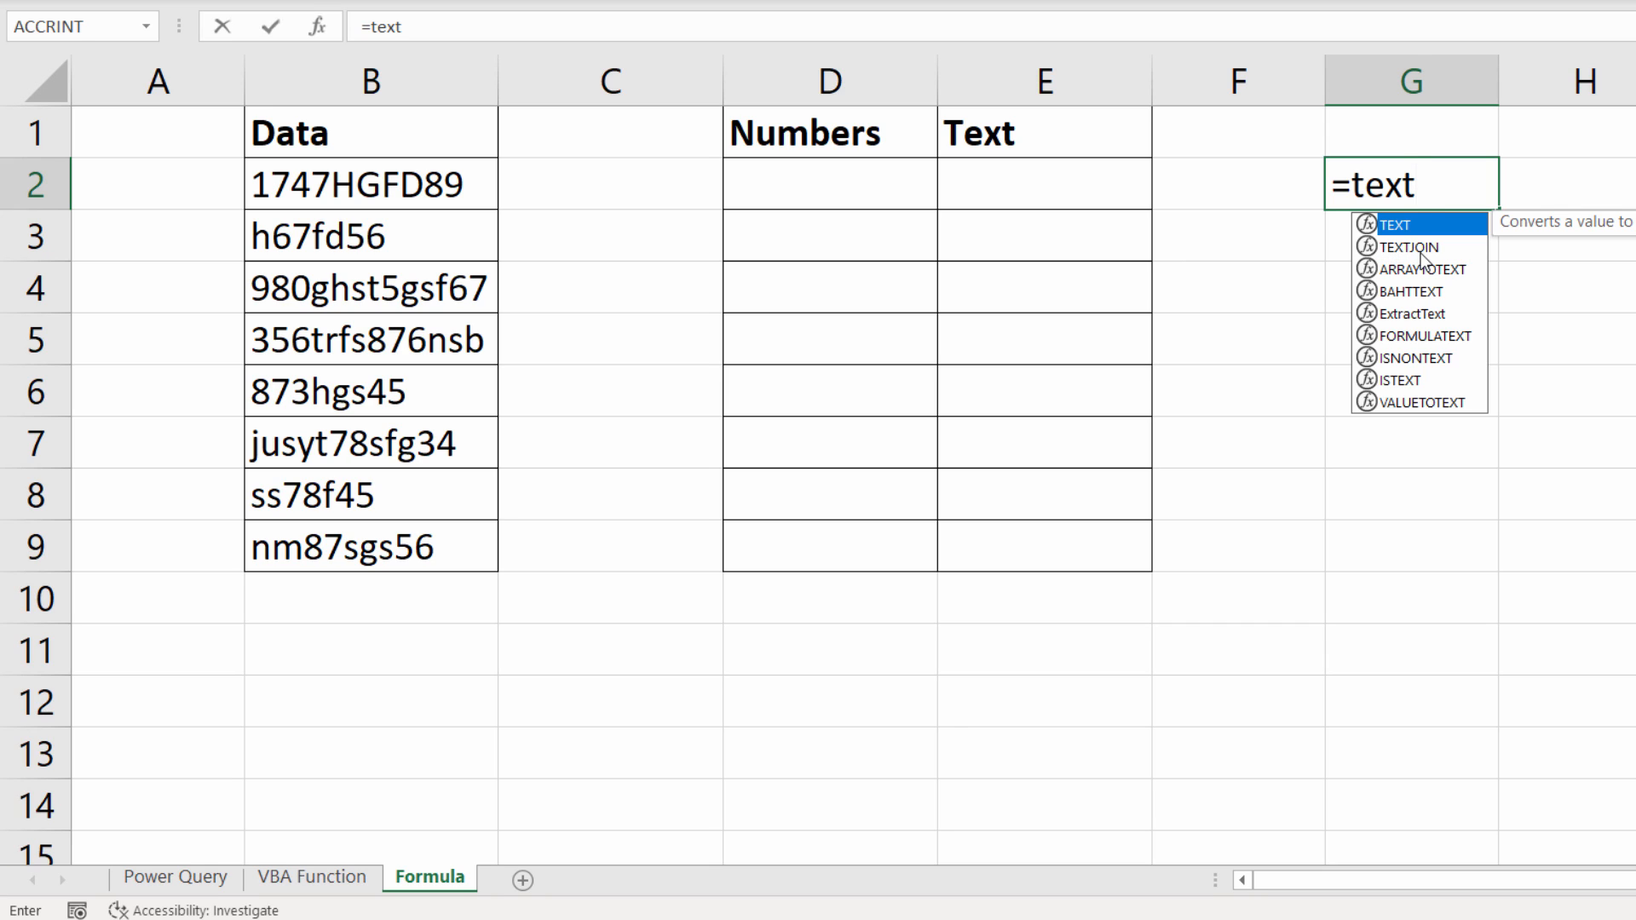
{"action": "key", "text": "Escape"}
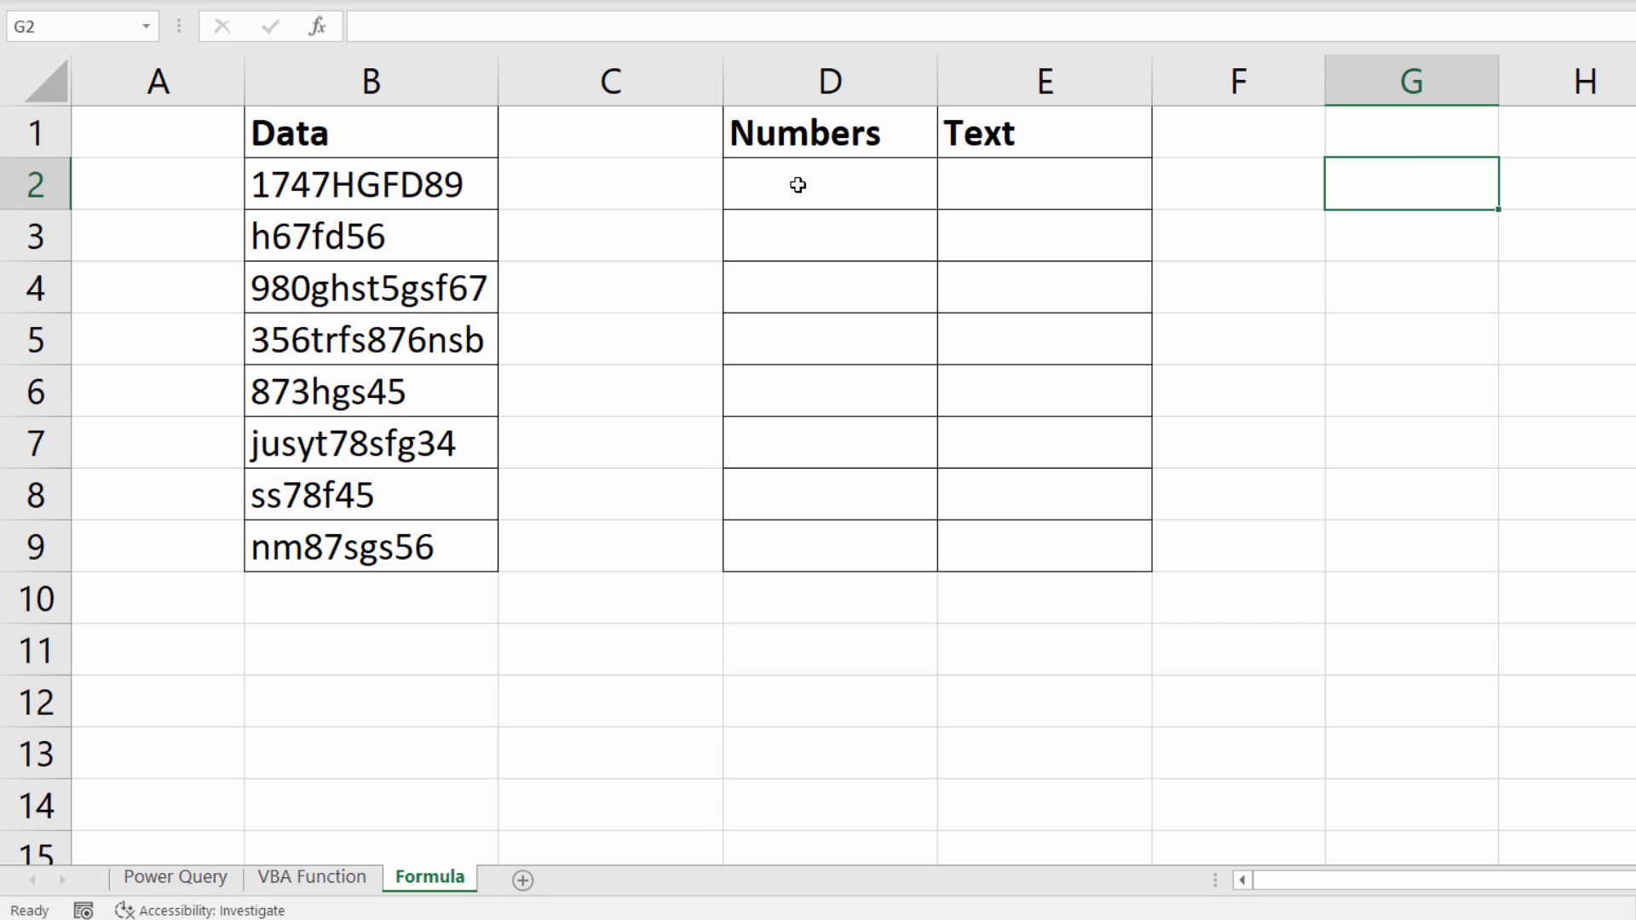
Step: Enter =MID(B2,5,1) in D2 and check the cell reference it uses
{"action": "left_click", "coordinate": [855, 188]}
{"action": "type", "text": "=md"}
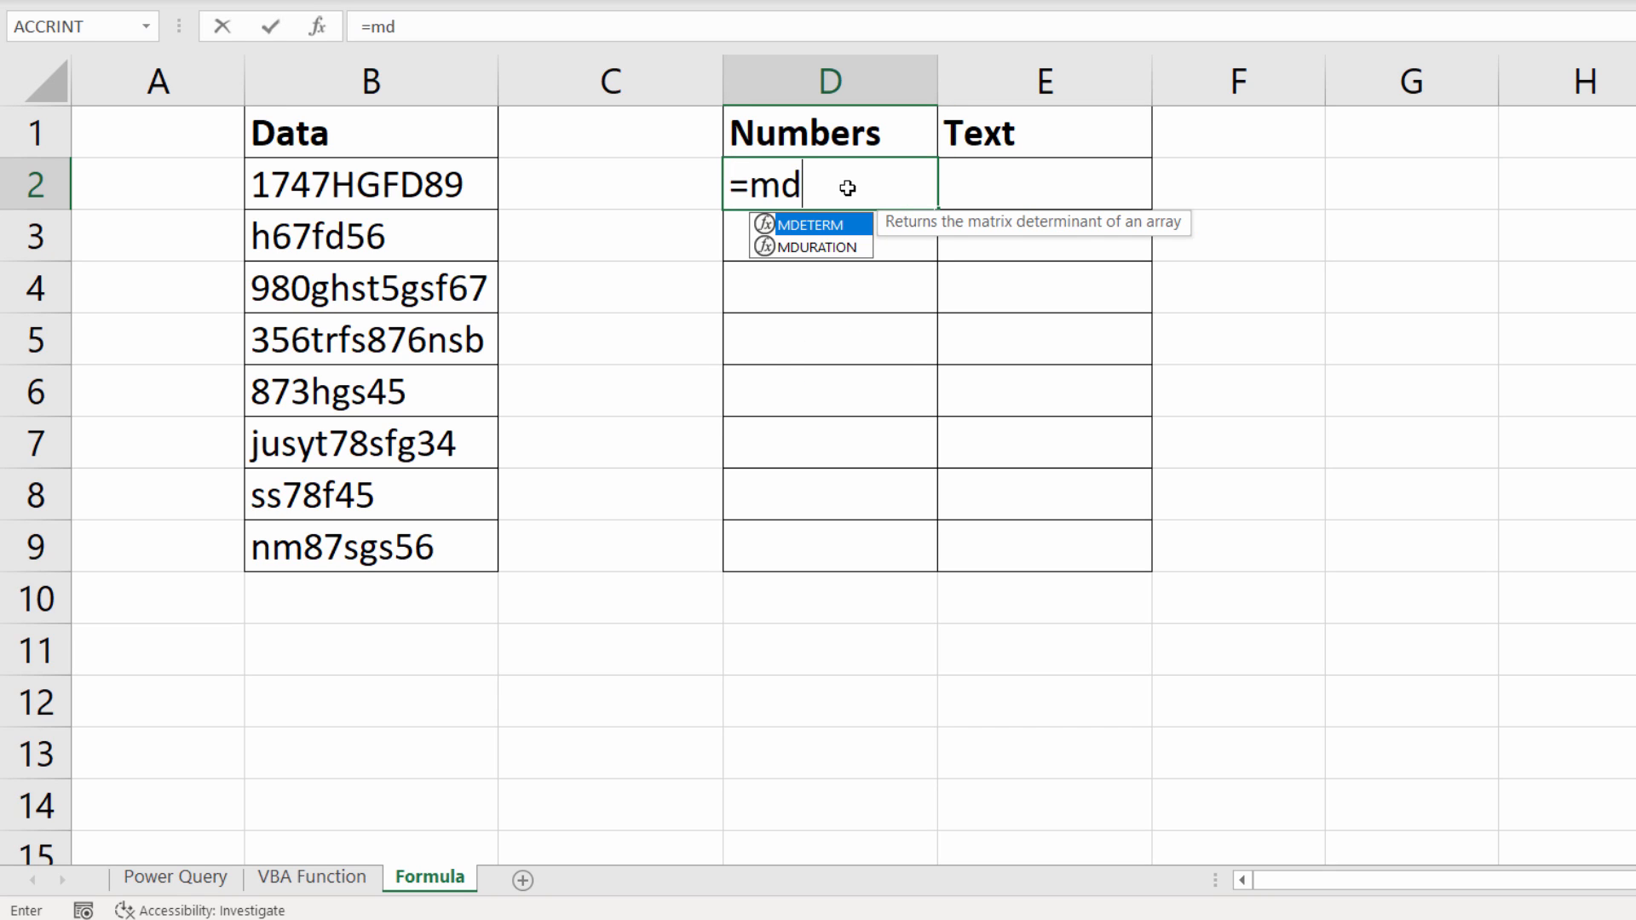
{"action": "key", "text": "BackSpace"}
{"action": "type", "text": "id"}
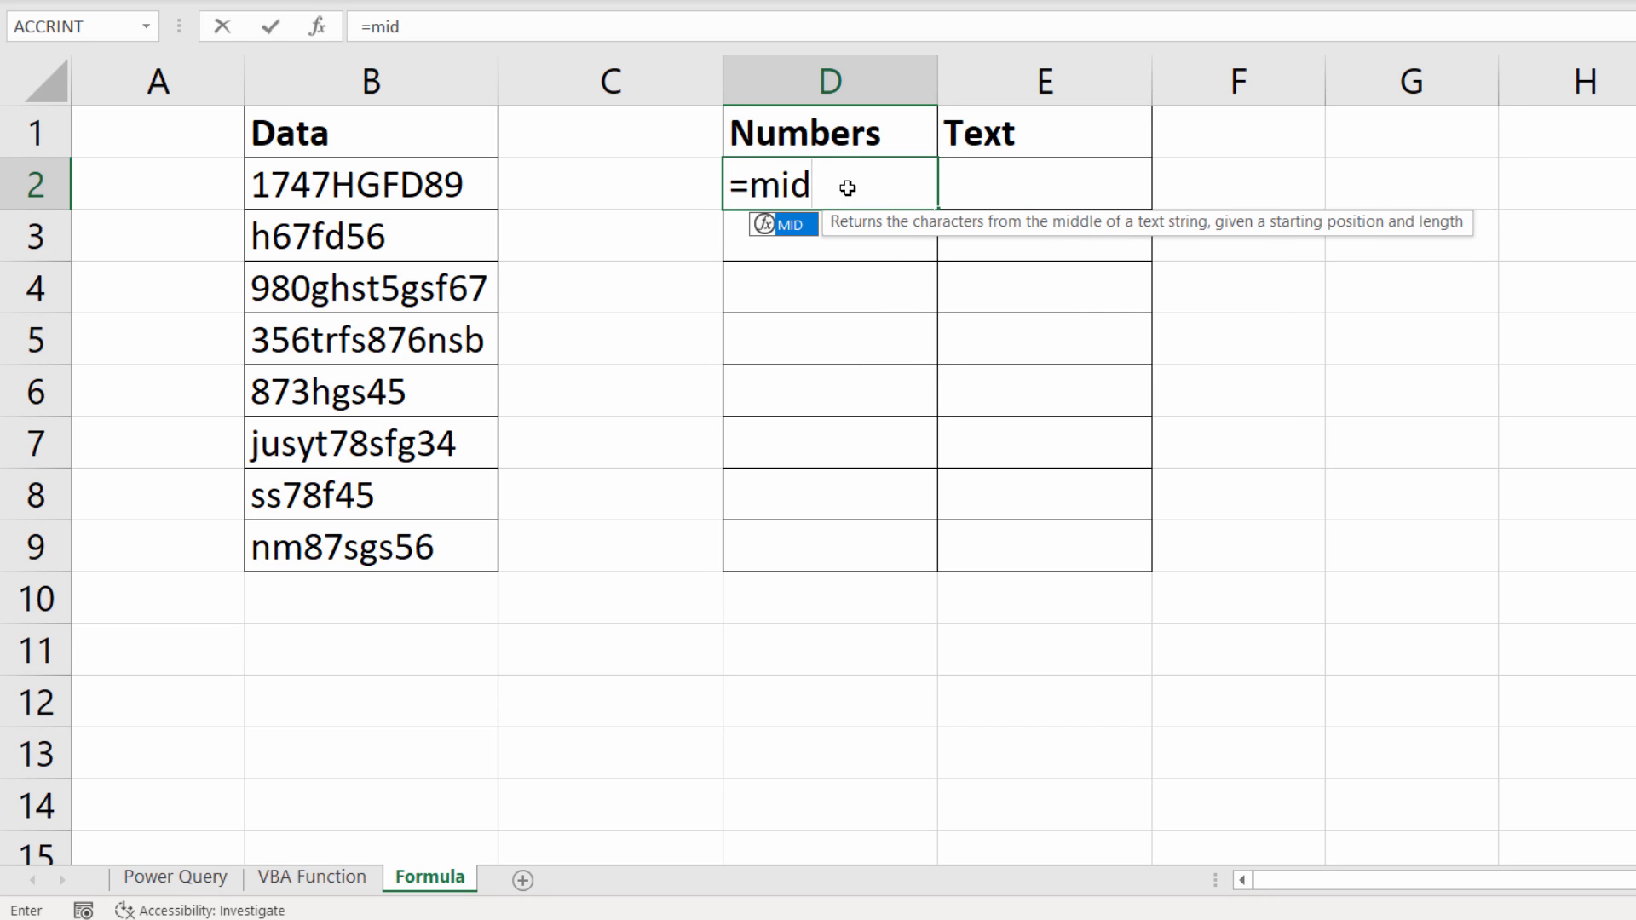
{"action": "type", "text": "("}
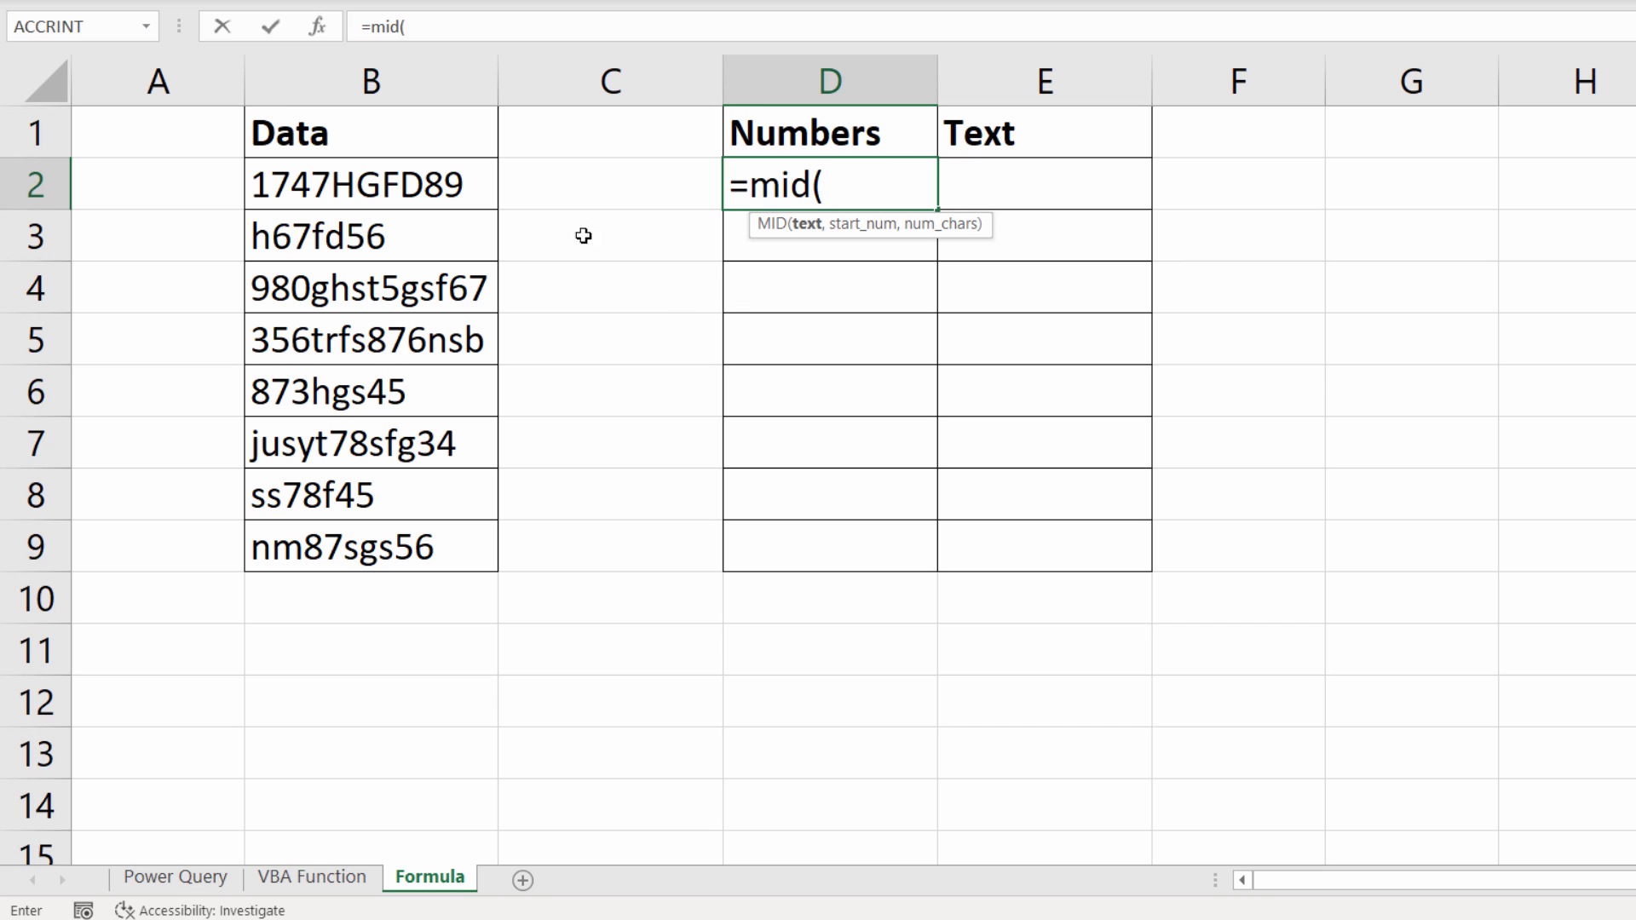
{"action": "left_click", "coordinate": [366, 186]}
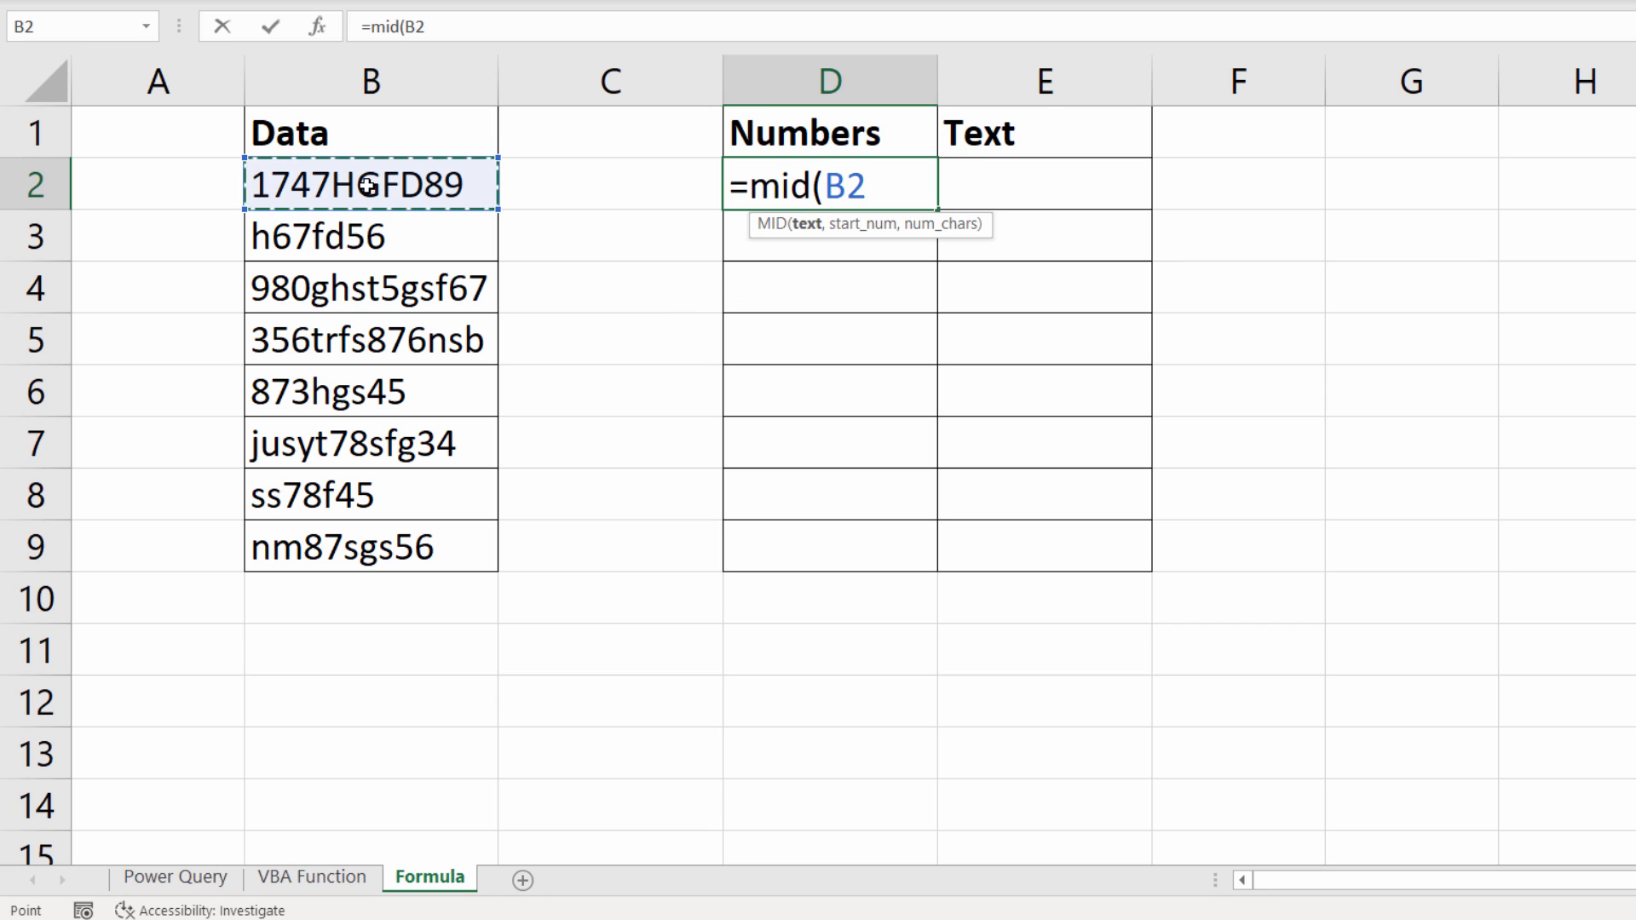
{"action": "type", "text": ","}
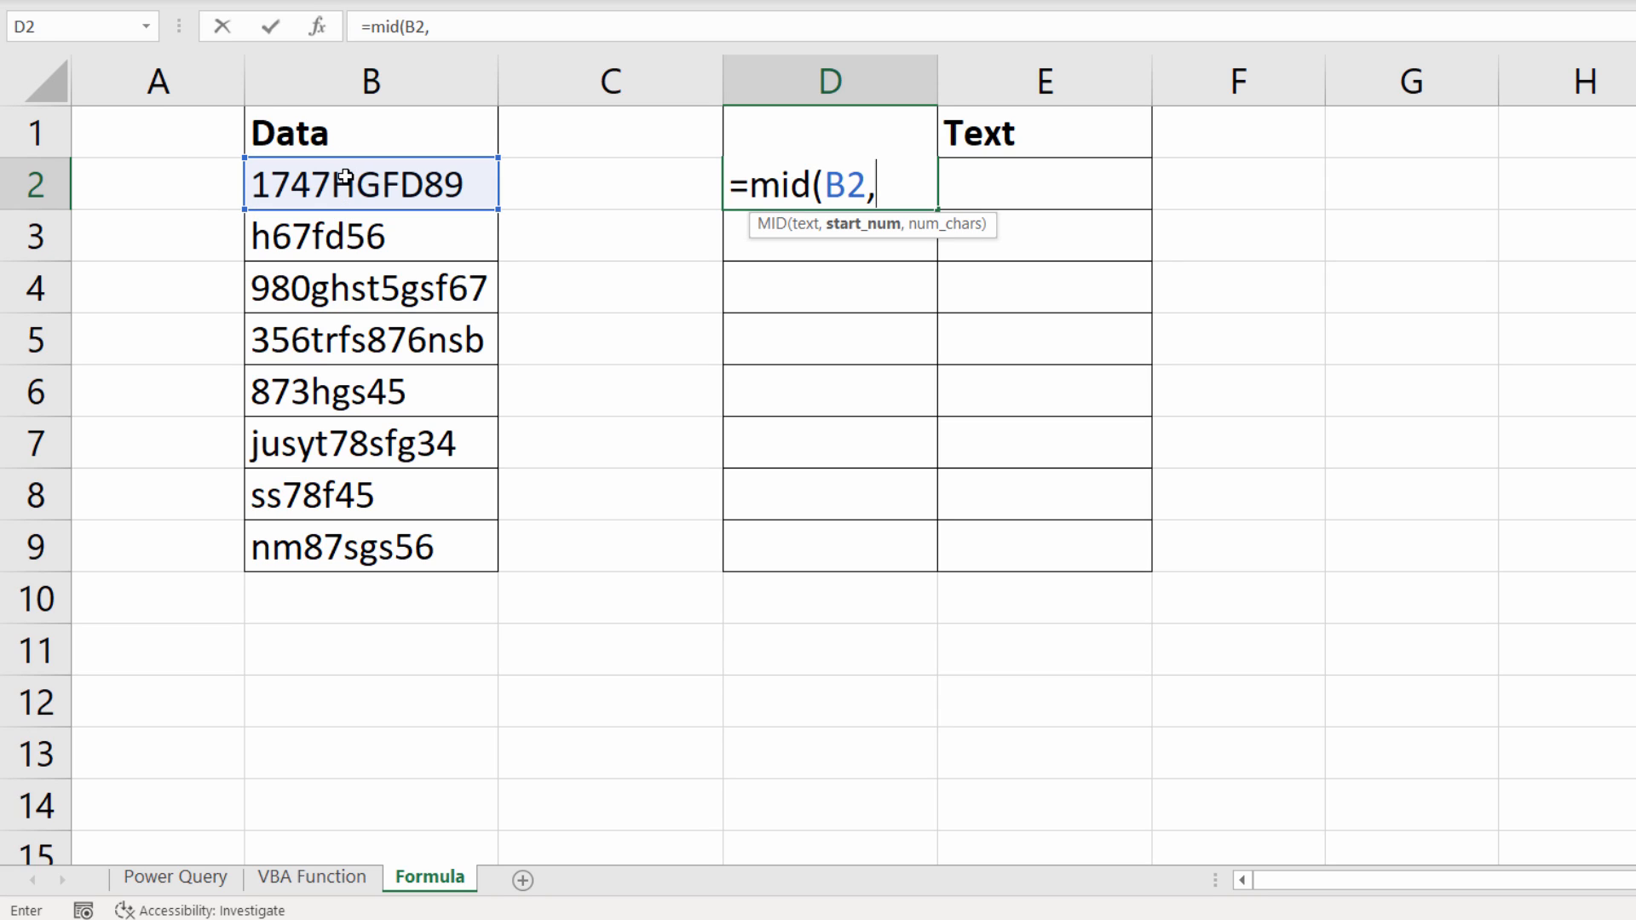
{"action": "type", "text": "5,"}
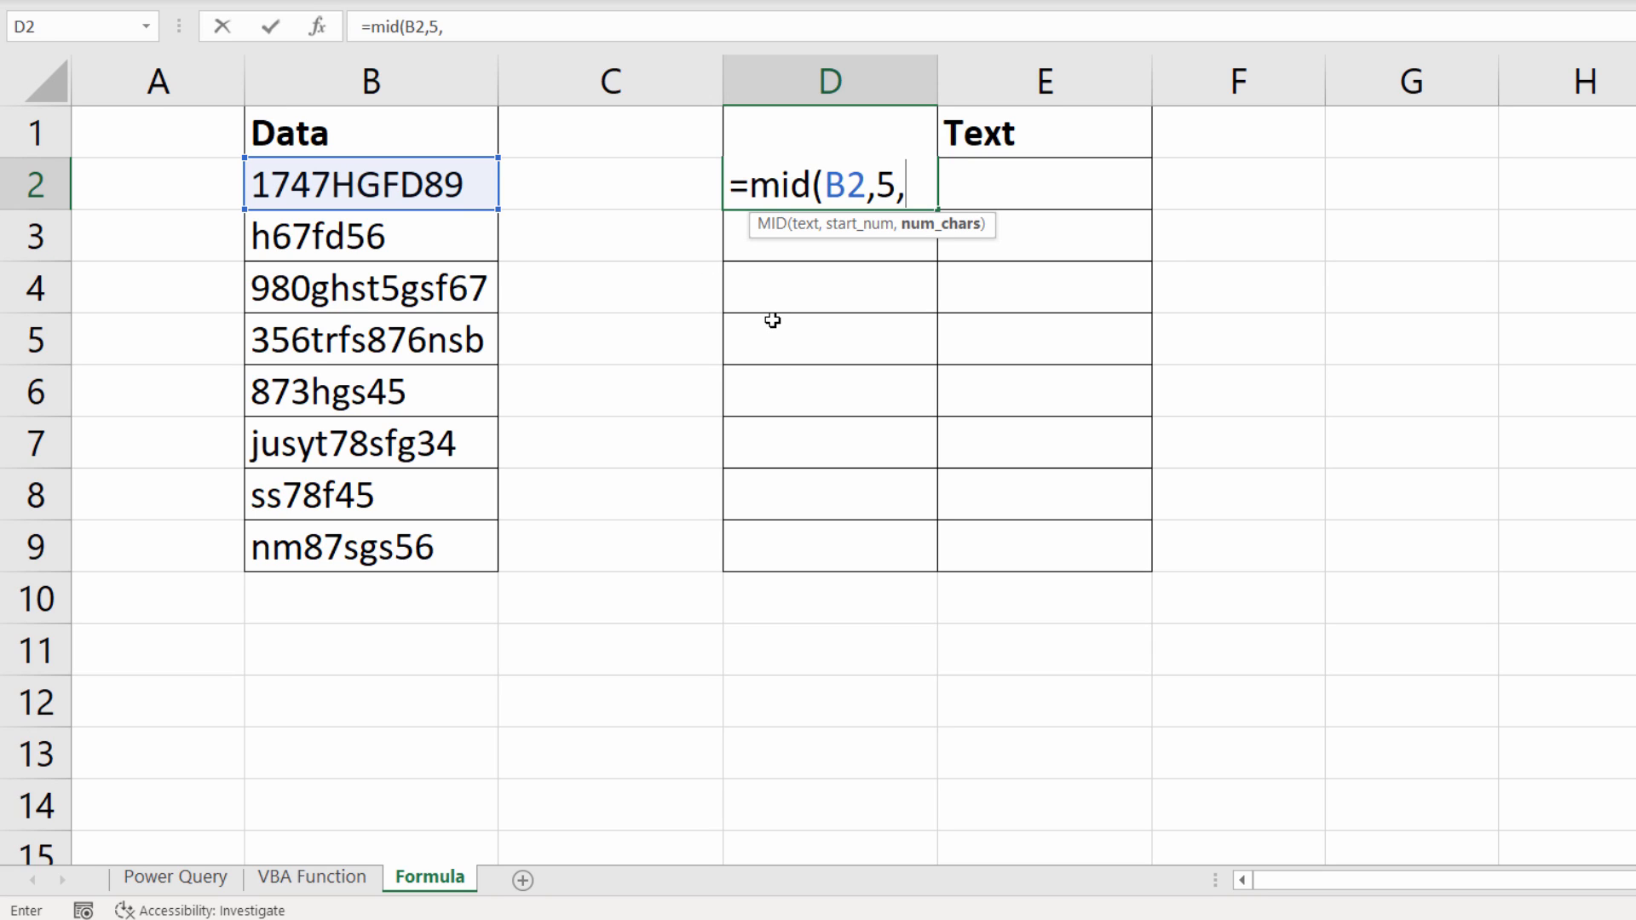
{"action": "type", "text": "1)"}
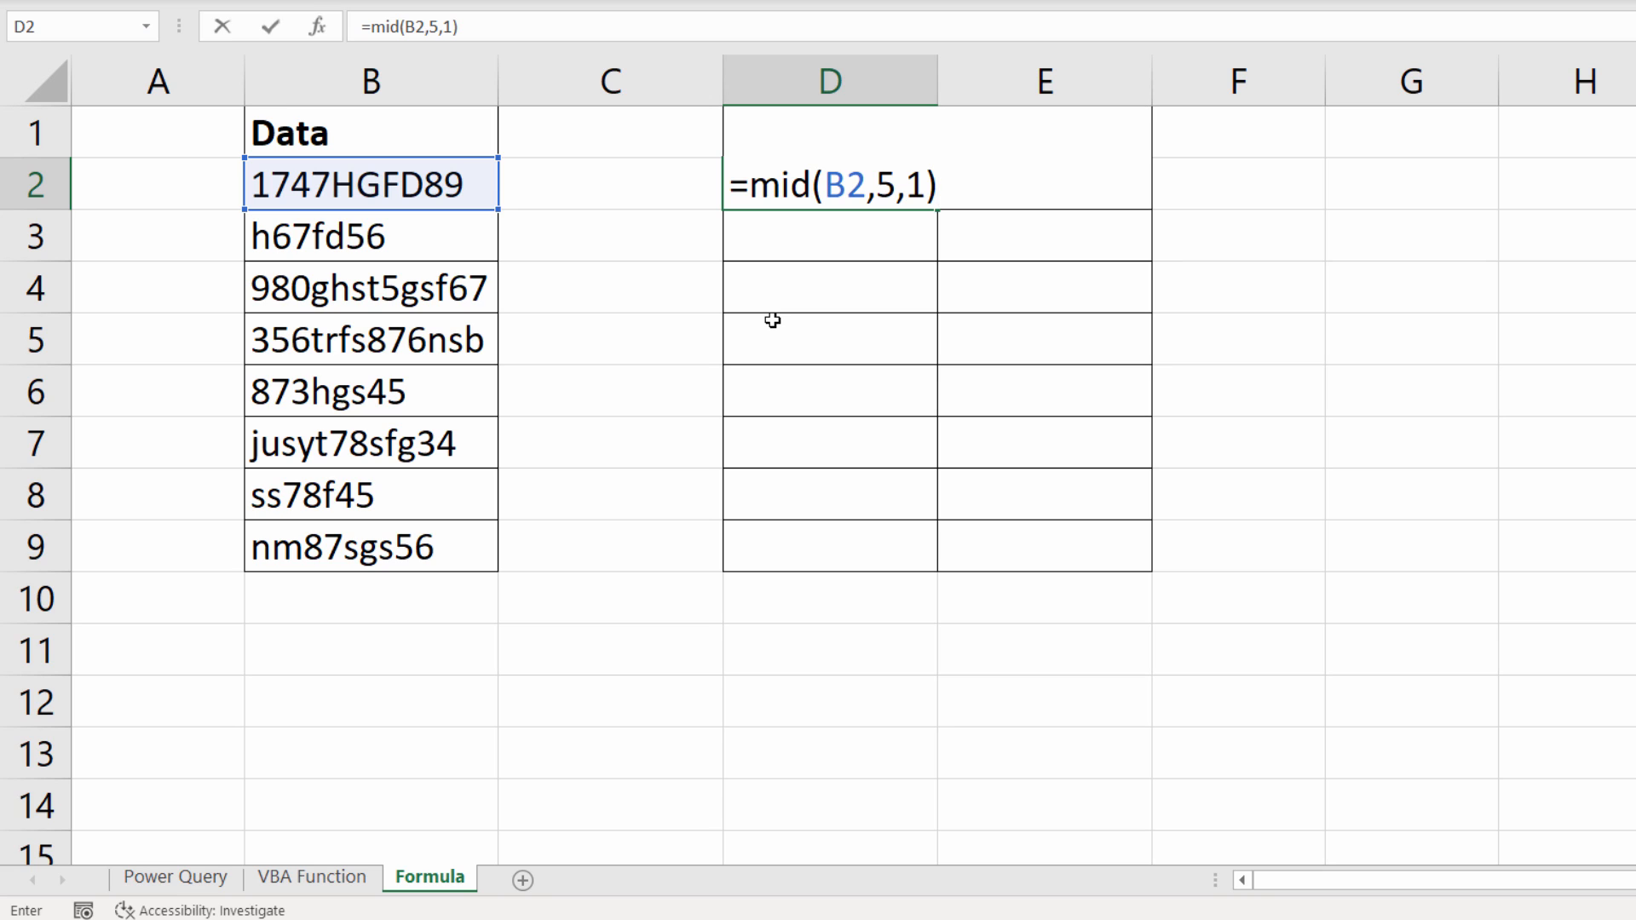
{"action": "key", "text": "Return"}
{"action": "double_click", "coordinate": [820, 184]}
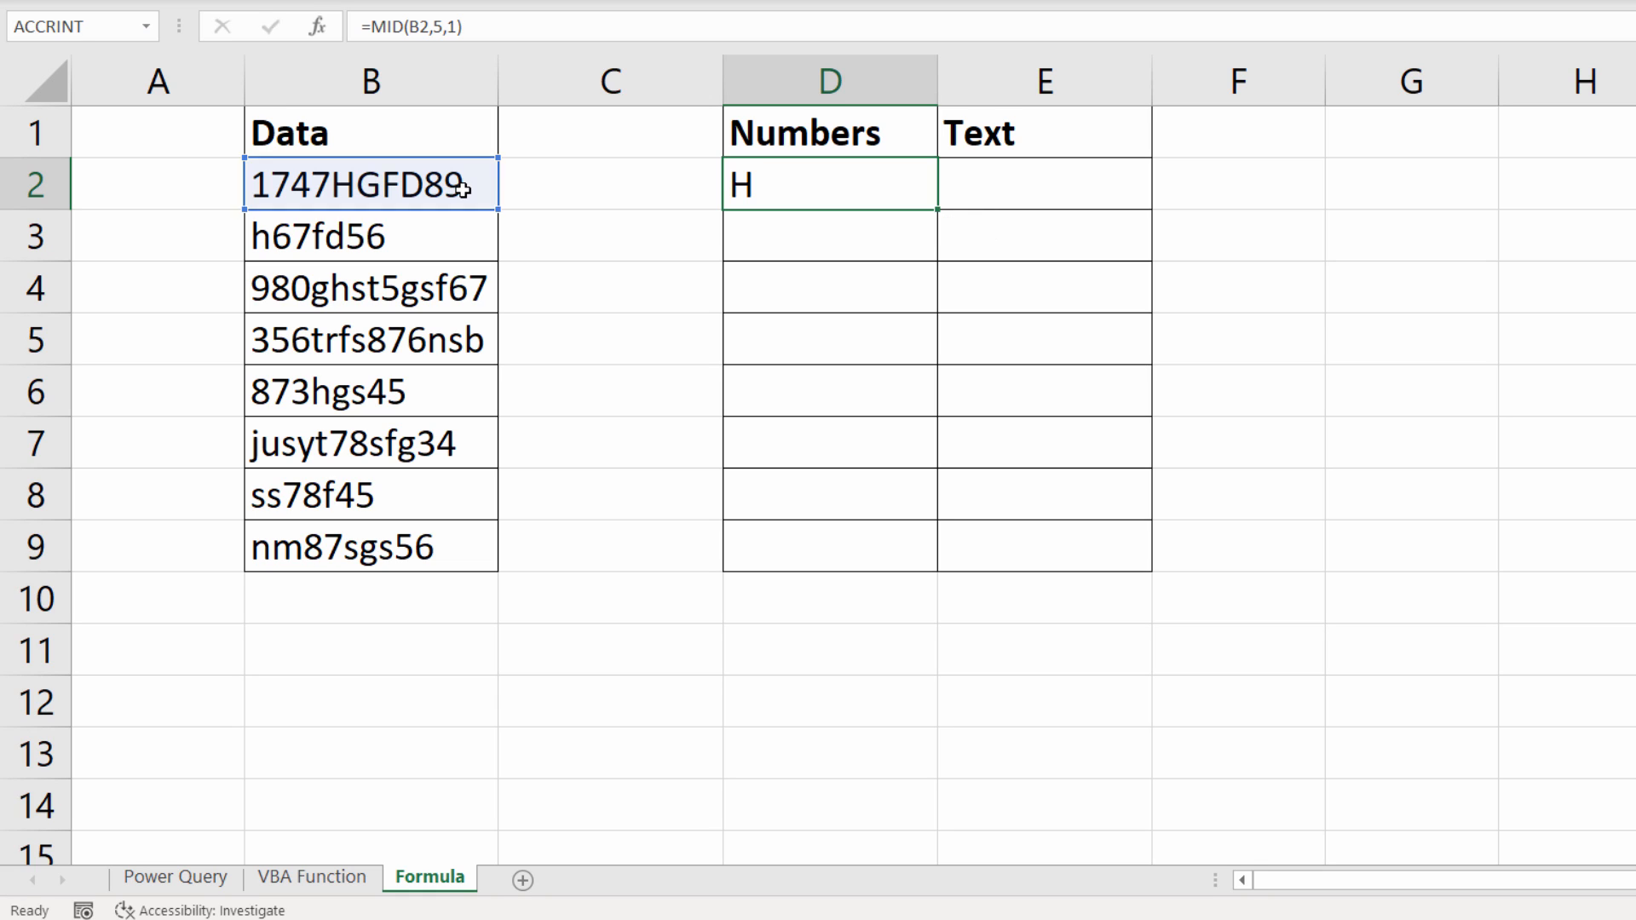
Step: Enter =LEN(B2) in G2 to count the characters in the first data string
{"action": "left_click", "coordinate": [1410, 200]}
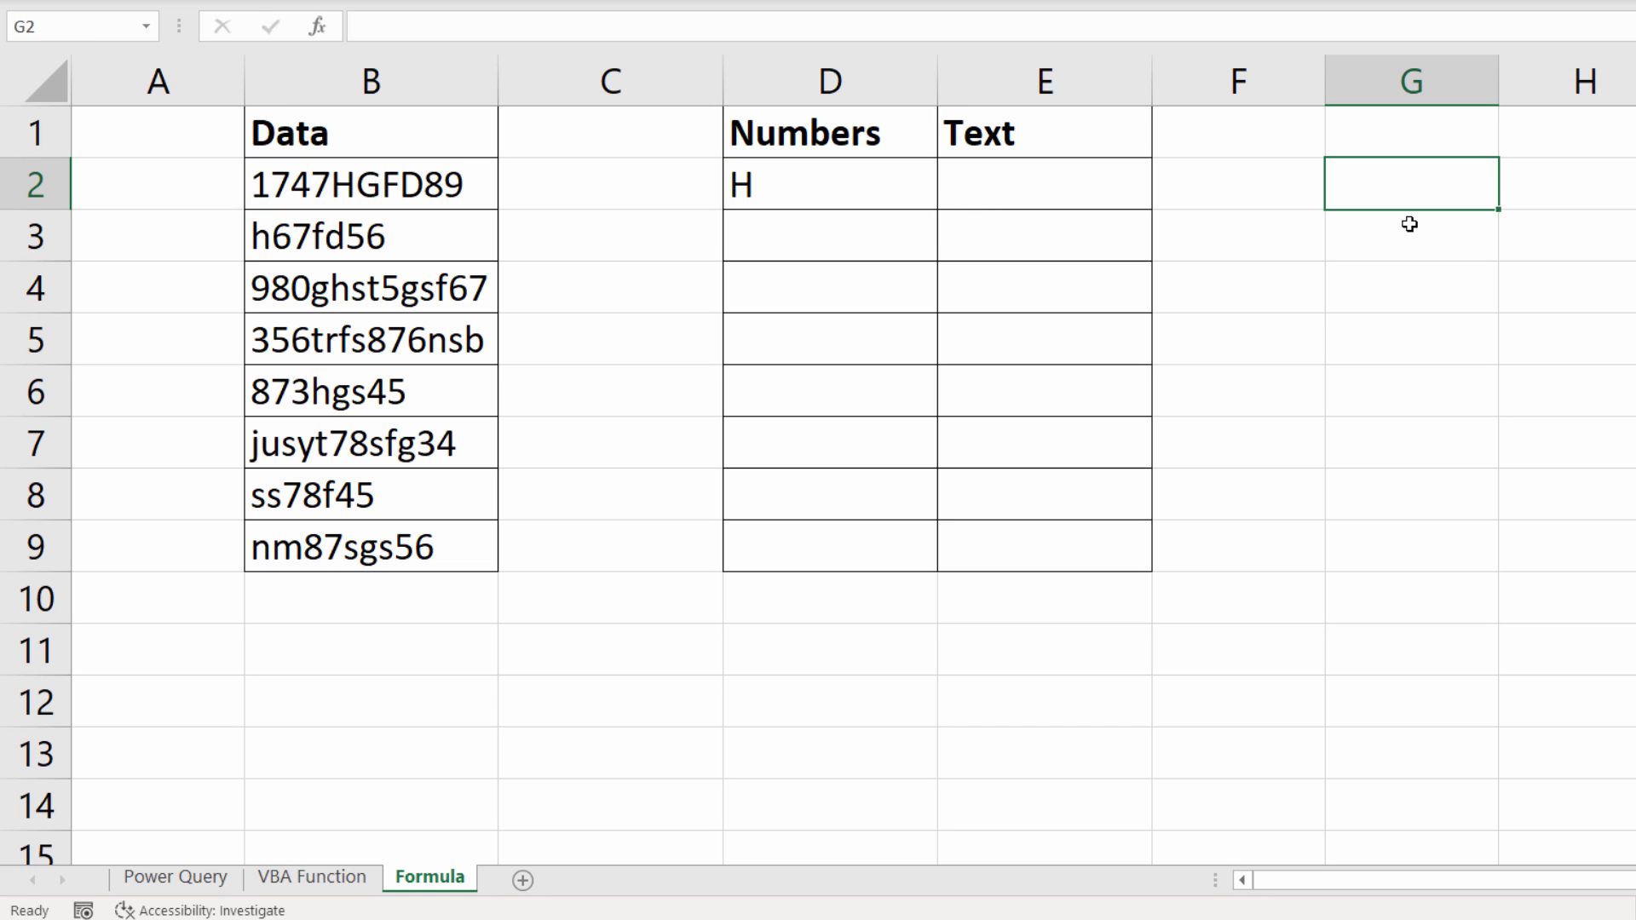
{"action": "type", "text": "=l"}
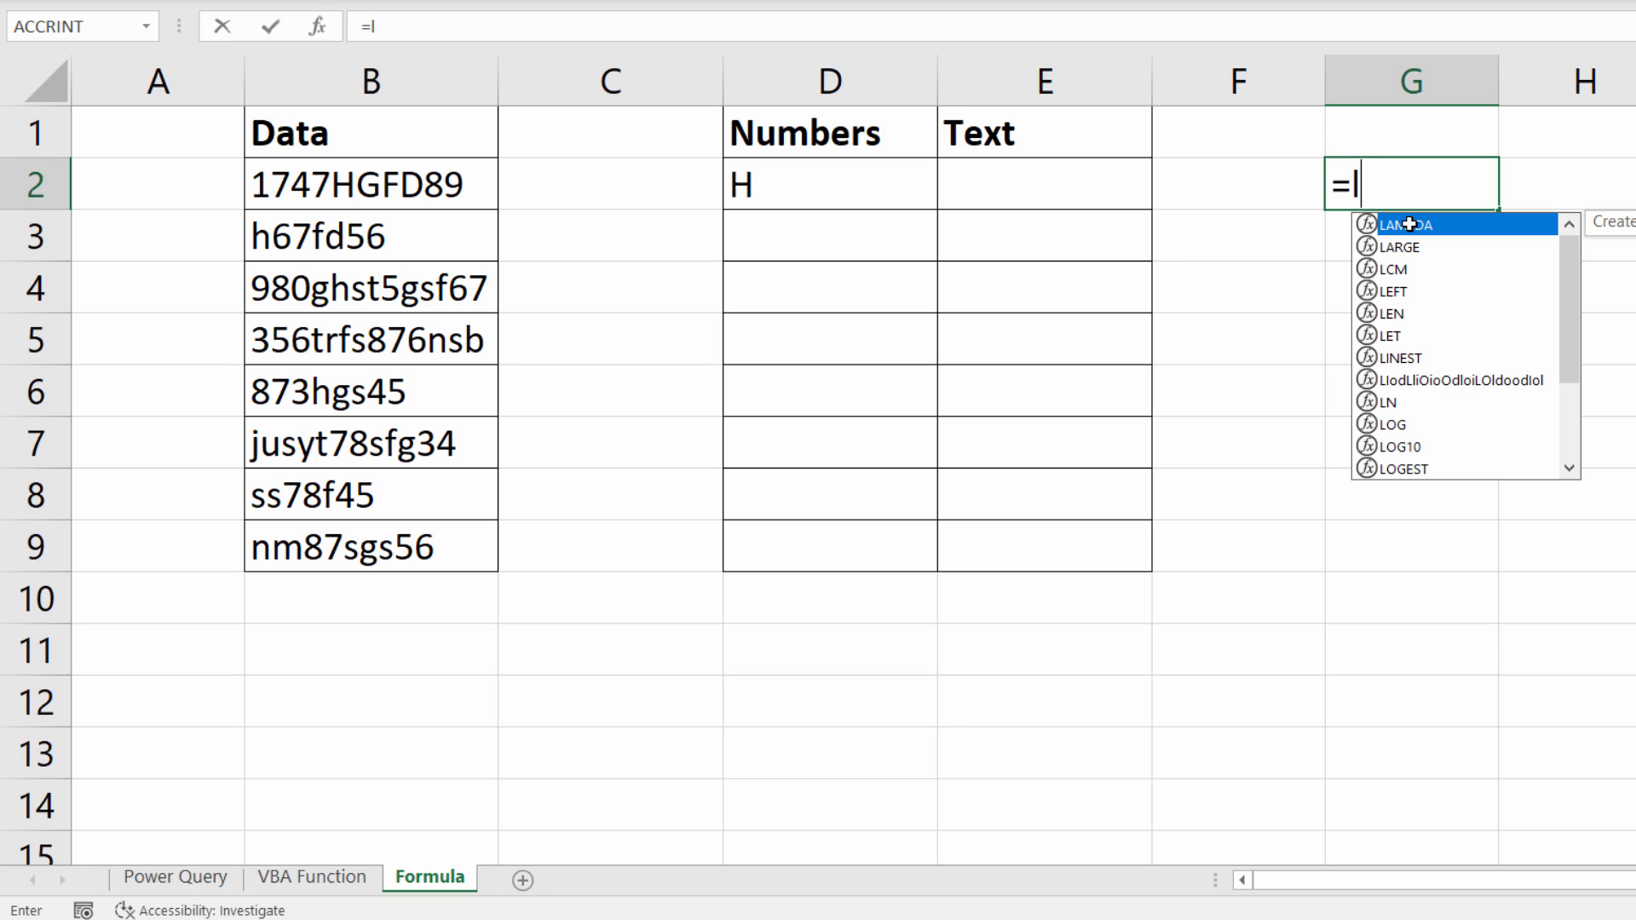
{"action": "type", "text": "e"}
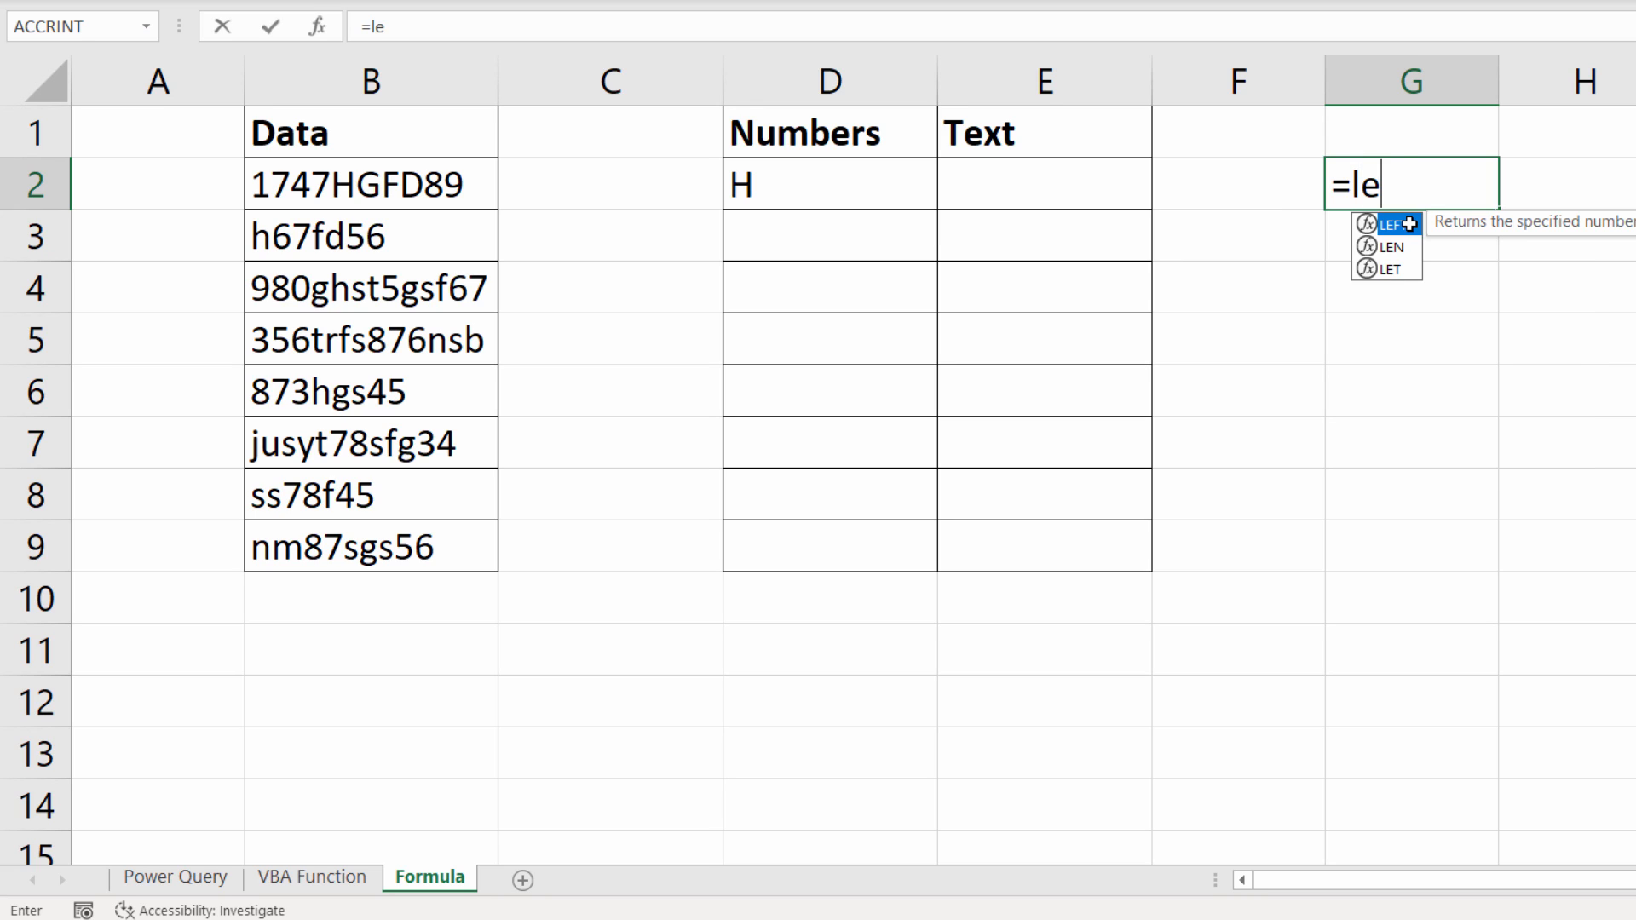
{"action": "type", "text": "n("}
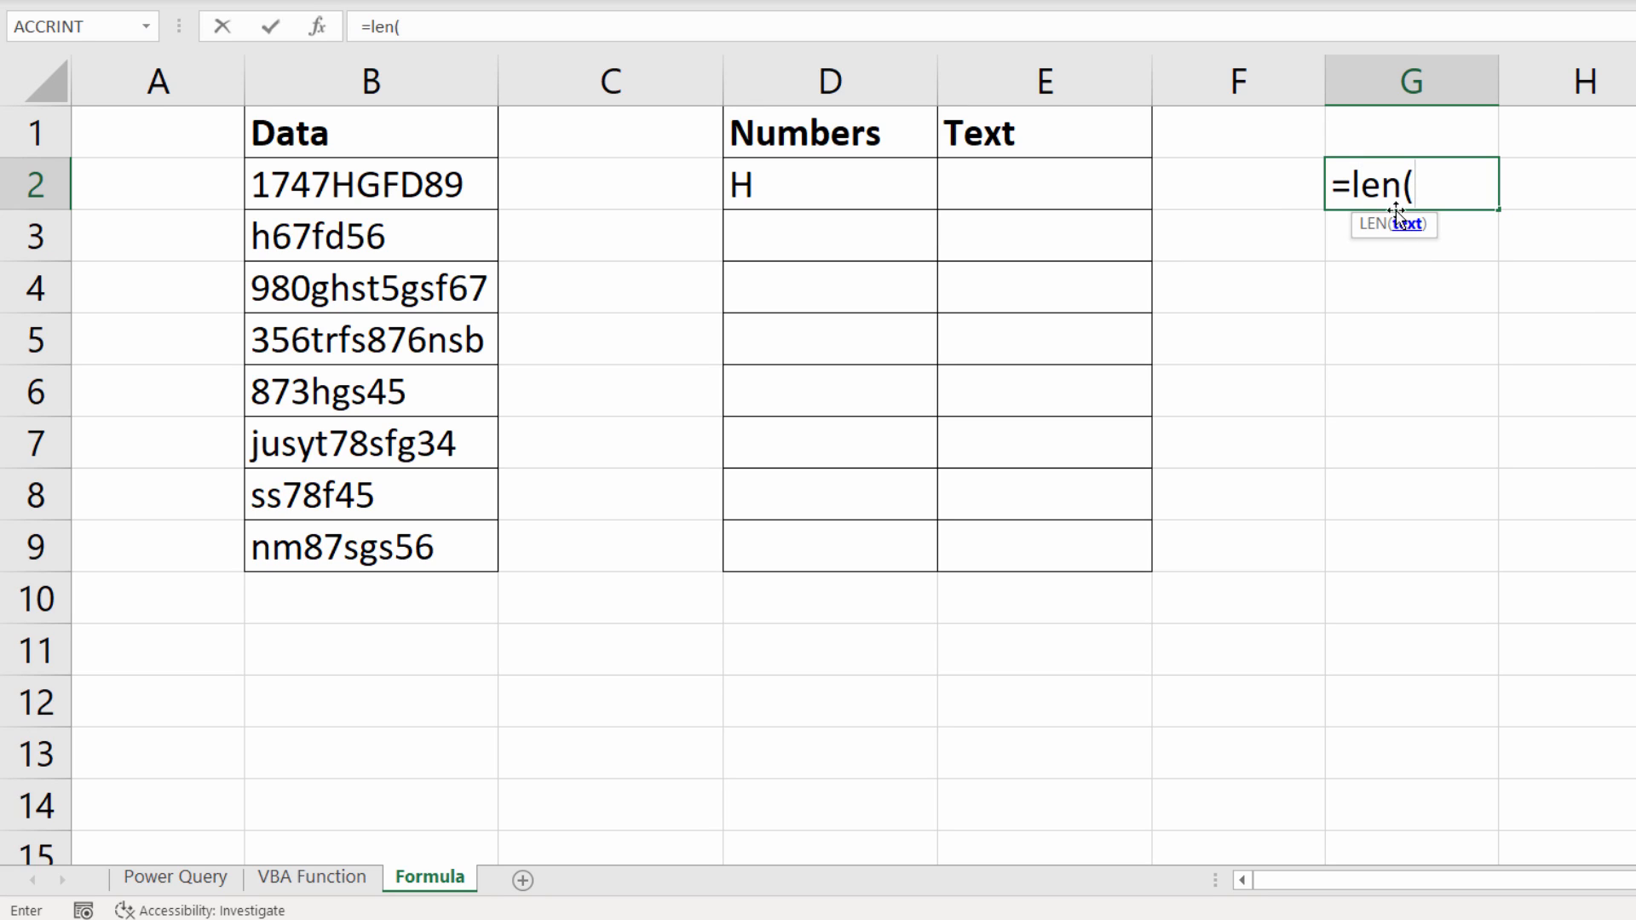
{"action": "left_click", "coordinate": [426, 193]}
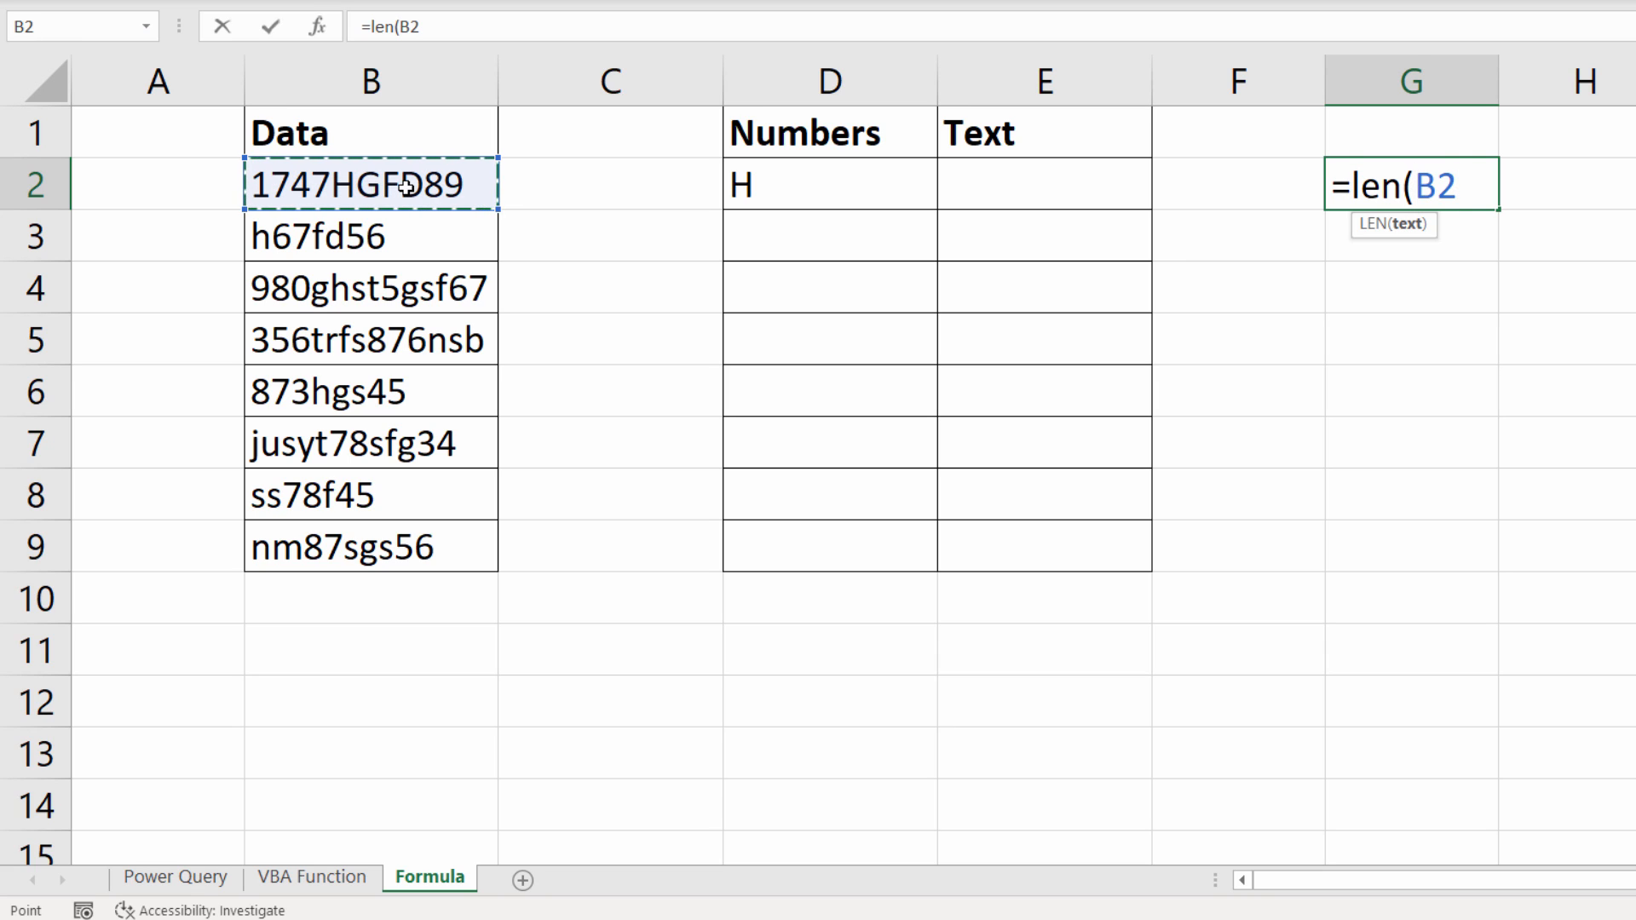
{"action": "type", "text": ")"}
{"action": "key", "text": "Return"}
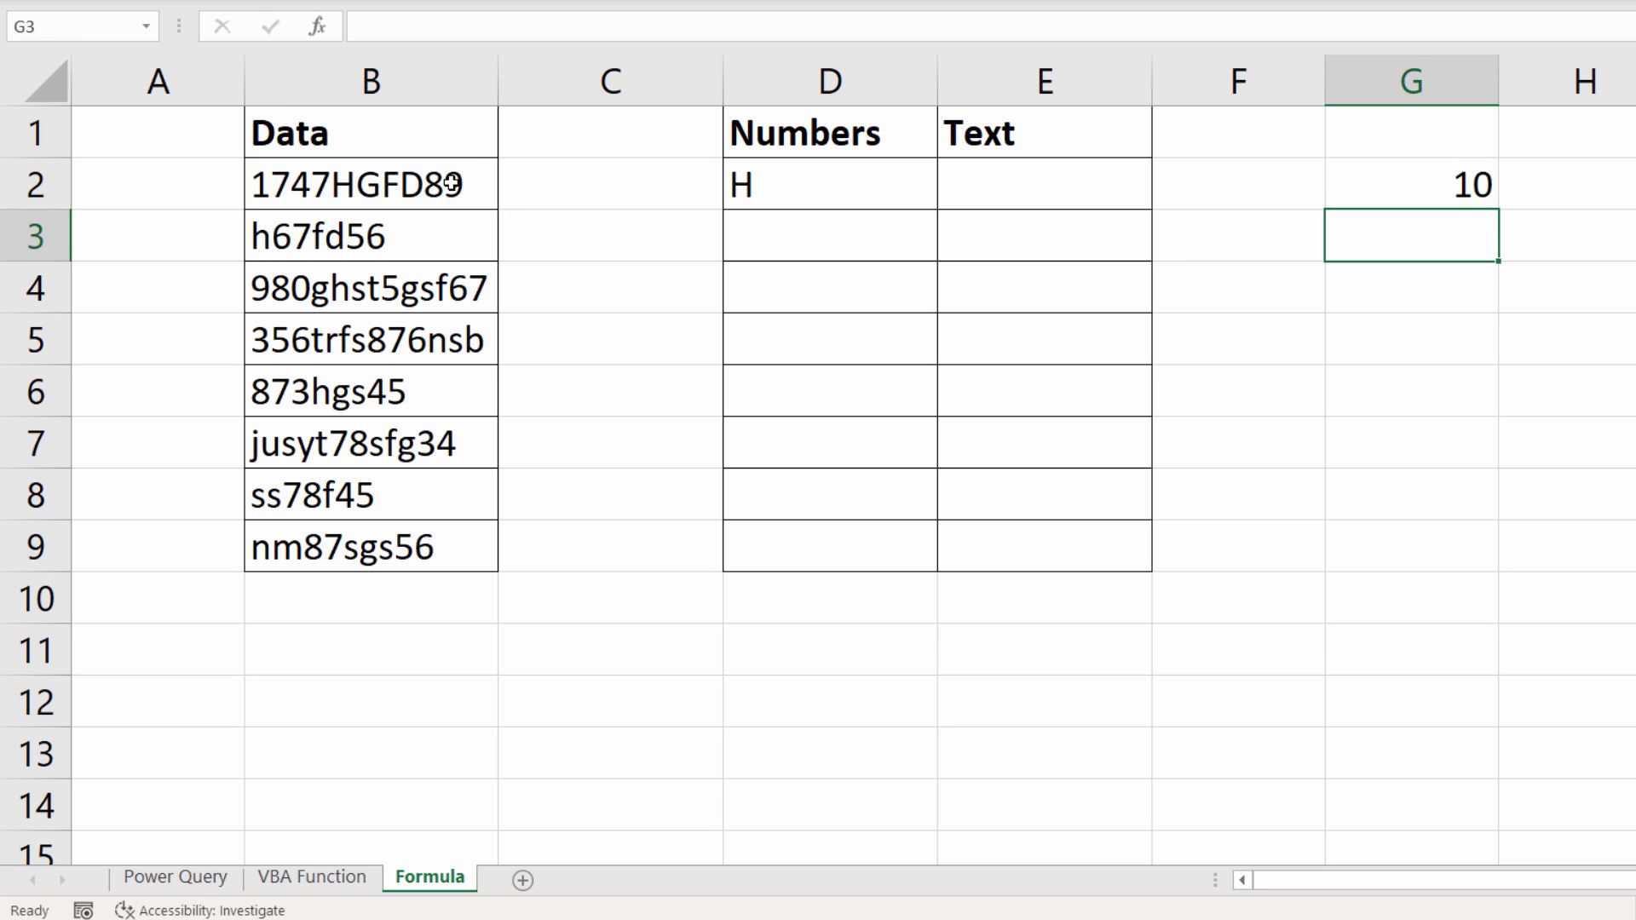
Step: Change the G2 formula to ="1:"&LEN(B2) so it builds a row-range text
{"action": "double_click", "coordinate": [1453, 175]}
{"action": "left_click", "coordinate": [1357, 187]}
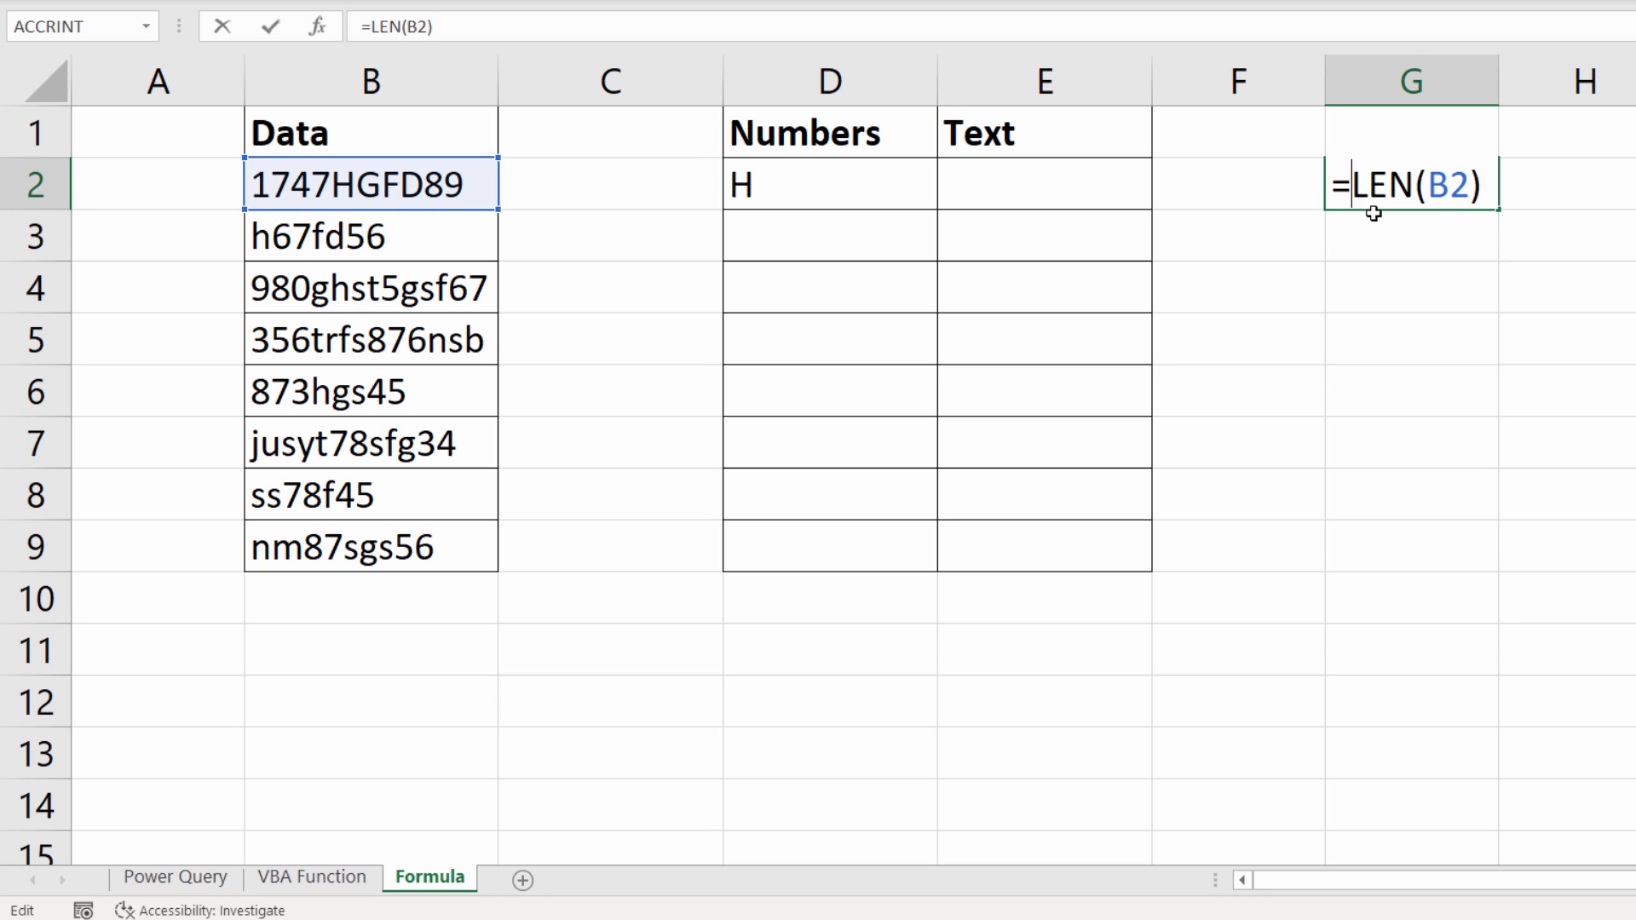
{"action": "type", "text": "\""}
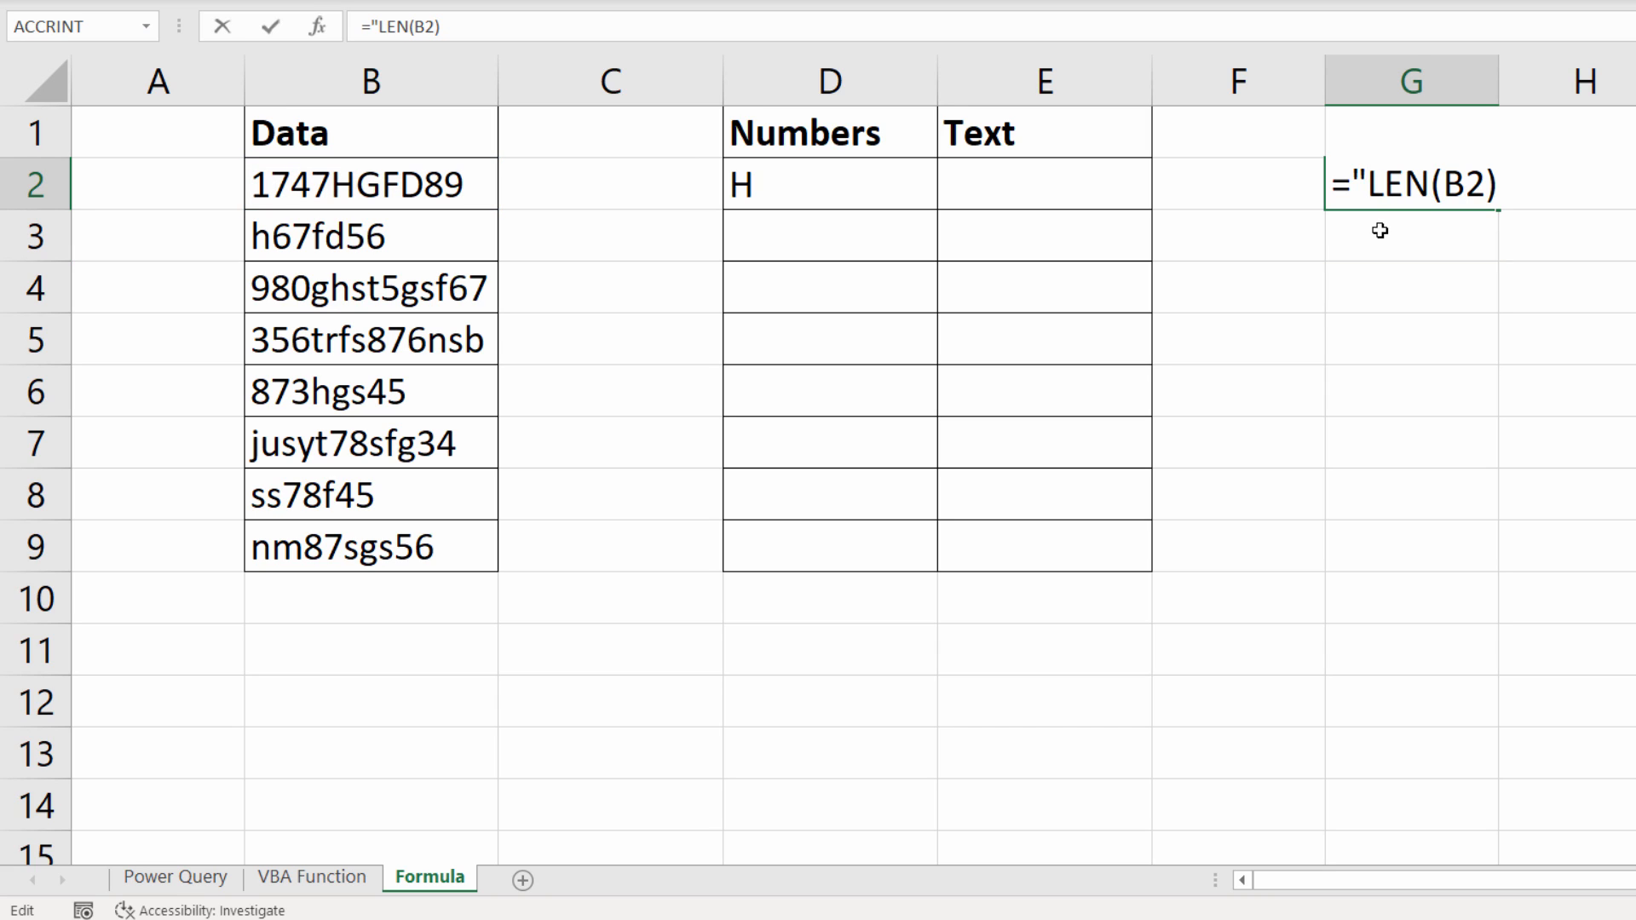
{"action": "type", "text": "1"}
{"action": "type", "text": ":\""}
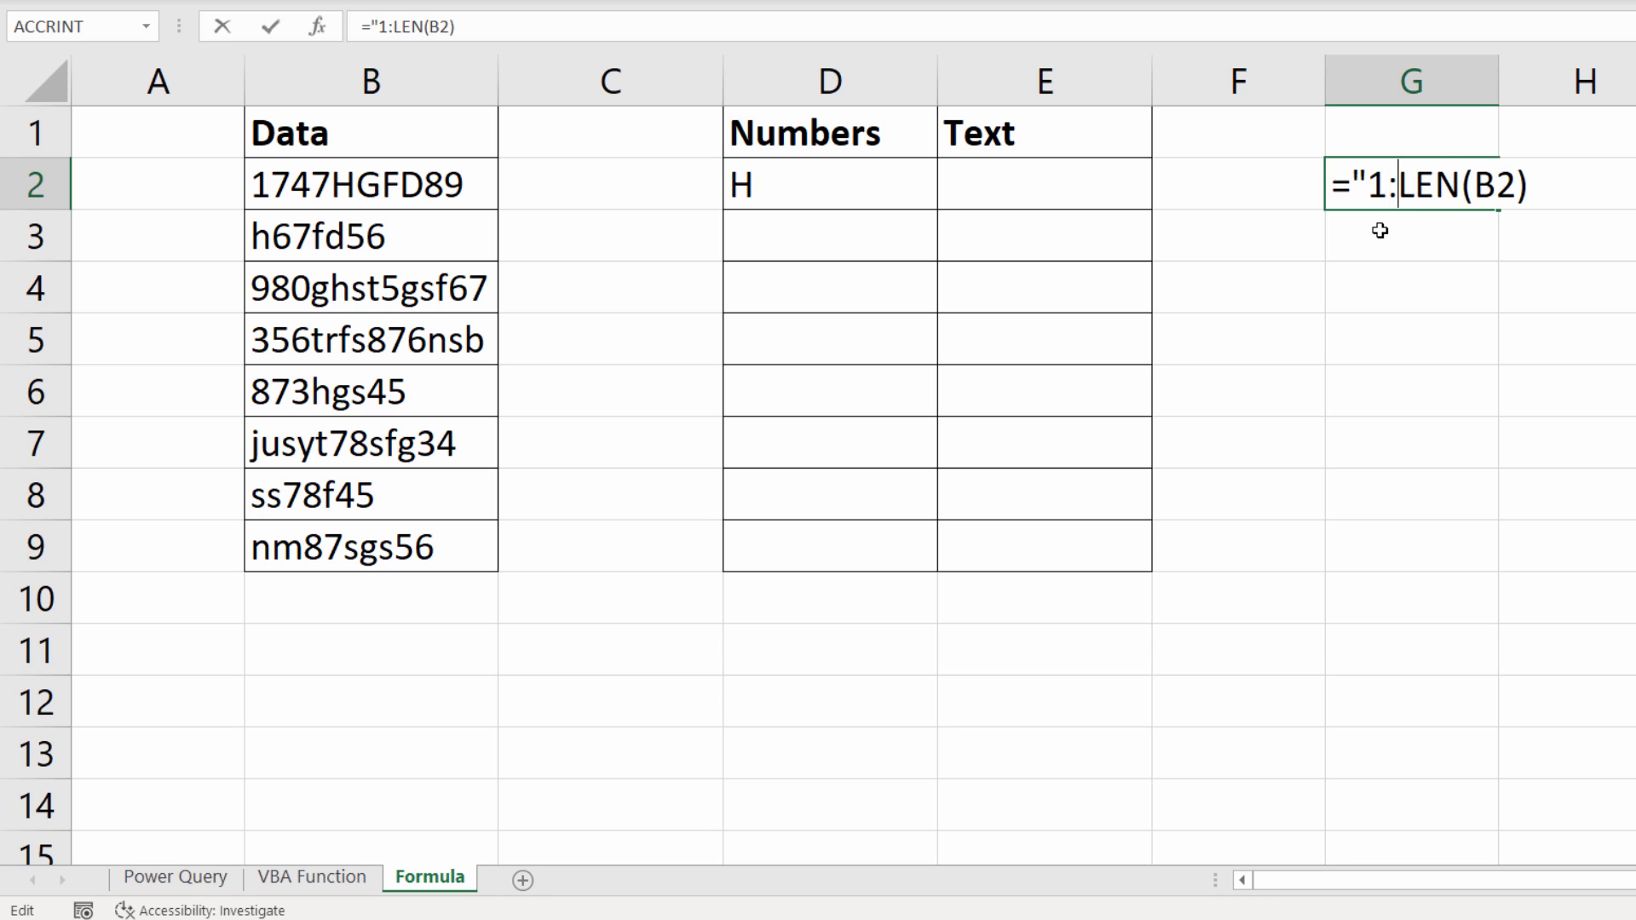
{"action": "type", "text": "&"}
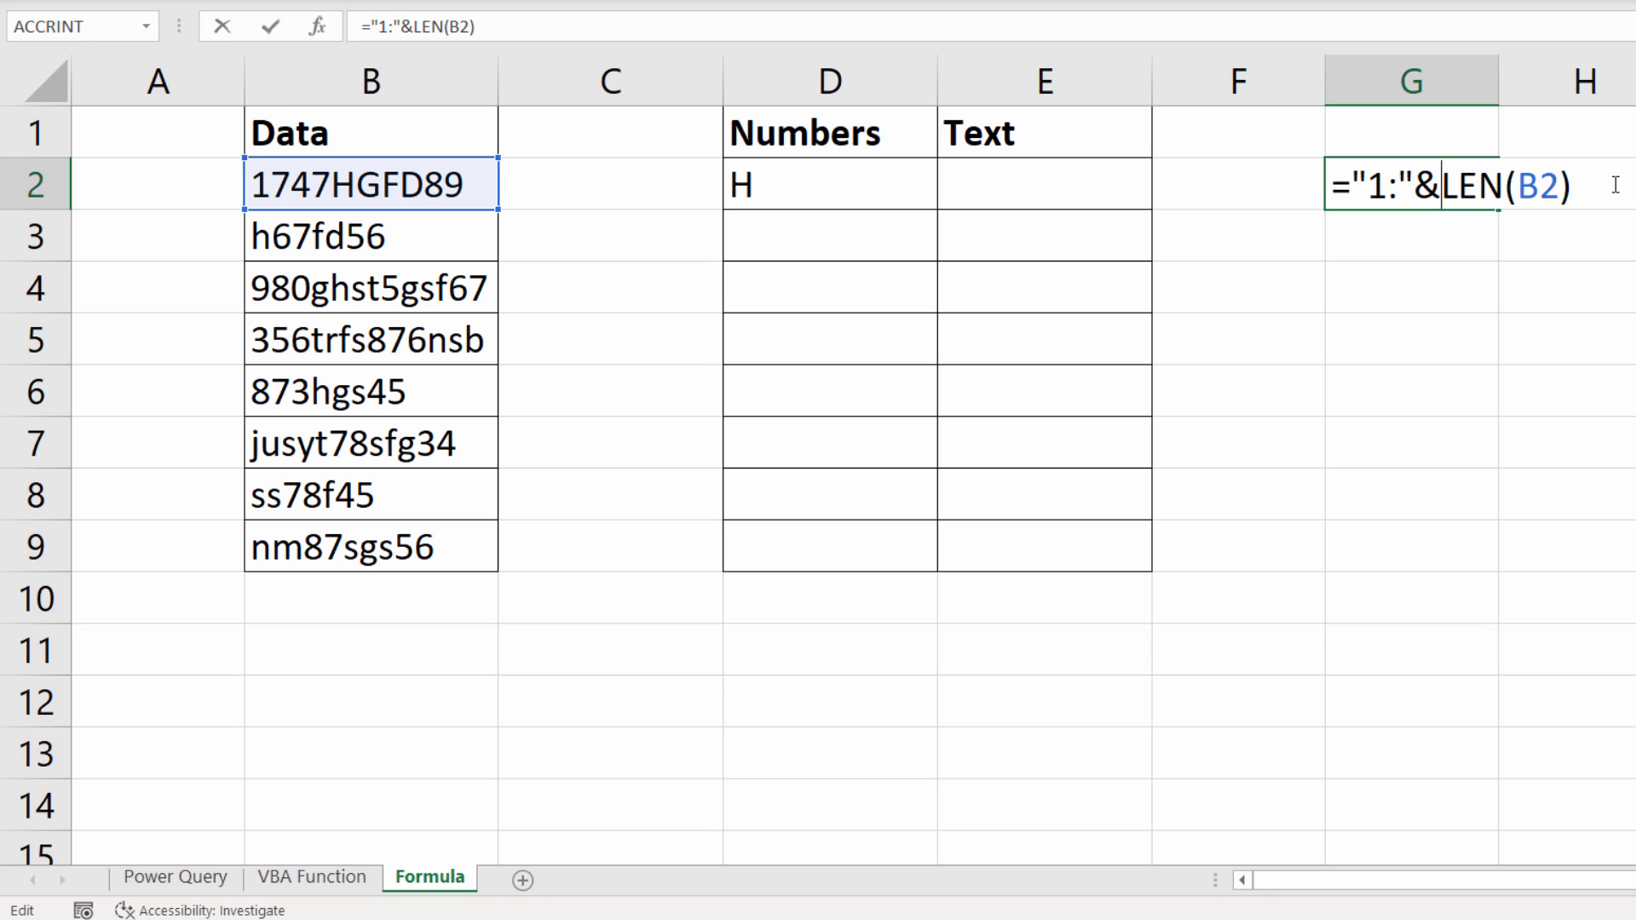
{"action": "key", "text": "Return"}
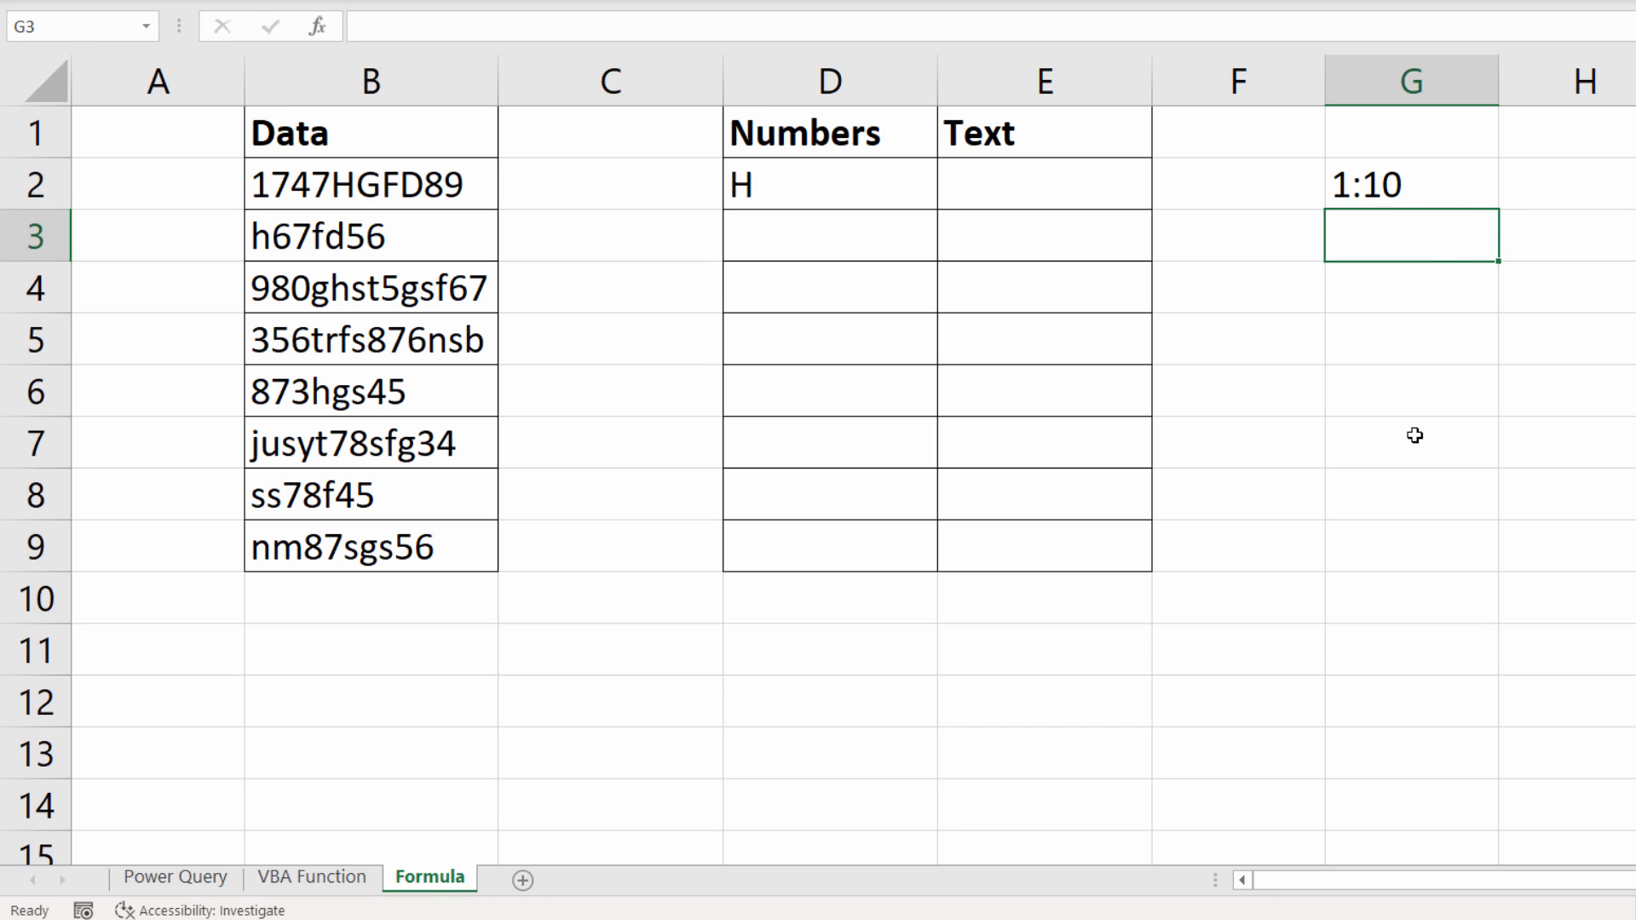
Step: Start a 1:10 reference in G6, wrap it in ROW, and enter the formula as =ROW(A1)
{"action": "left_click", "coordinate": [1389, 412]}
{"action": "type", "text": "=1"}
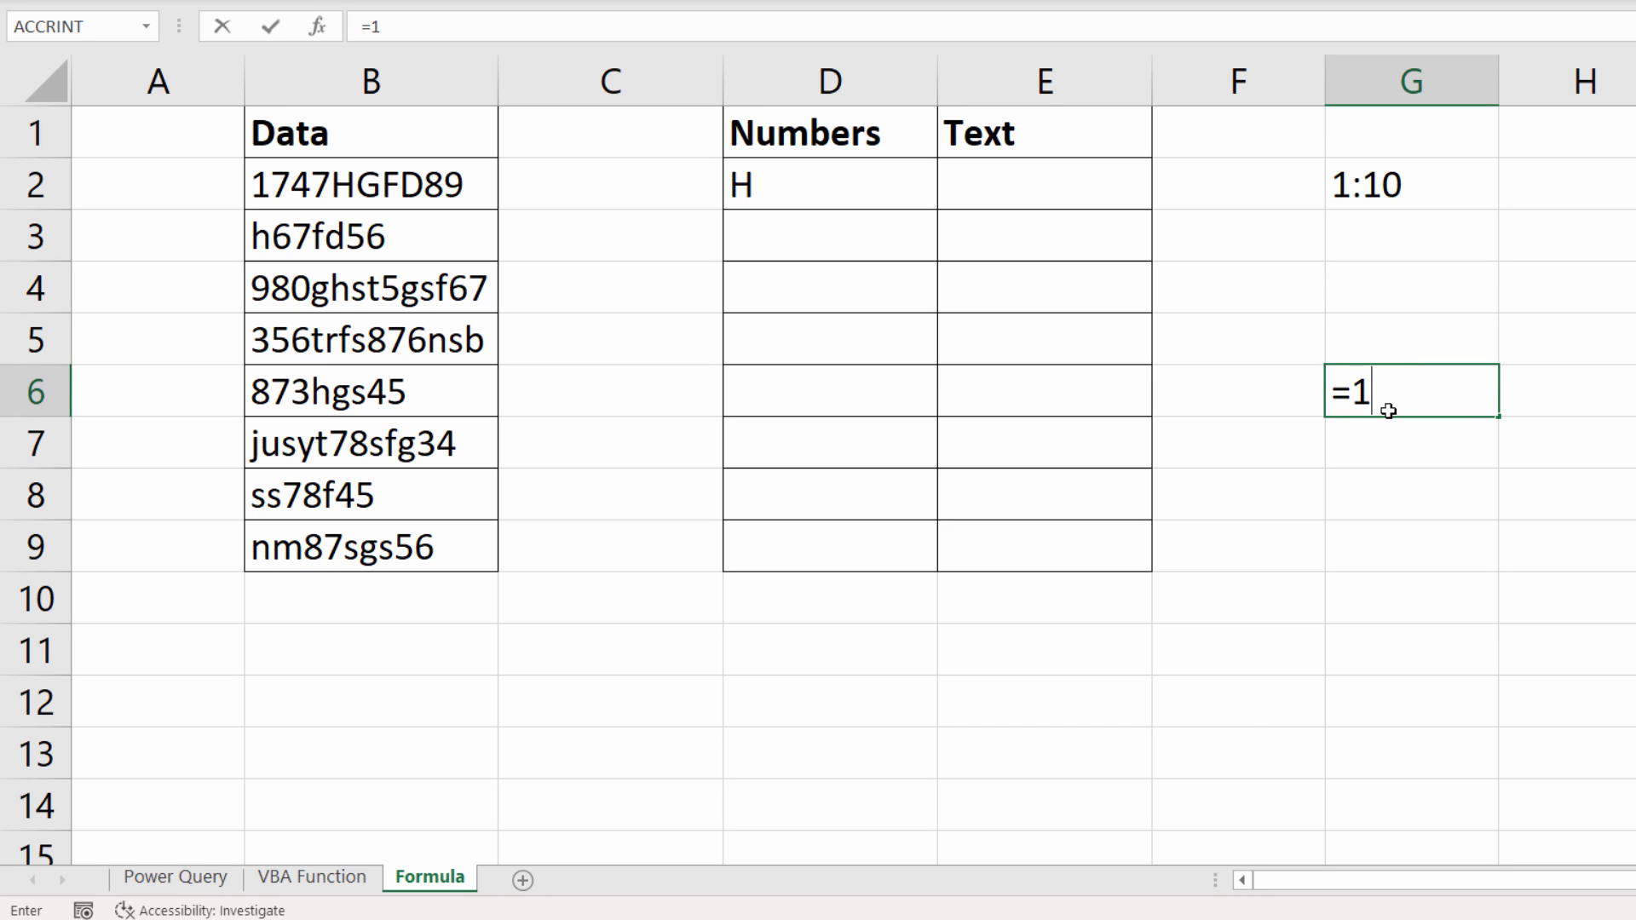
{"action": "type", "text": ":10"}
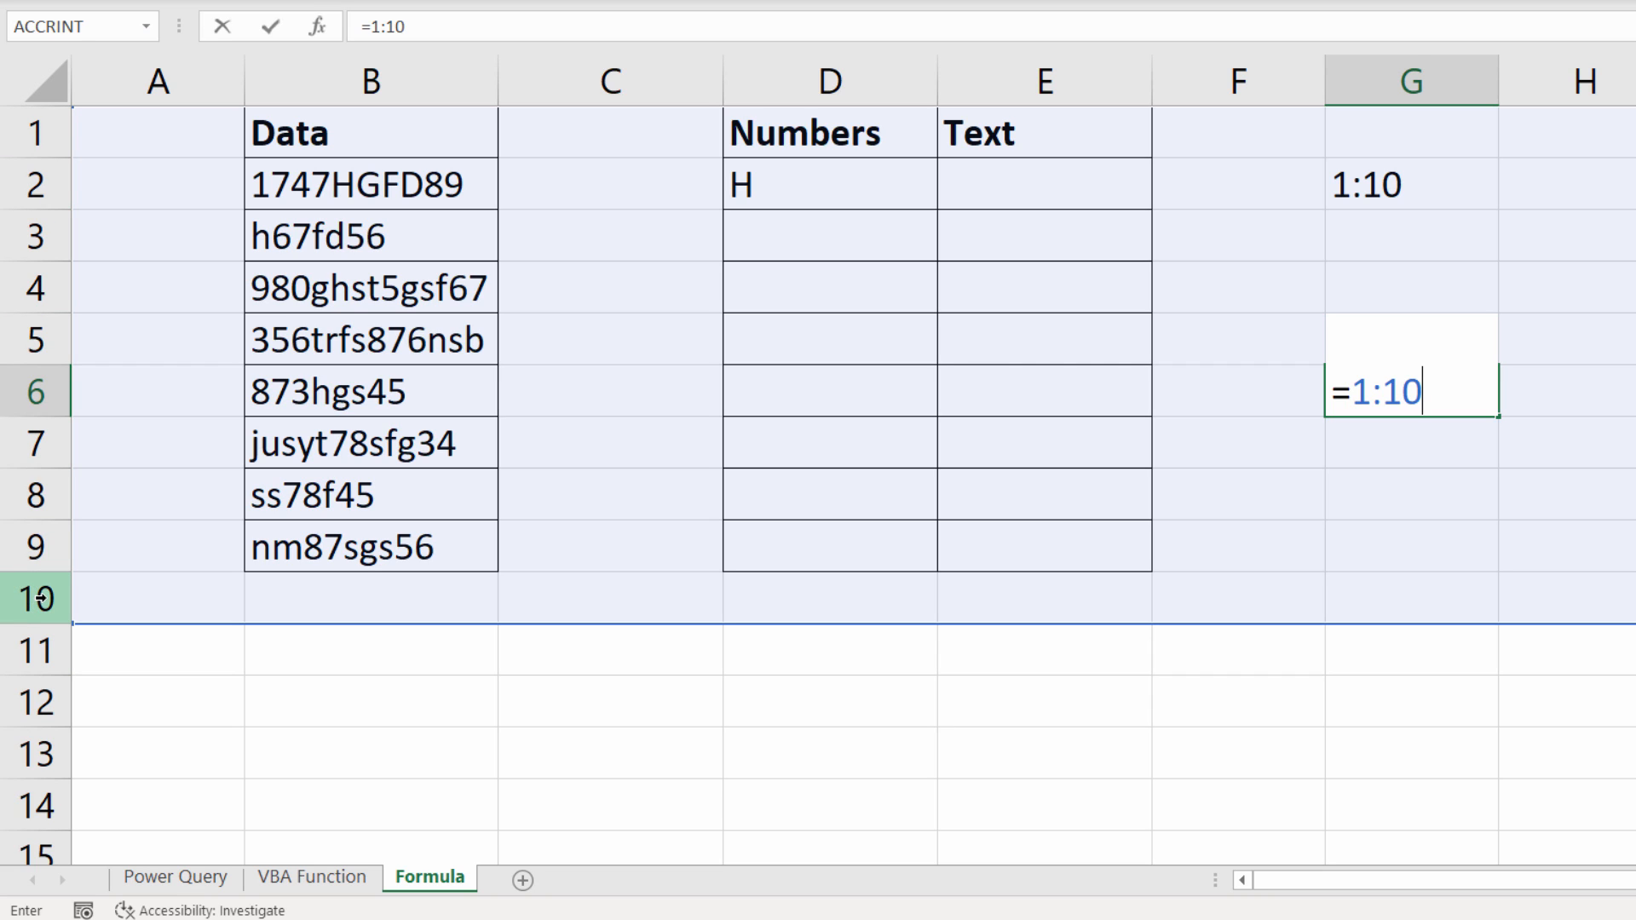
{"action": "left_click", "coordinate": [1354, 390]}
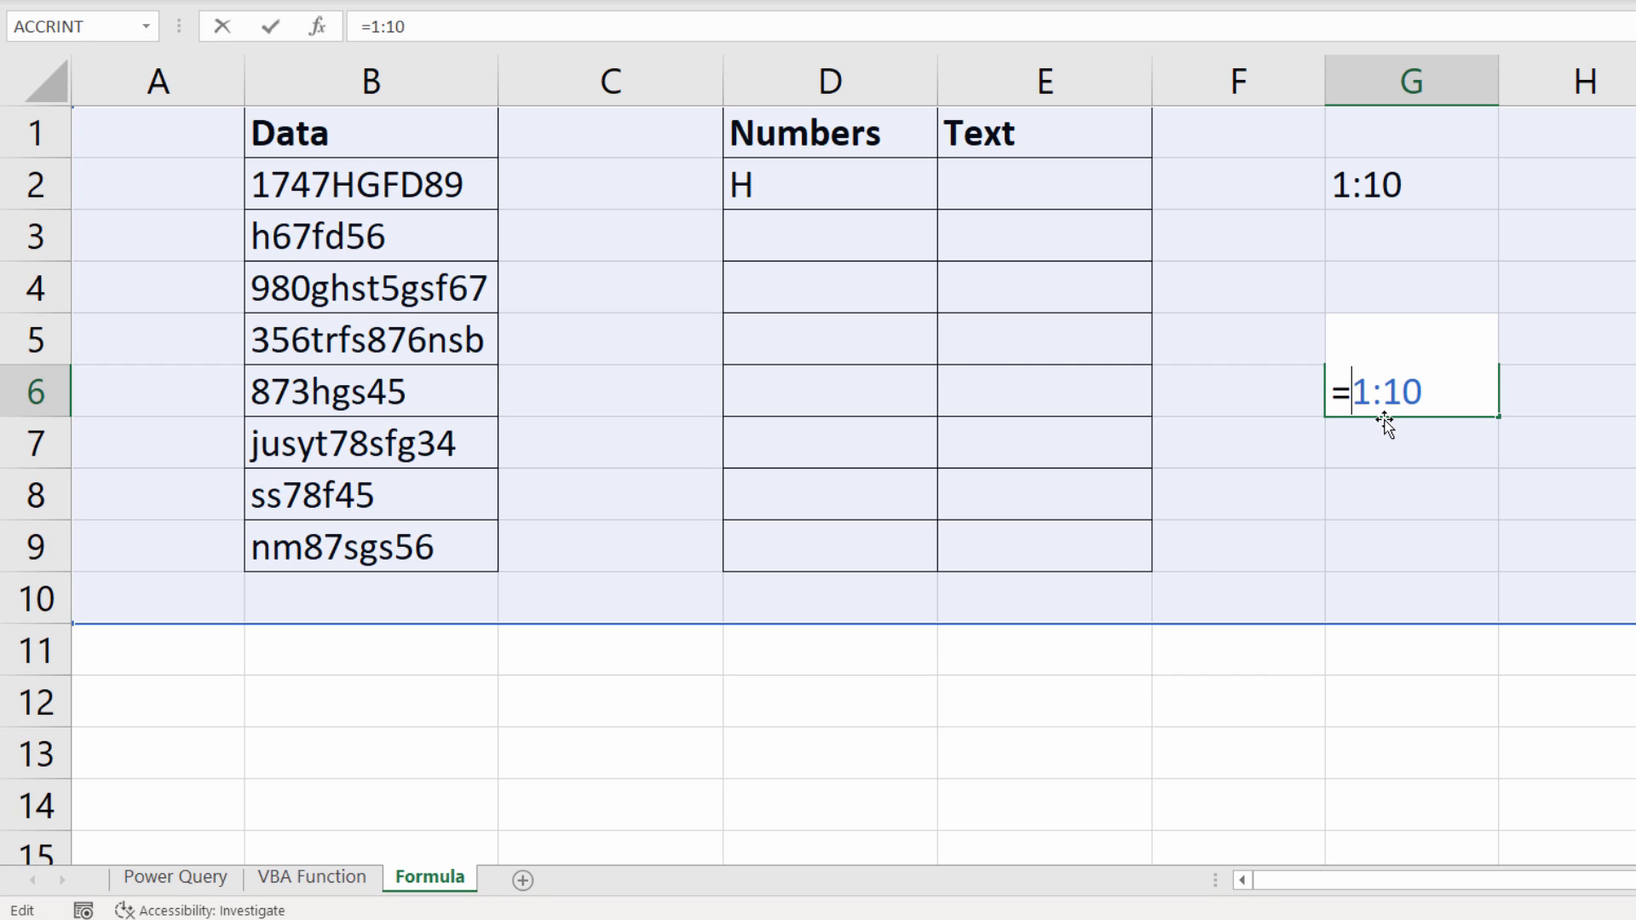
{"action": "type", "text": "row"}
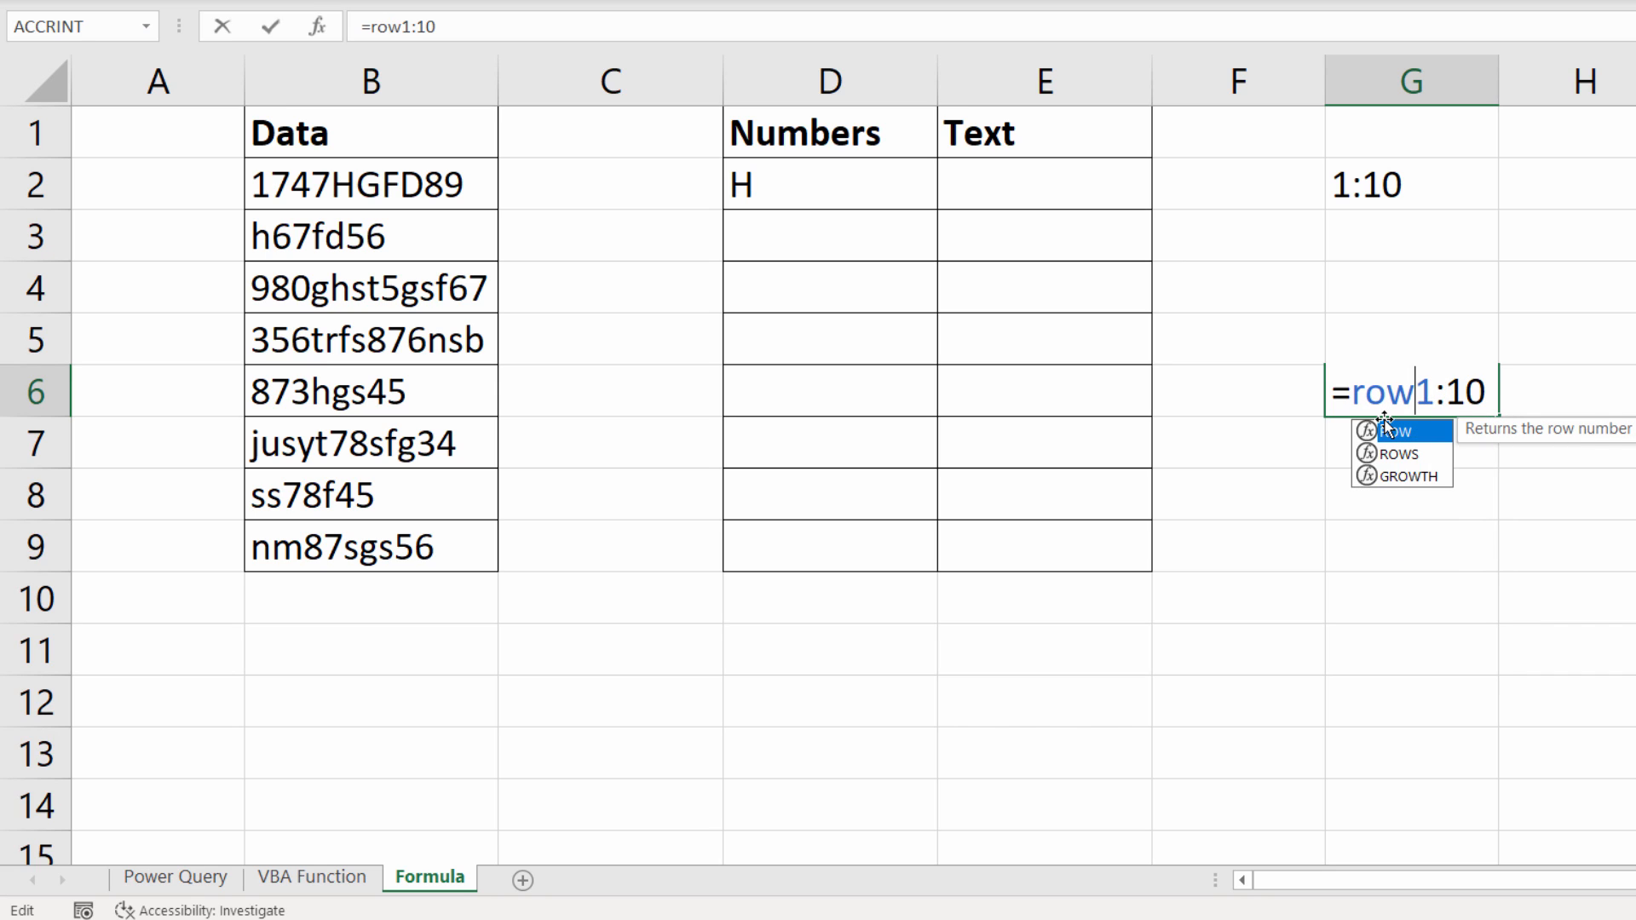
{"action": "type", "text": "("}
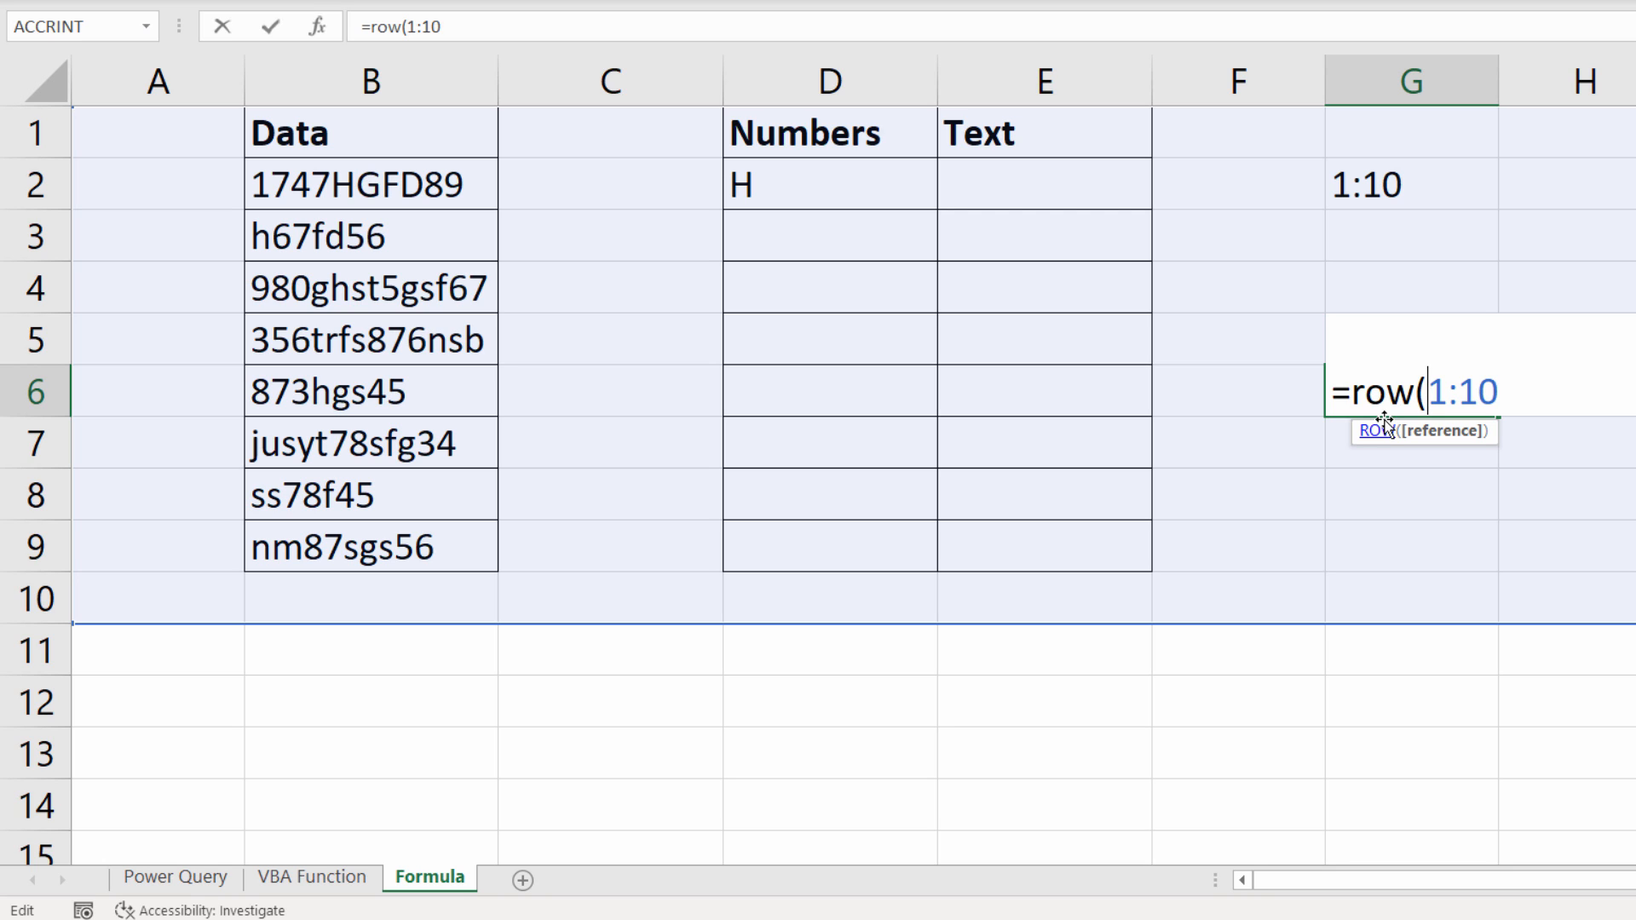
{"action": "left_click_drag", "start_coordinate": [1517, 390], "coordinate": [1411, 388]}
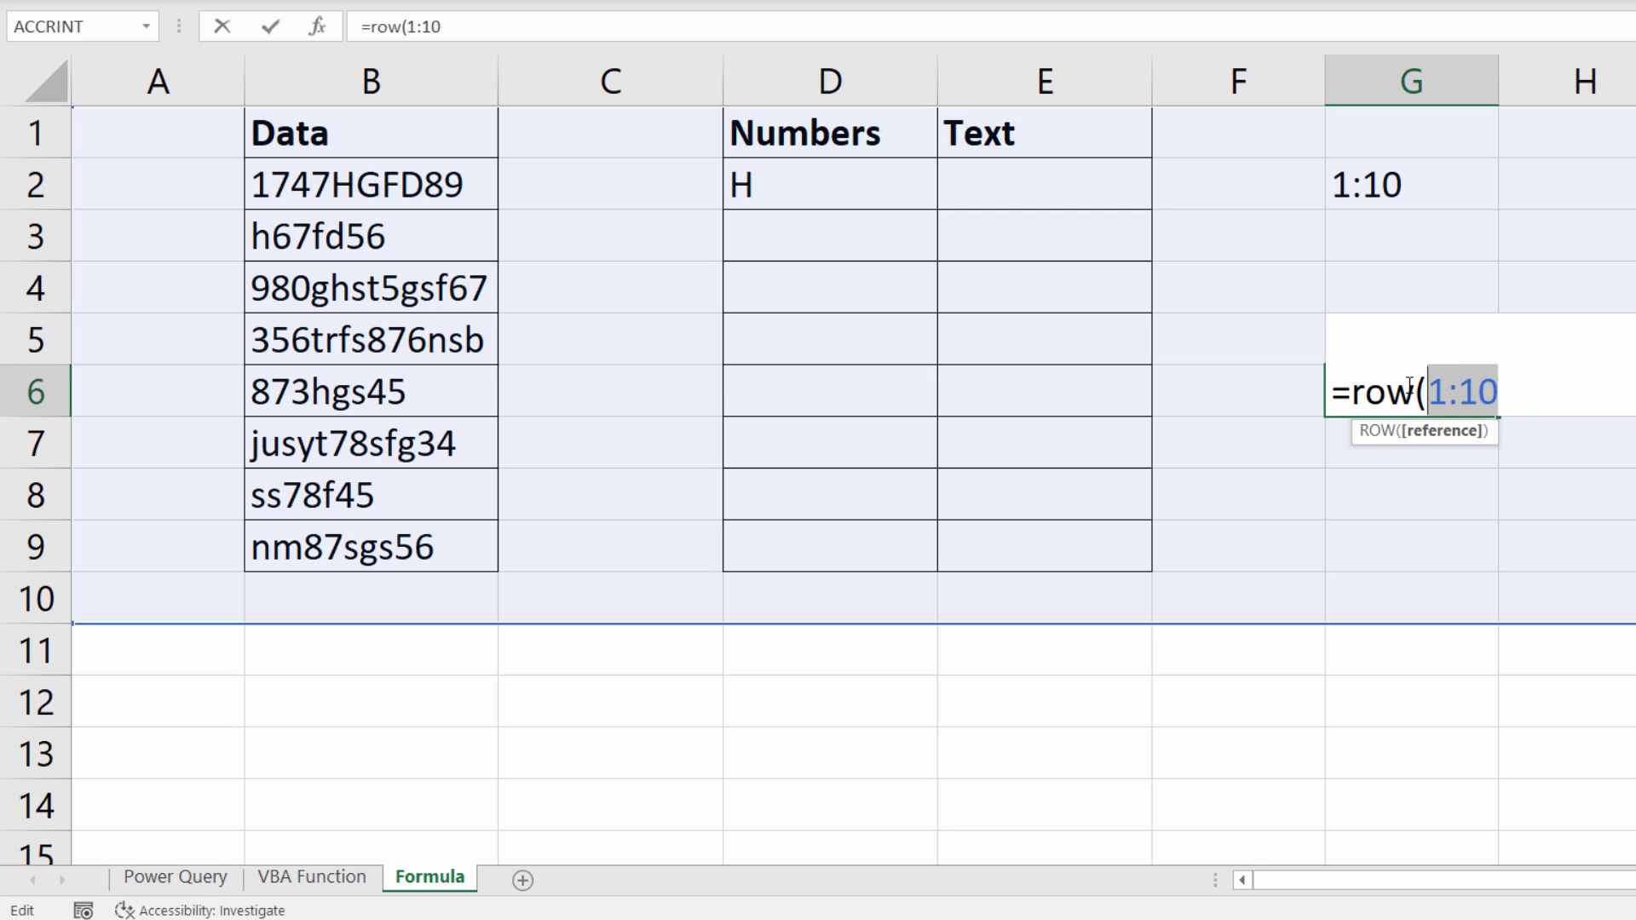
{"action": "type", "text": "a1)"}
{"action": "key", "text": "Return"}
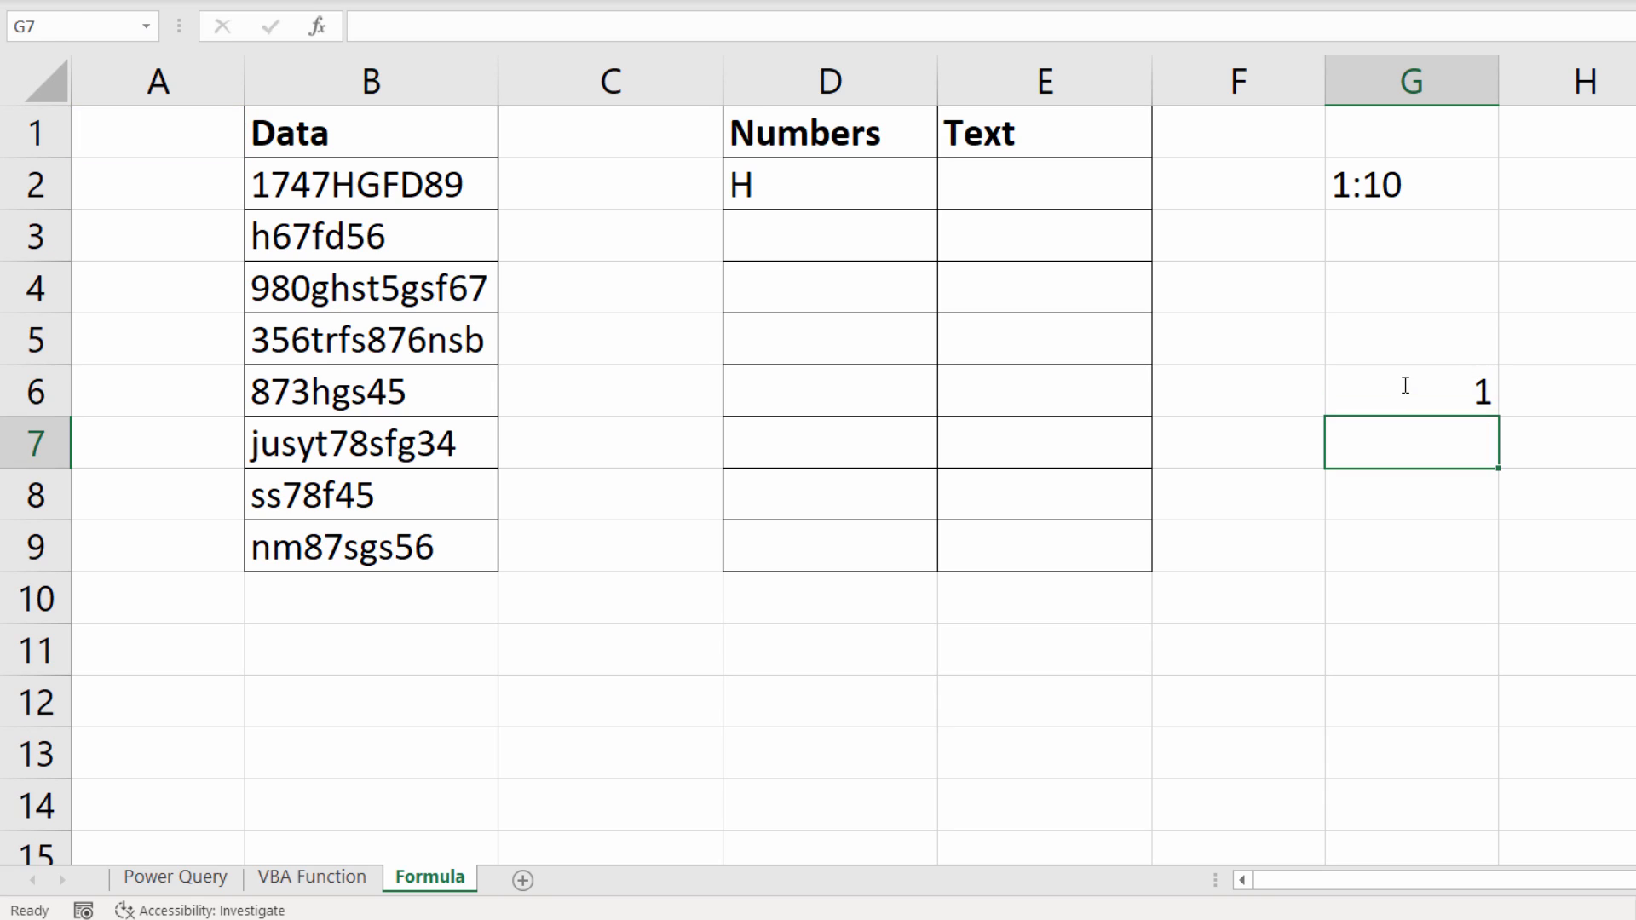
Step: Replace the A1 reference in the G6 formula with 1:10 so it reads =ROW(1:10)
{"action": "left_click", "coordinate": [1461, 397]}
{"action": "double_click", "coordinate": [1461, 397]}
{"action": "left_click_drag", "start_coordinate": [1492, 392], "coordinate": [1451, 392]}
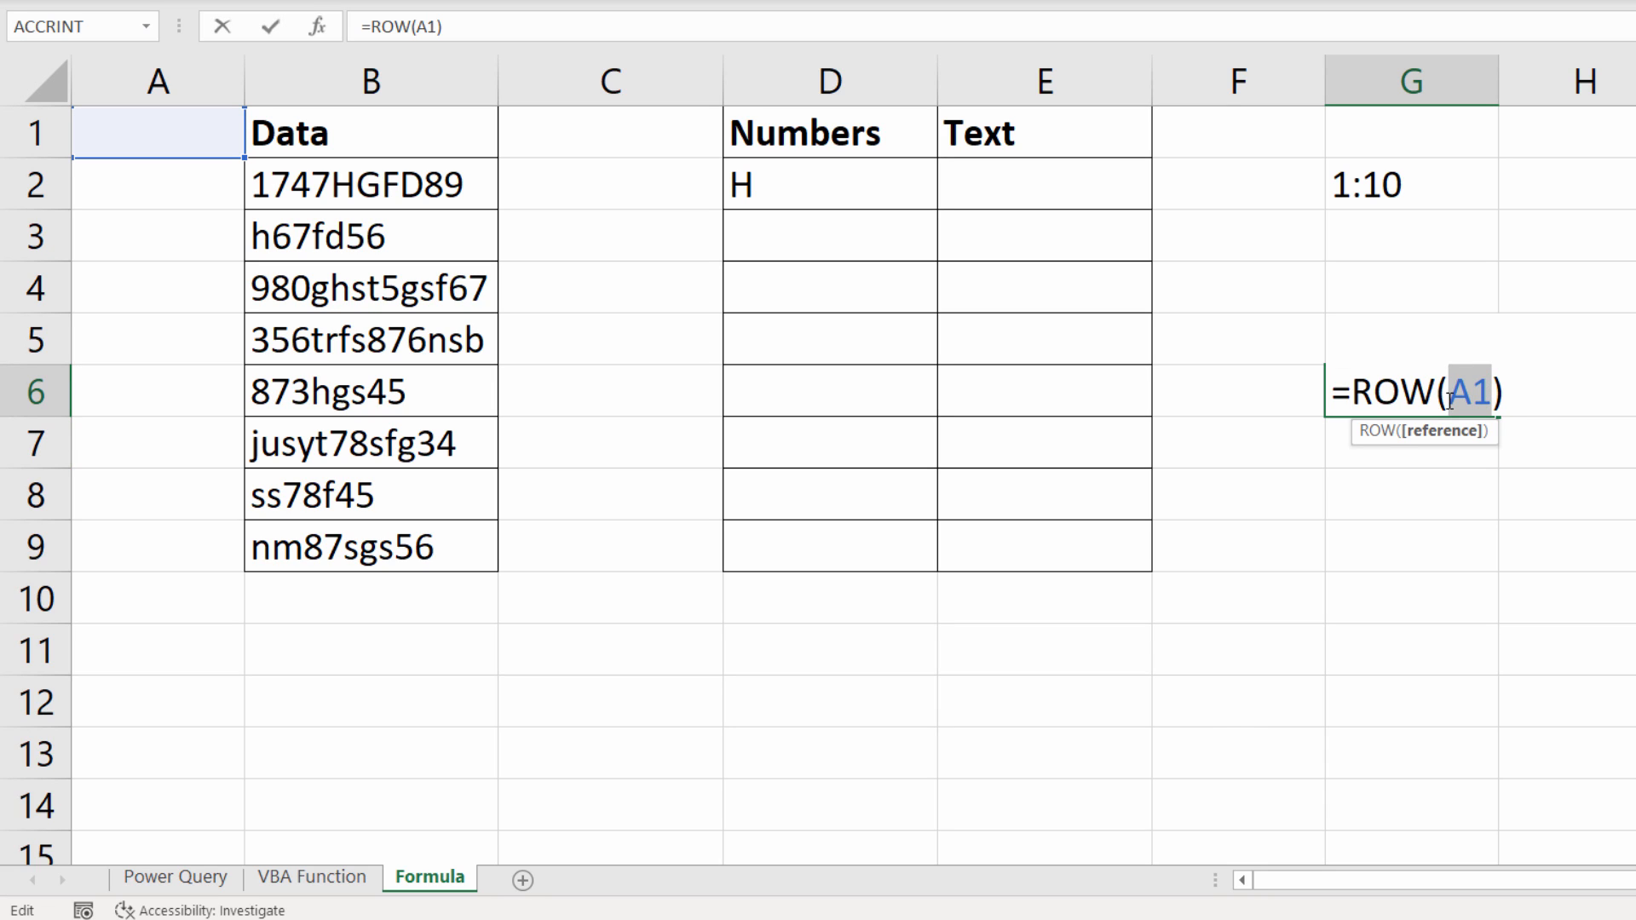
{"action": "type", "text": "1:1"}
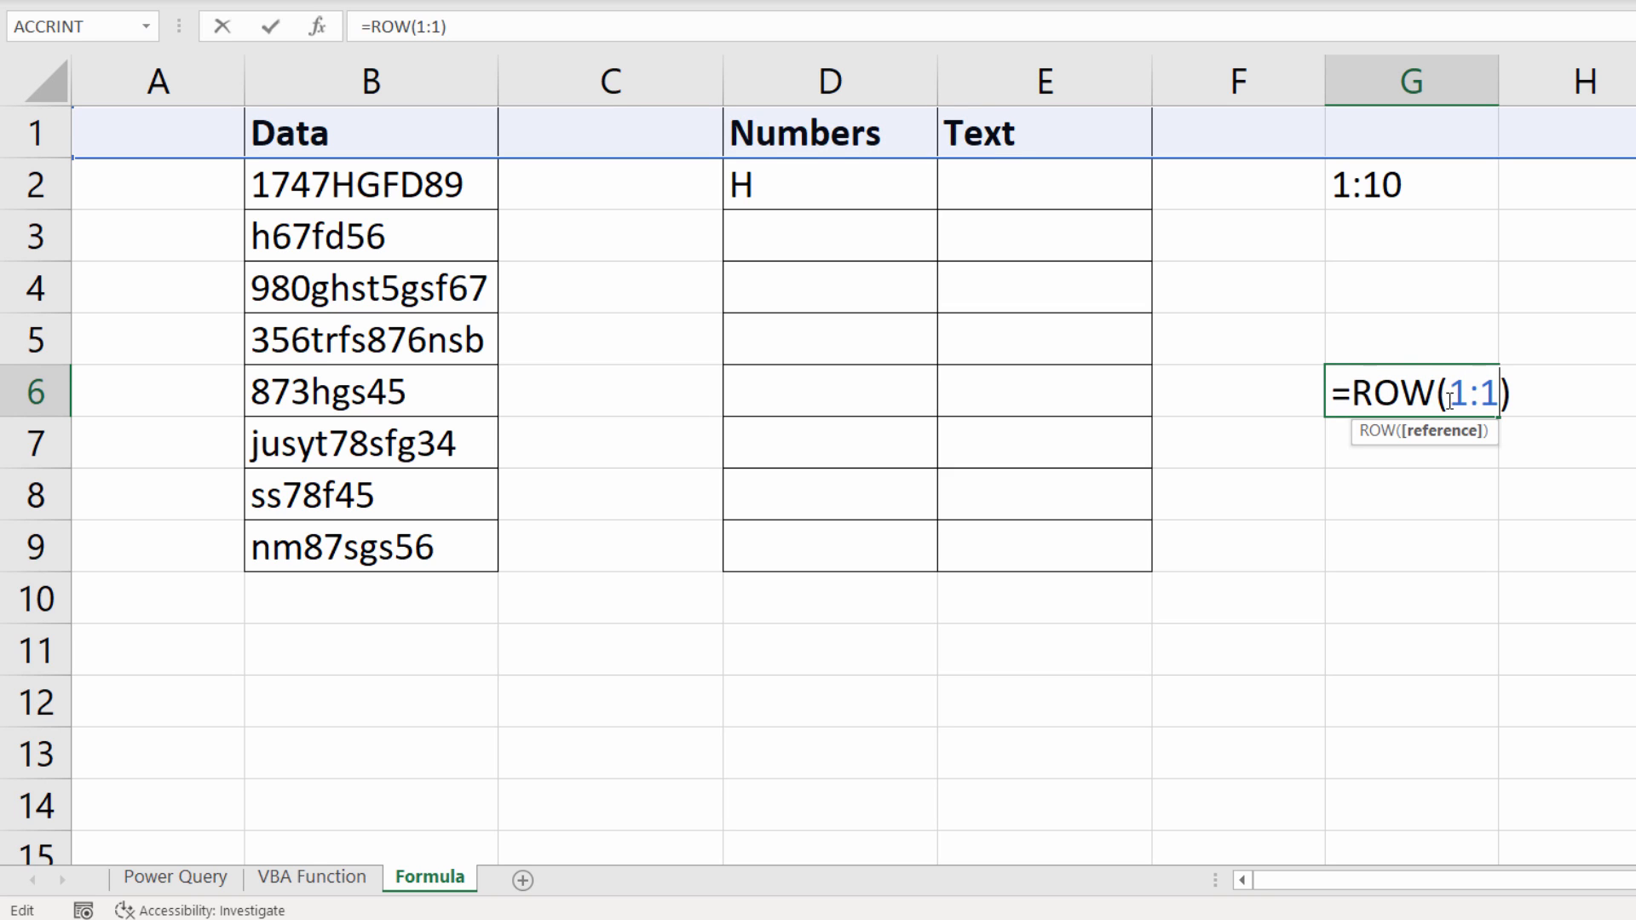
{"action": "key", "text": "alt+Return"}
{"action": "type", "text": "0"}
{"action": "key", "text": "Return"}
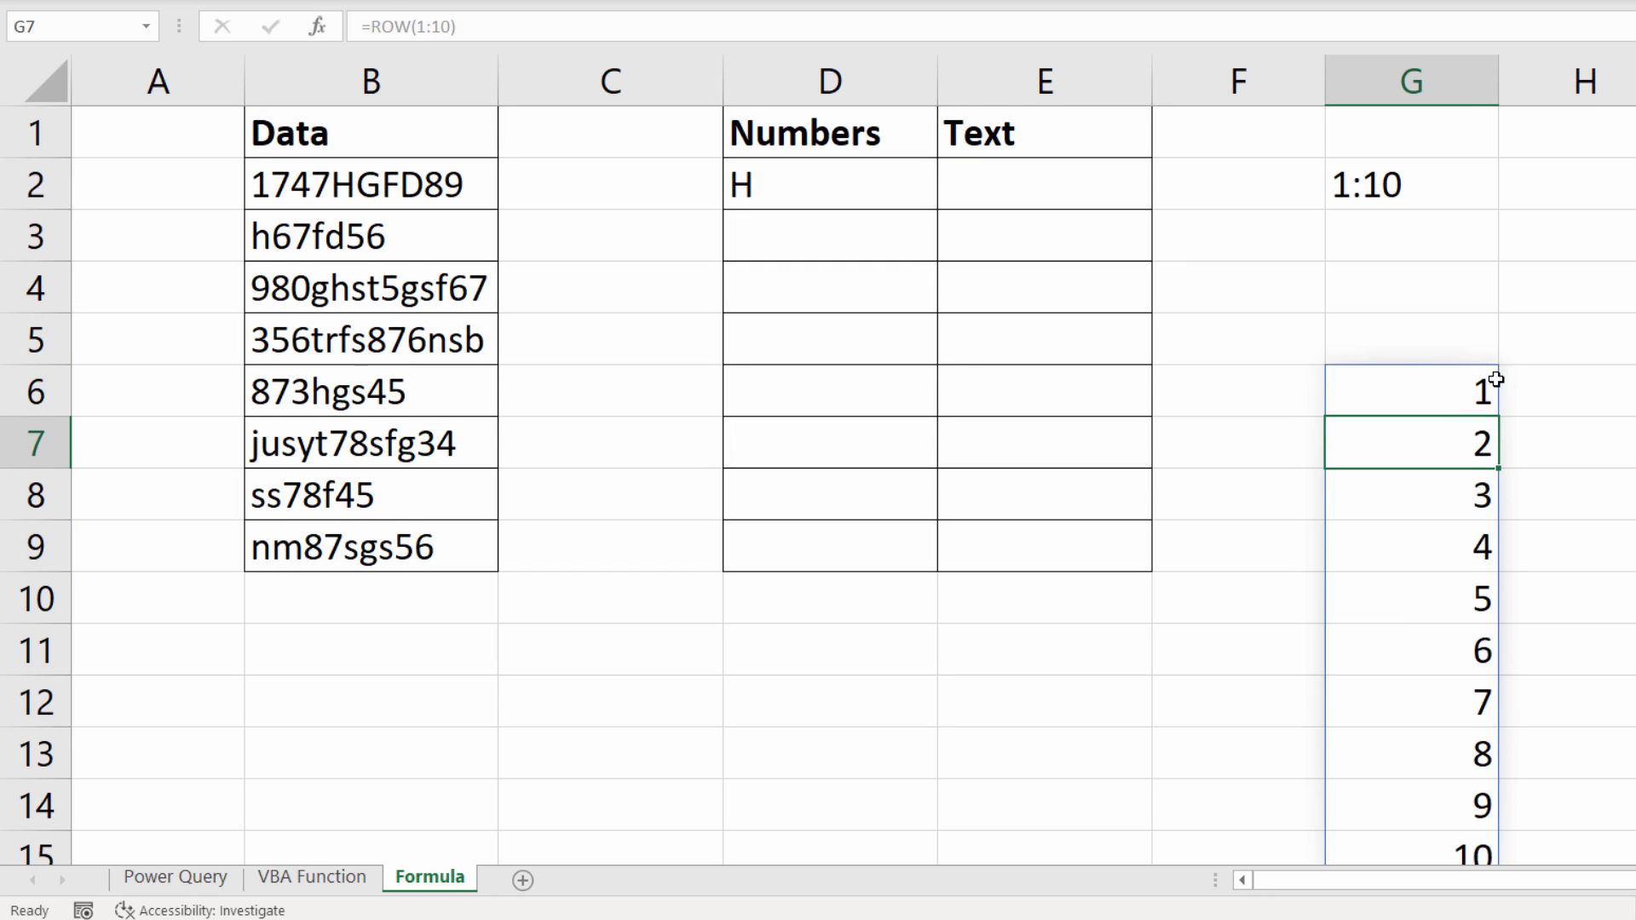
Step: Review the spilled row numbers and evaluate the ROW(1:10) part of the G6 formula in place as an array
{"action": "scroll", "coordinate": [1525, 387], "scroll_direction": "down", "scroll_amount": 2}
{"action": "scroll", "coordinate": [1562, 417], "scroll_direction": "up", "scroll_amount": 1}
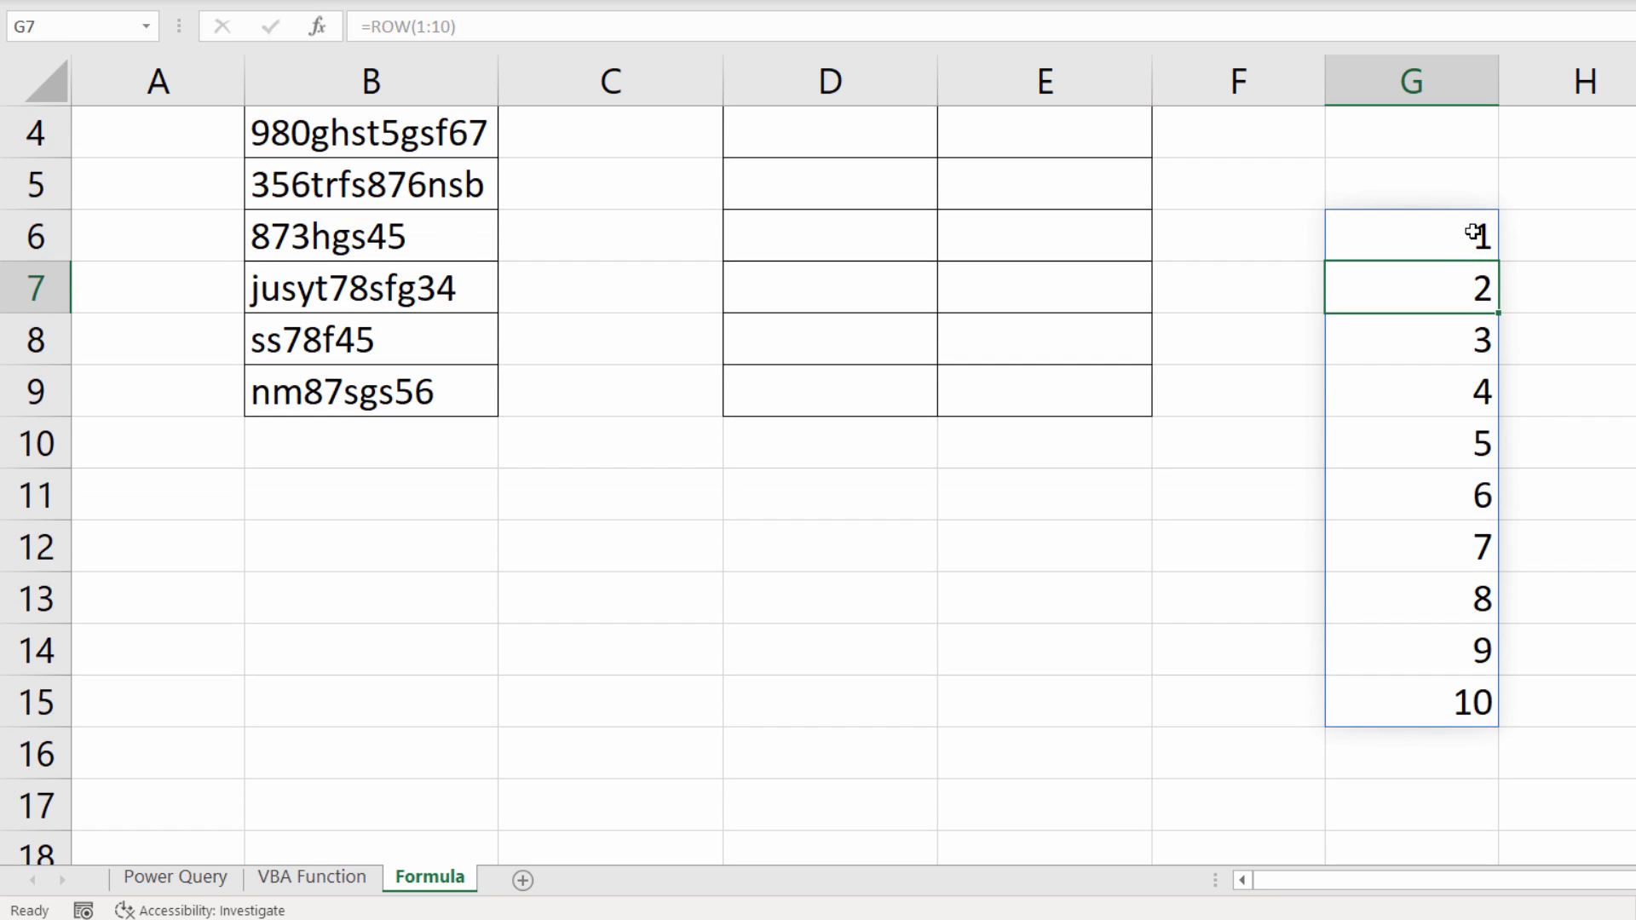
{"action": "scroll", "coordinate": [1500, 303], "scroll_direction": "up", "scroll_amount": 1}
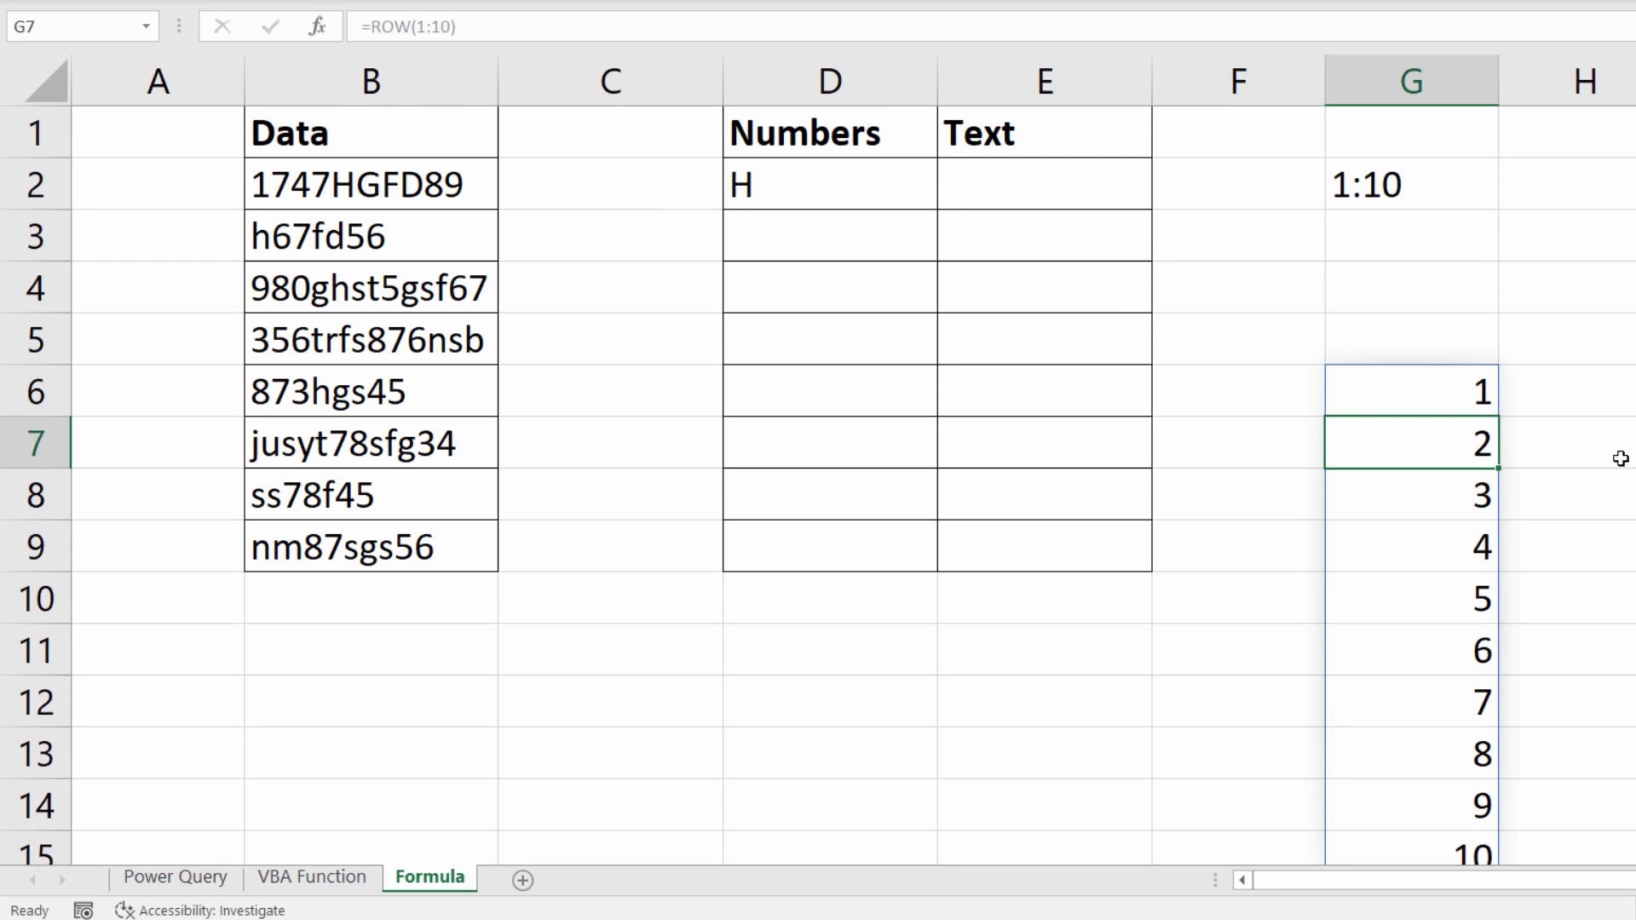
{"action": "scroll", "coordinate": [1581, 397], "scroll_direction": "down", "scroll_amount": 1}
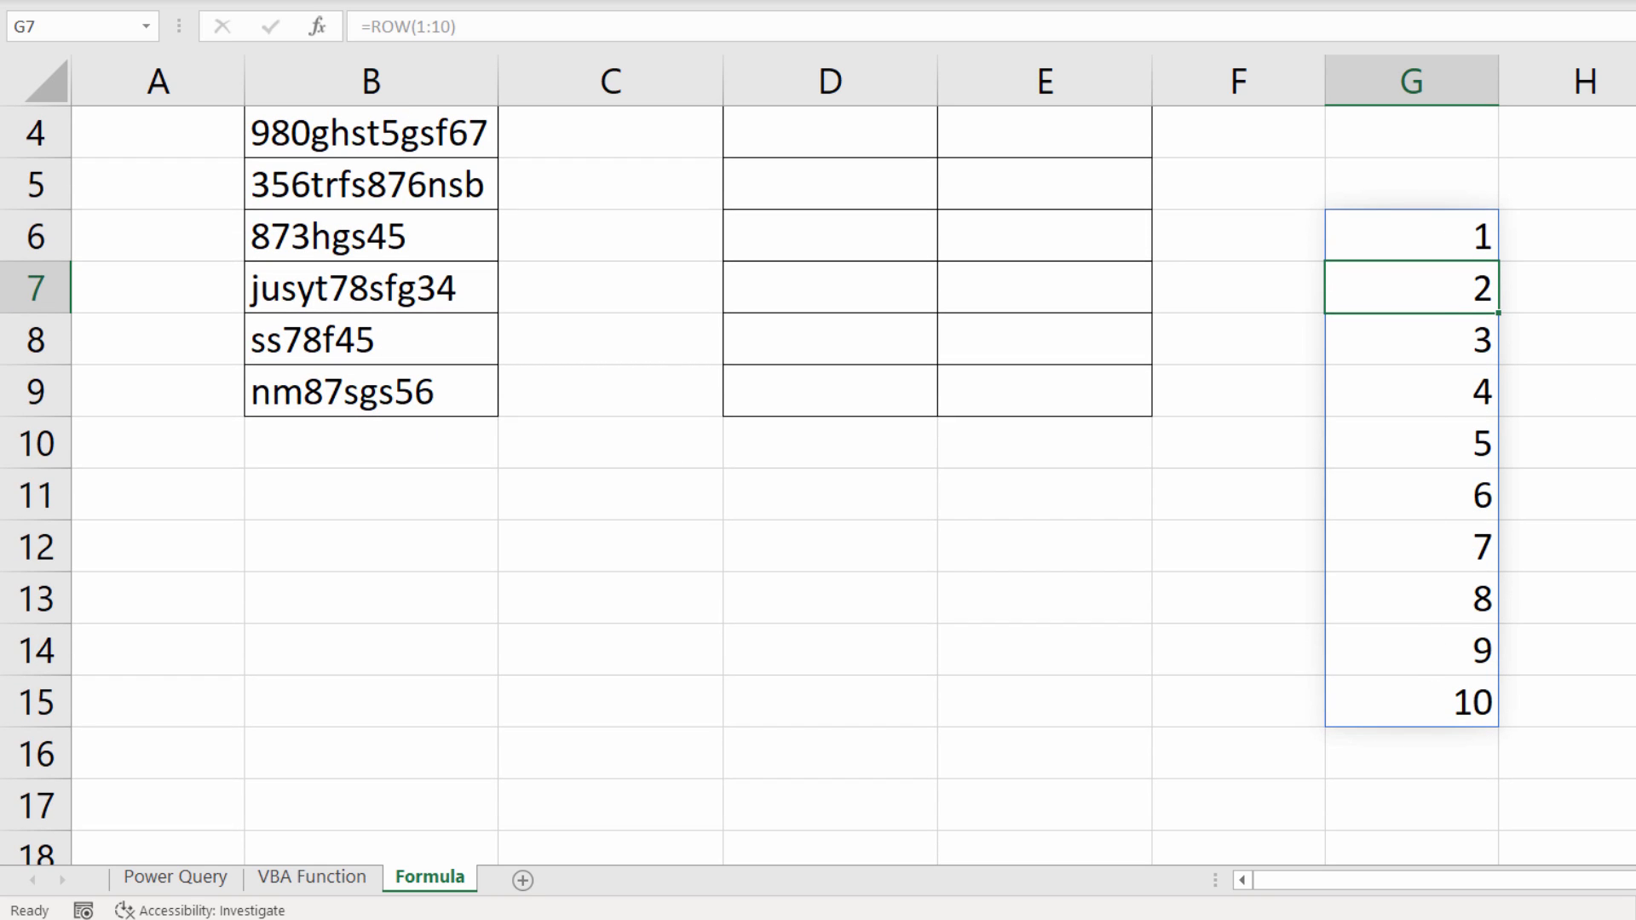
{"action": "double_click", "coordinate": [1453, 242]}
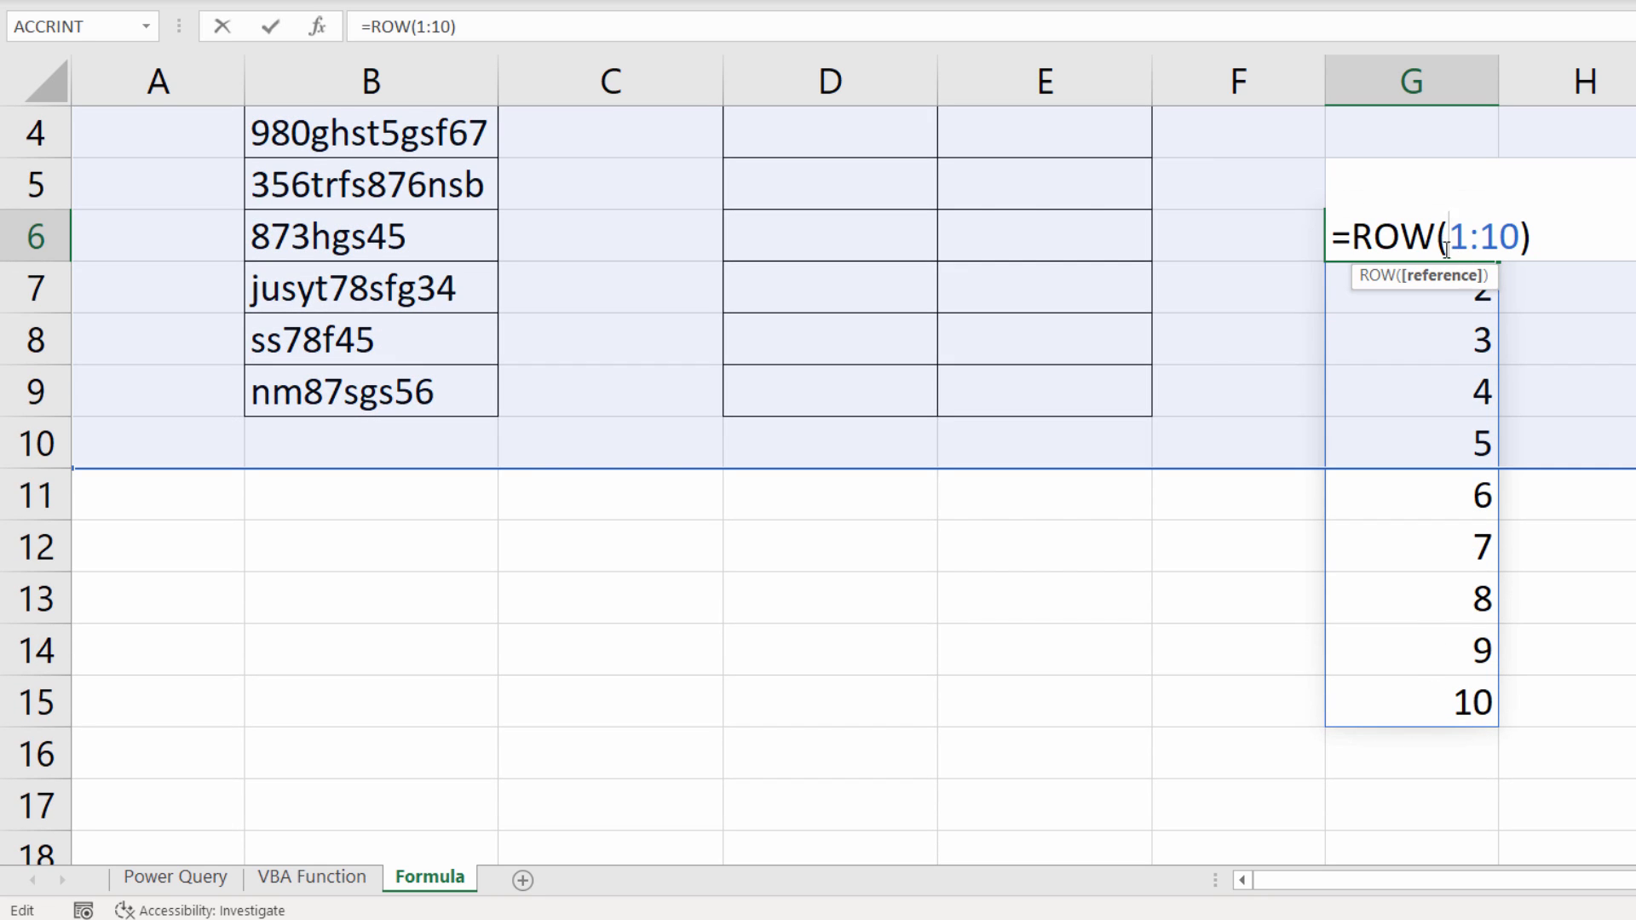
{"action": "left_click_drag", "start_coordinate": [1347, 238], "coordinate": [1594, 238]}
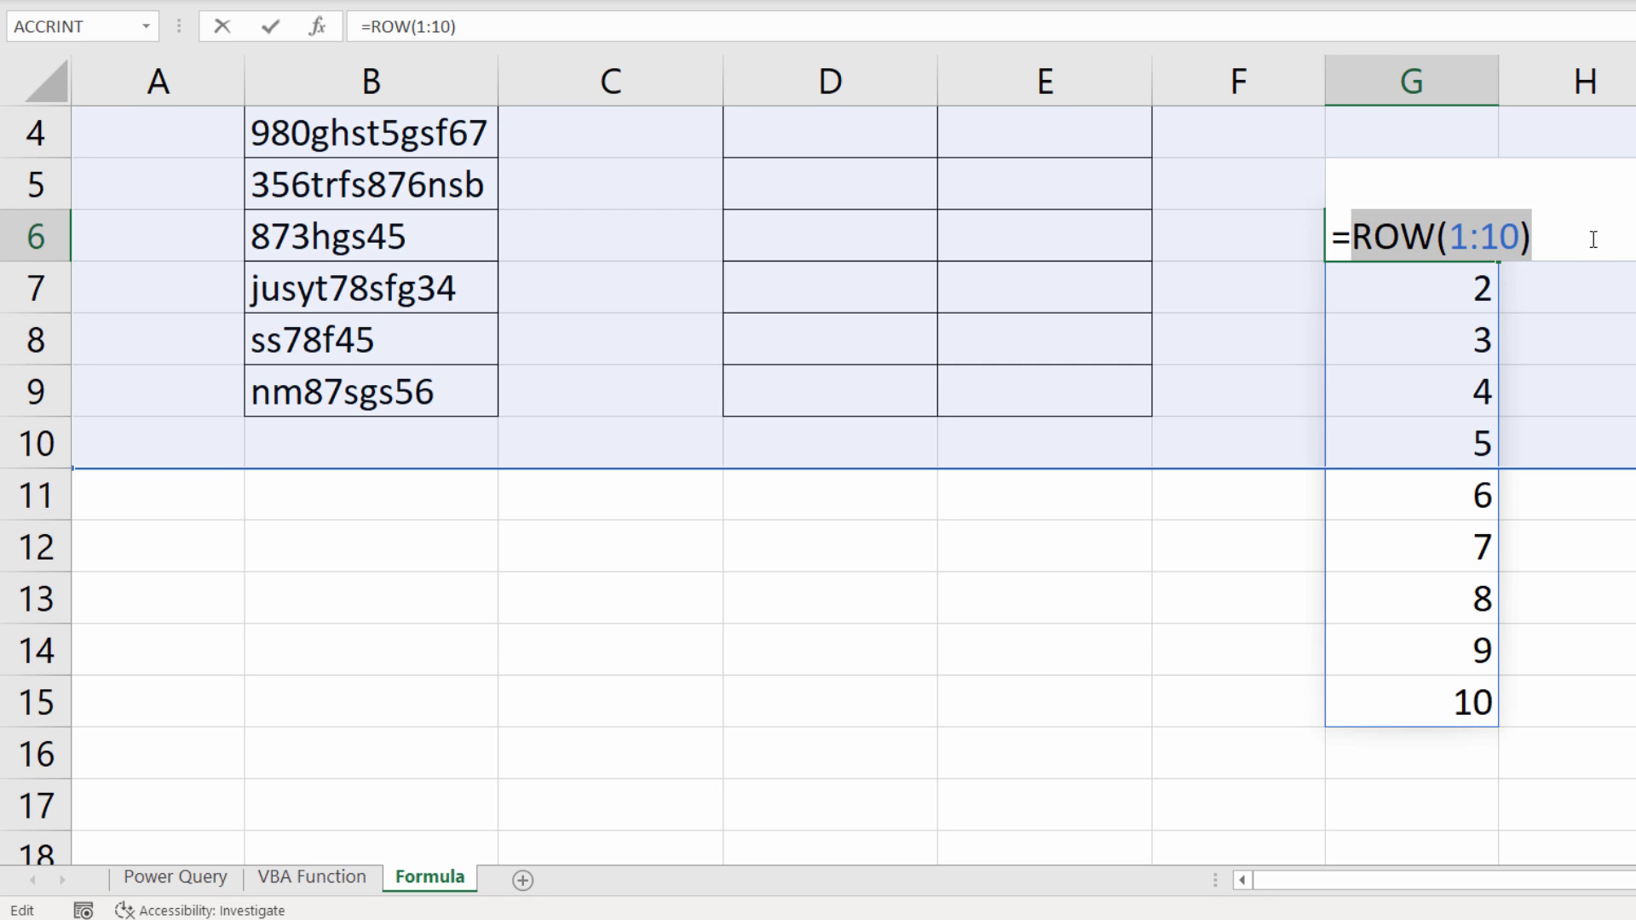
{"action": "key", "text": "F9"}
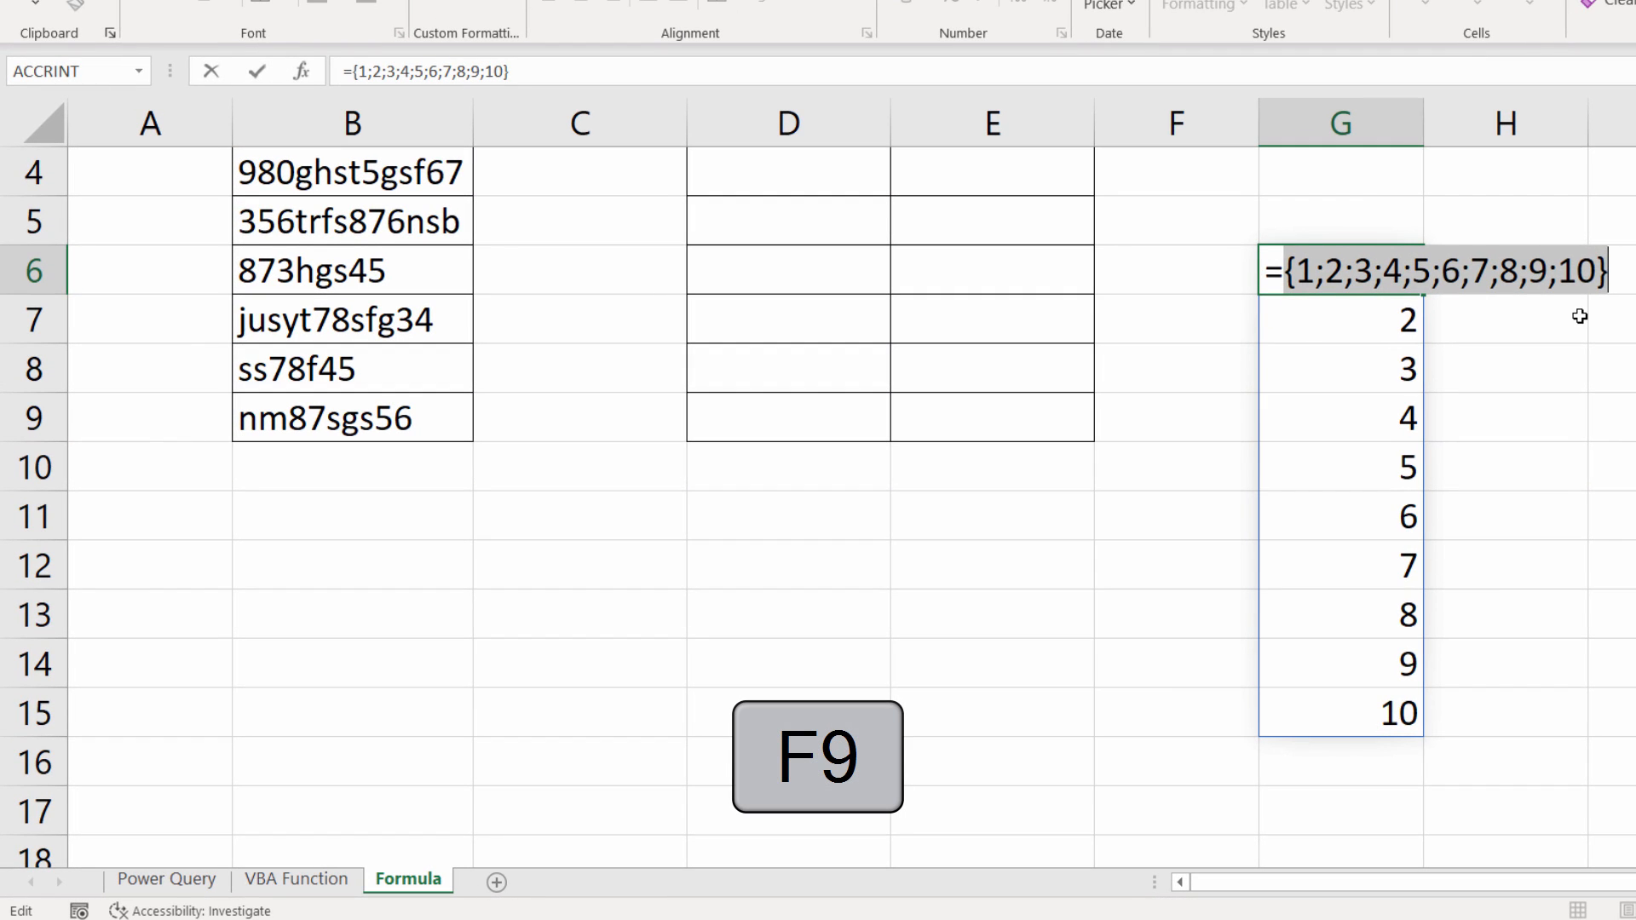
Step: Try to wrap the G2 formula in ROW as =ROW("1:"&LEN(B2))
{"action": "key", "text": "Escape"}
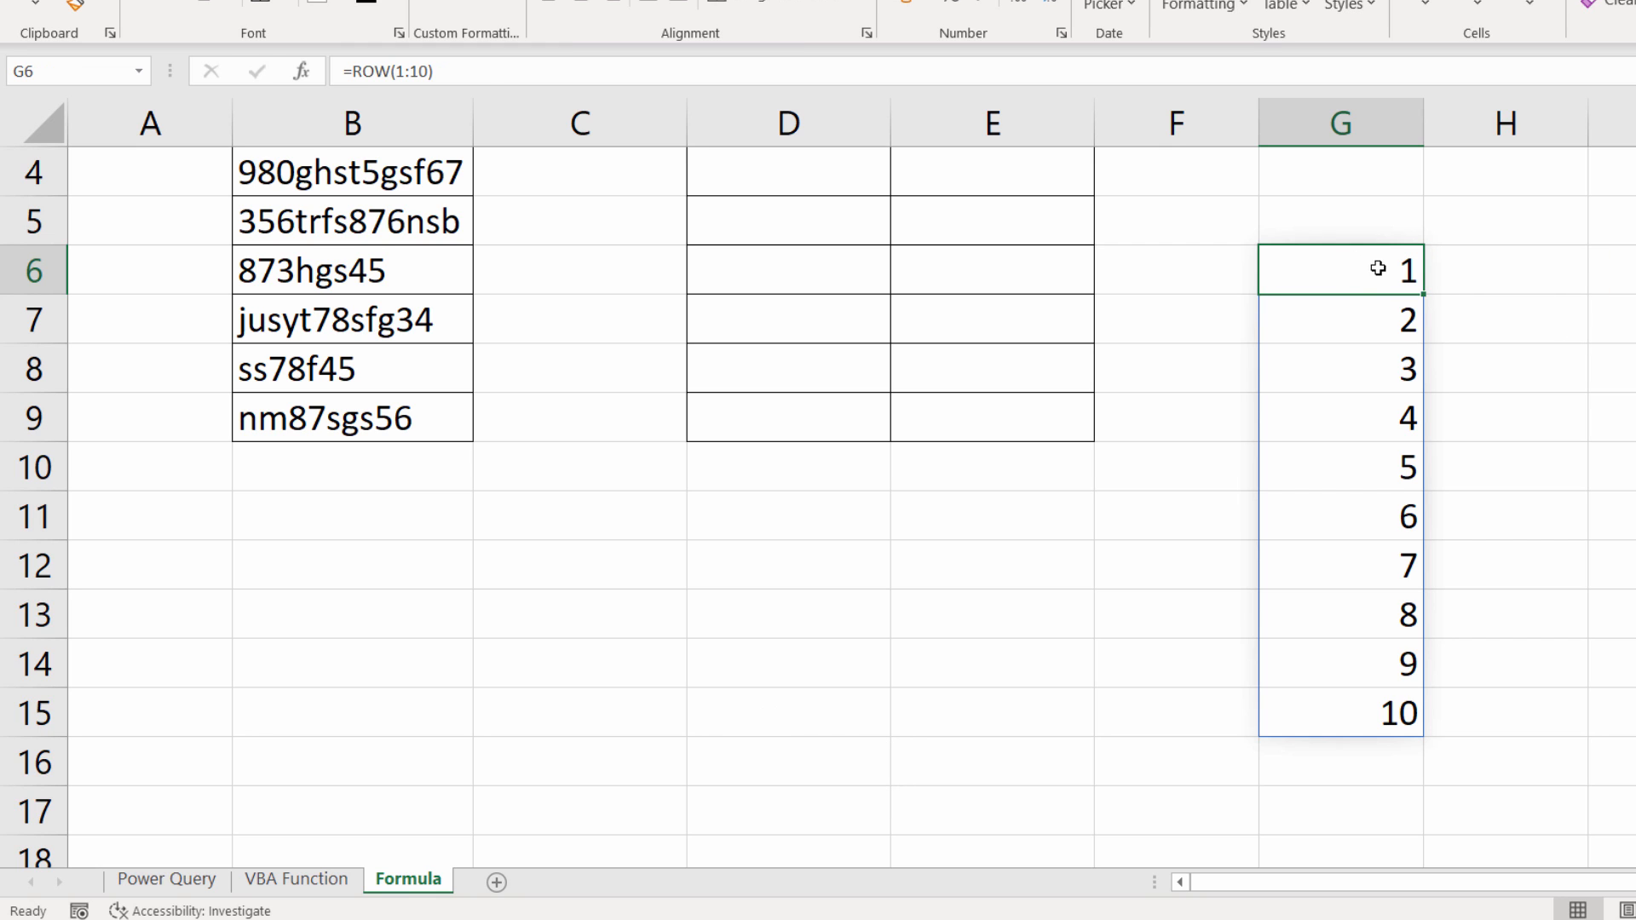
{"action": "scroll", "coordinate": [1510, 315], "scroll_direction": "up", "scroll_amount": 1}
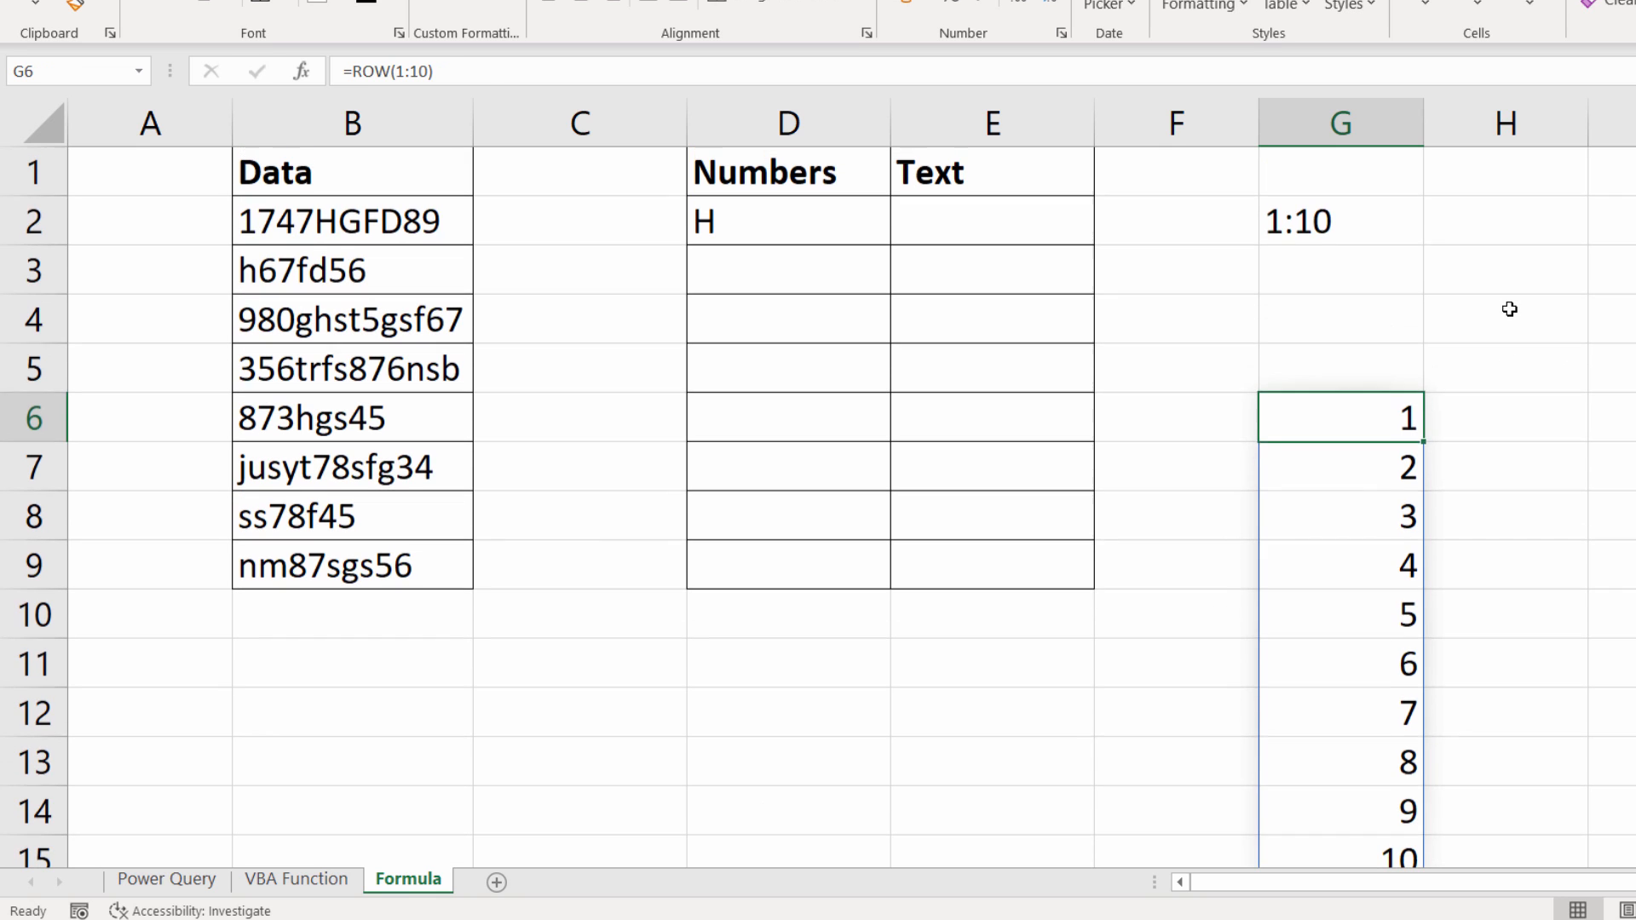
{"action": "left_click", "coordinate": [1343, 235]}
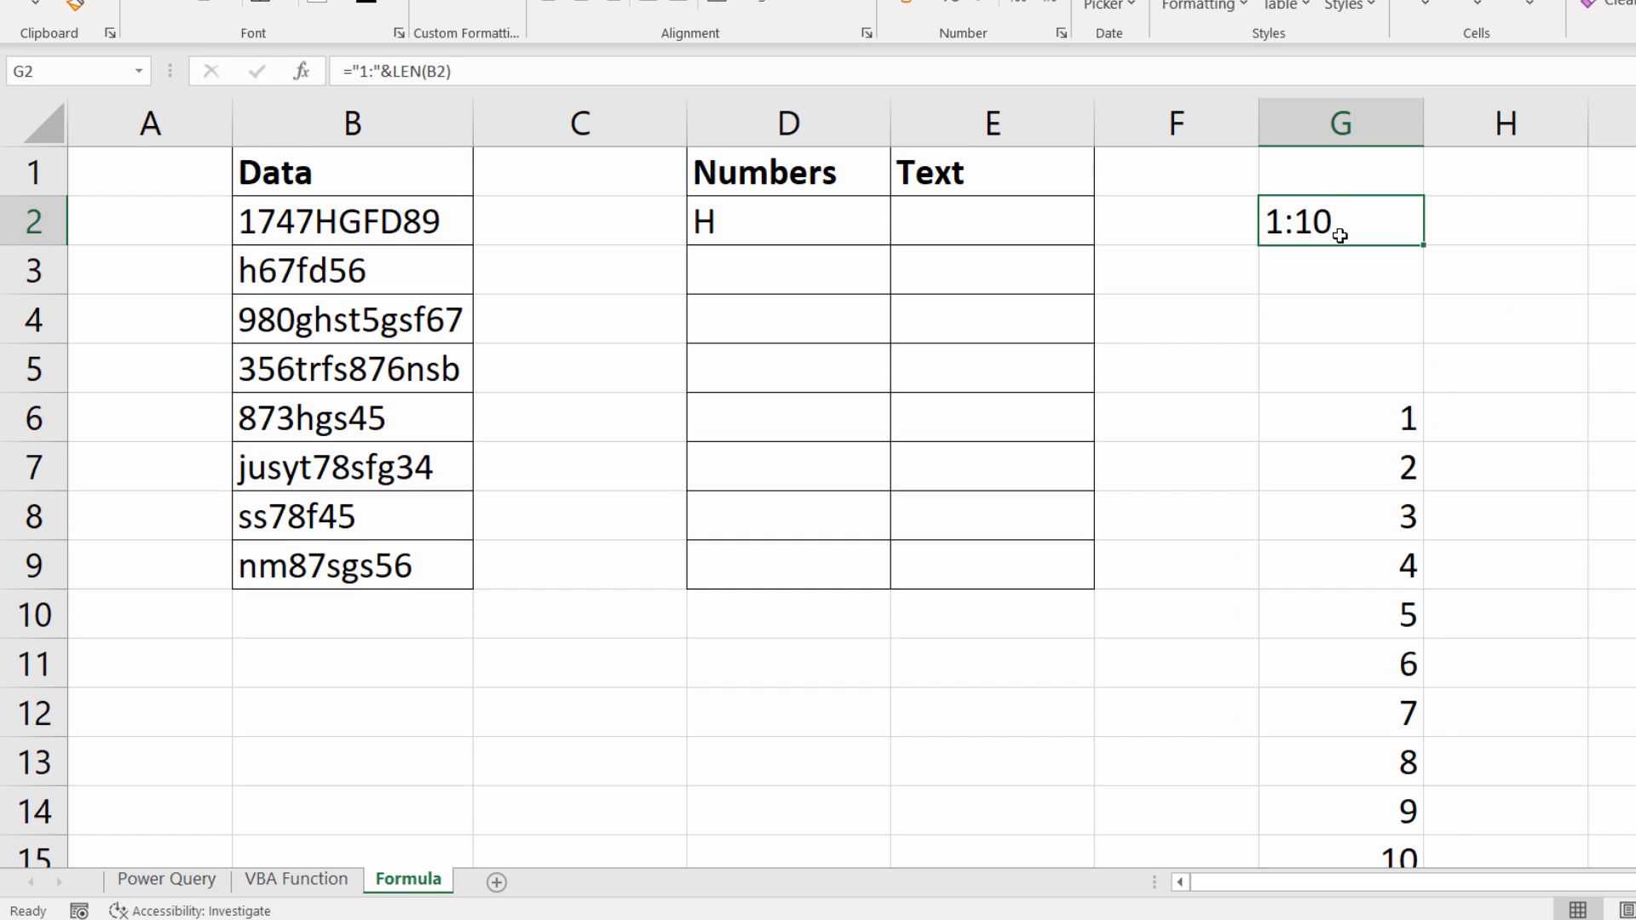
{"action": "double_click", "coordinate": [1285, 225]}
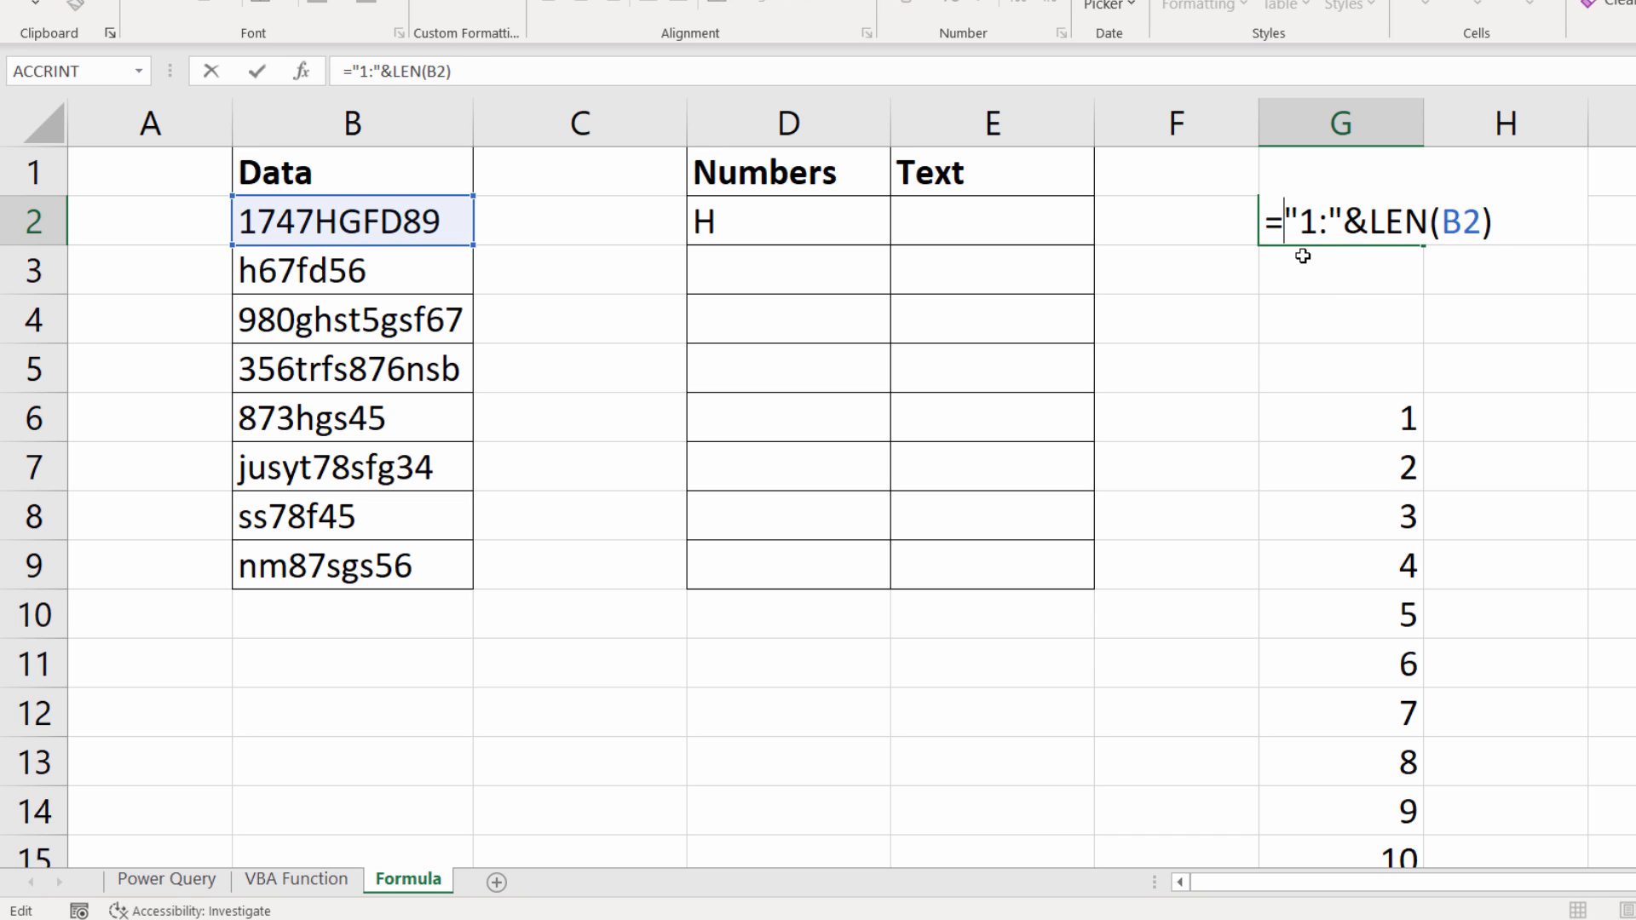
{"action": "type", "text": "row("}
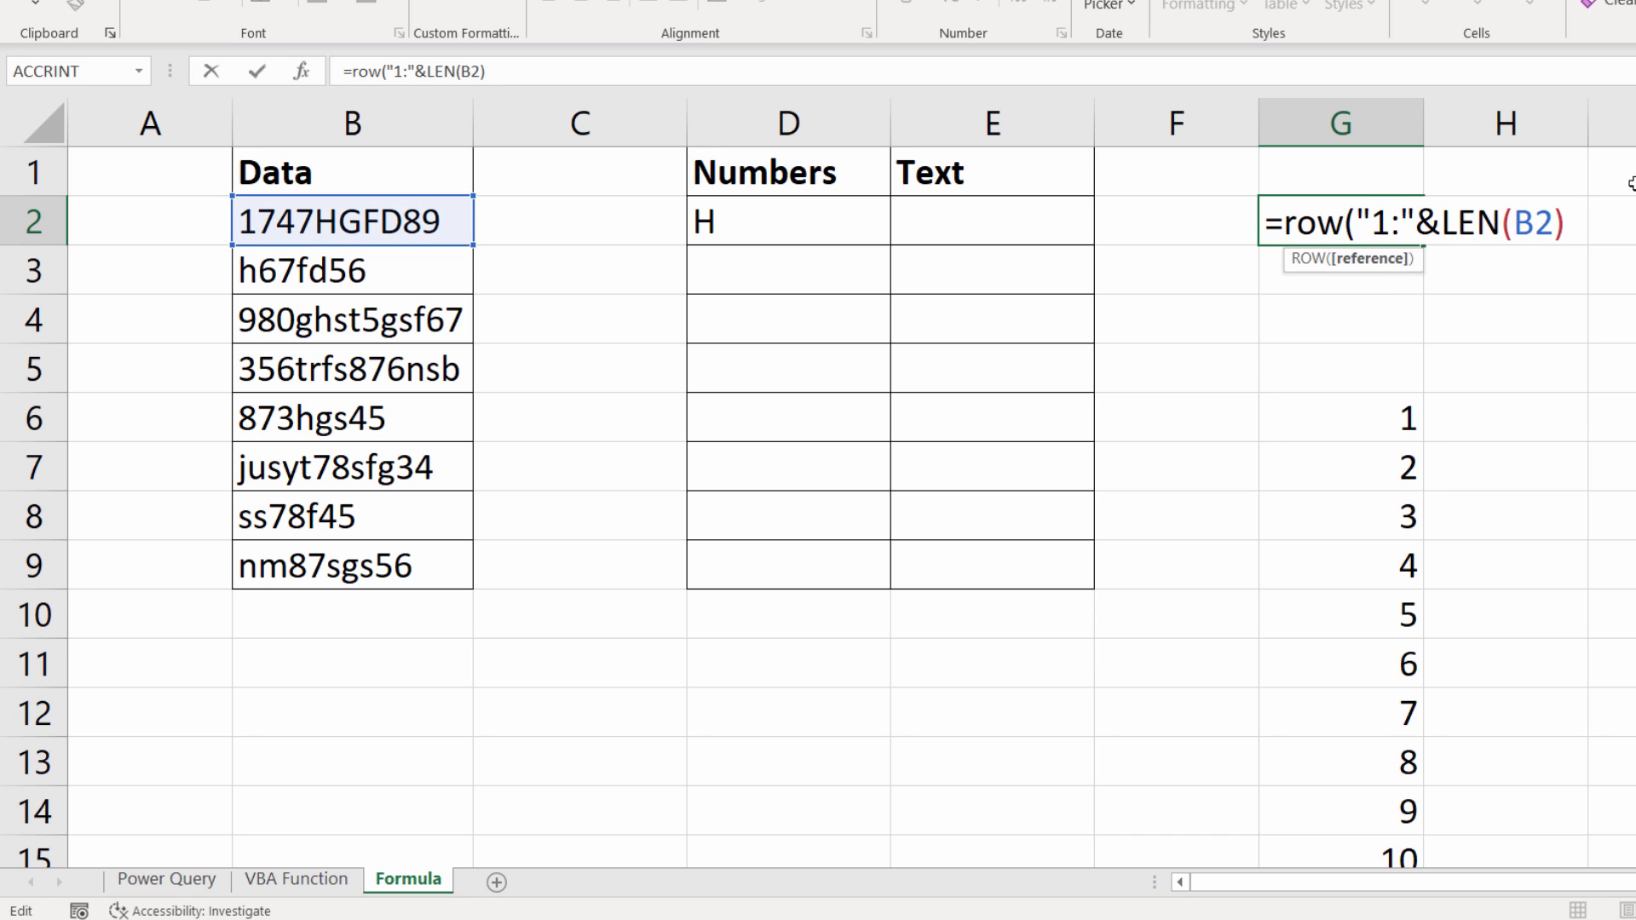
{"action": "key", "text": "End"}
{"action": "type", "text": ")"}
{"action": "key", "text": "Return"}
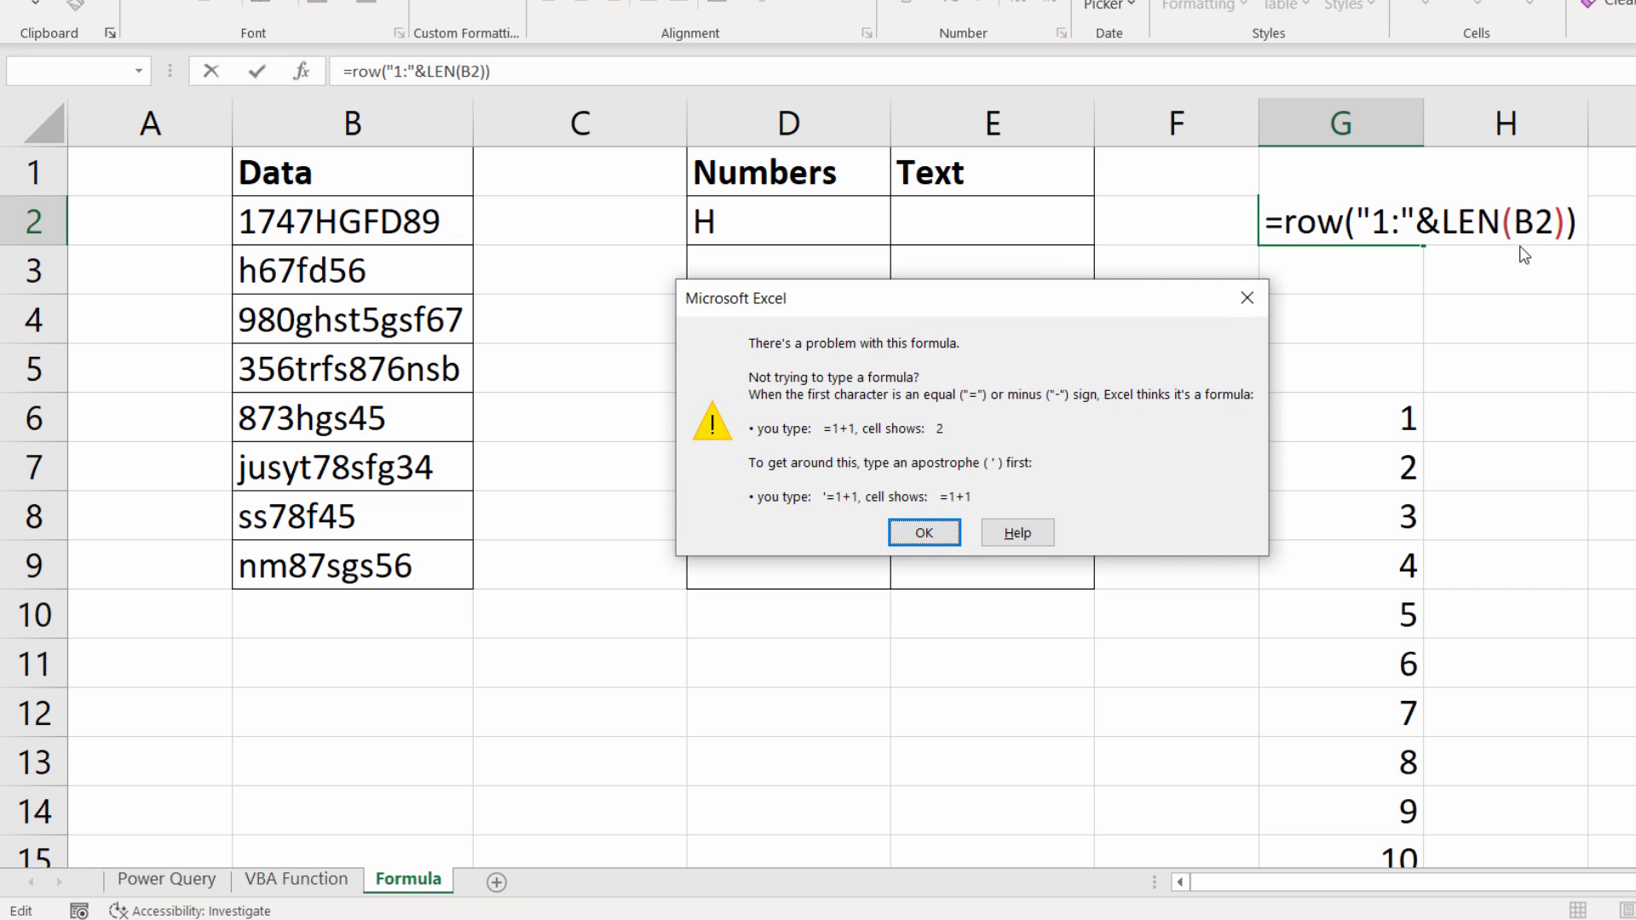
{"action": "left_click", "coordinate": [925, 533]}
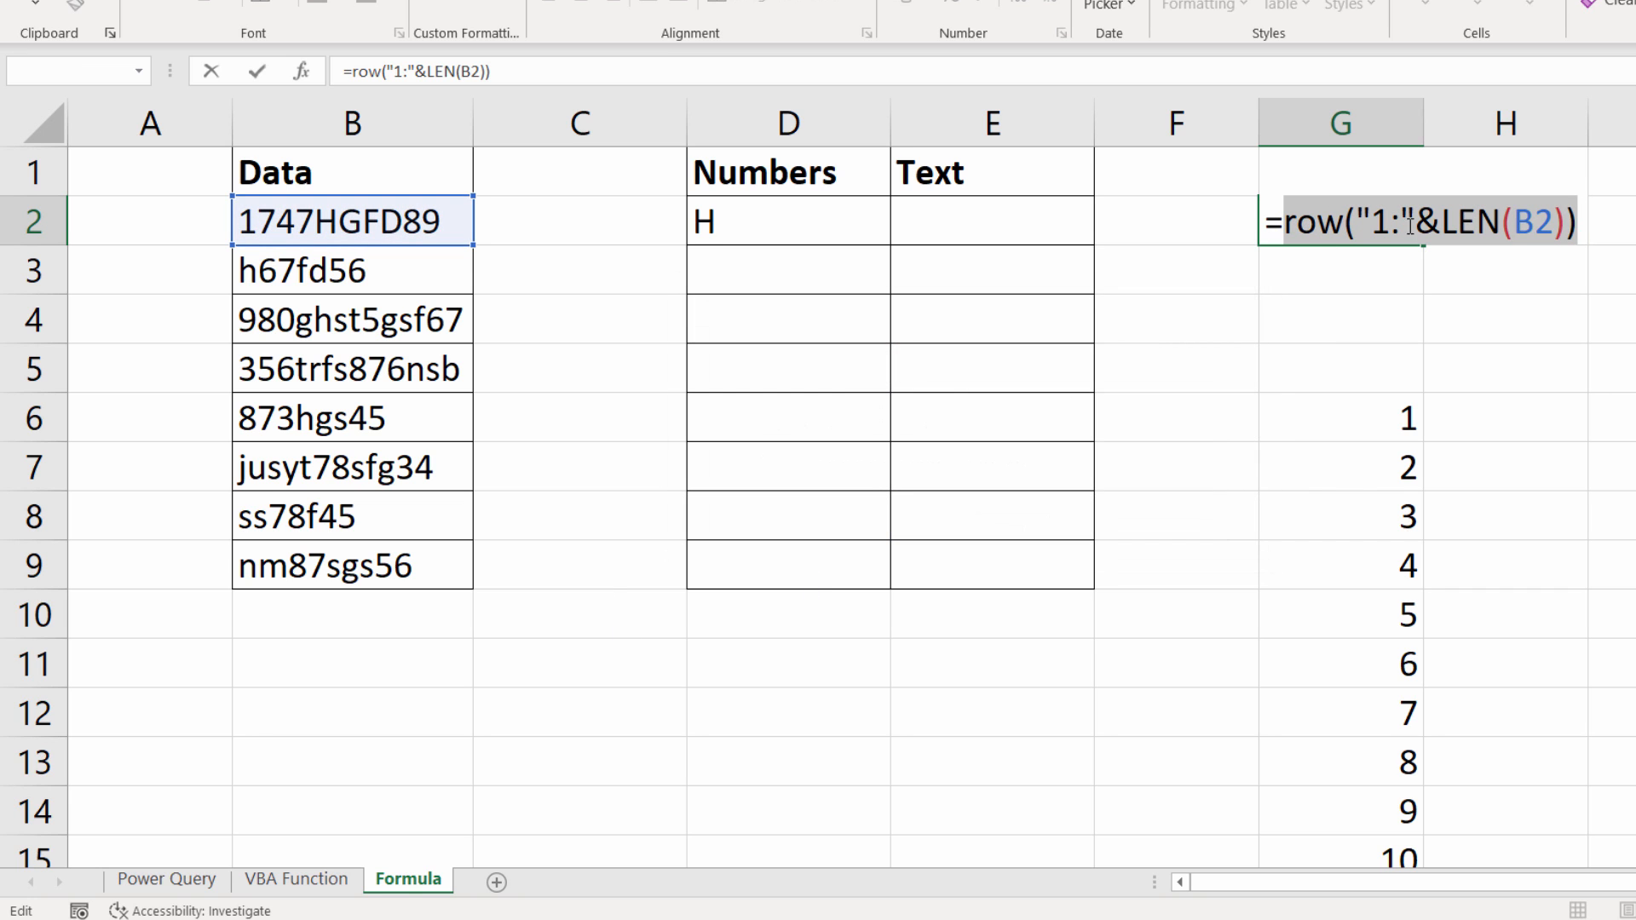
Step: Insert INDIRECT inside ROW in G2 so the formula reads =ROW(INDIRECT("1:"&LEN(B2)))
{"action": "left_click", "coordinate": [1356, 223]}
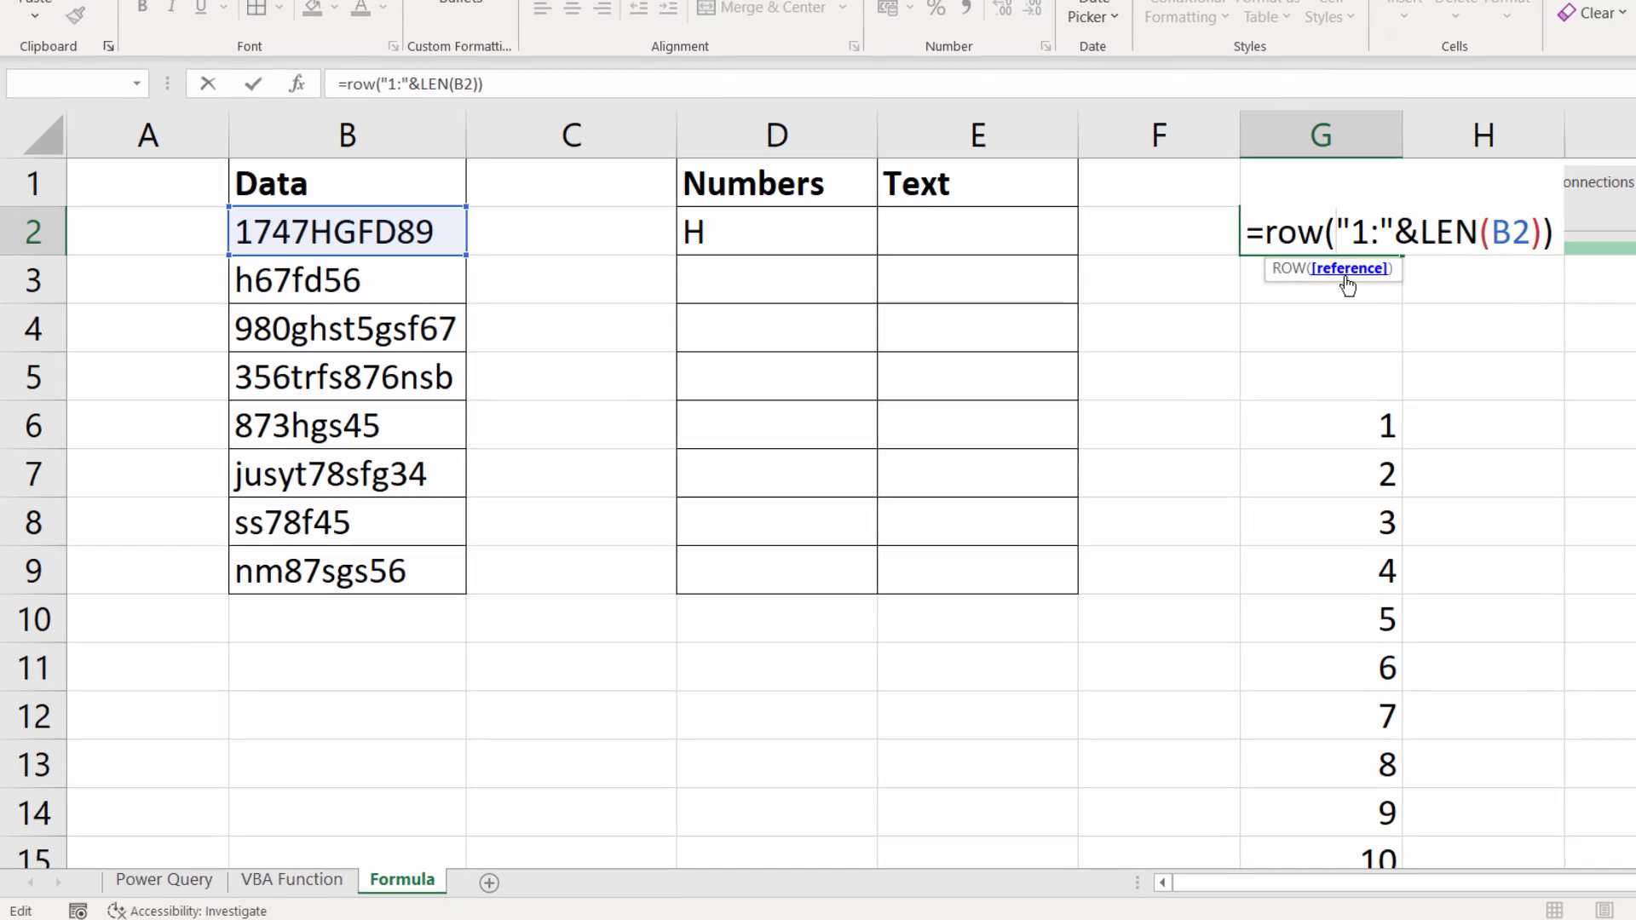
{"action": "type", "text": "in"}
{"action": "type", "text": "direct"}
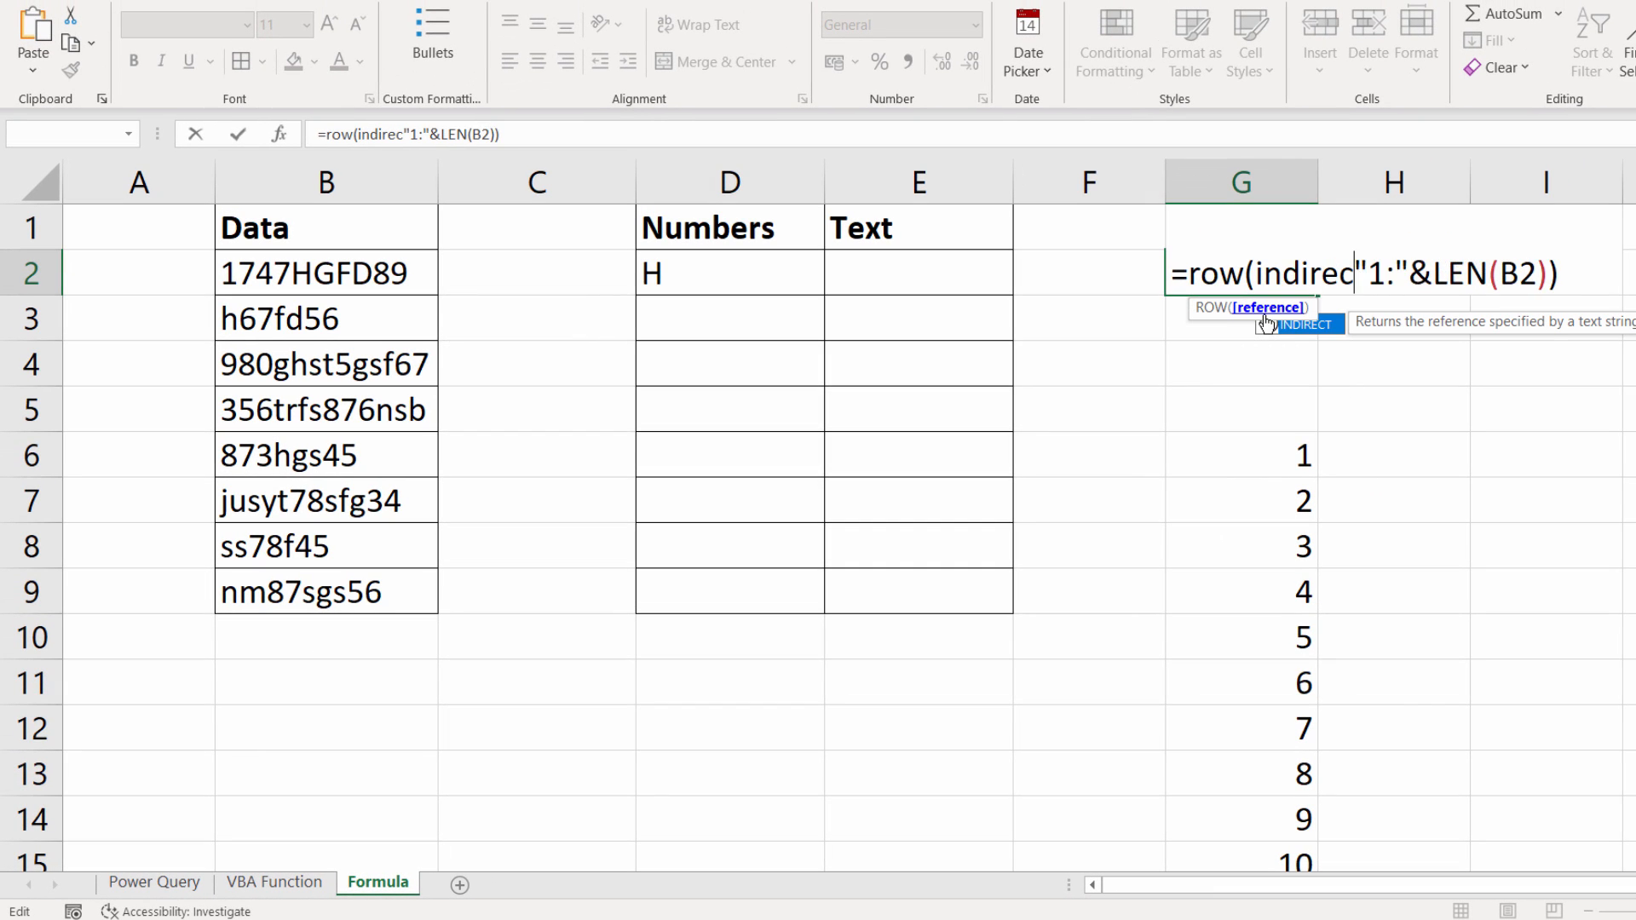
{"action": "type", "text": "("}
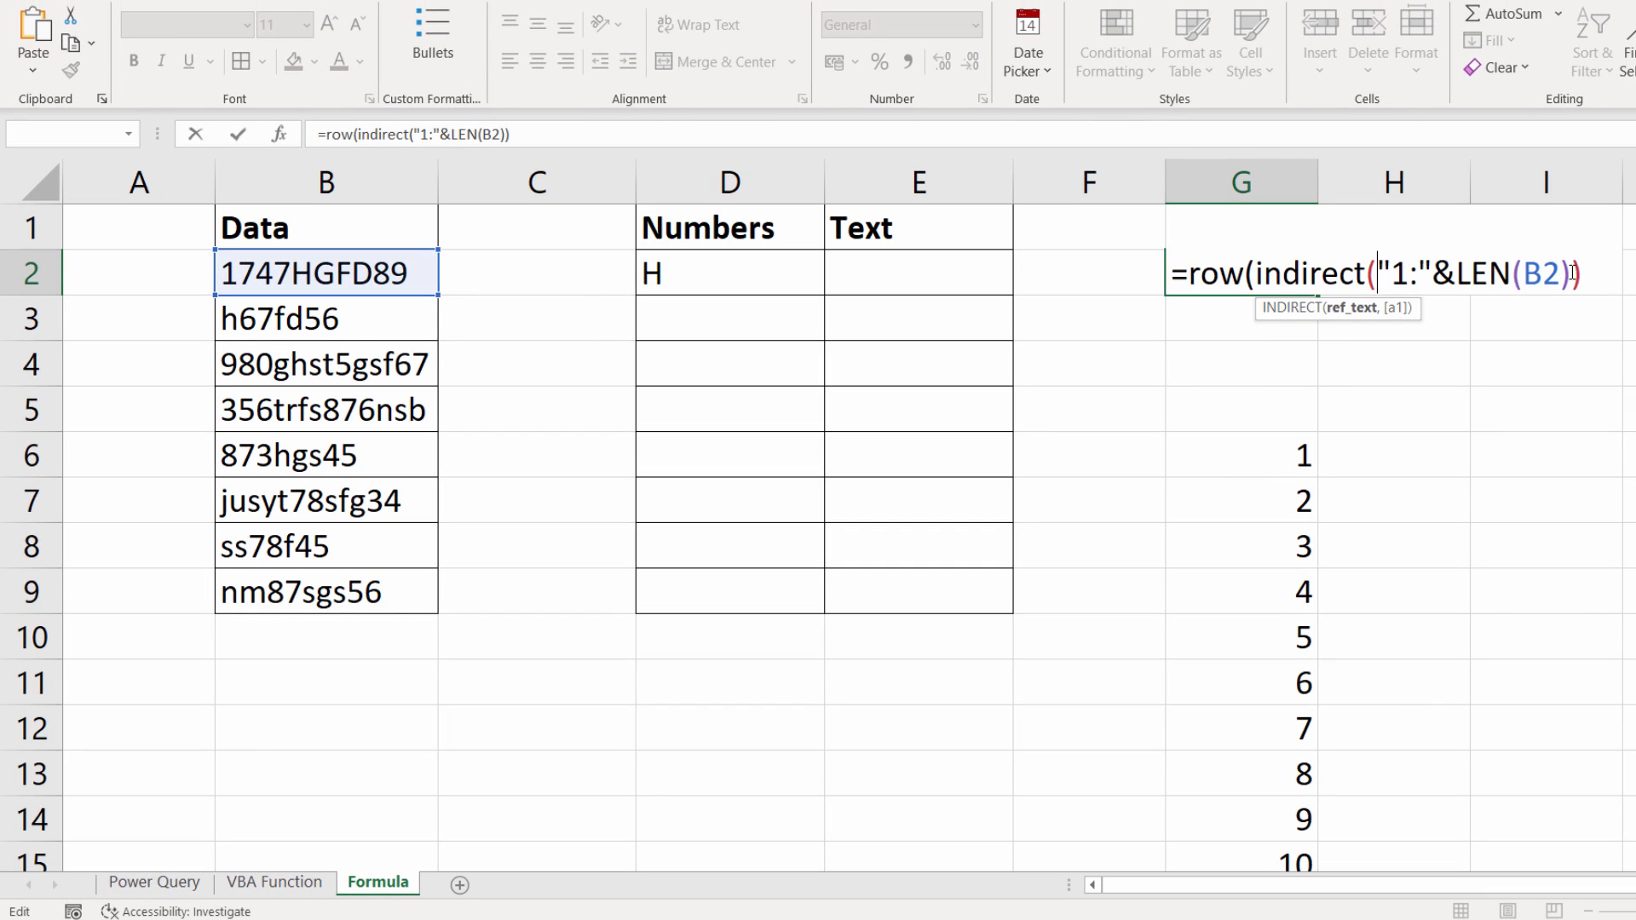
{"action": "type", "text": "\"1:\"&LEN(B2)))"}
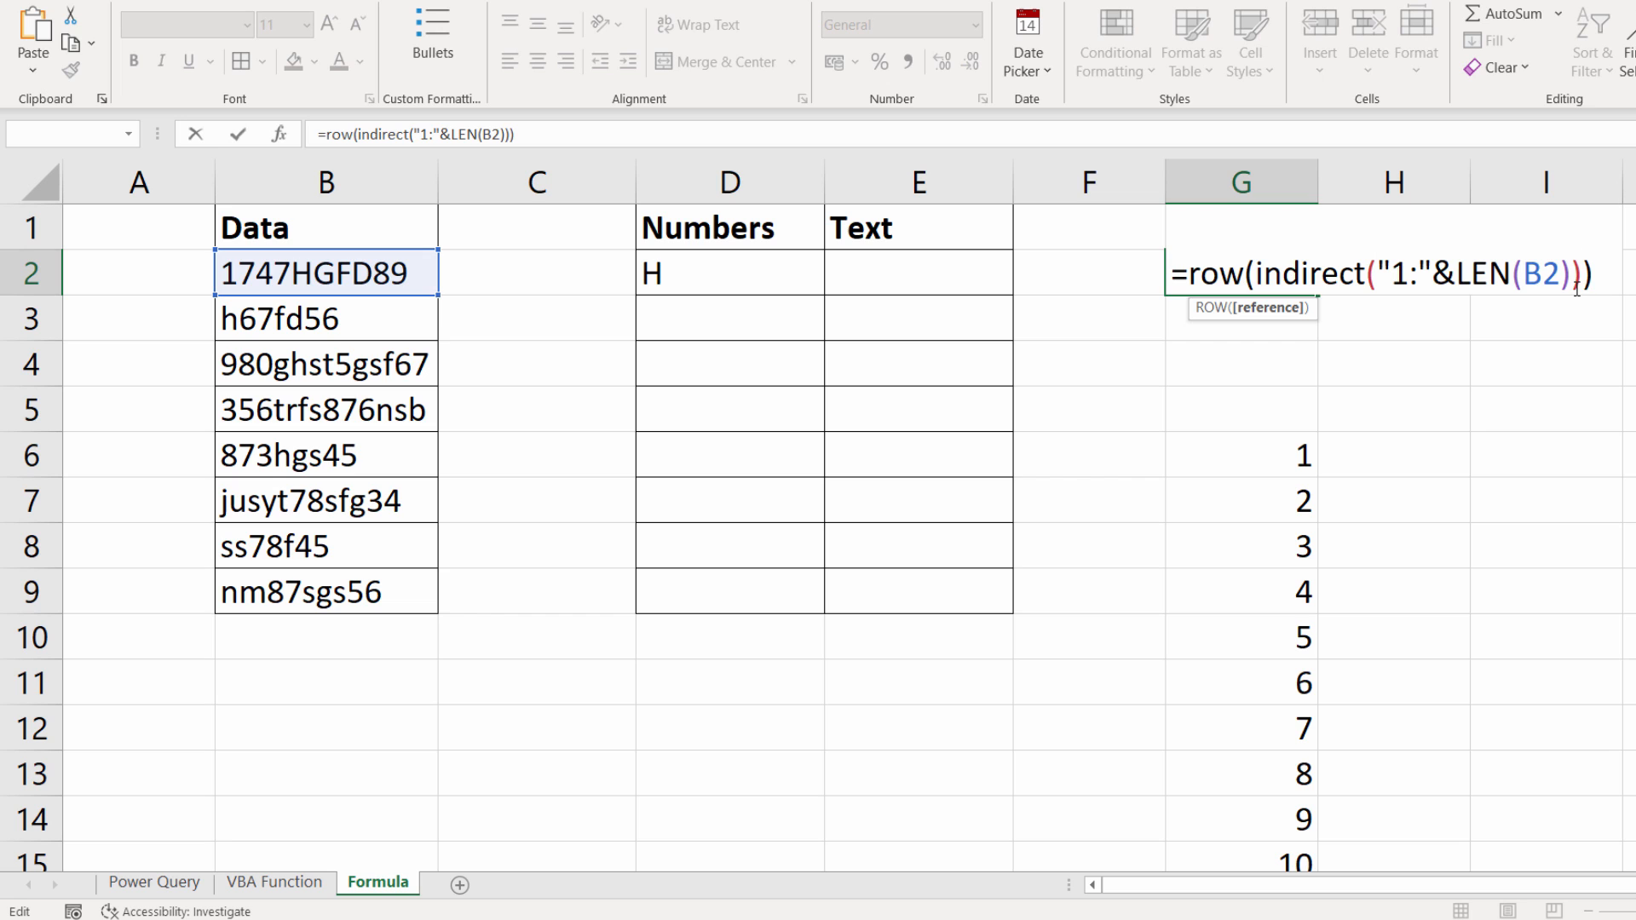
{"action": "key", "text": "Return"}
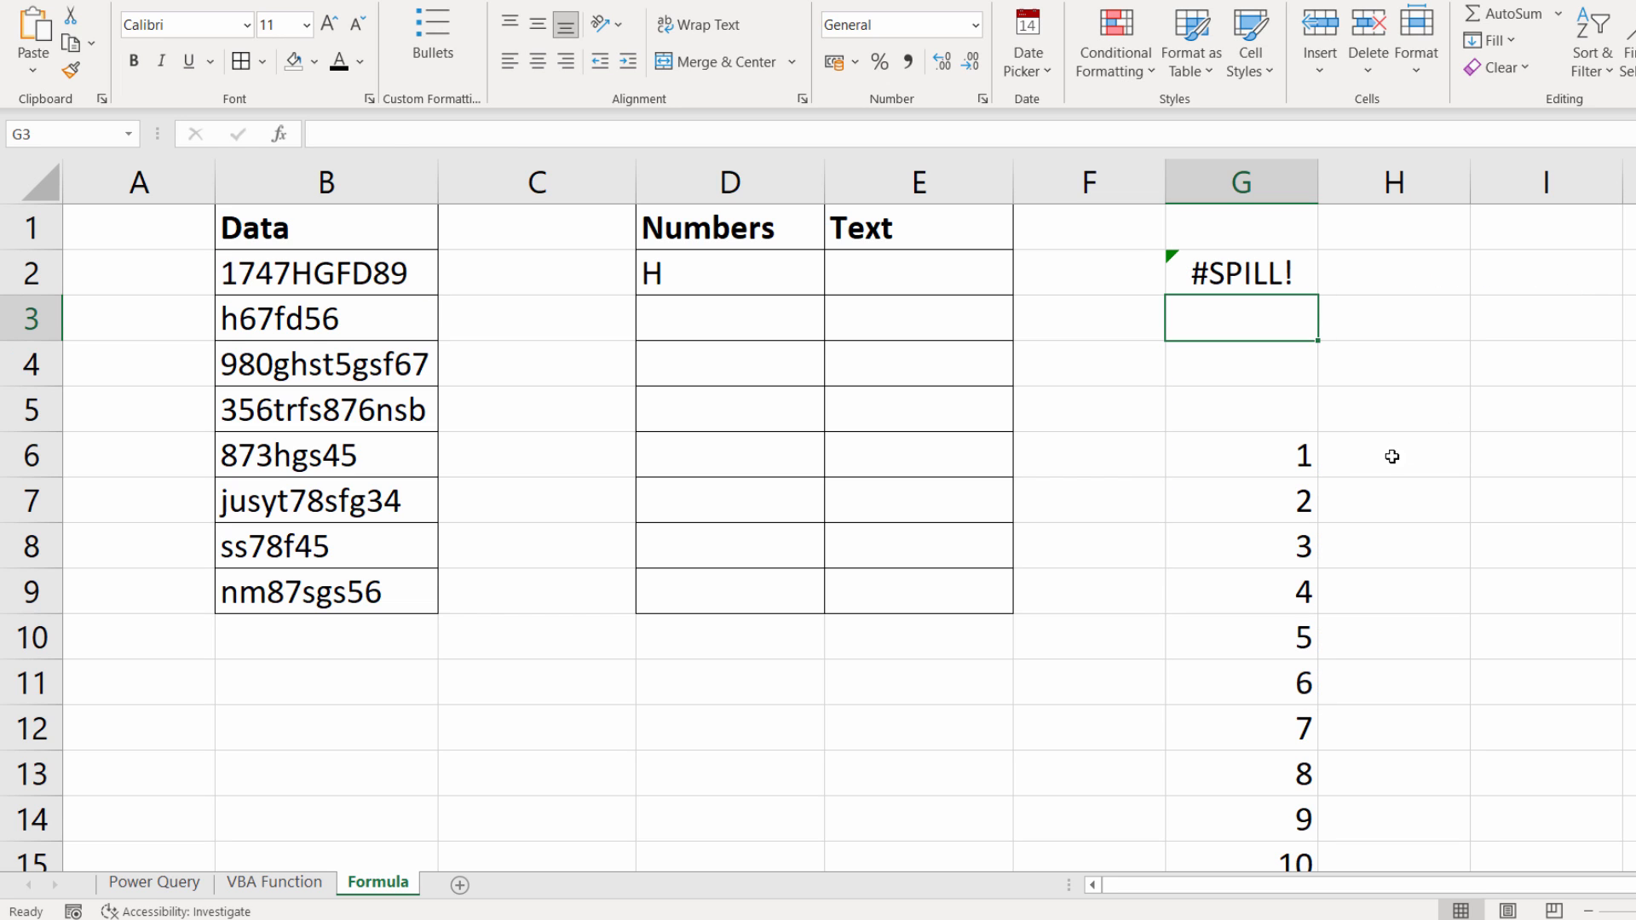
Step: Delete the =ROW(1:10) spill range starting in G6
{"action": "left_click_drag", "start_coordinate": [1301, 457], "coordinate": [1243, 861]}
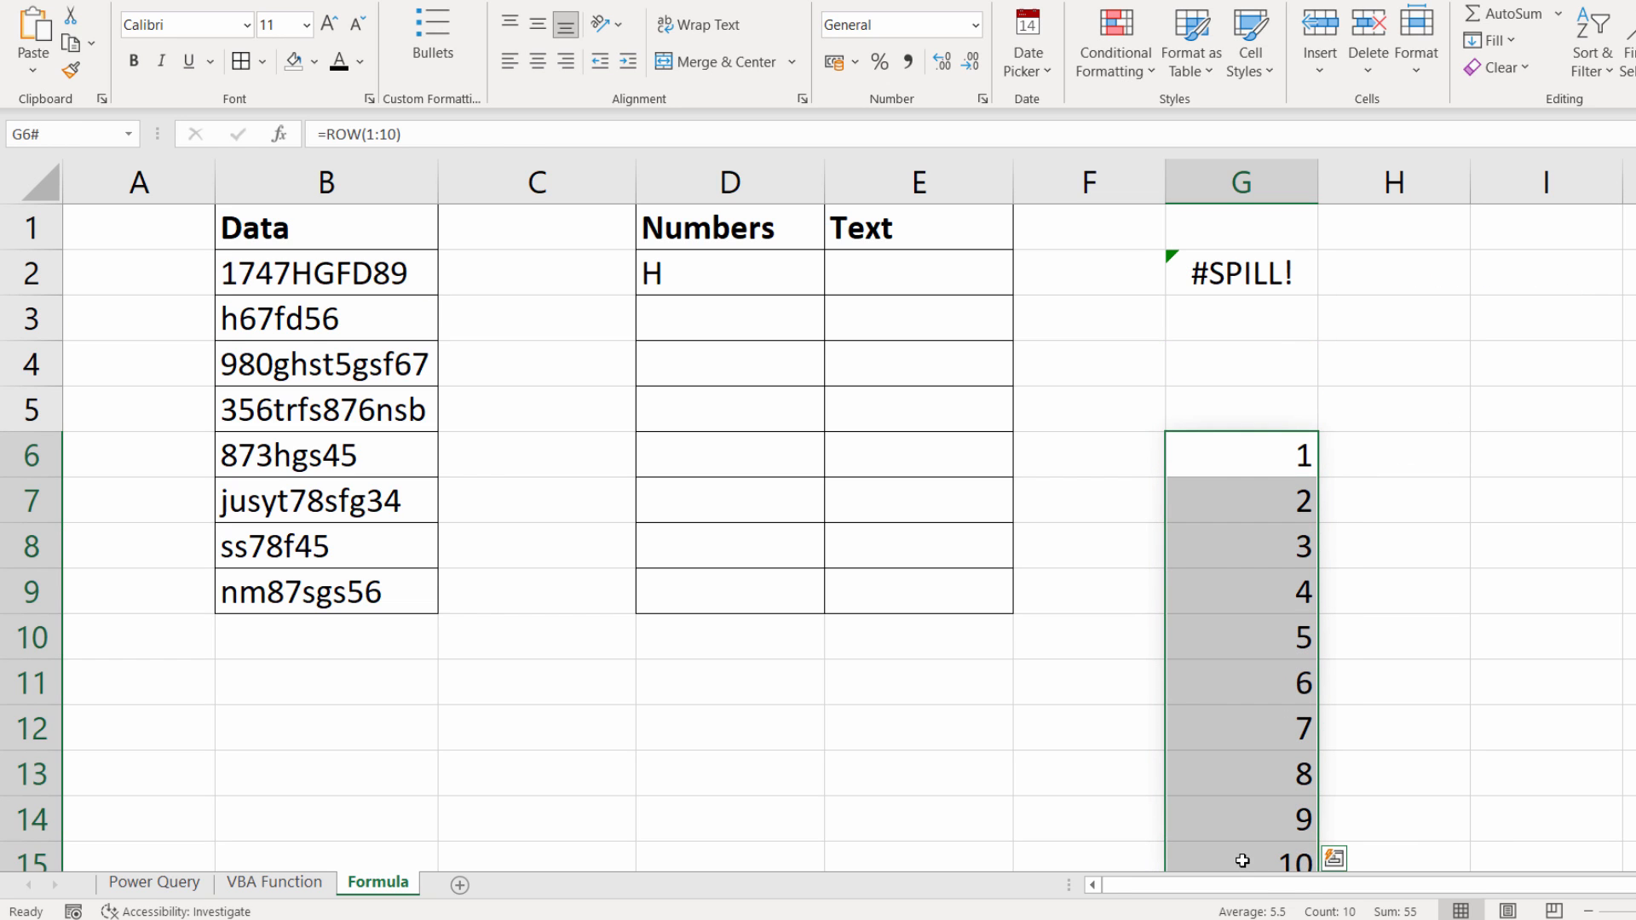
{"action": "key", "text": "Delete"}
{"action": "left_click", "coordinate": [1533, 479]}
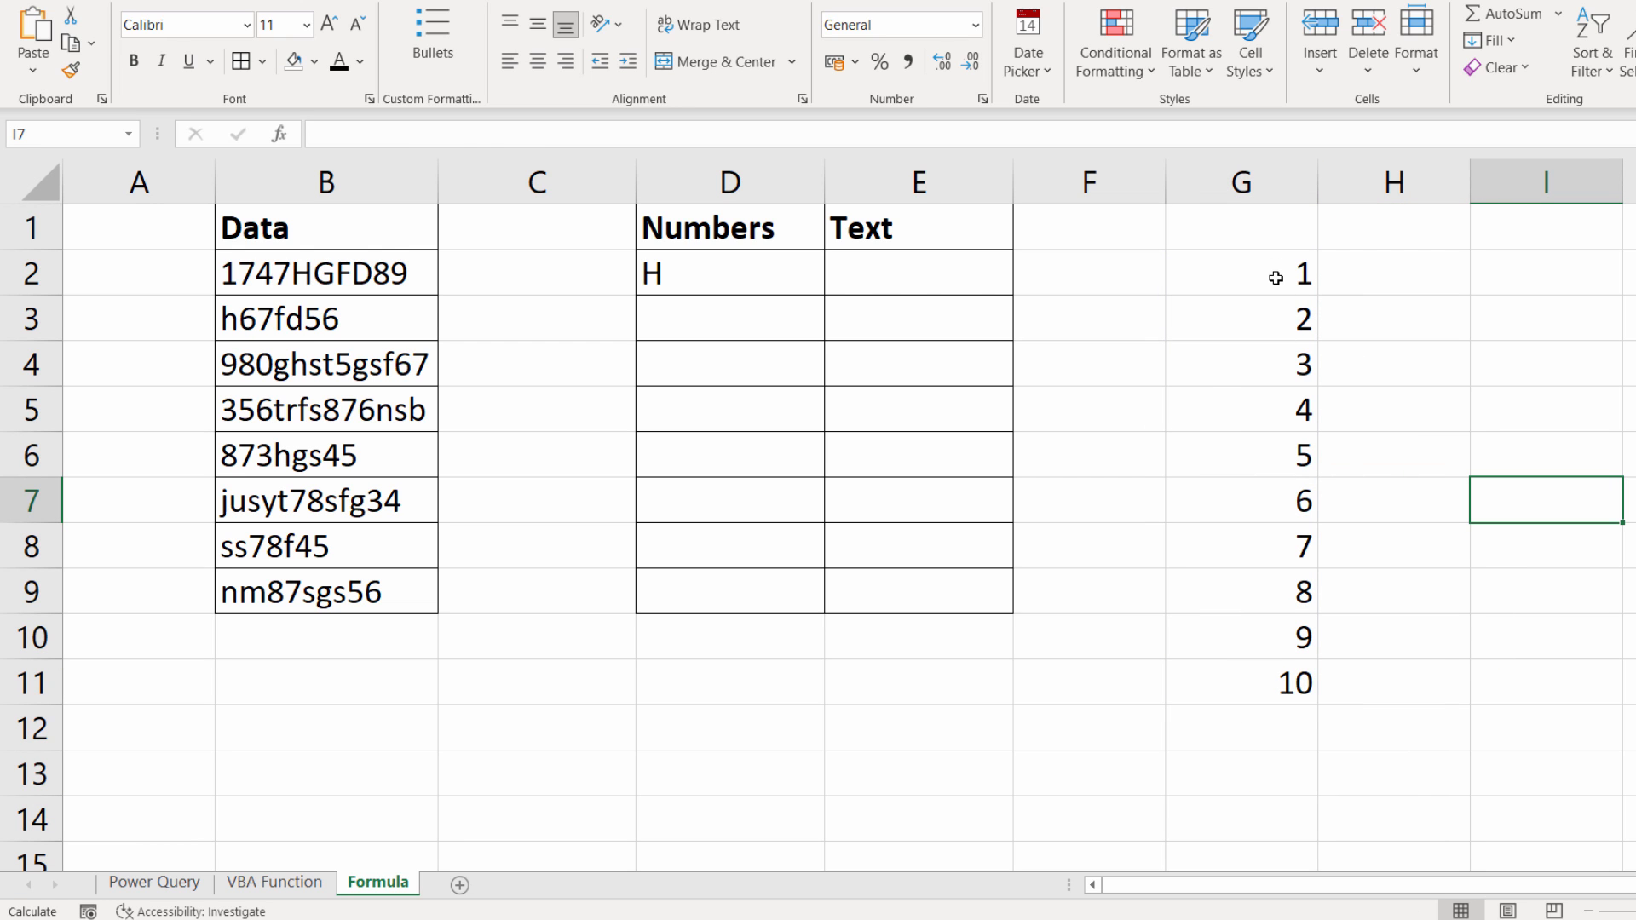
Step: Copy the ROW(INDIRECT("1:"&LEN(B2))) expression from G2 and evaluate it in place as an array without keeping the evaluated result
{"action": "double_click", "coordinate": [1276, 278]}
{"action": "left_click_drag", "start_coordinate": [1184, 275], "coordinate": [1629, 275]}
{"action": "key", "text": "ctrl+c"}
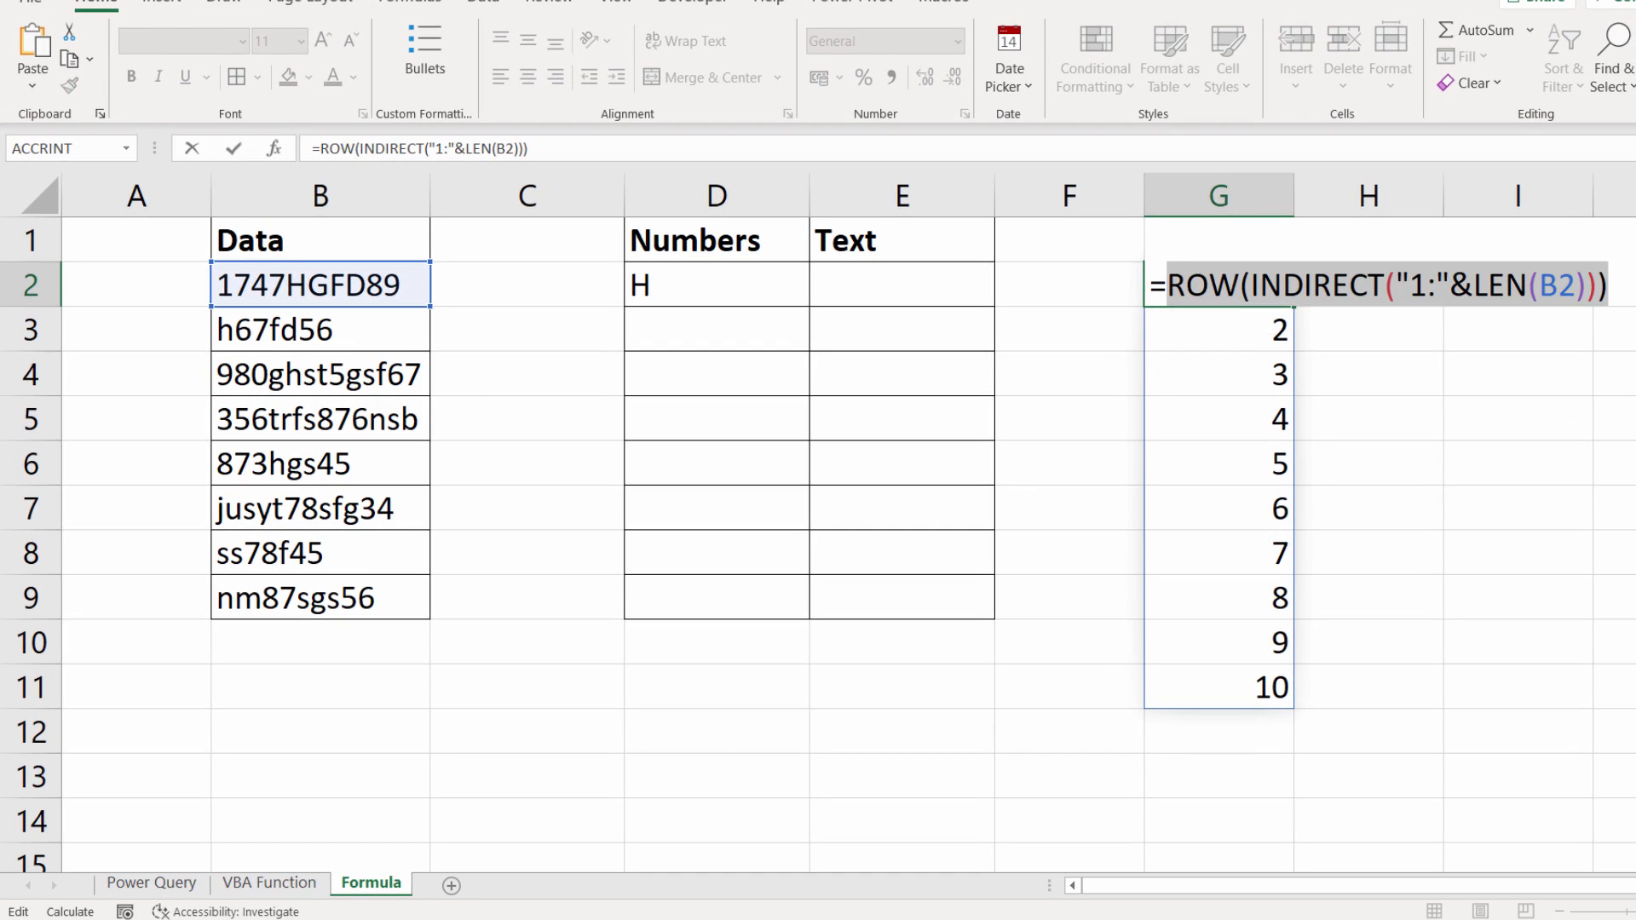
{"action": "key", "text": "F9"}
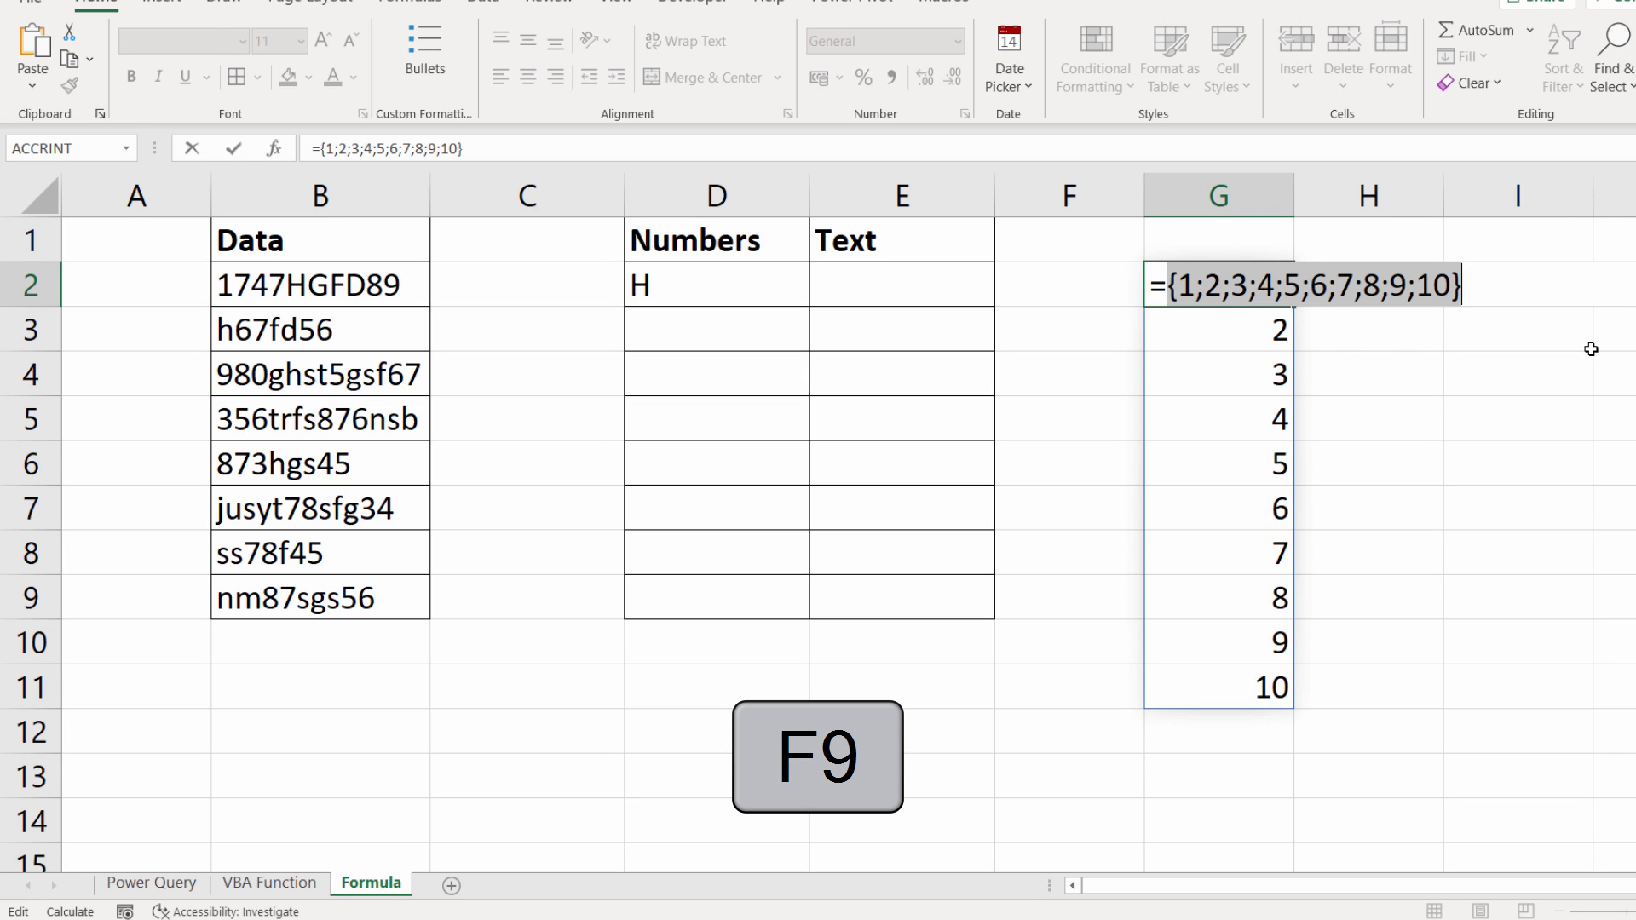
{"action": "key", "text": "Escape"}
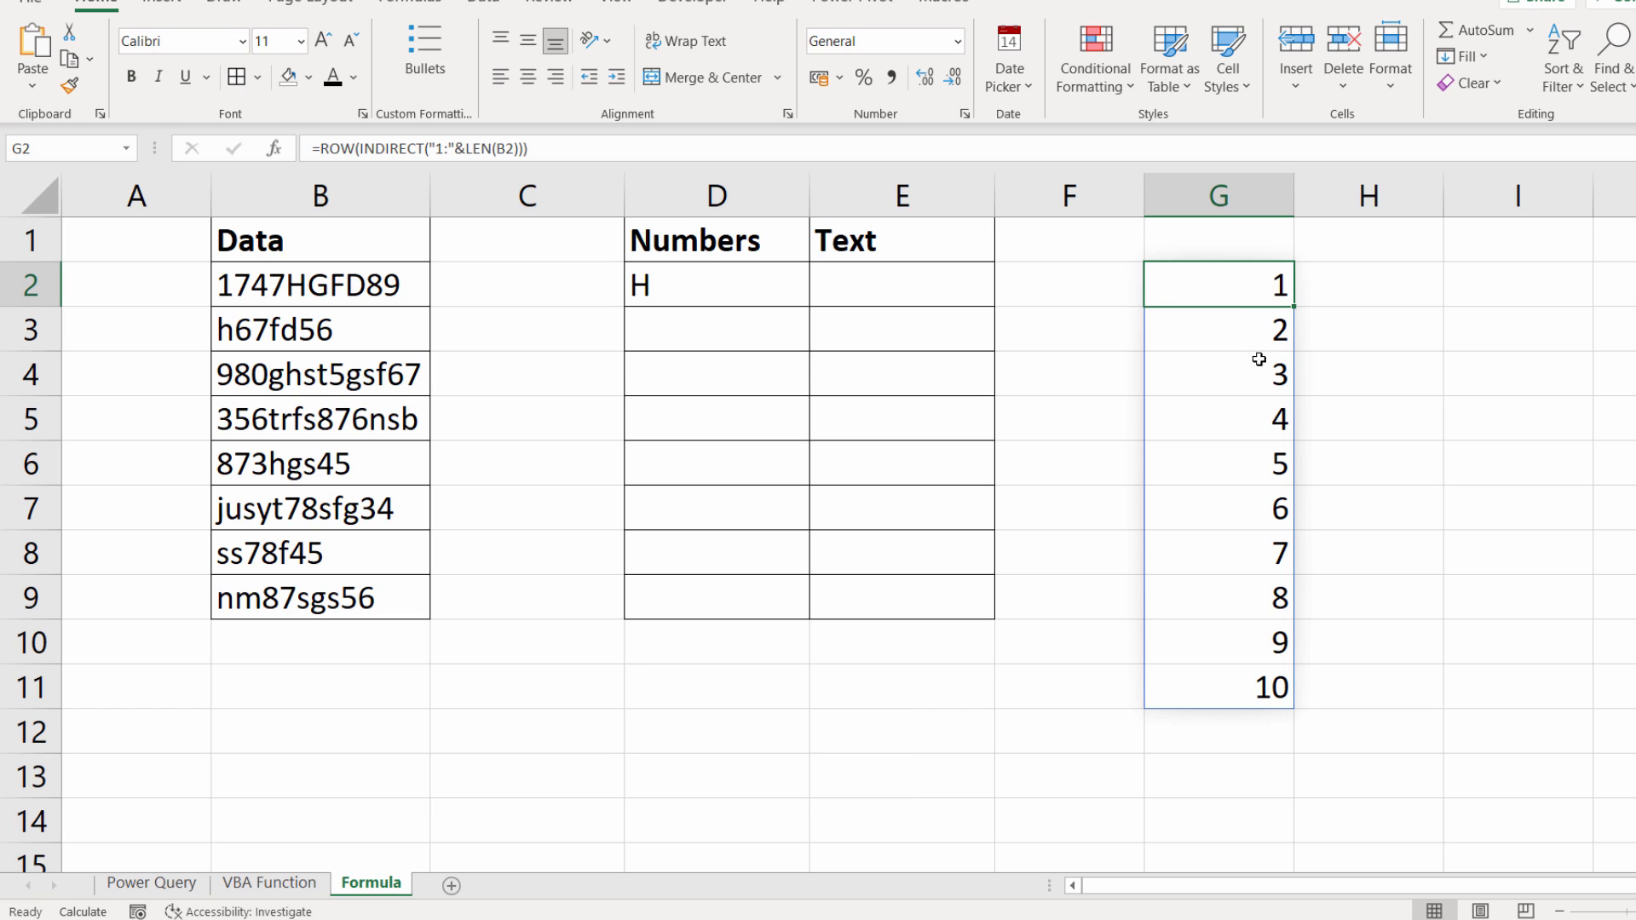
Step: Replace the start number 5 in the D2 MID formula with the copied expression, giving =MID(B2,ROW(INDIRECT("1:"&LEN(B2))),1)
{"action": "double_click", "coordinate": [1241, 285]}
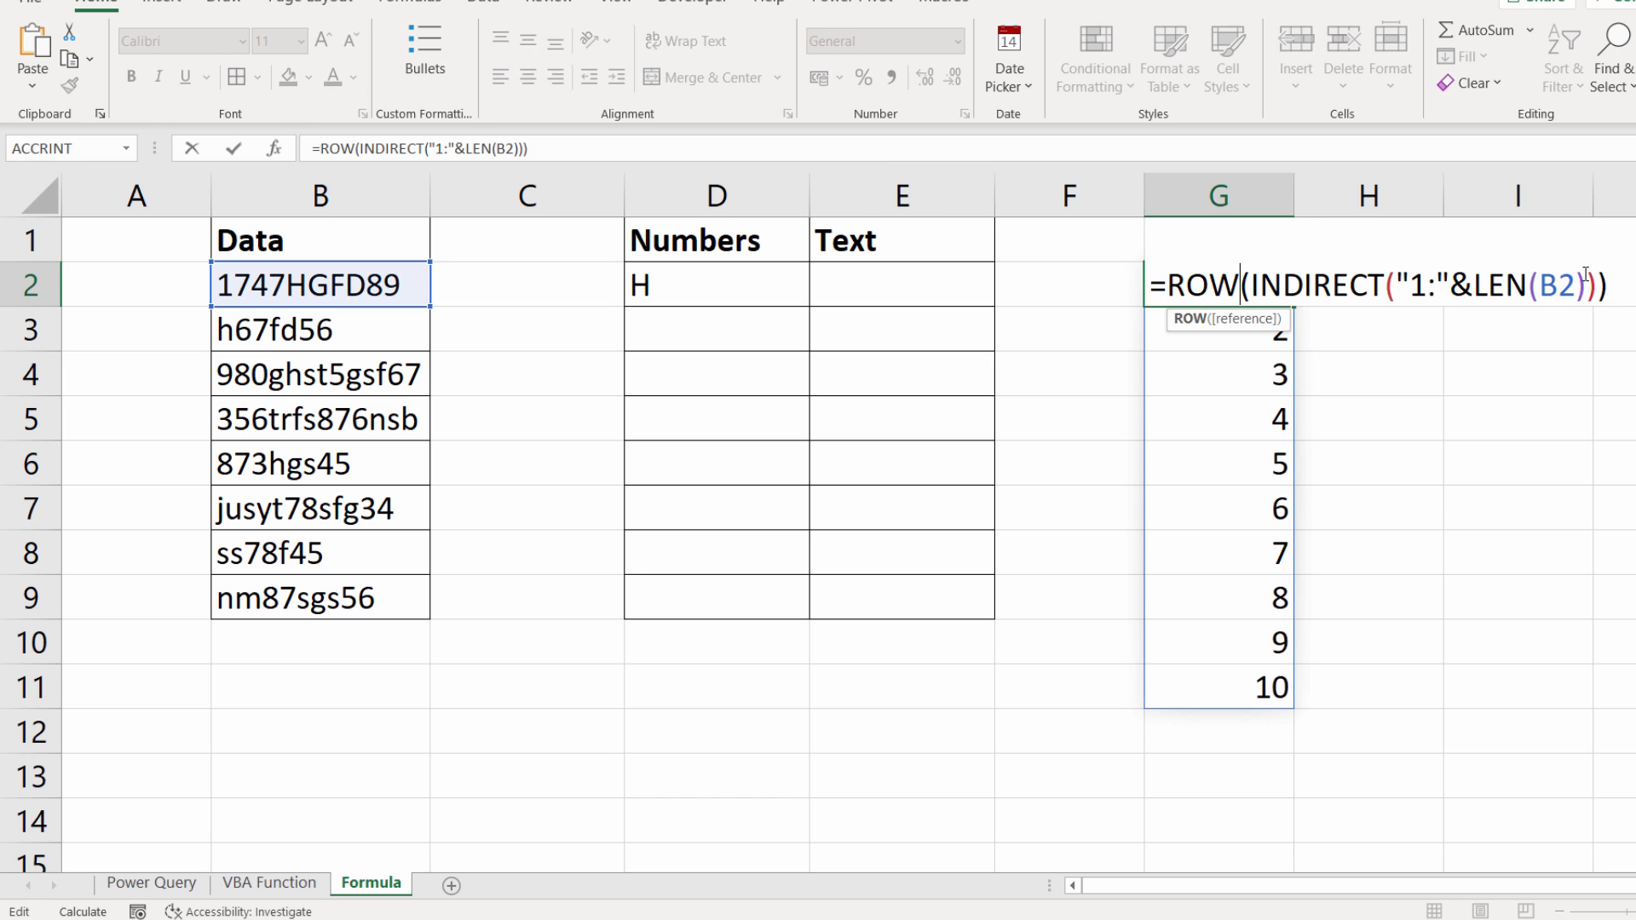
{"action": "key", "text": "Return"}
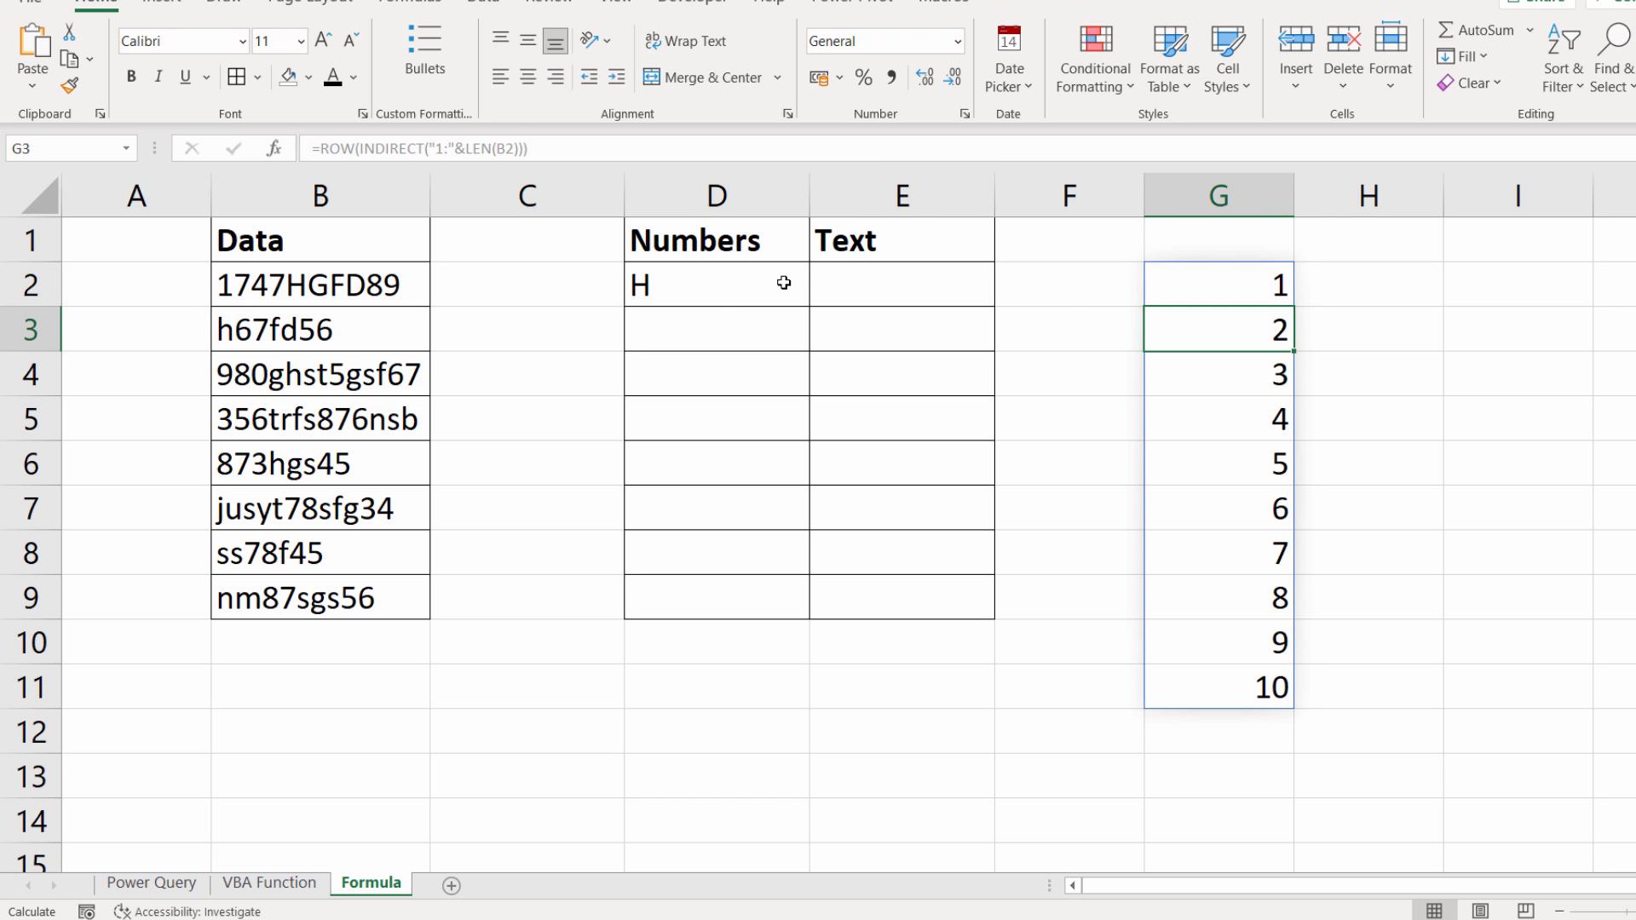
{"action": "double_click", "coordinate": [731, 284]}
{"action": "double_click", "coordinate": [771, 285]}
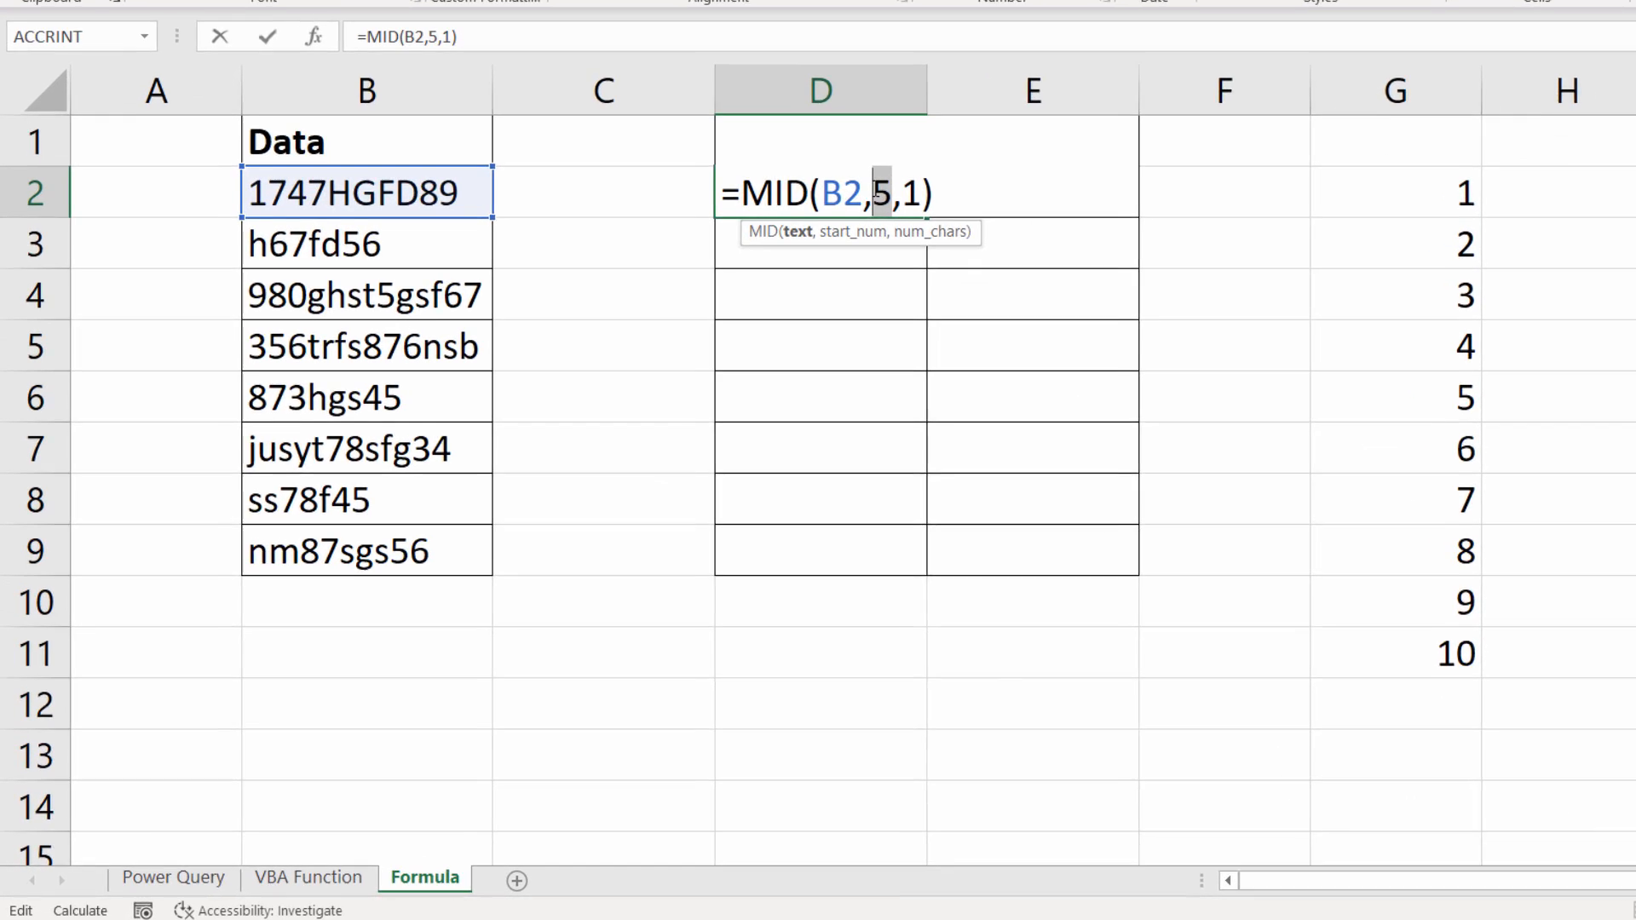
{"action": "key", "text": "ctrl+v"}
{"action": "key", "text": "Return"}
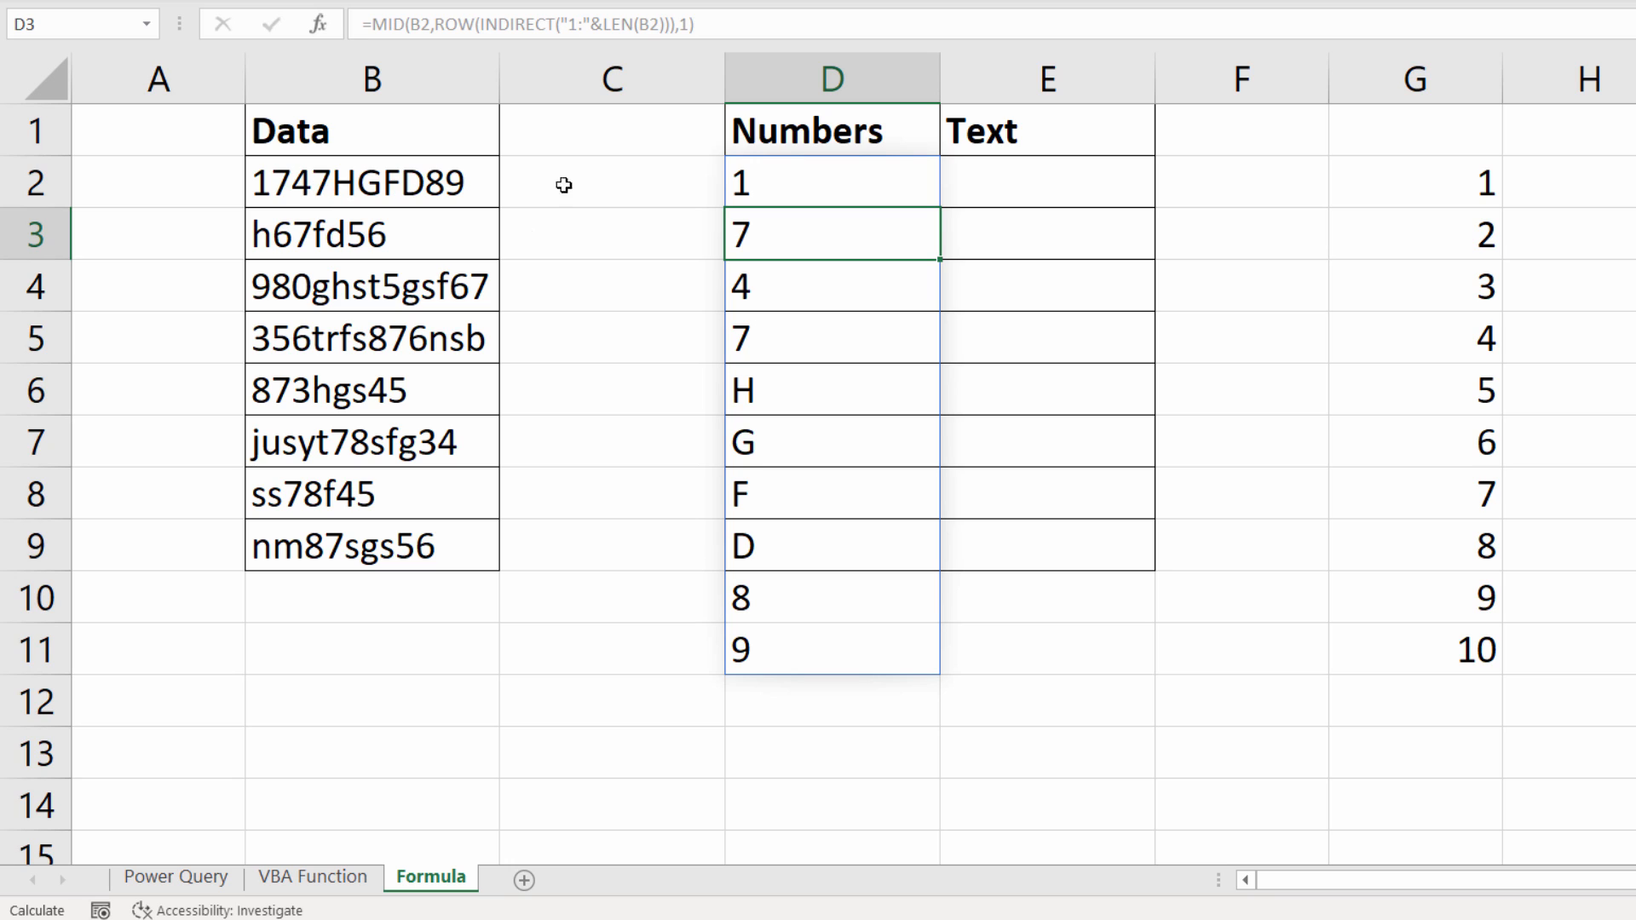
Step: Evaluate the whole MID expression in D2 in place to examine its array of characters, leaving the formula unmodified
{"action": "left_click", "coordinate": [780, 178]}
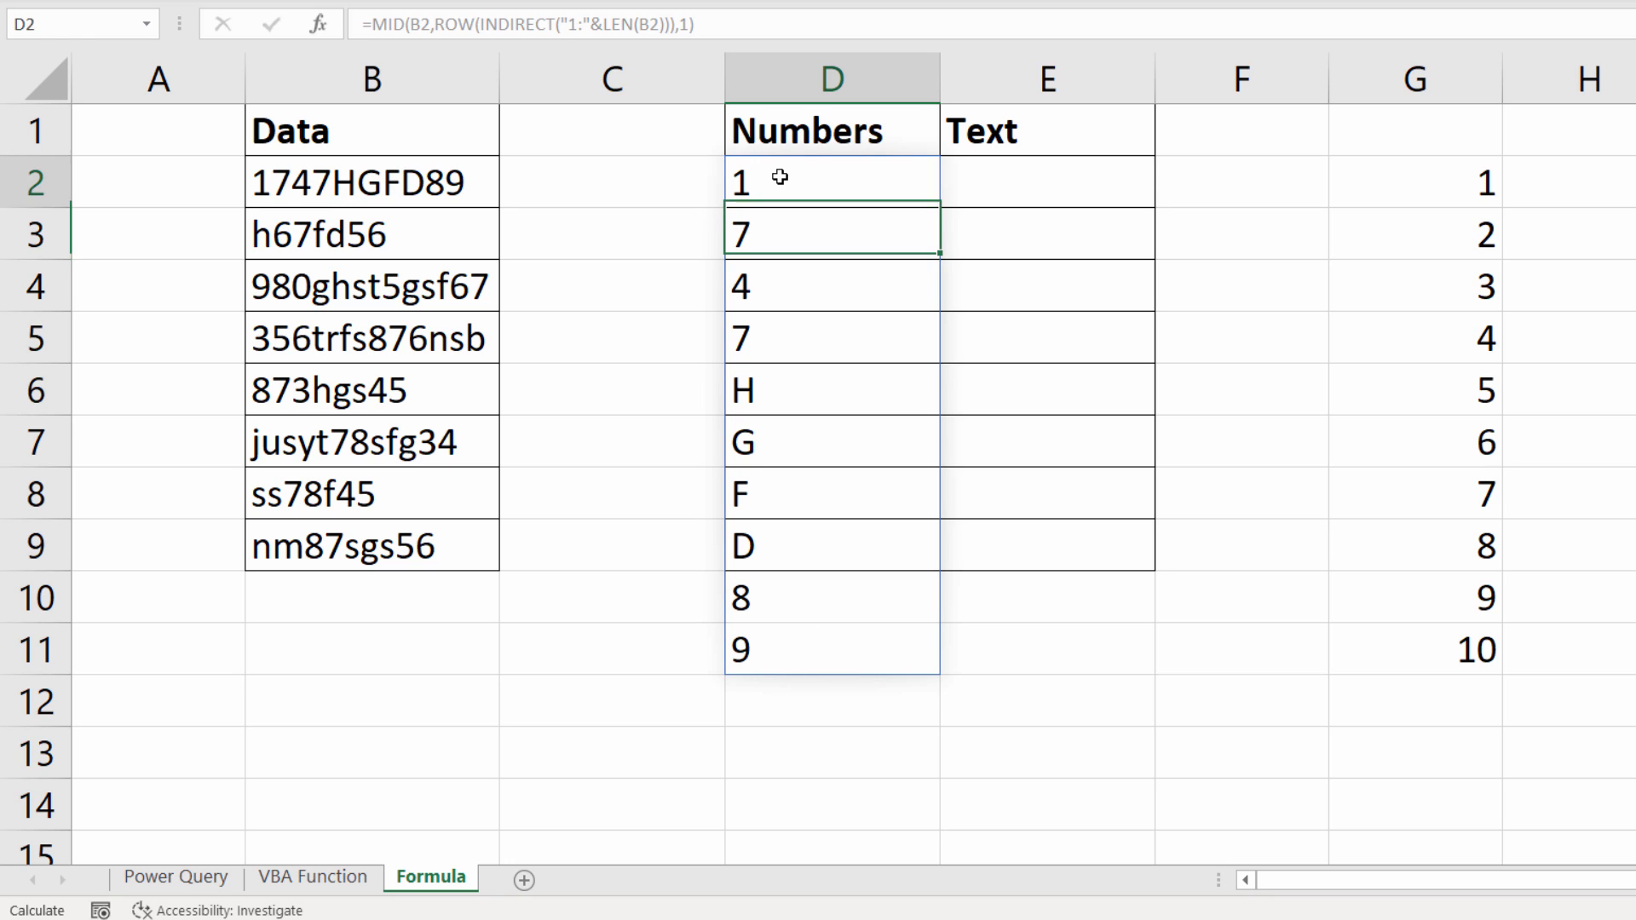
{"action": "double_click", "coordinate": [779, 177]}
{"action": "left_click_drag", "start_coordinate": [754, 182], "coordinate": [1457, 181]}
{"action": "key", "text": "F9"}
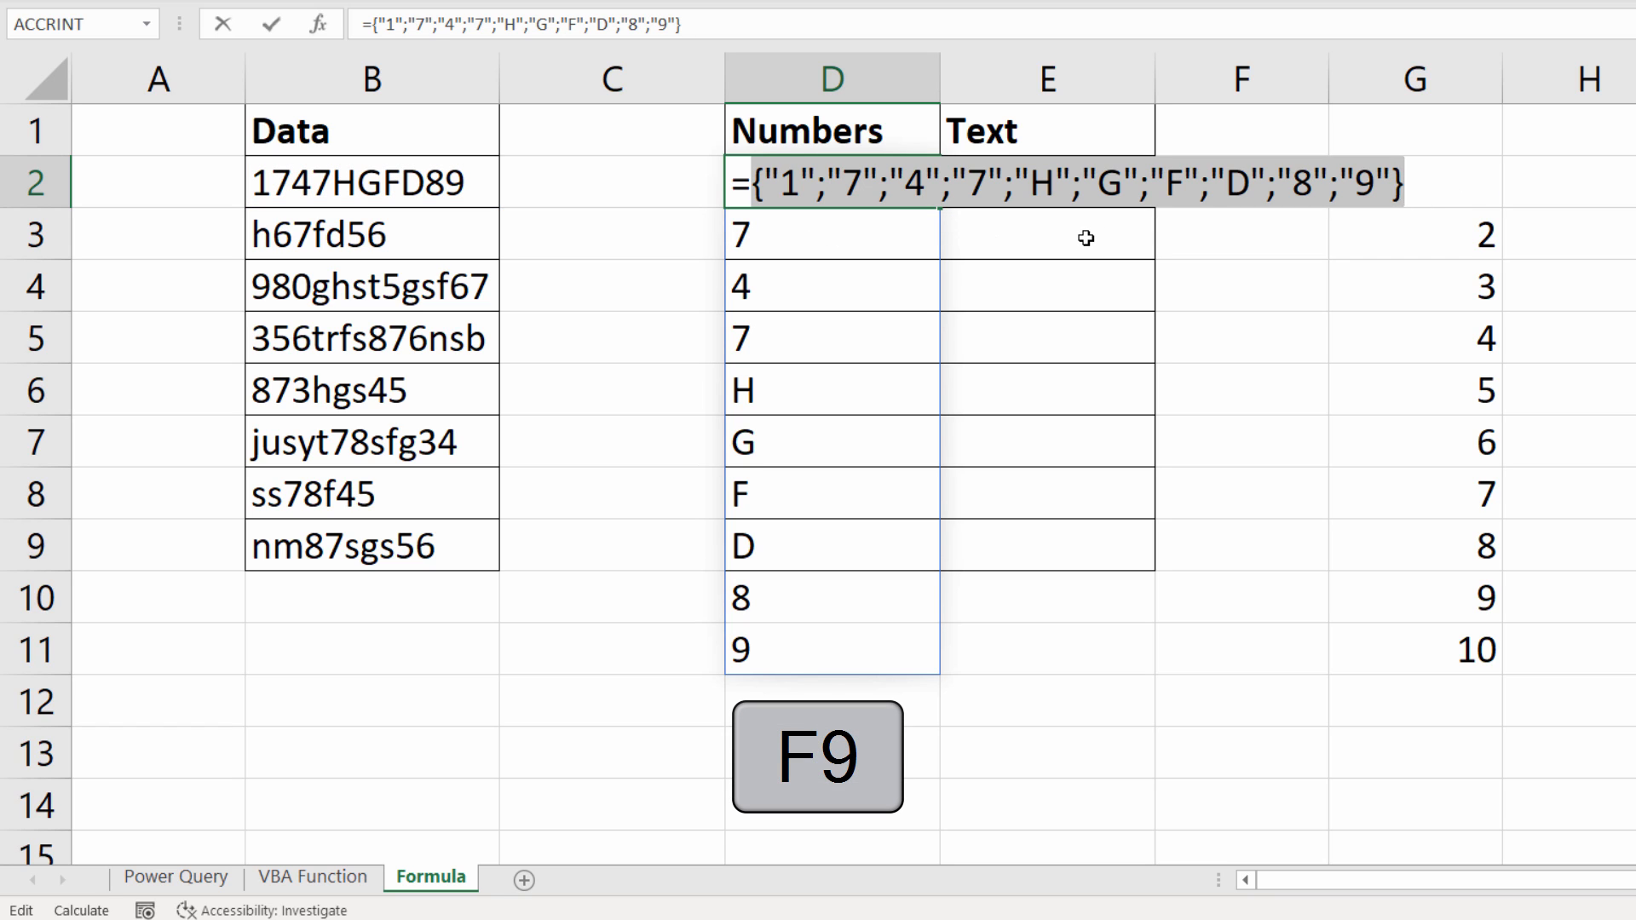
{"action": "key", "text": "Escape"}
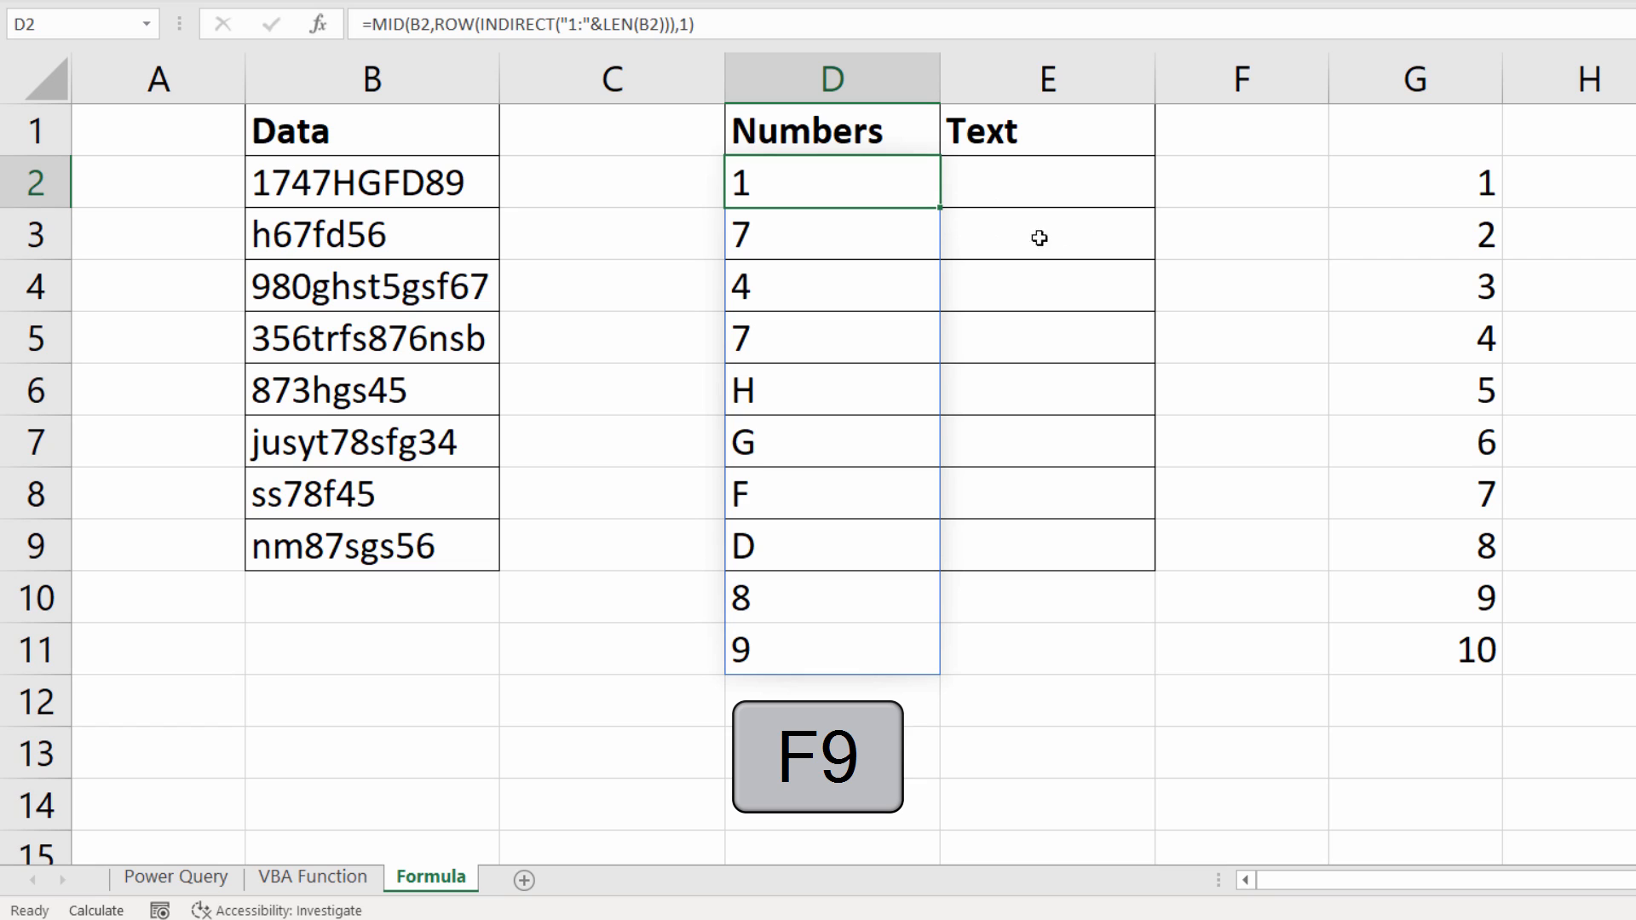
Step: Add a double minus before MID in the D2 formula to convert the extracted characters to numbers
{"action": "double_click", "coordinate": [818, 184]}
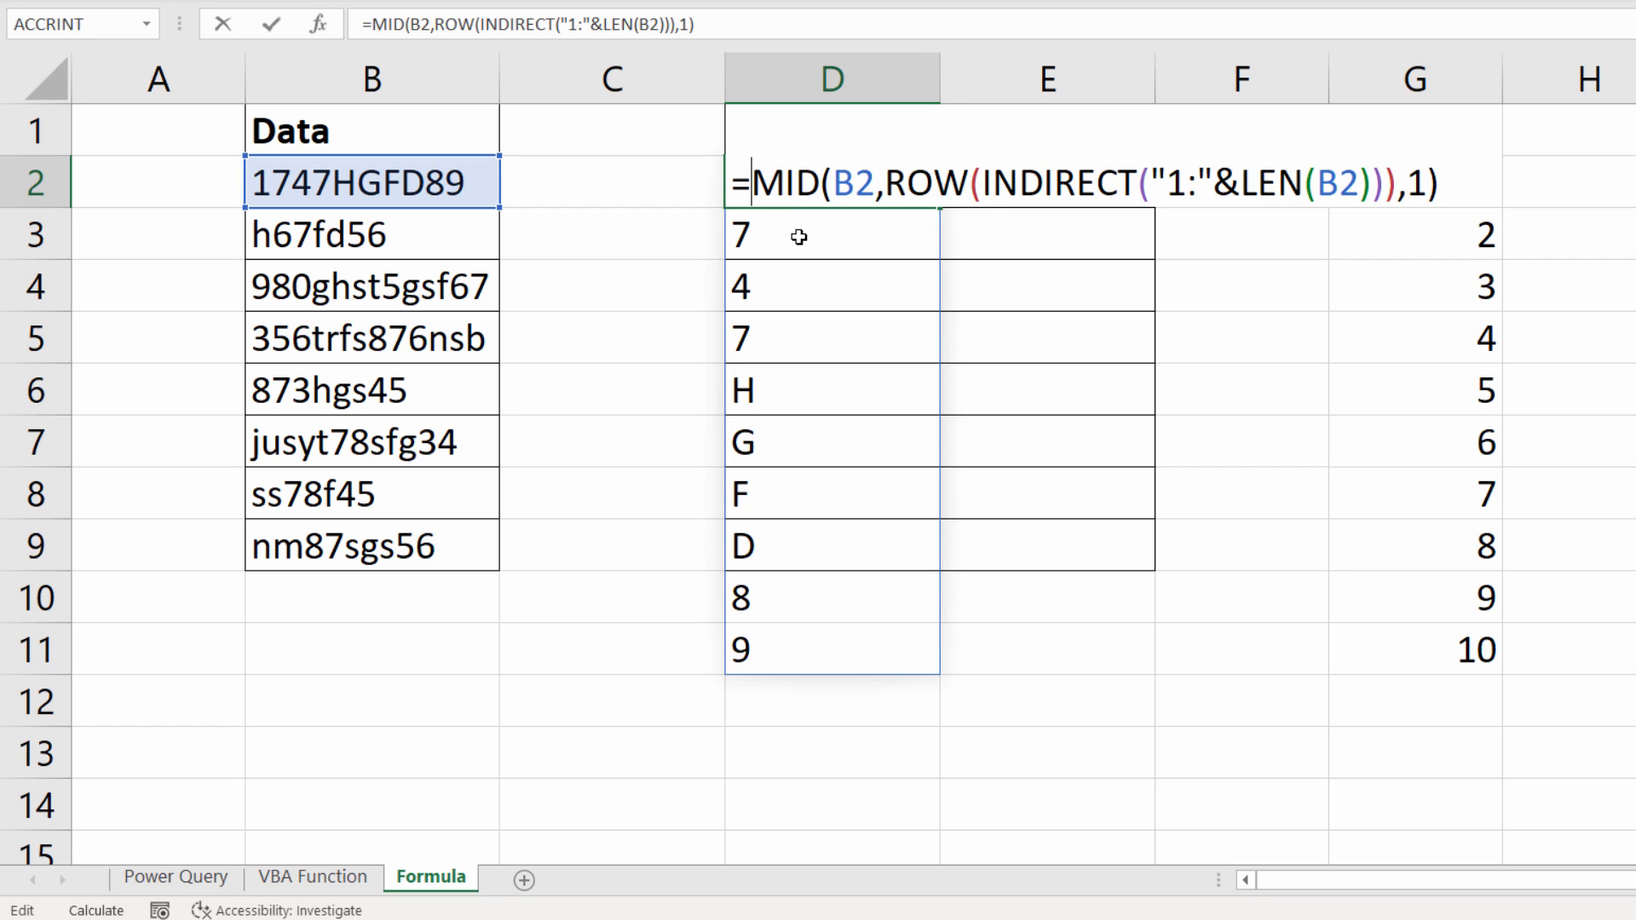
{"action": "type", "text": "--"}
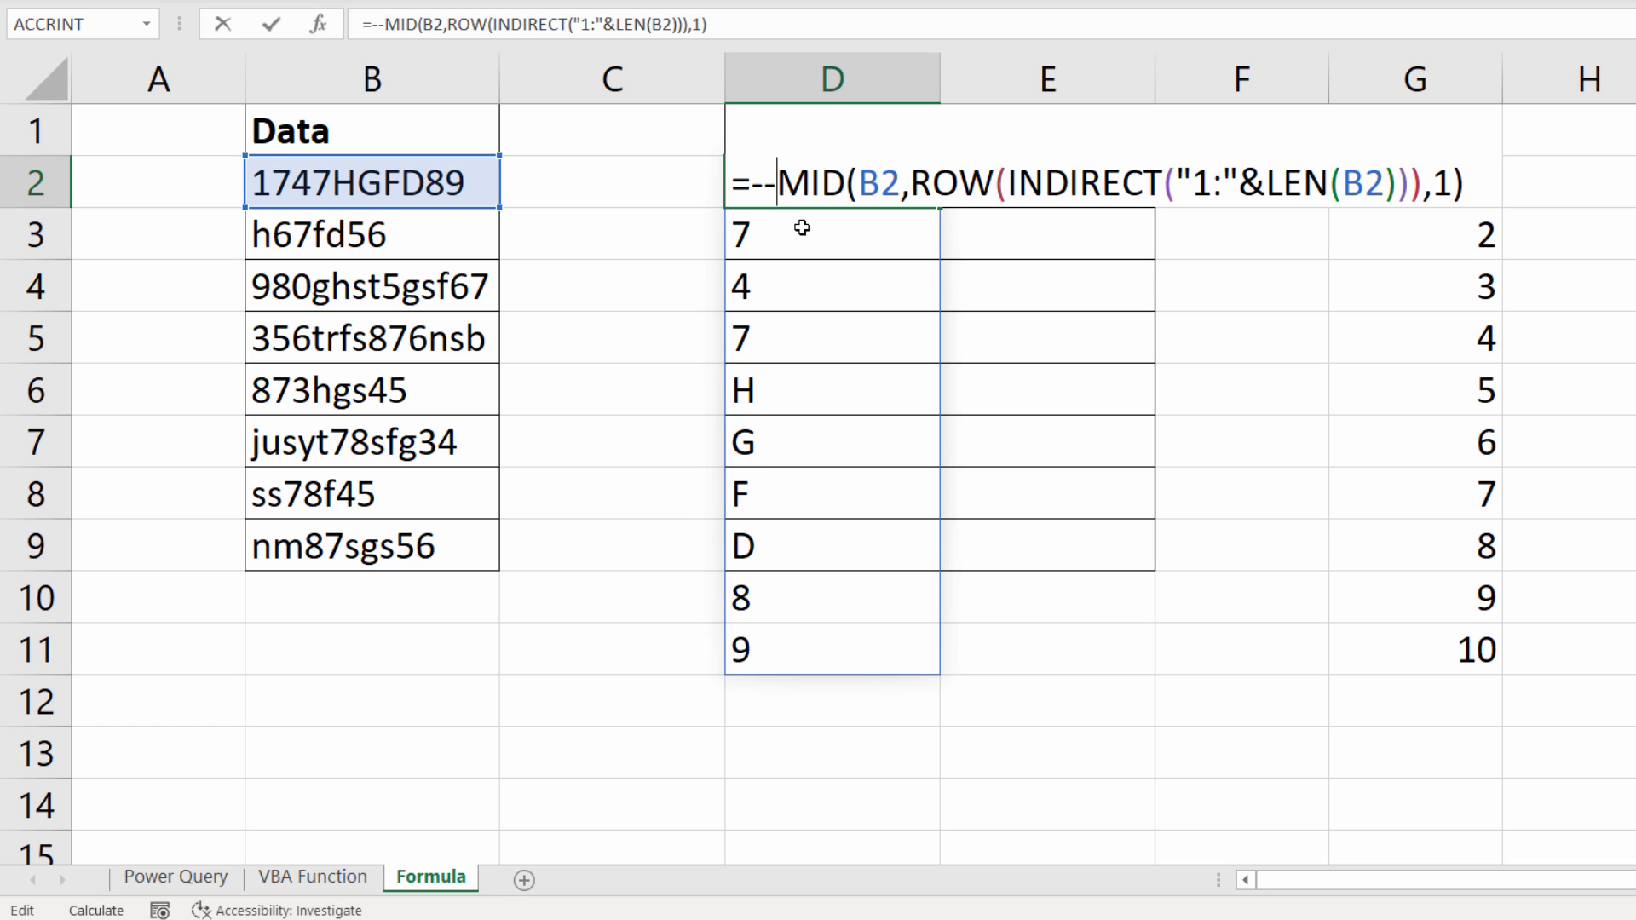
{"action": "key", "text": "Return"}
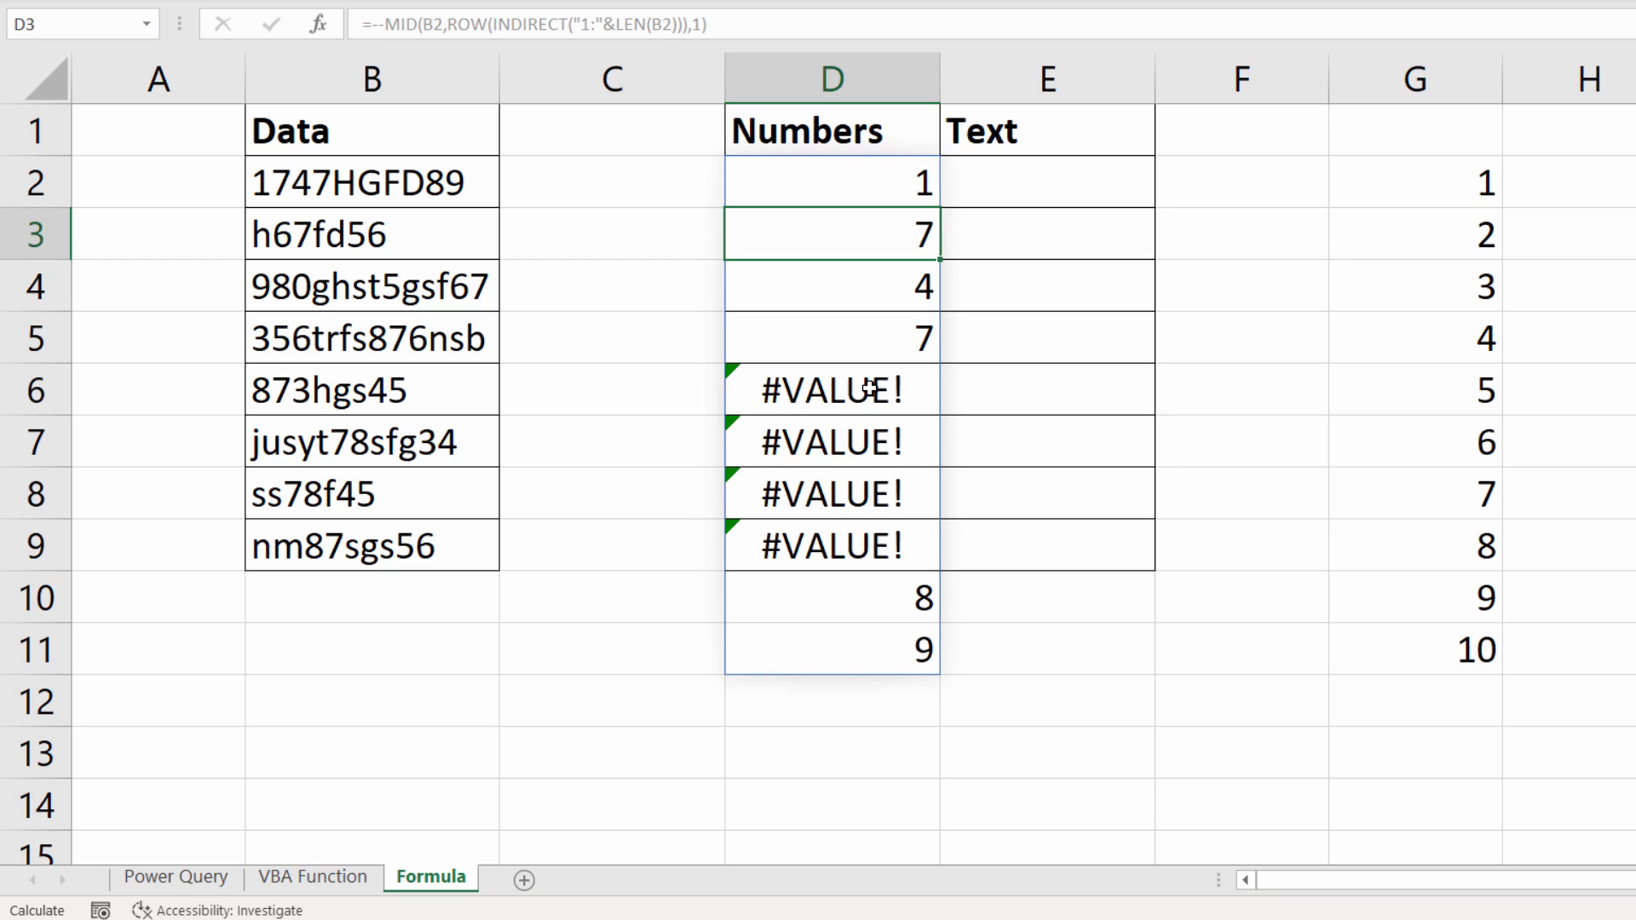
Step: Wrap the D2 formula in IFERROR with an empty-text fallback: =IFERROR(--MID(B2,ROW(INDIRECT("1:"&LEN(B2))),1),"")
{"action": "double_click", "coordinate": [847, 199]}
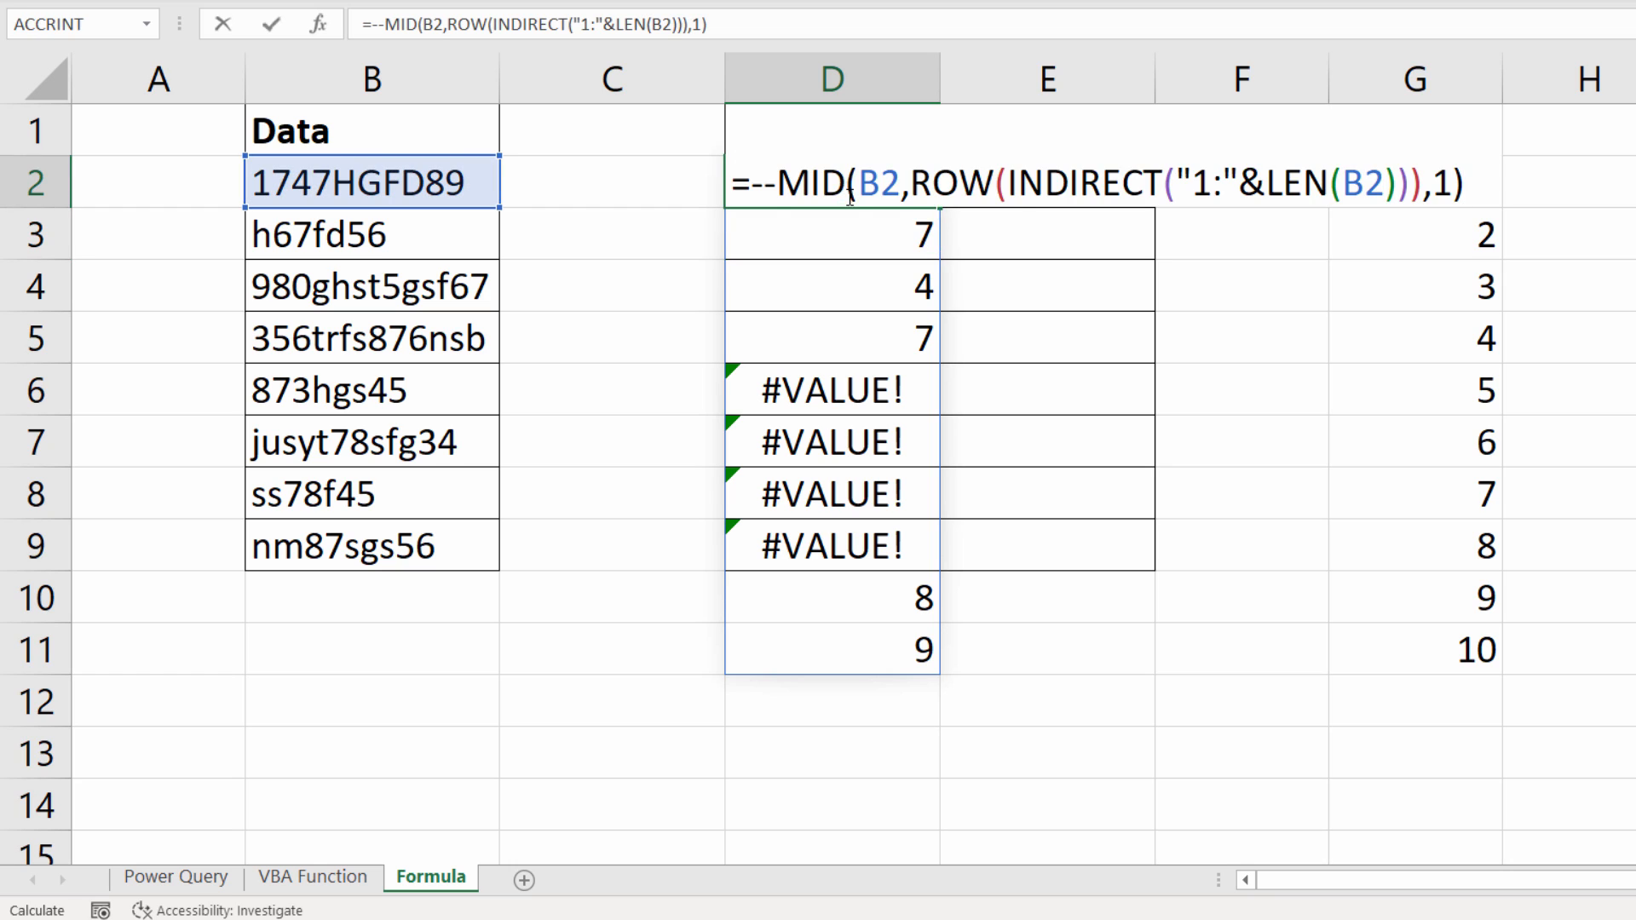
{"action": "left_click", "coordinate": [761, 181]}
{"action": "type", "text": "IFERR"}
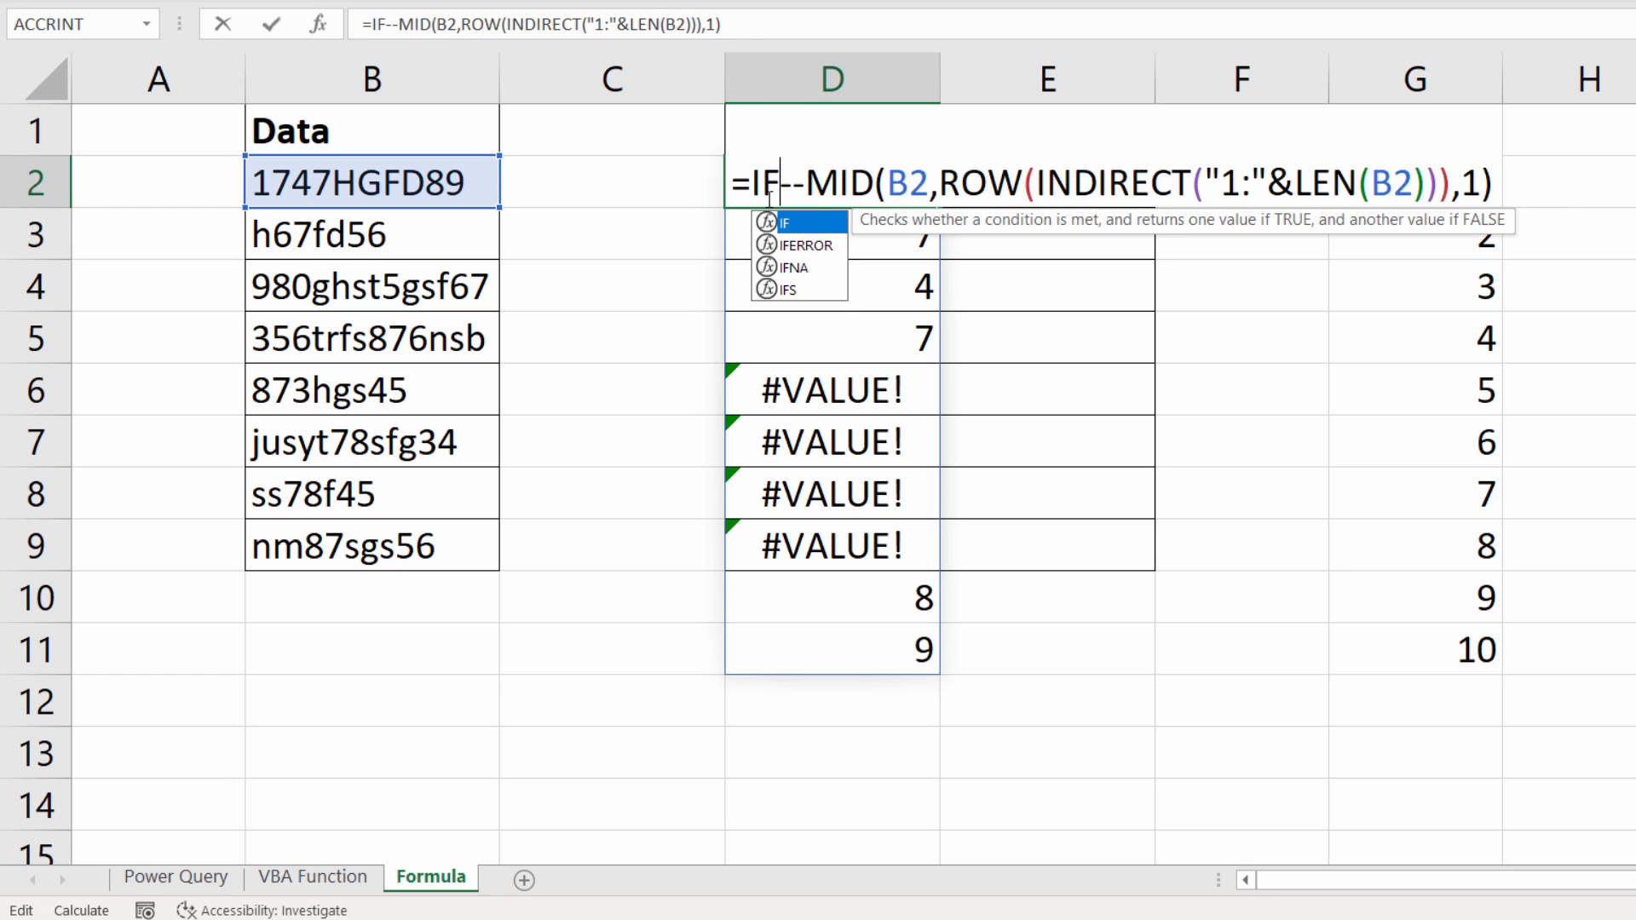
{"action": "type", "text": "E"}
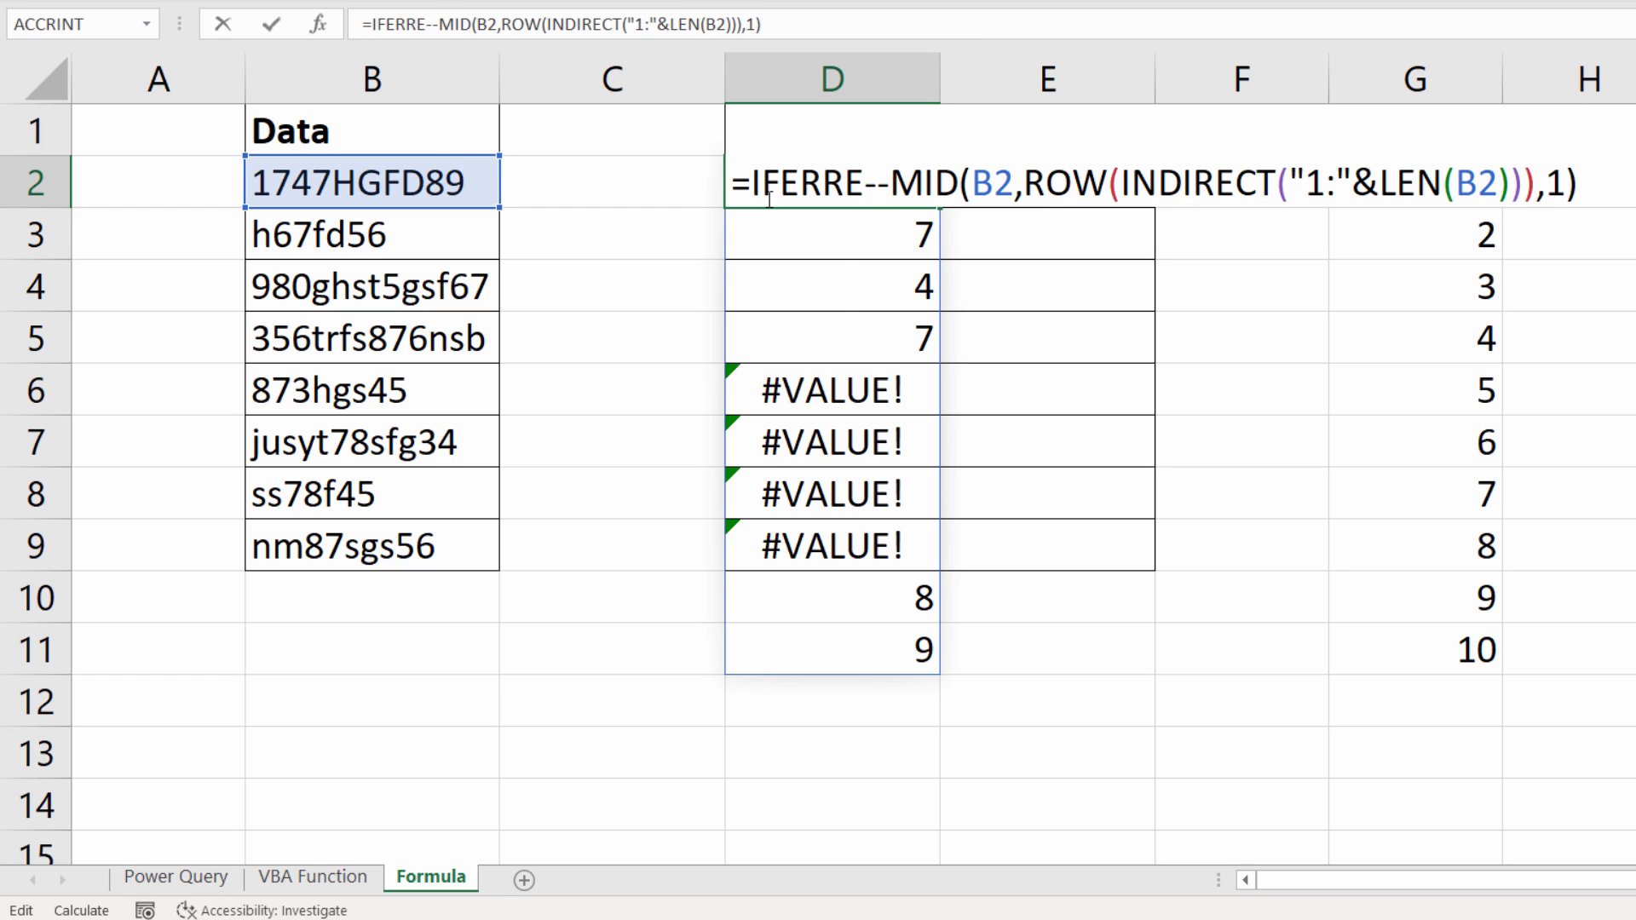
{"action": "key", "text": "BackSpace"}
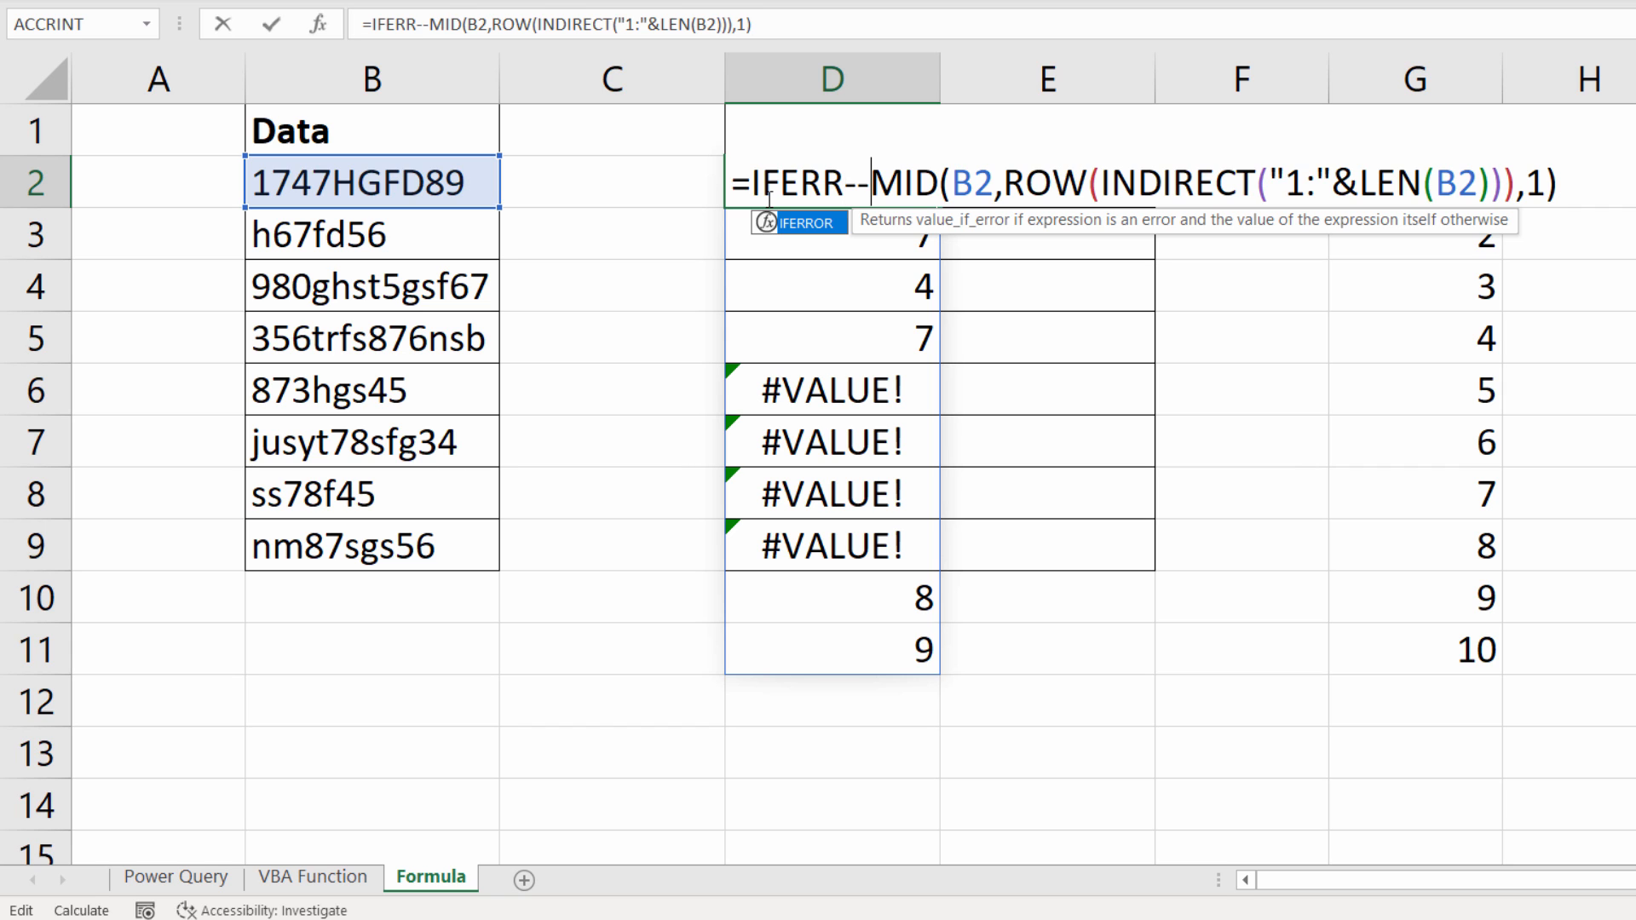
{"action": "type", "text": "OR("}
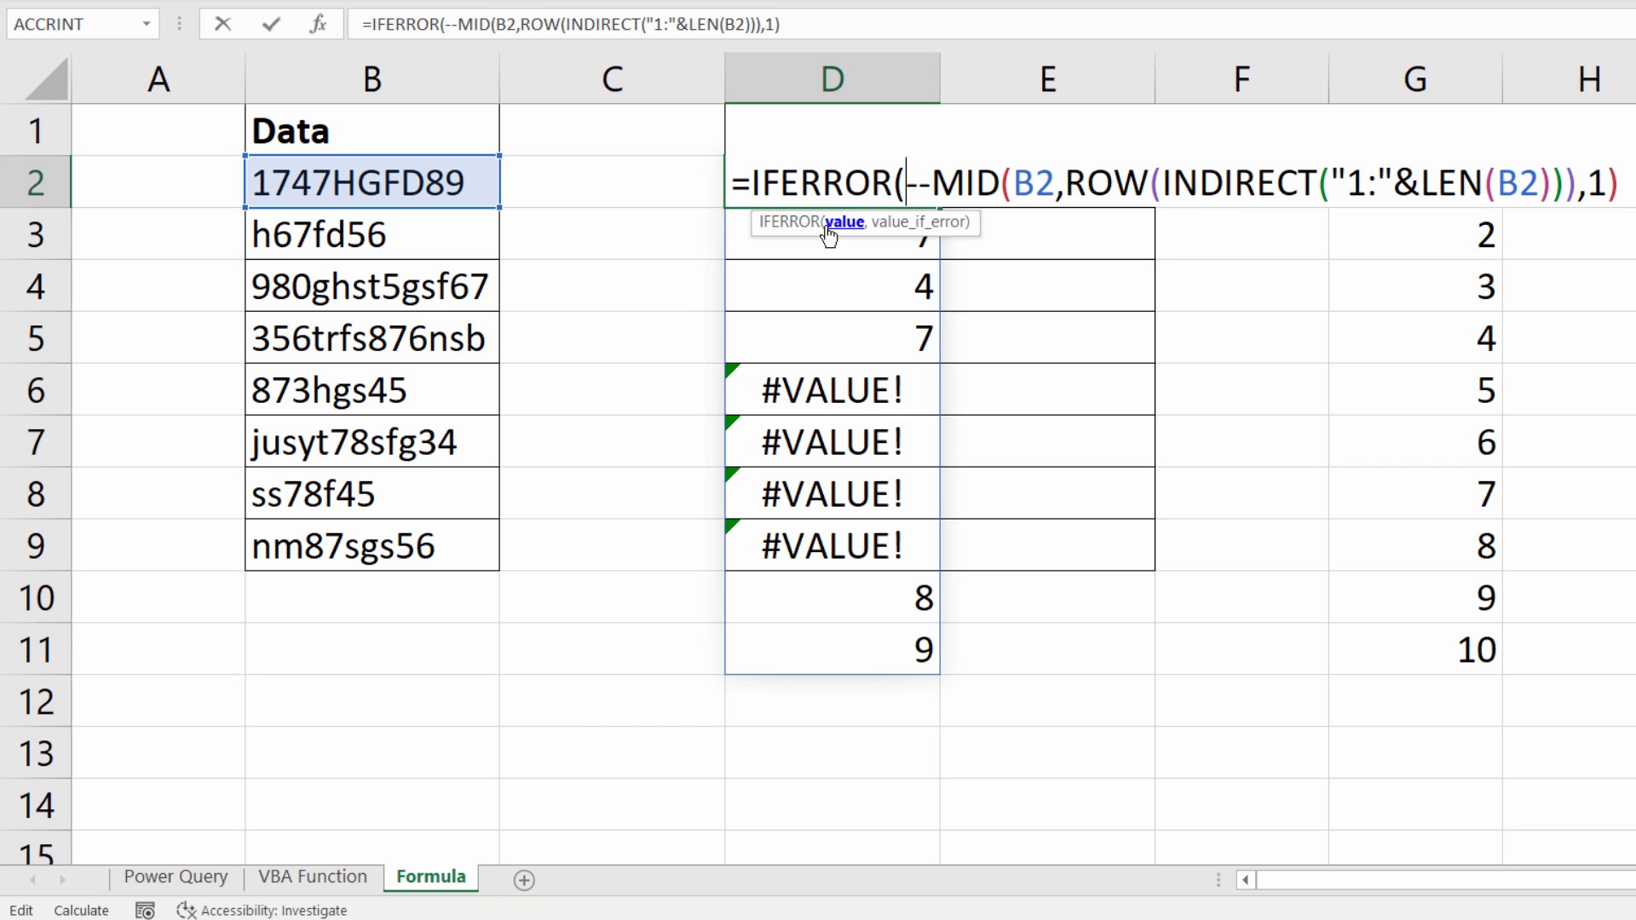
{"action": "key", "text": "shift+End"}
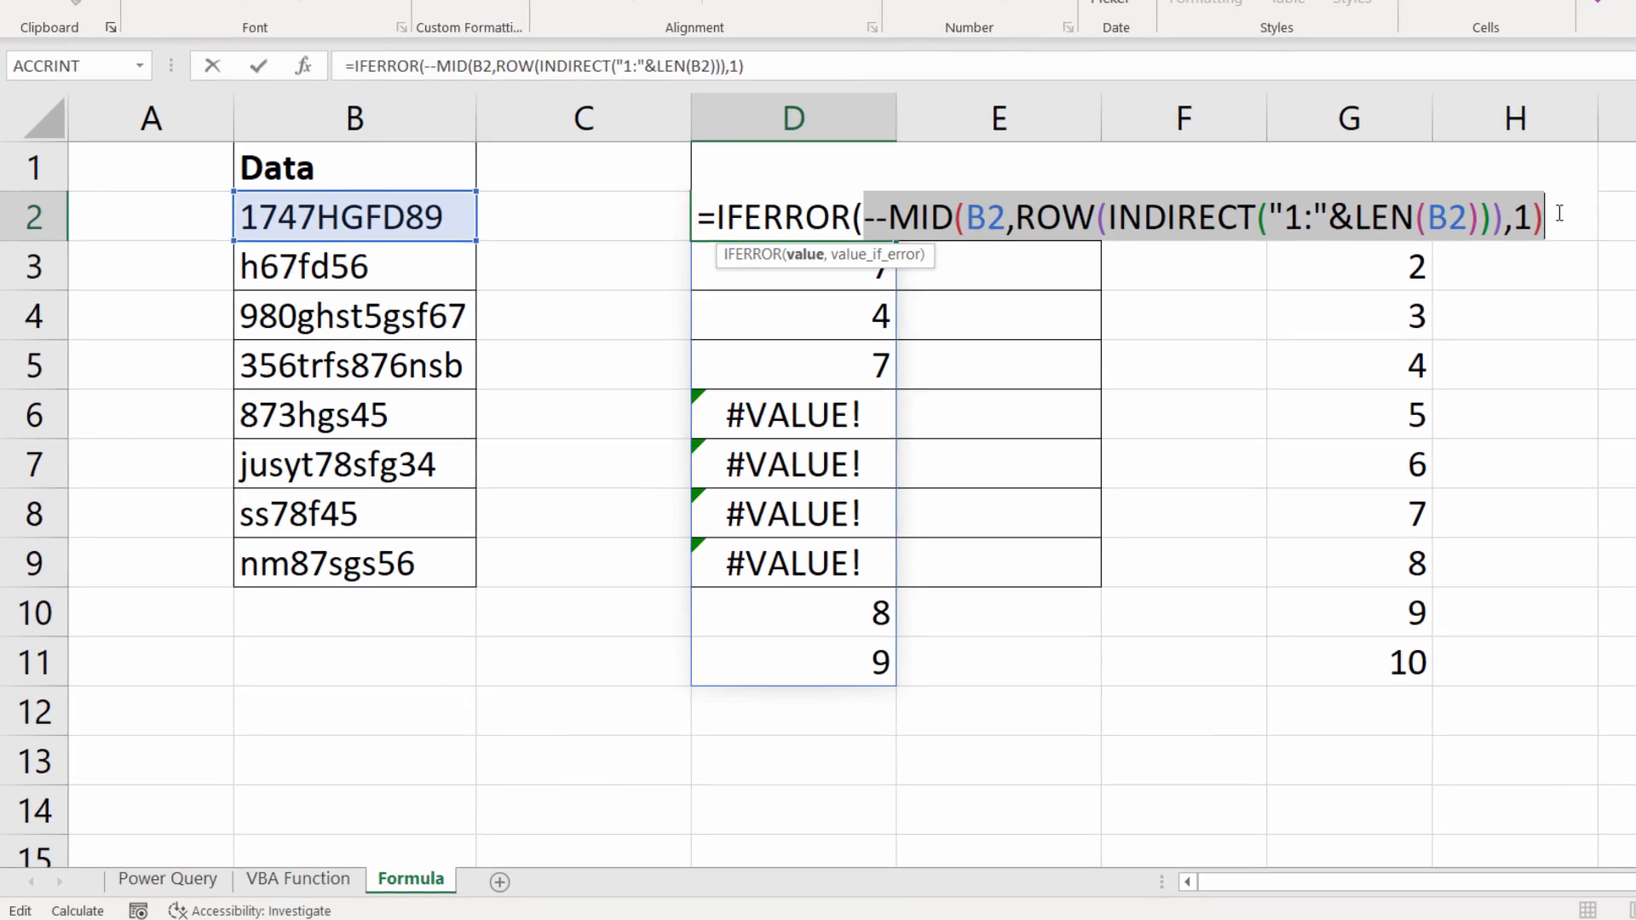
{"action": "key", "text": "Right"}
{"action": "type", "text": ","}
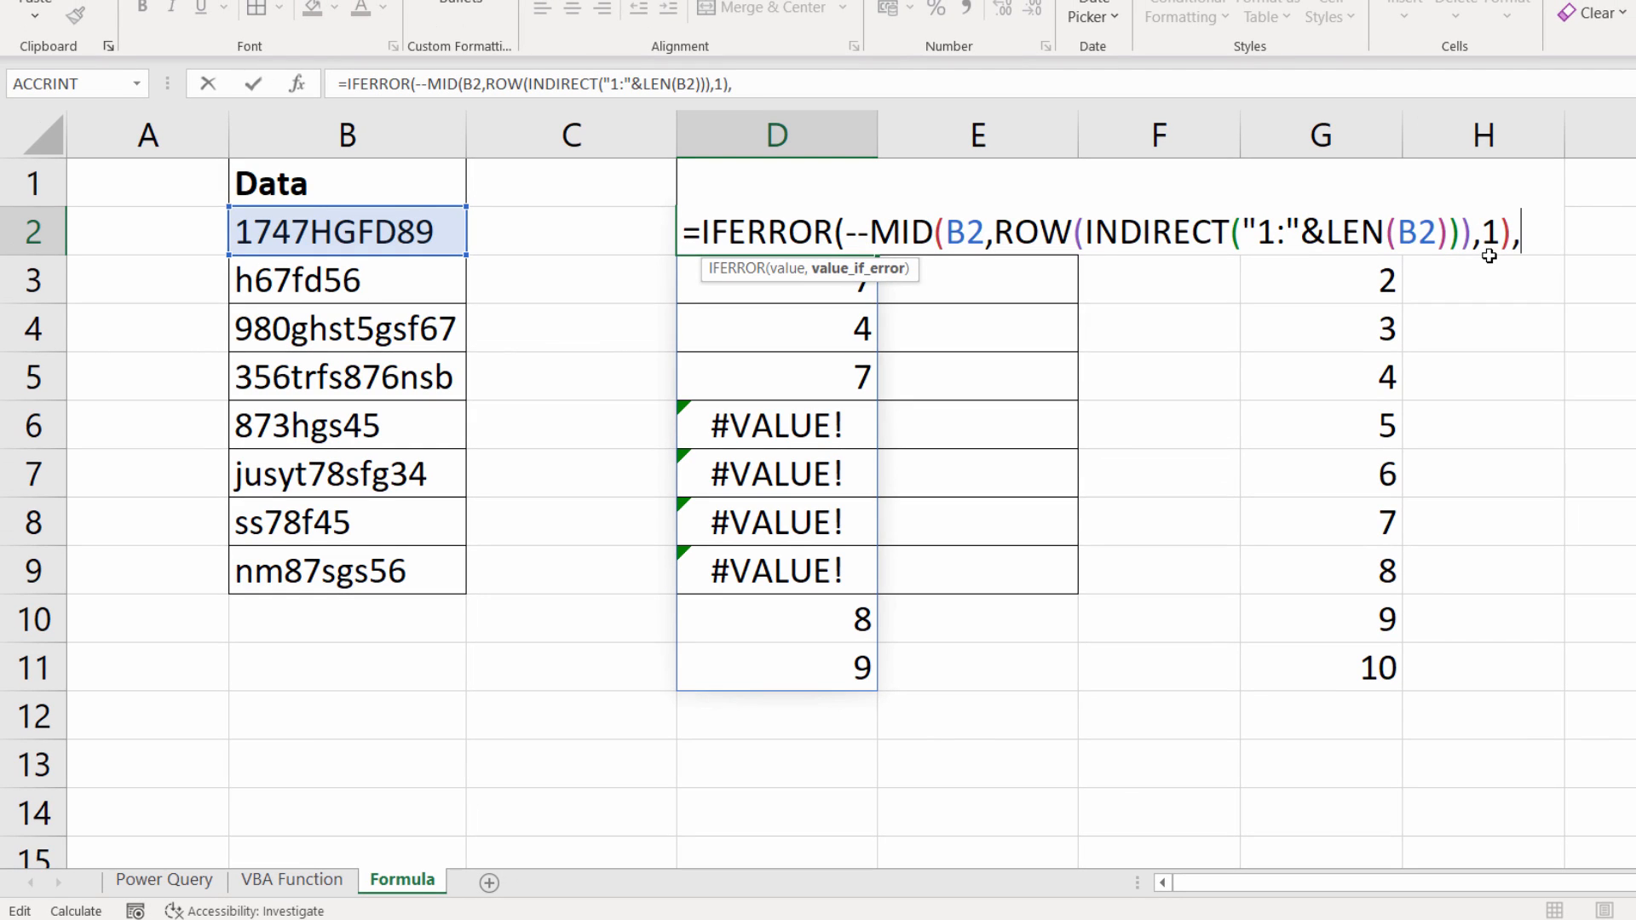
{"action": "type", "text": "\"\")"}
{"action": "key", "text": "Return"}
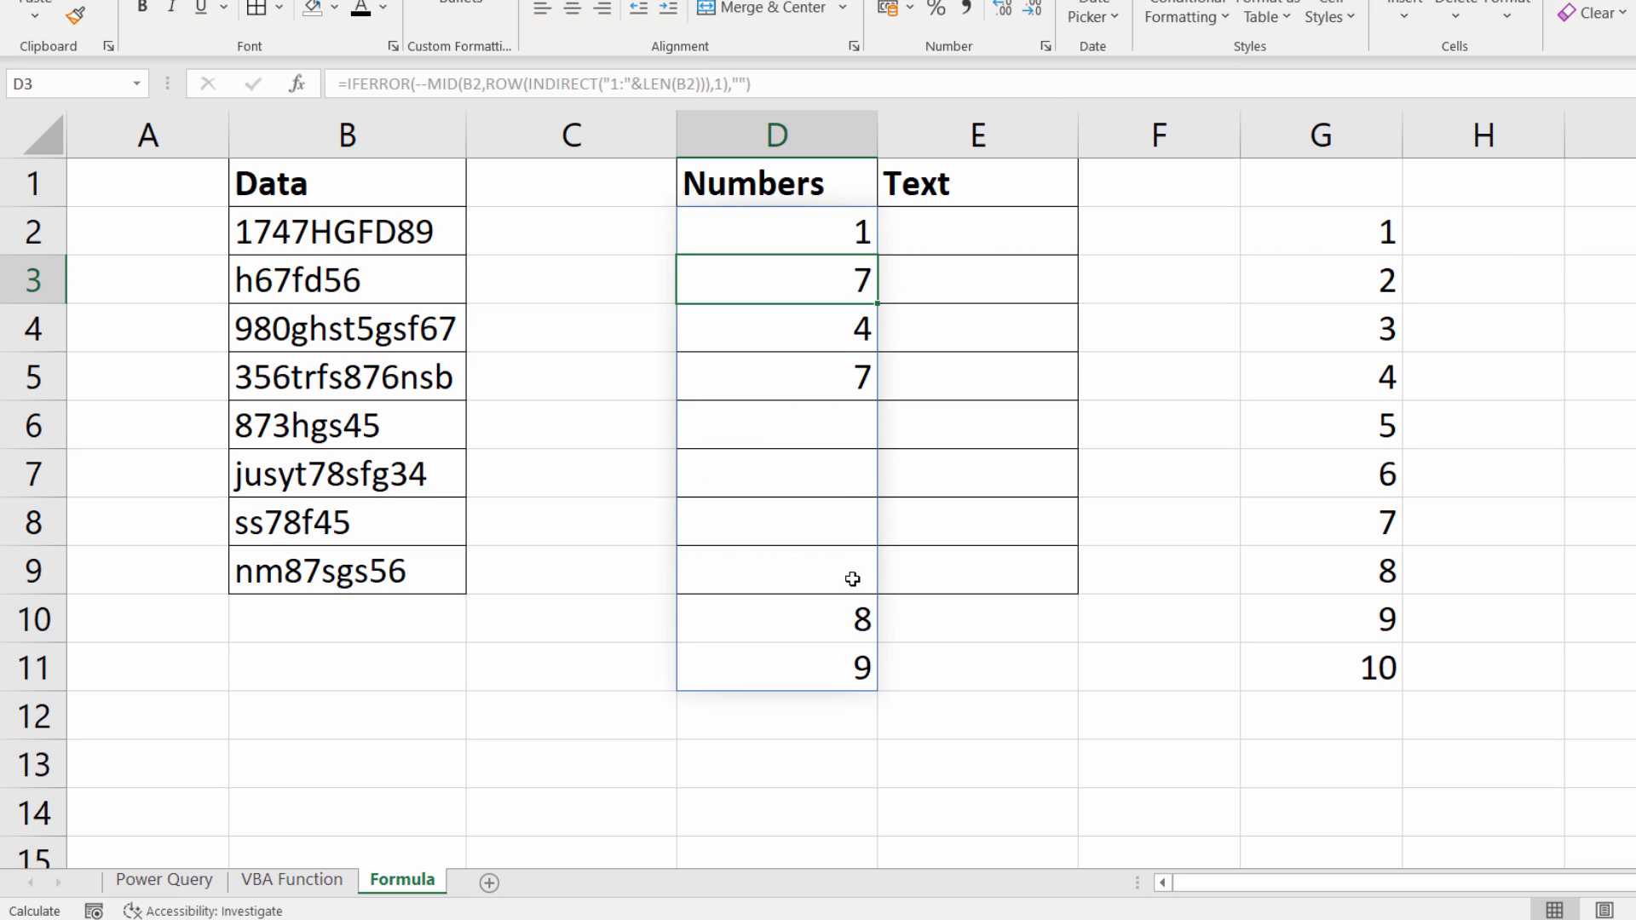
Step: Evaluate the whole IFERROR expression in D2 in place to examine its array, leaving the formula unmodified
{"action": "left_click", "coordinate": [851, 229]}
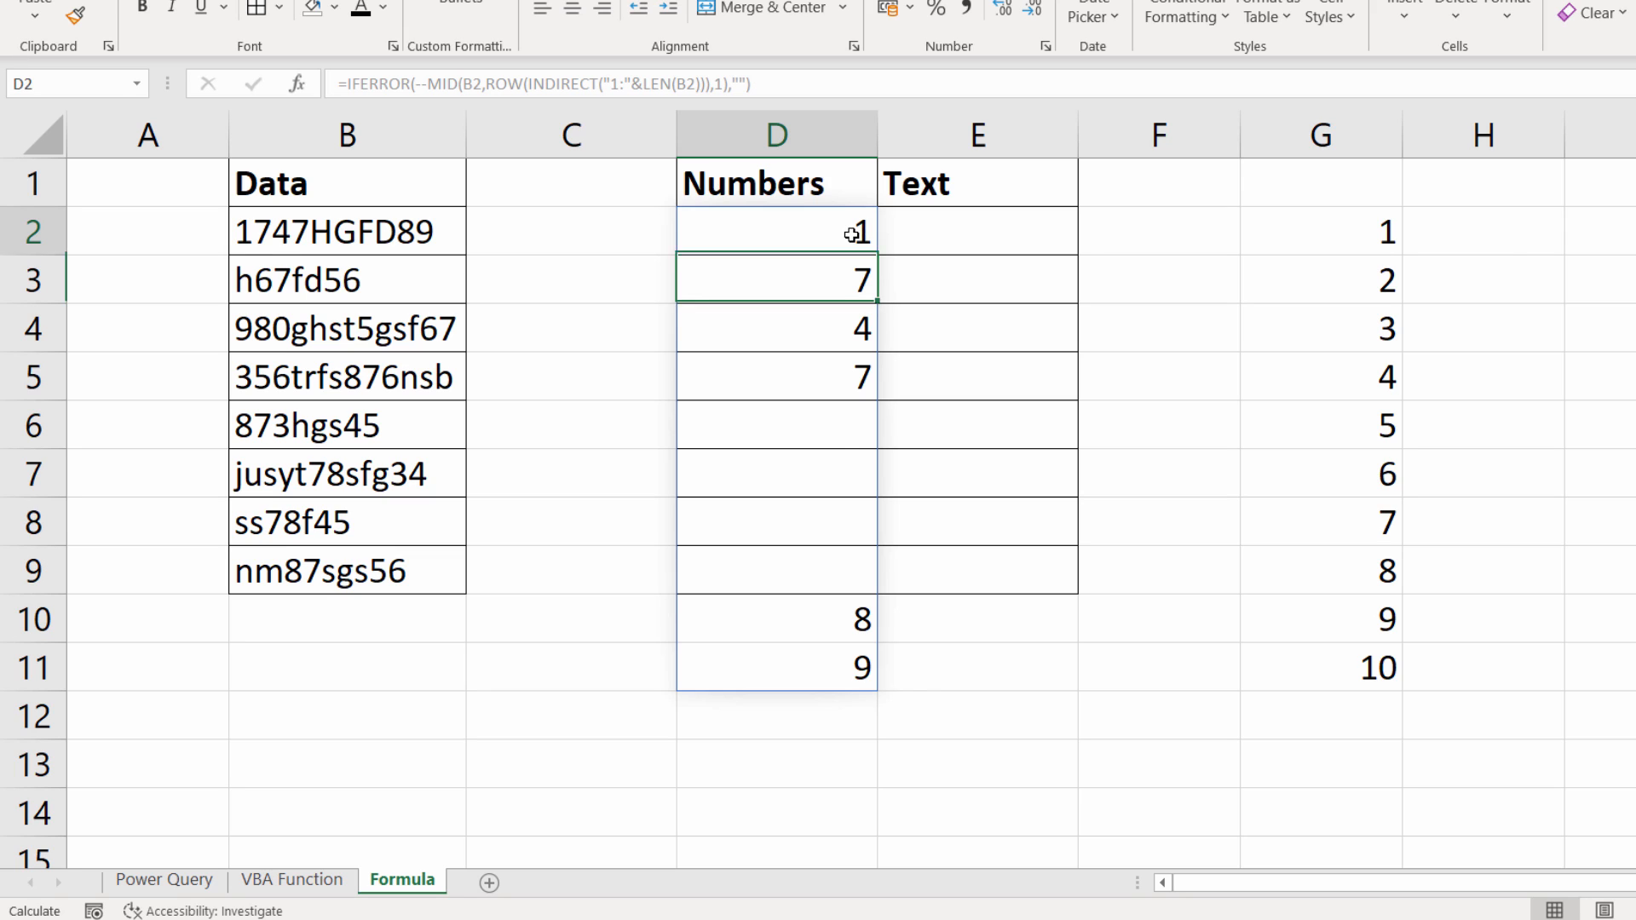
{"action": "double_click", "coordinate": [851, 228]}
{"action": "key", "text": "Home"}
{"action": "key", "text": "Right"}
{"action": "key", "text": "shift+End"}
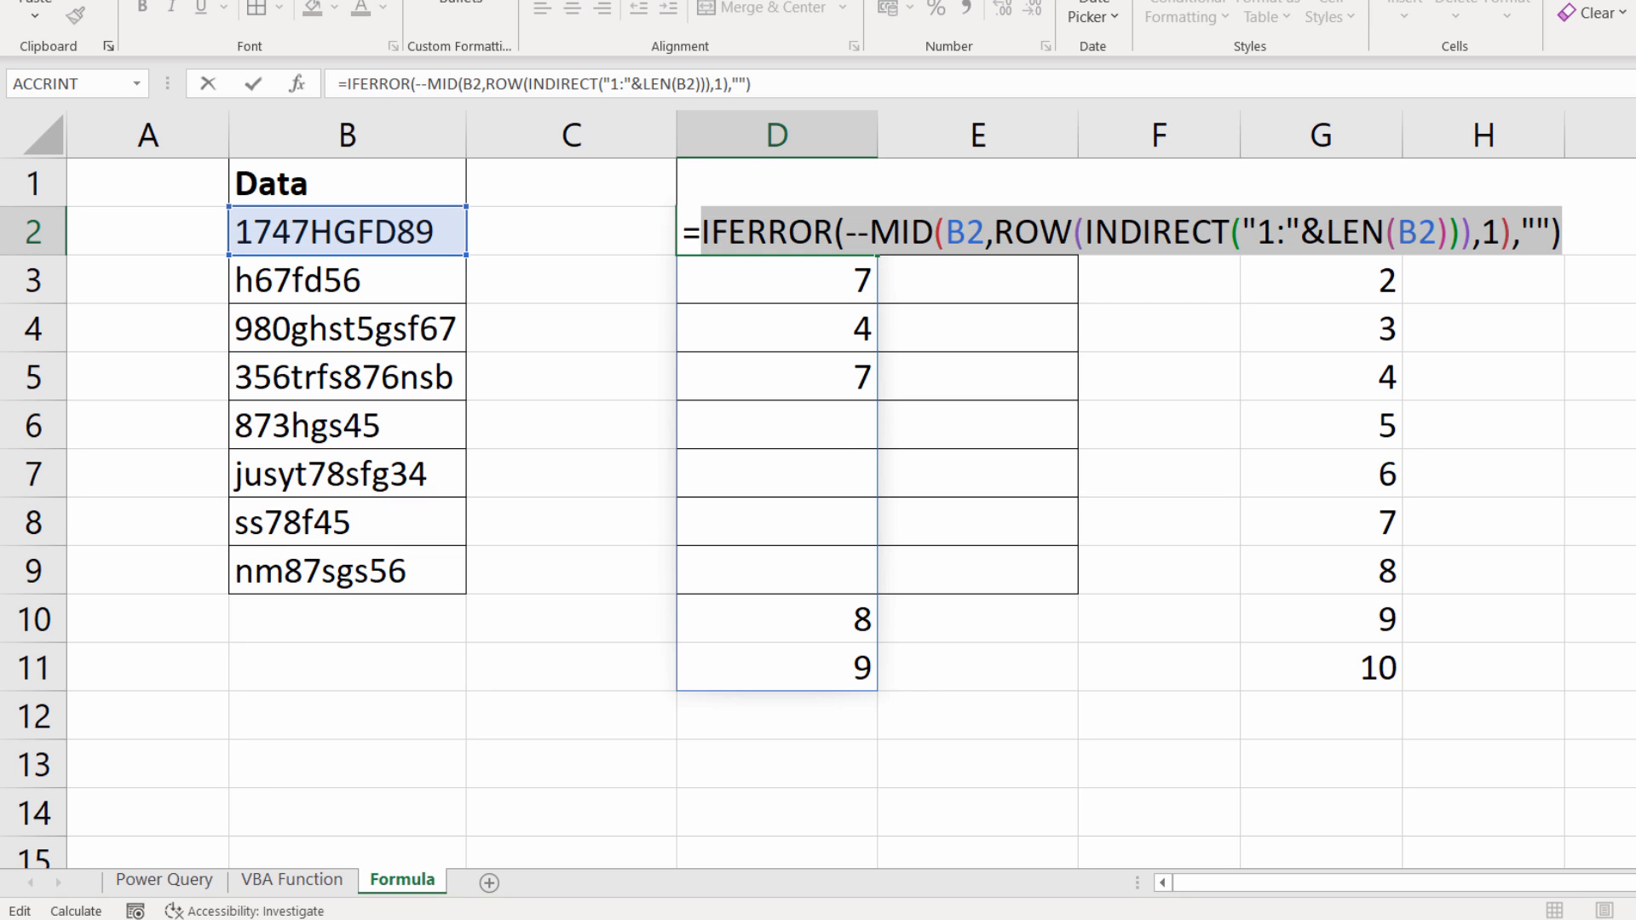
{"action": "key", "text": "F9"}
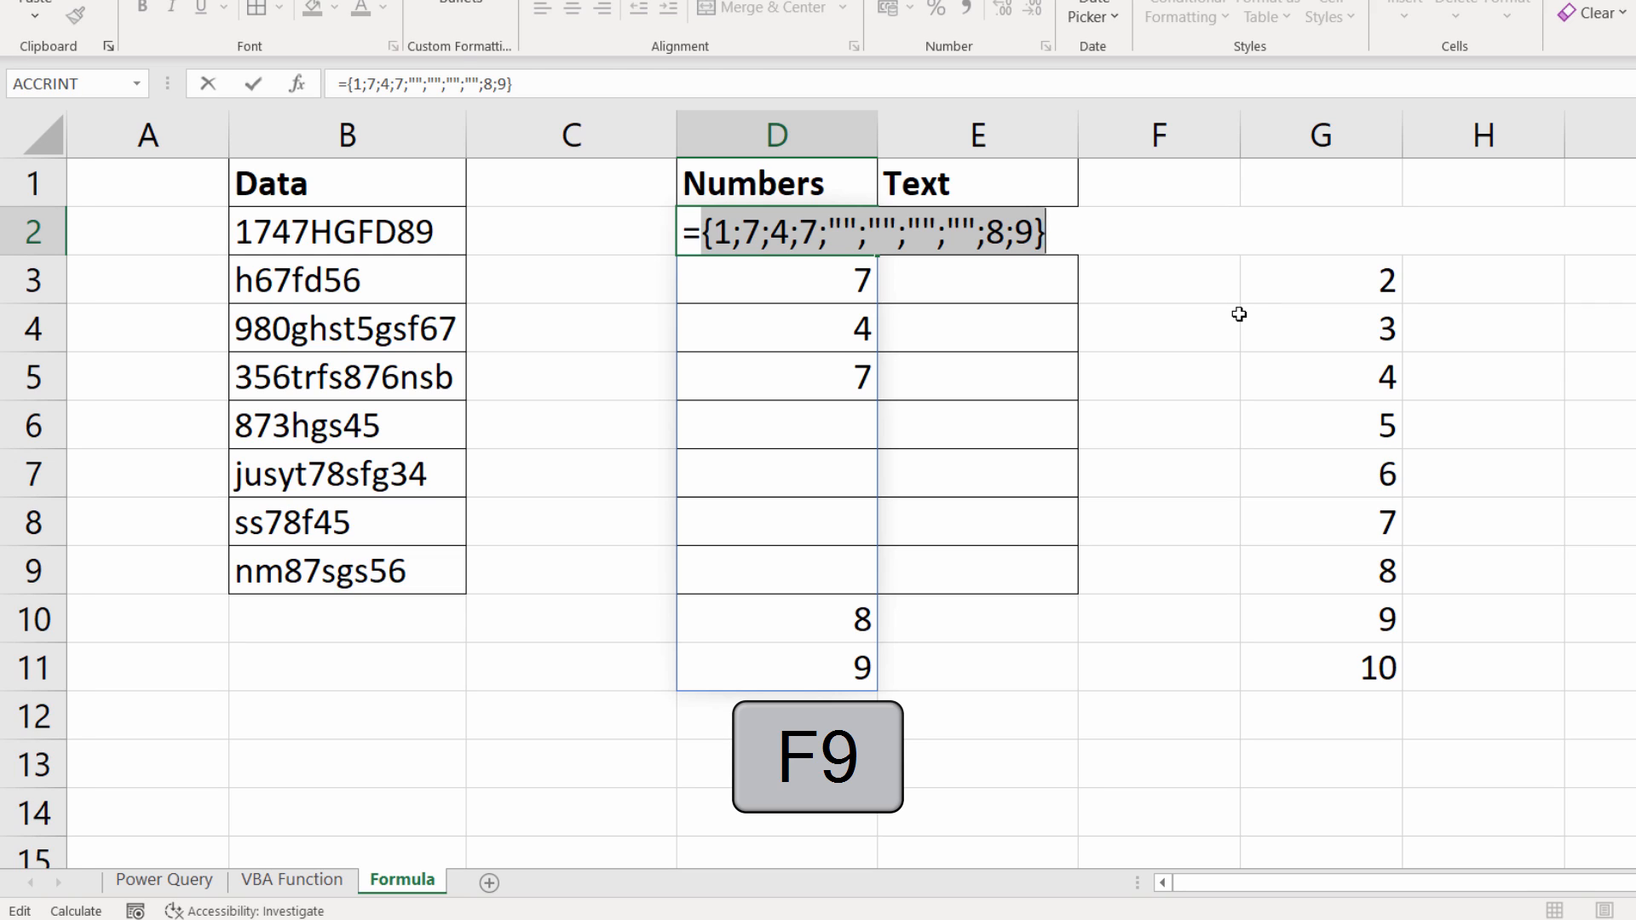
{"action": "key", "text": "Escape"}
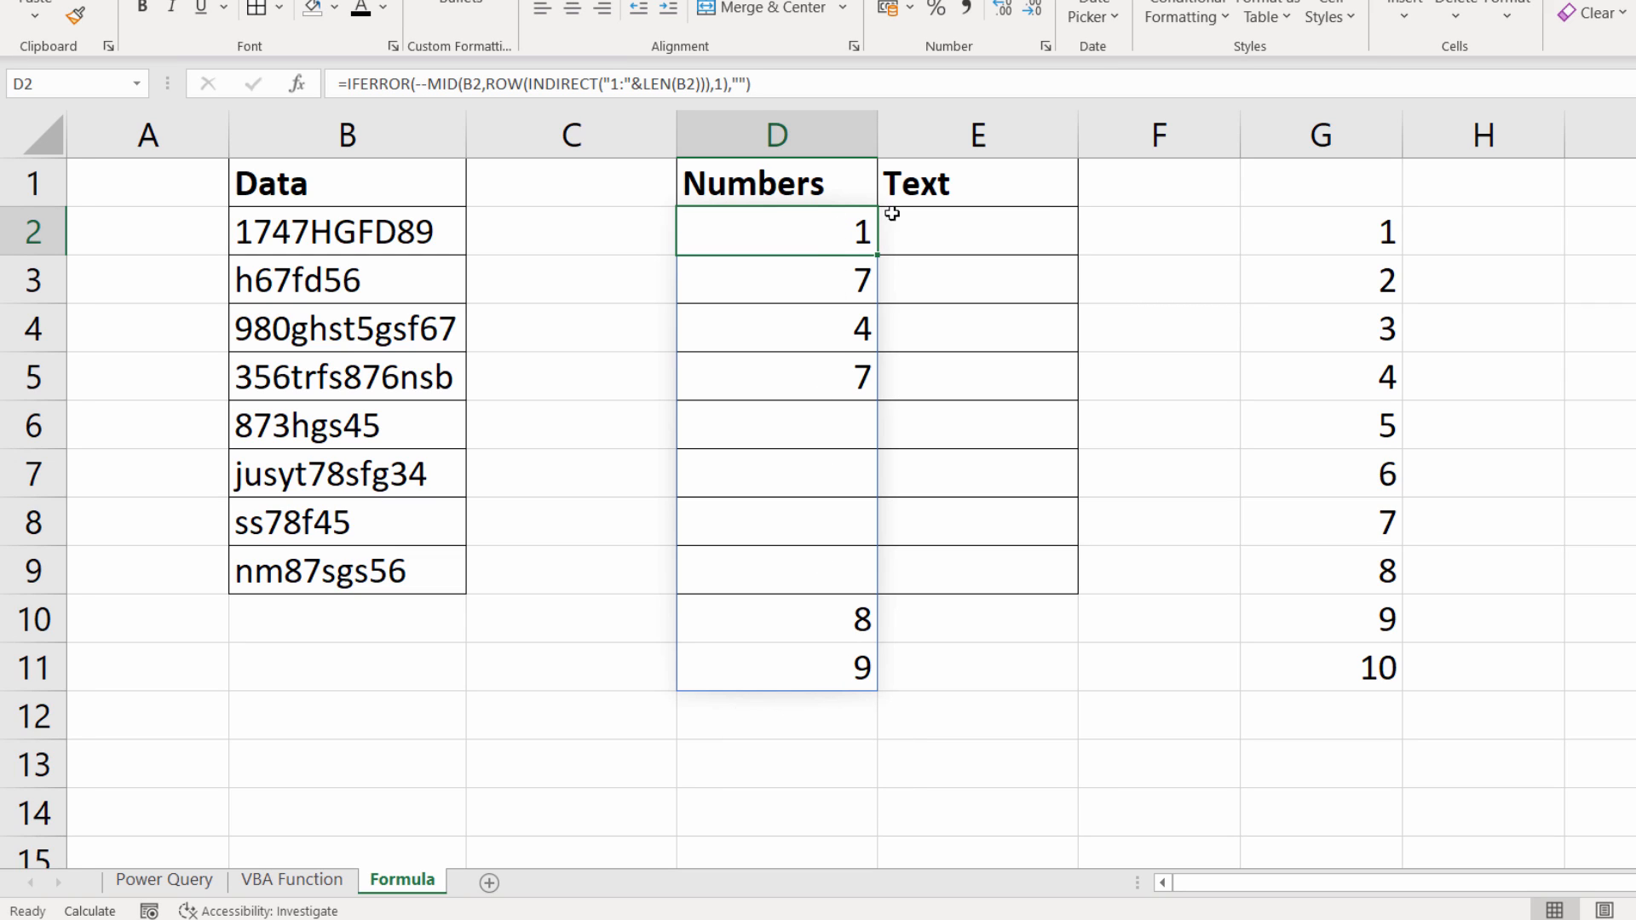
Step: Wrap the D2 formula in TEXTJOIN with an empty-text delimiter and TRUE for ignoring empty cells, and fill it down to D9
{"action": "double_click", "coordinate": [825, 225]}
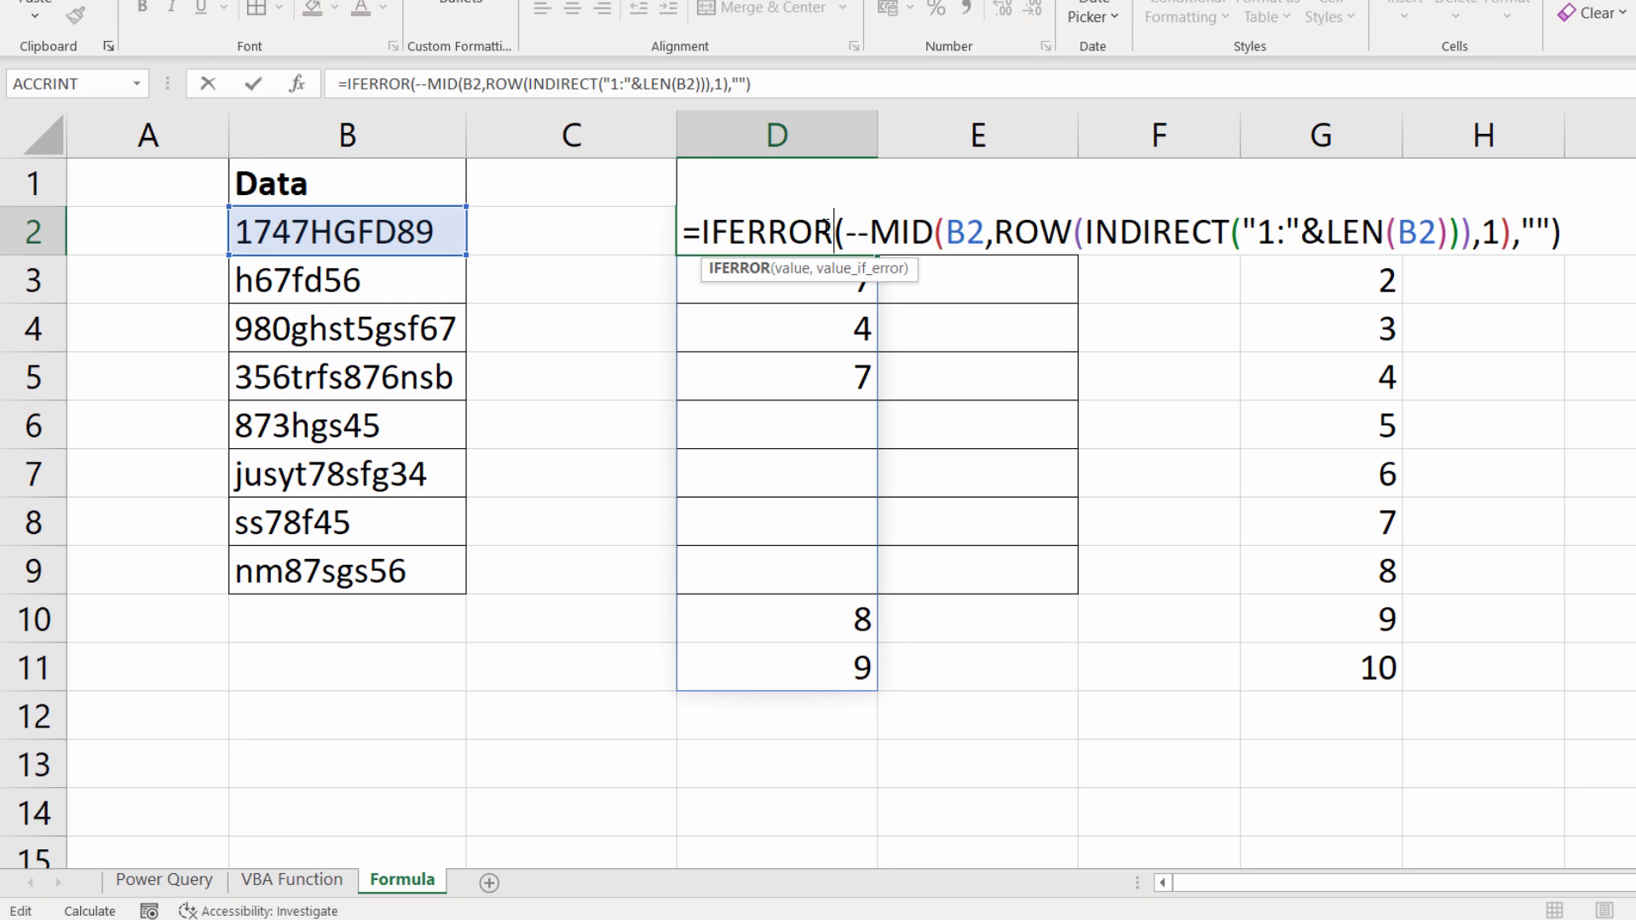
{"action": "left_click", "coordinate": [700, 232]}
{"action": "type", "text": "TEXT"}
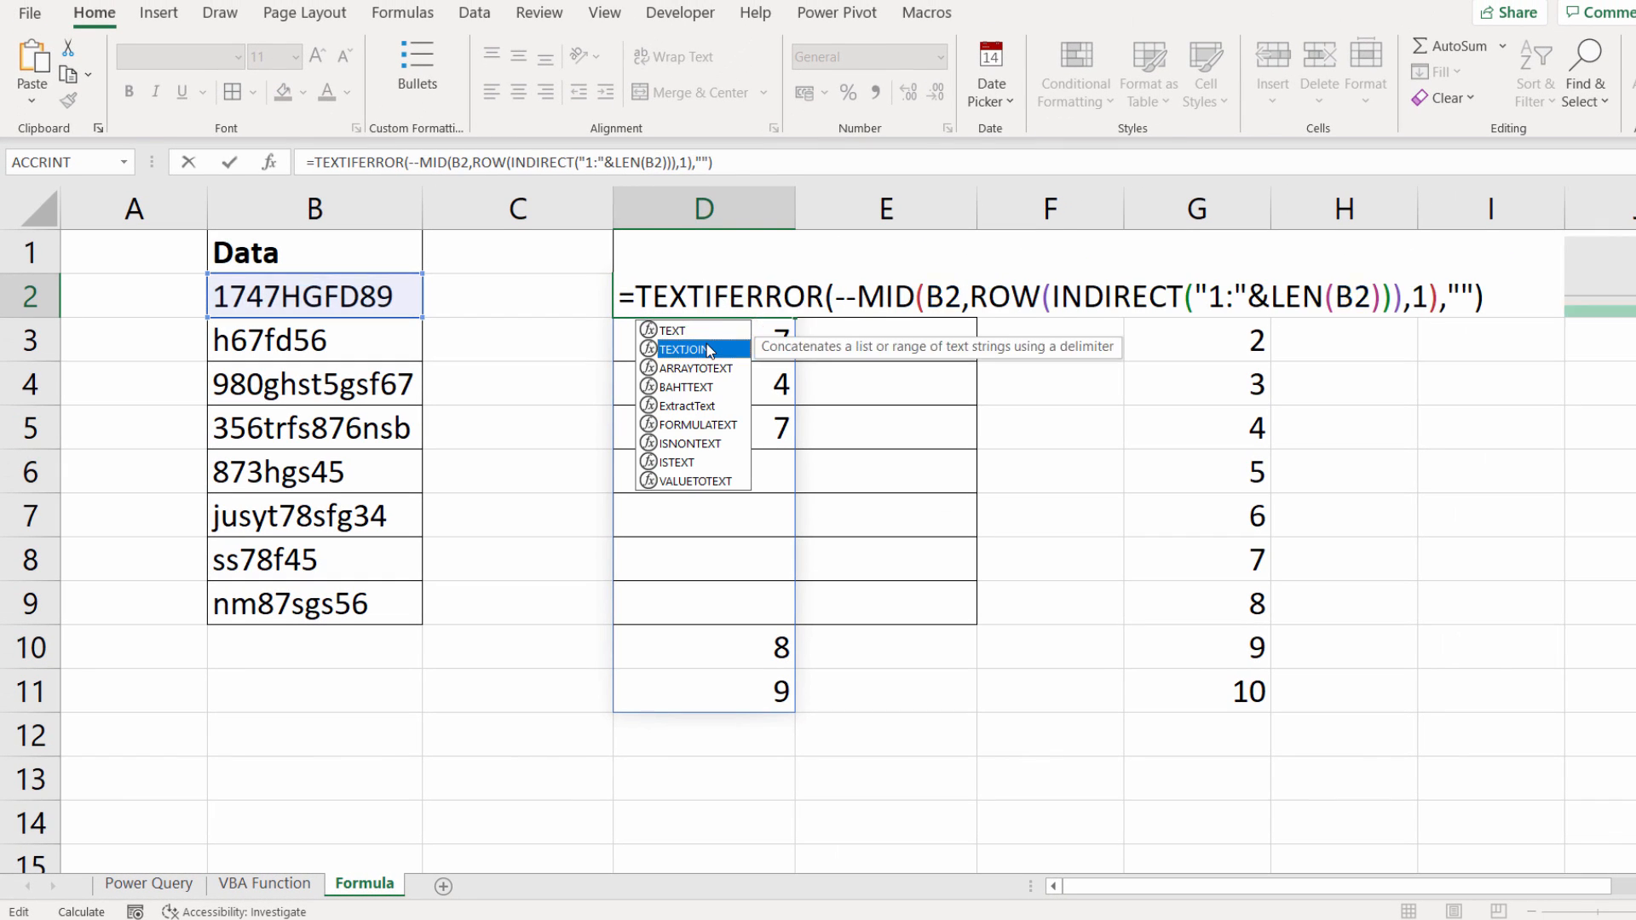
{"action": "double_click", "coordinate": [705, 347]}
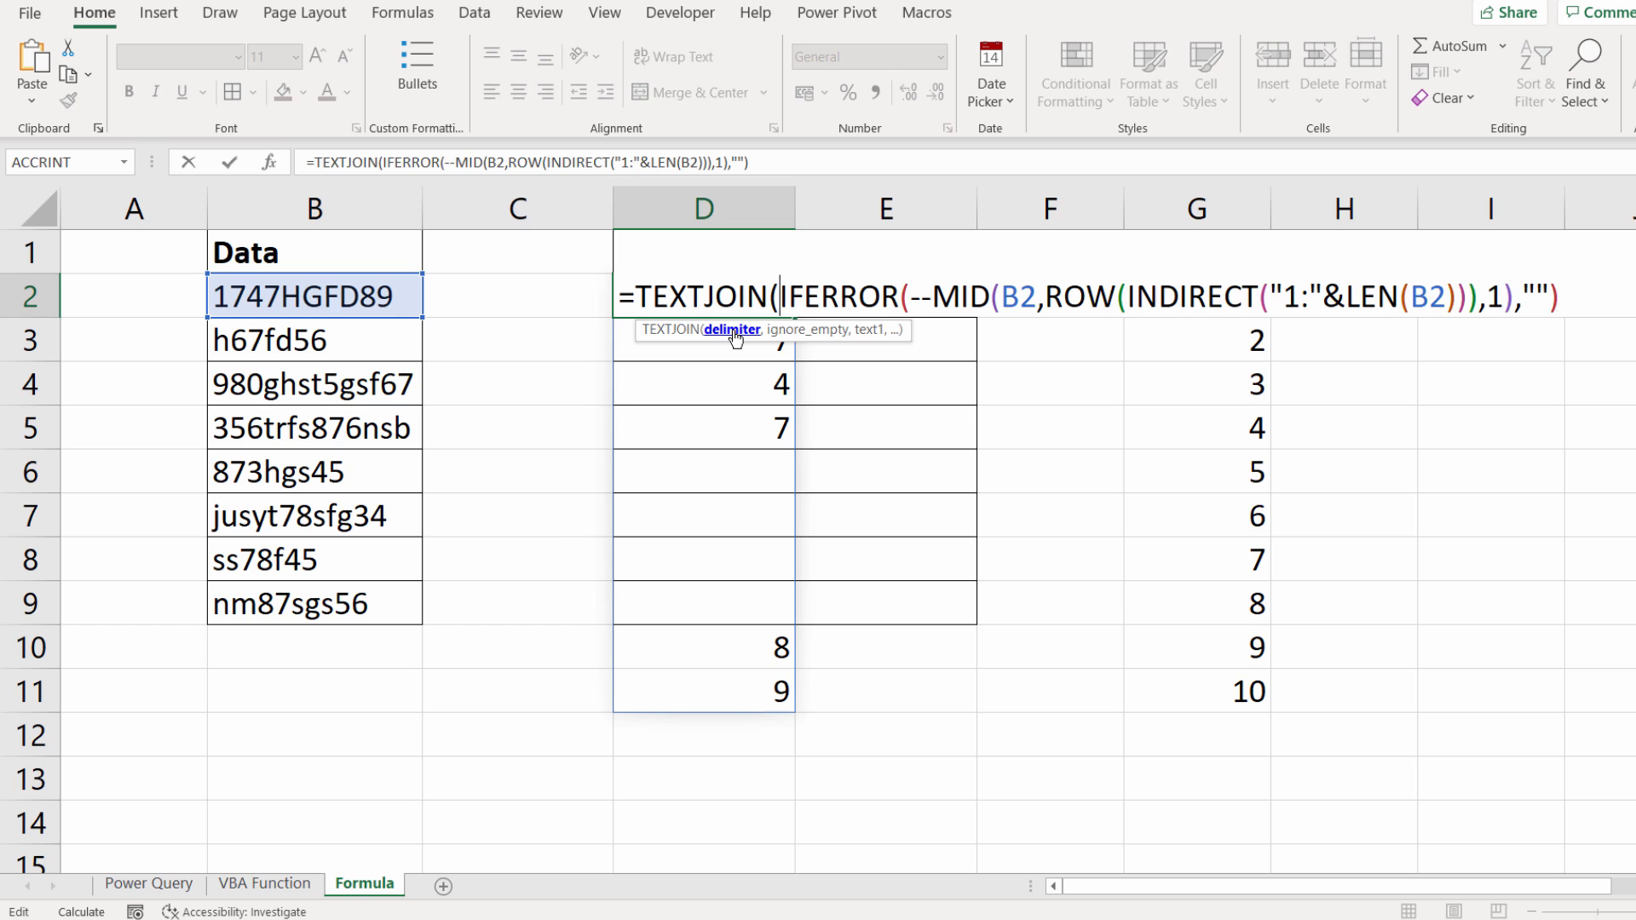
{"action": "type", "text": "\"\""}
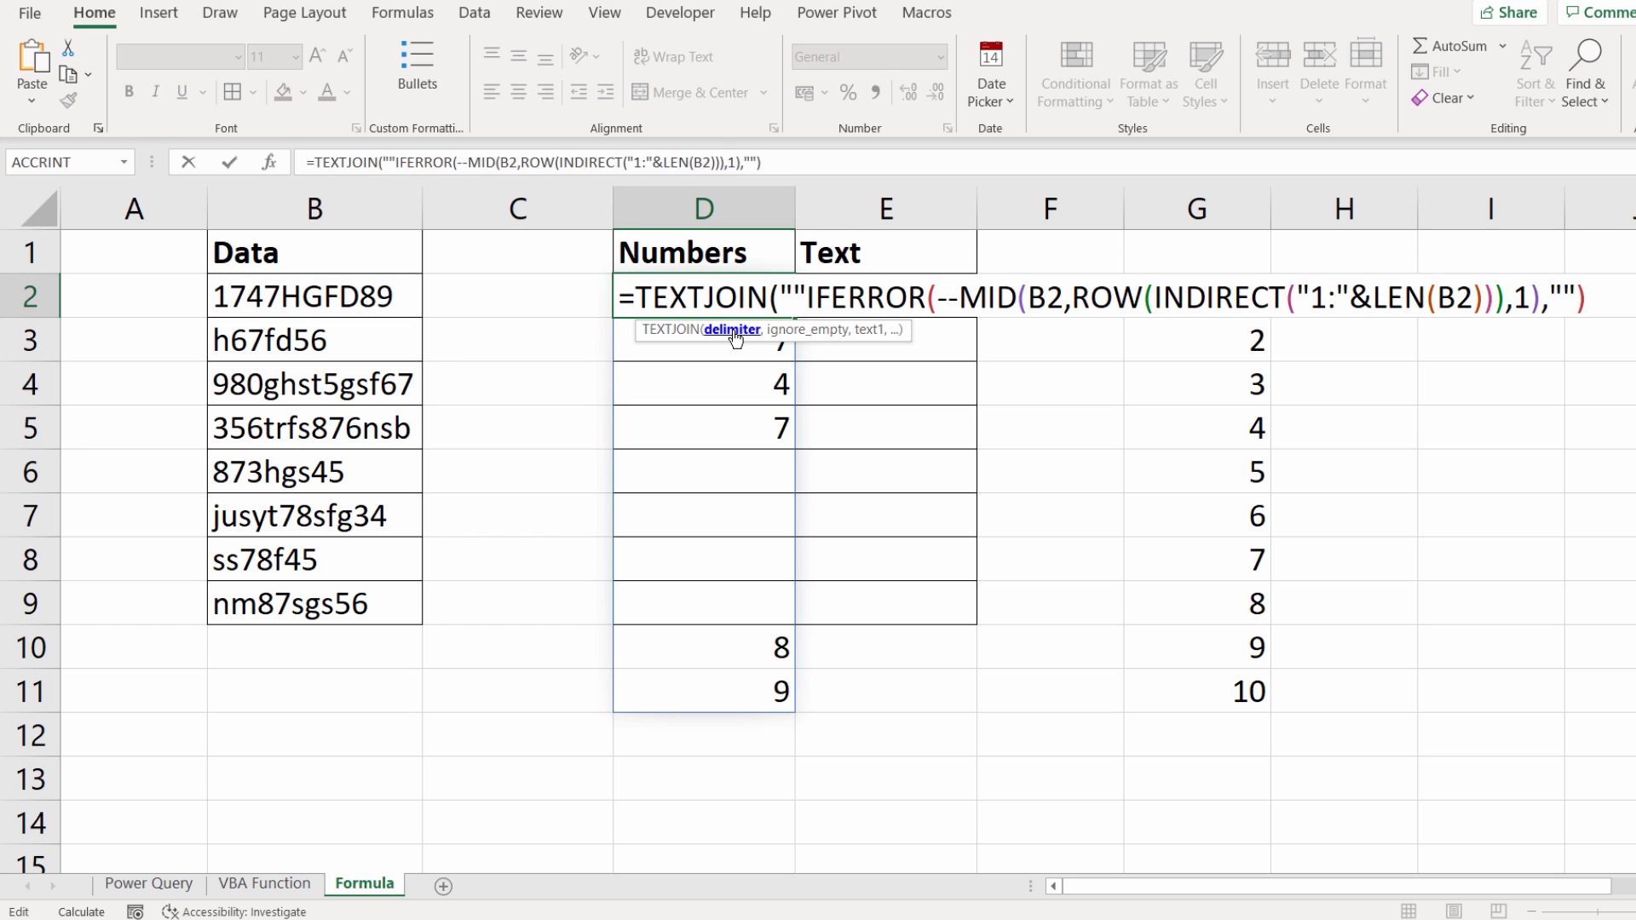
{"action": "type", "text": ","}
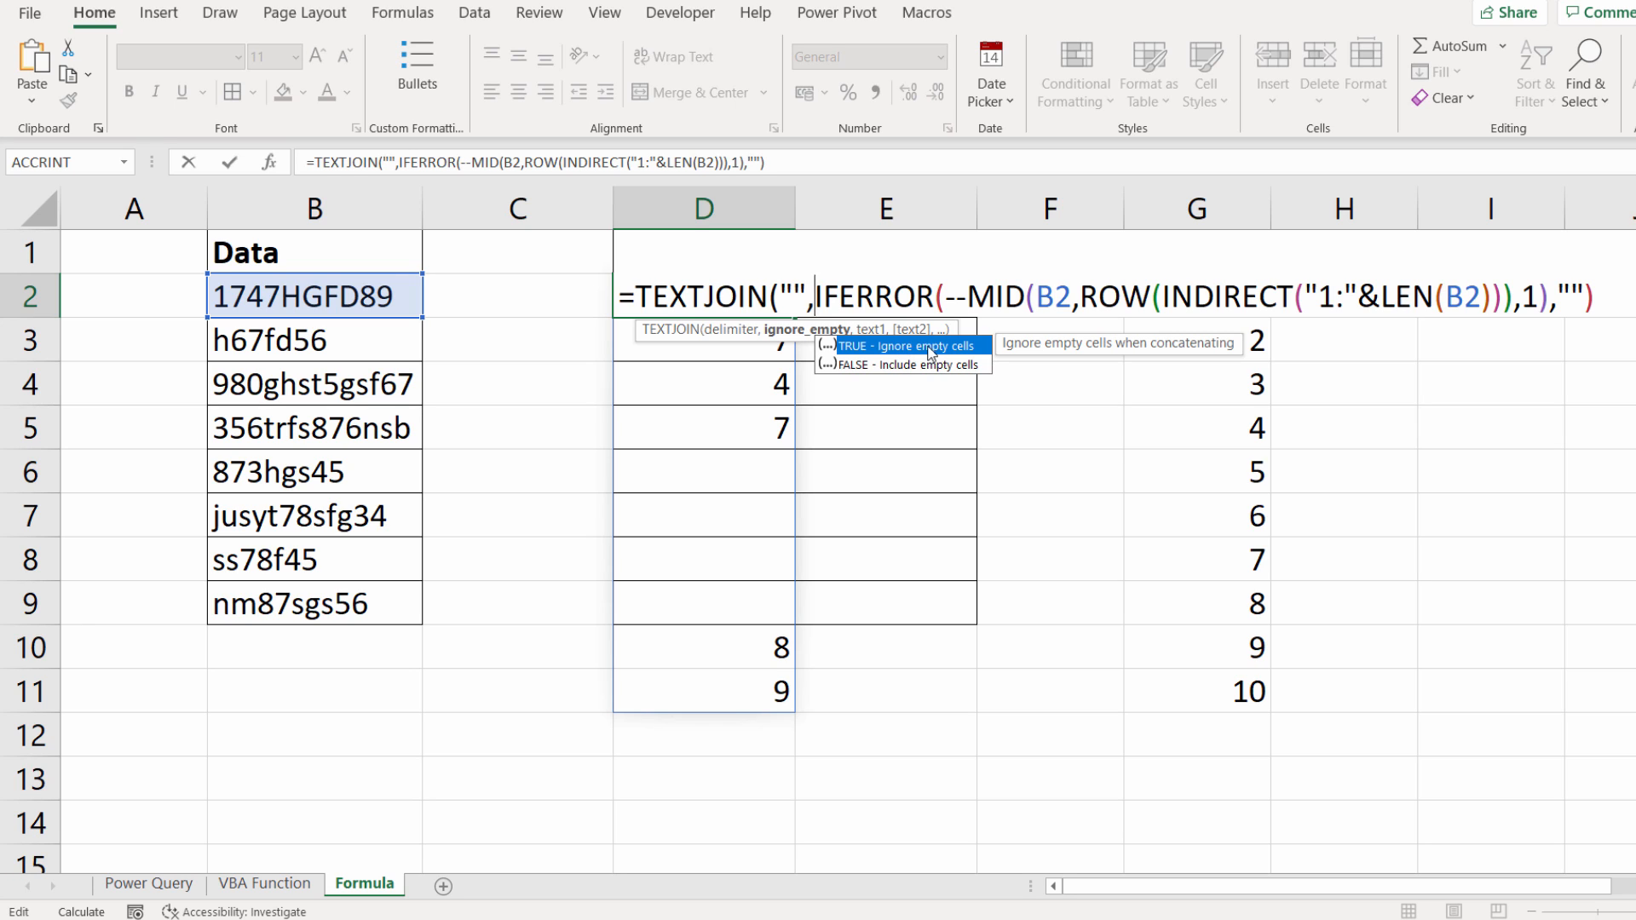
{"action": "double_click", "coordinate": [855, 347]}
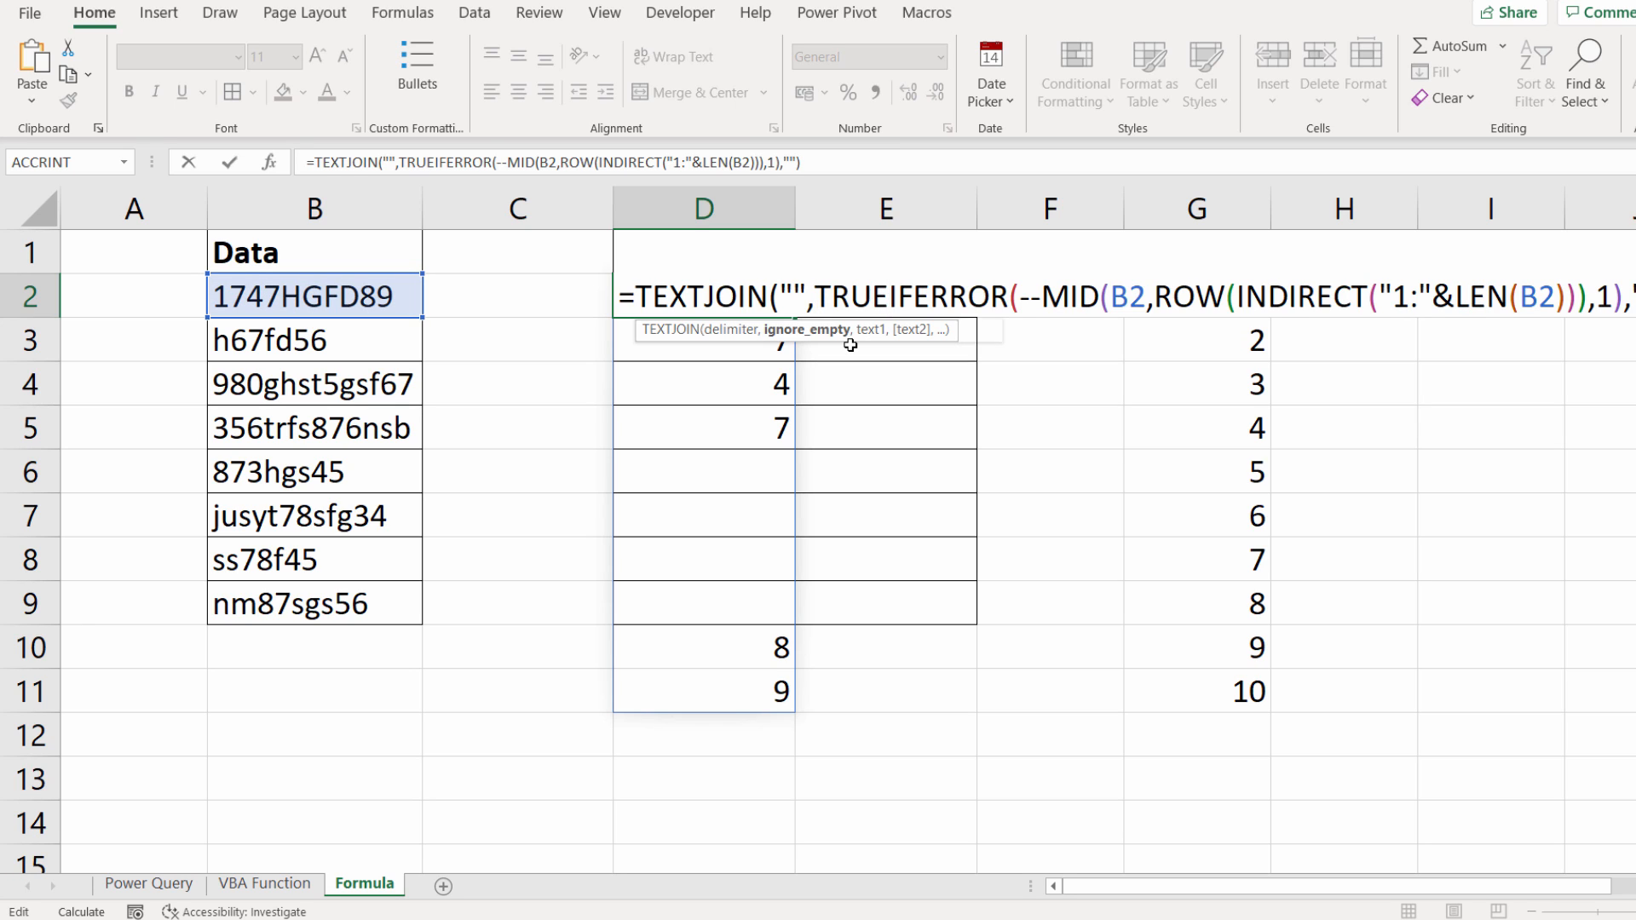
{"action": "type", "text": ","}
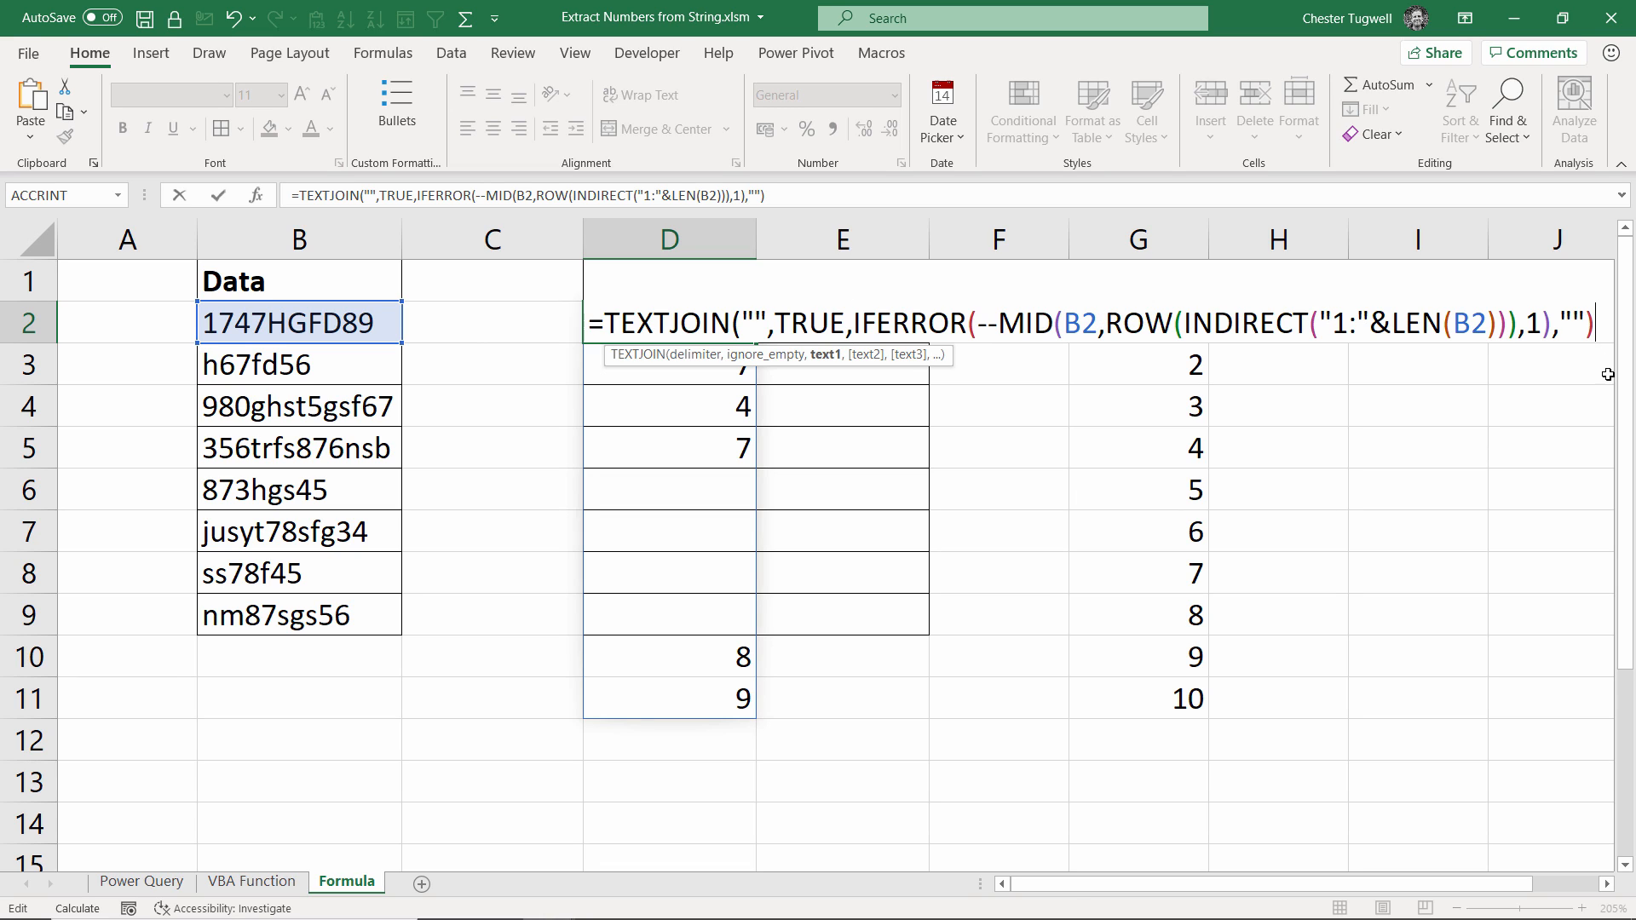
{"action": "type", "text": ")"}
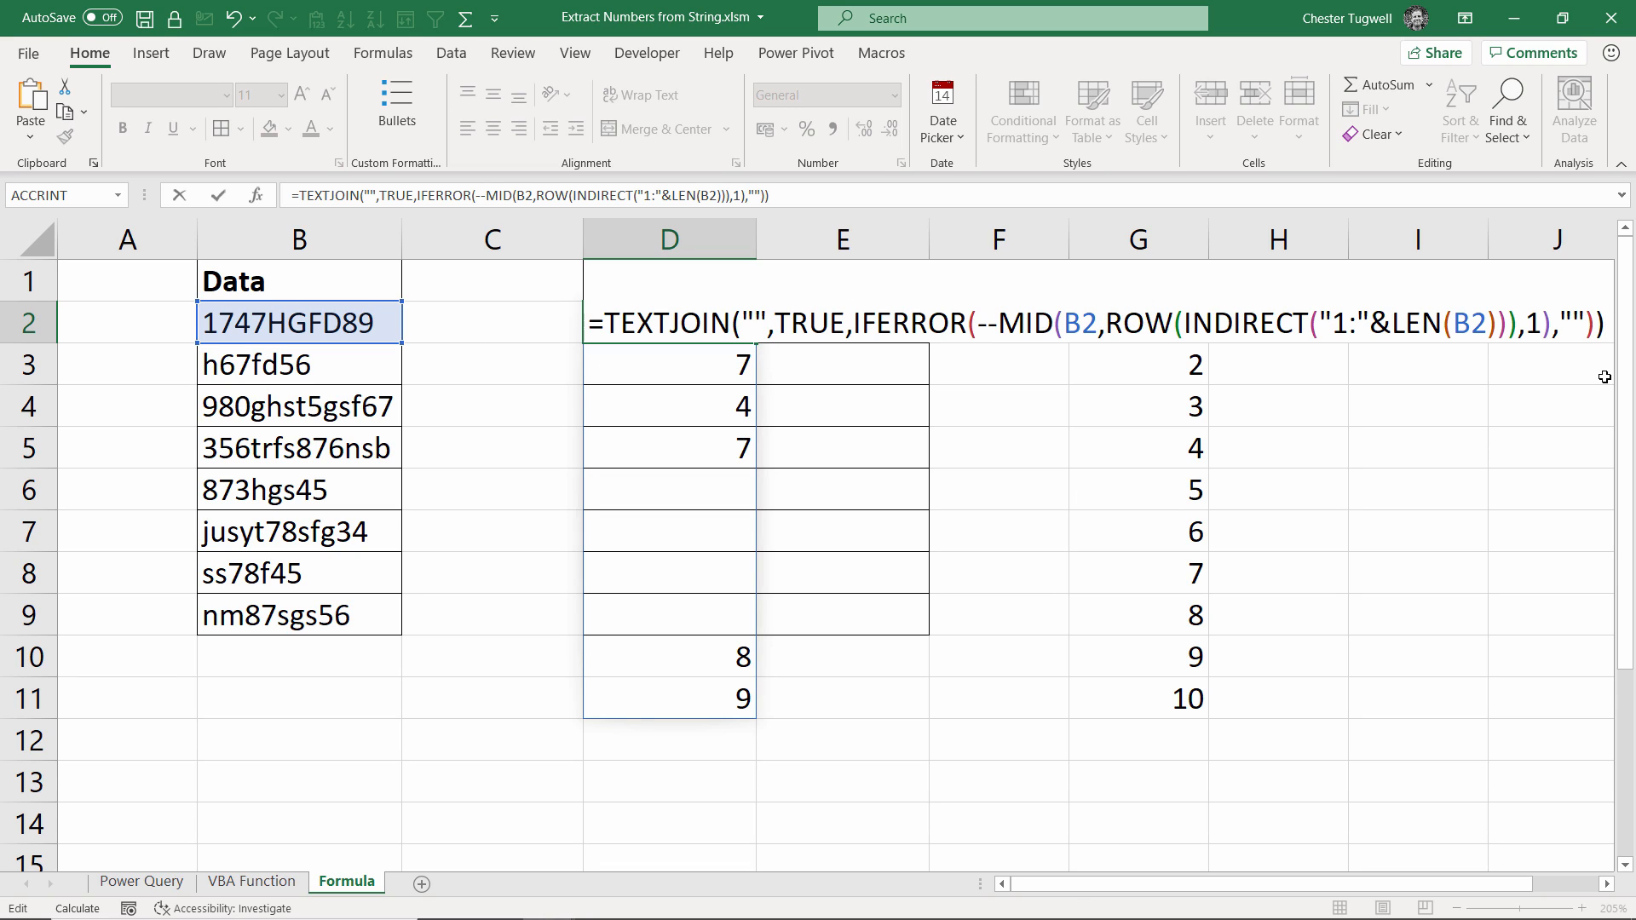
{"action": "key", "text": "Return"}
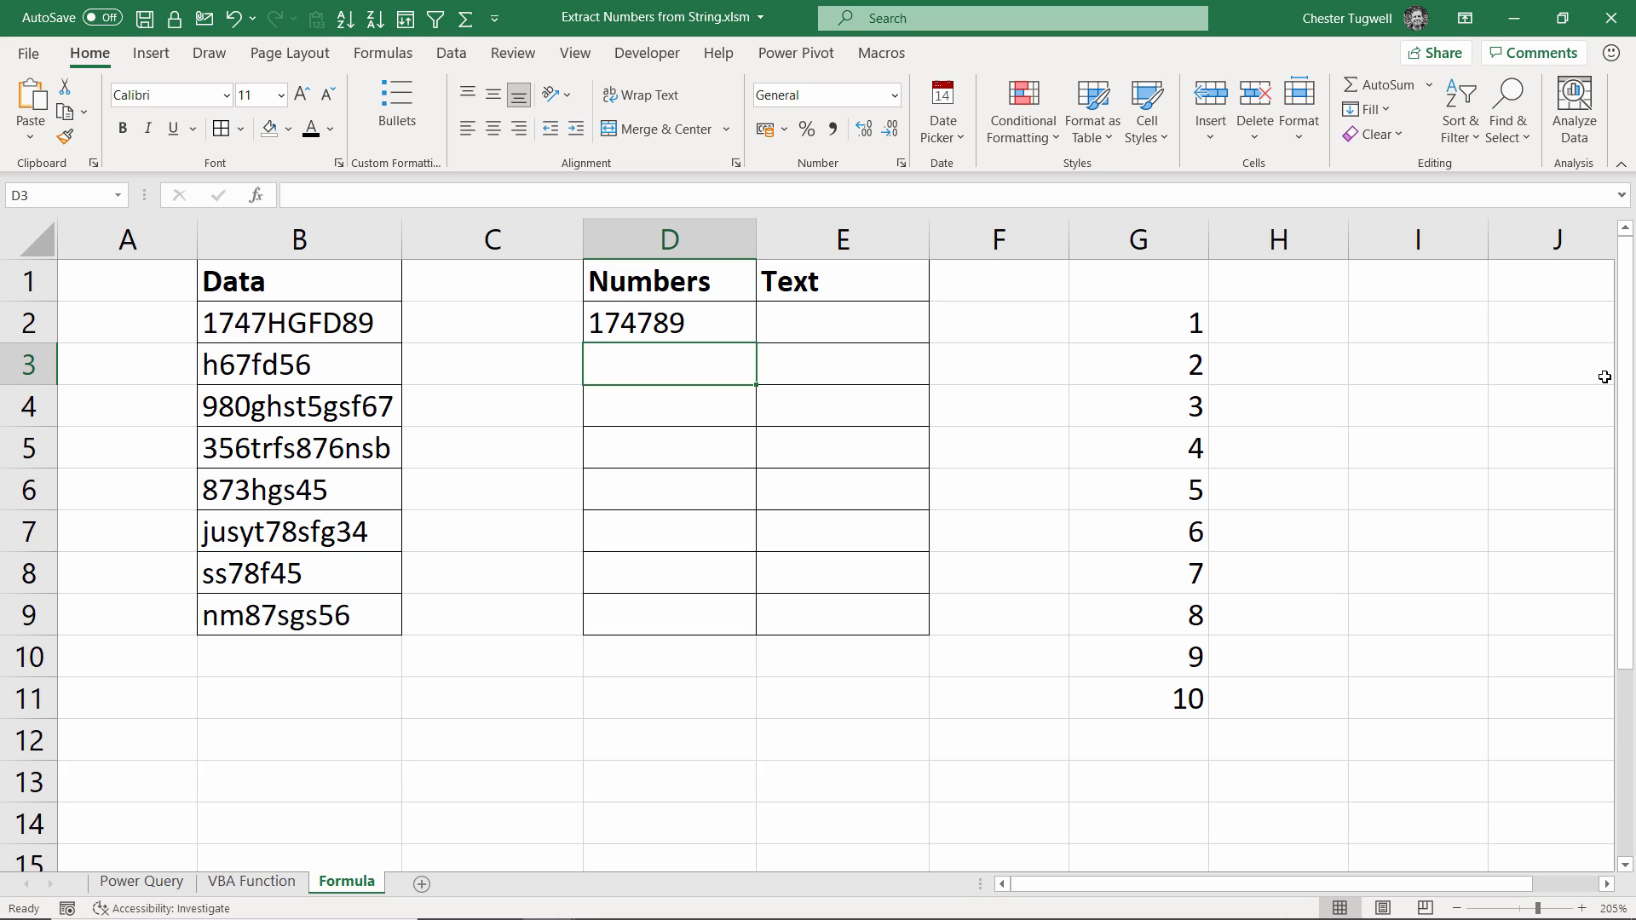
{"action": "left_click", "coordinate": [696, 326]}
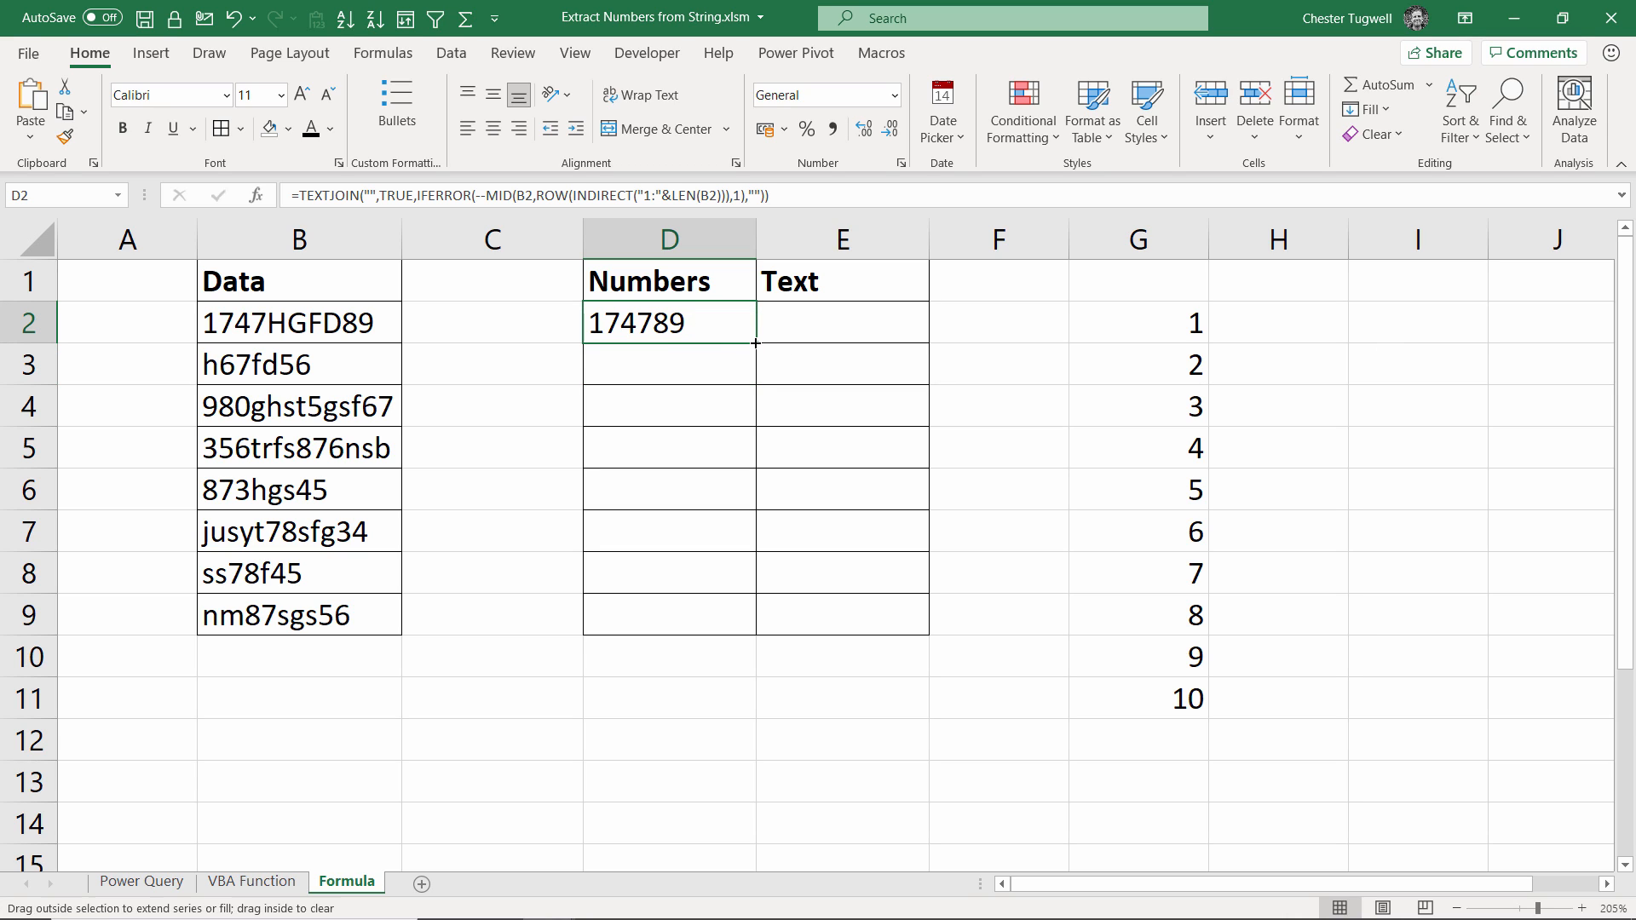
{"action": "left_click_drag", "start_coordinate": [748, 342], "coordinate": [742, 630]}
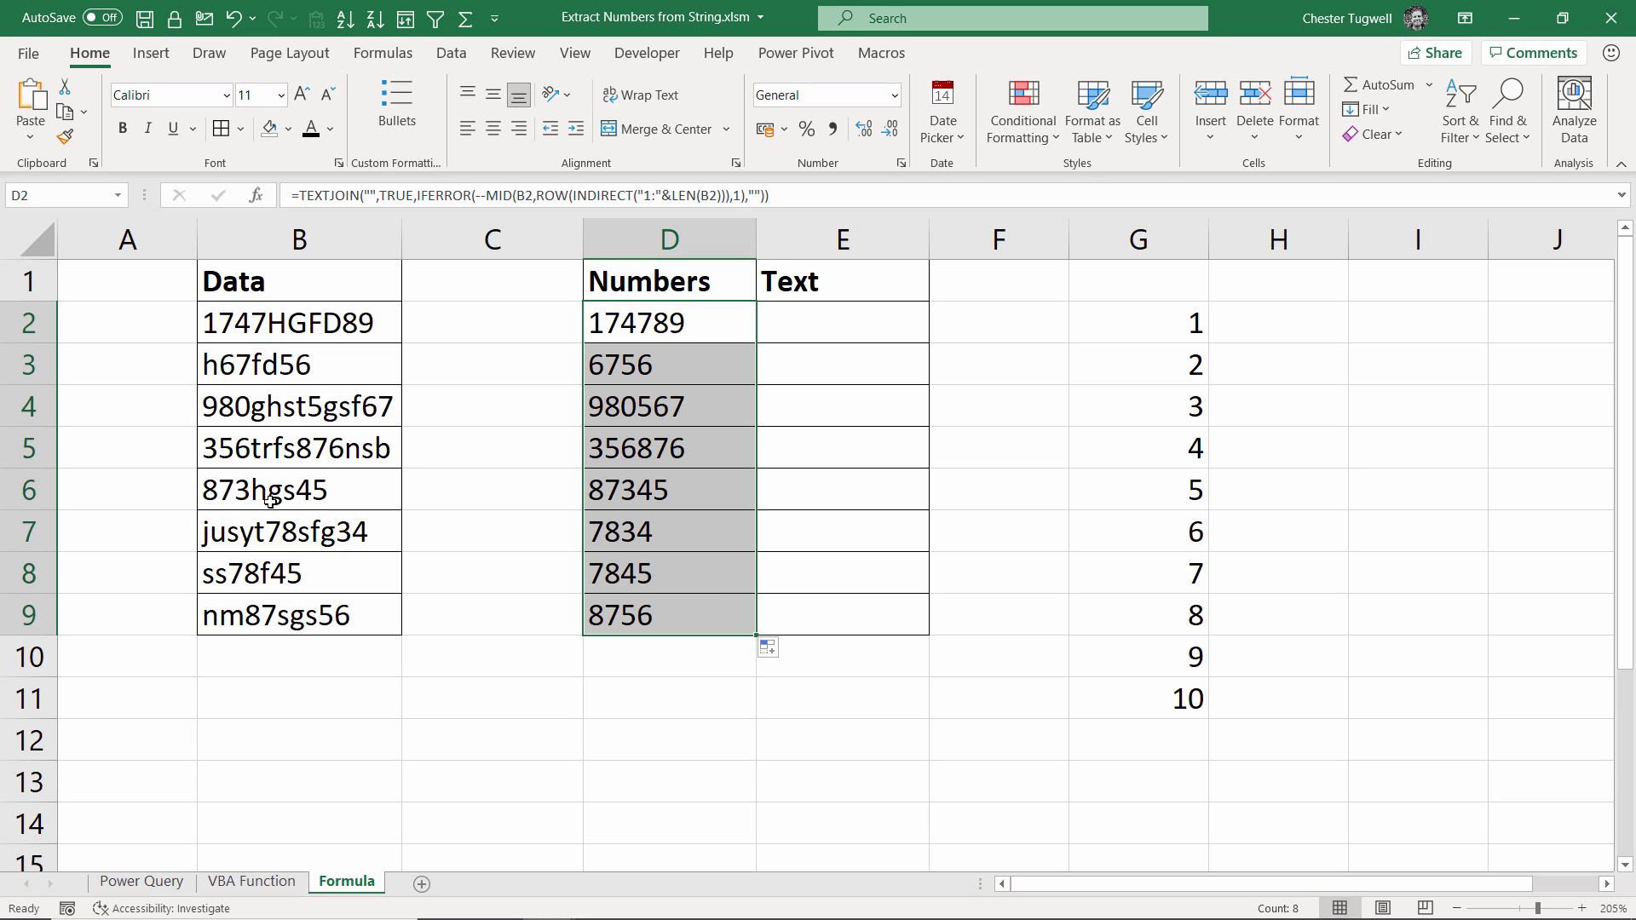
Step: Copy the full text of the D2 TEXTJOIN formula into E2, keeping its references to B2
{"action": "left_click", "coordinate": [694, 333]}
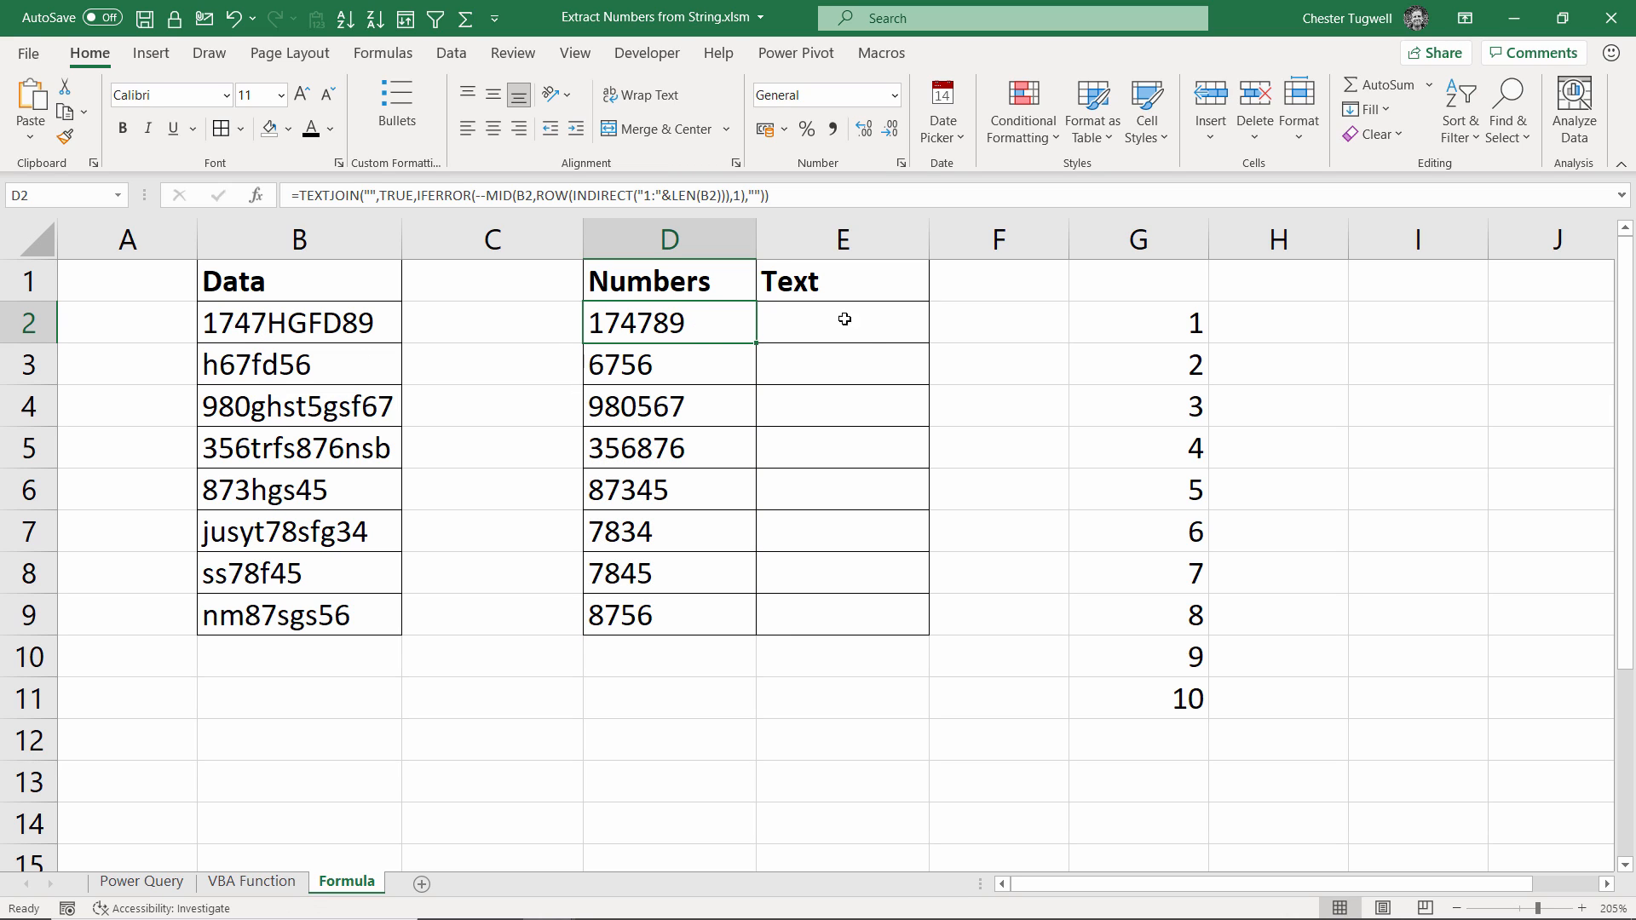
{"action": "double_click", "coordinate": [679, 327]}
{"action": "left_click_drag", "start_coordinate": [599, 325], "coordinate": [1628, 325]}
{"action": "key", "text": "ctrl+c"}
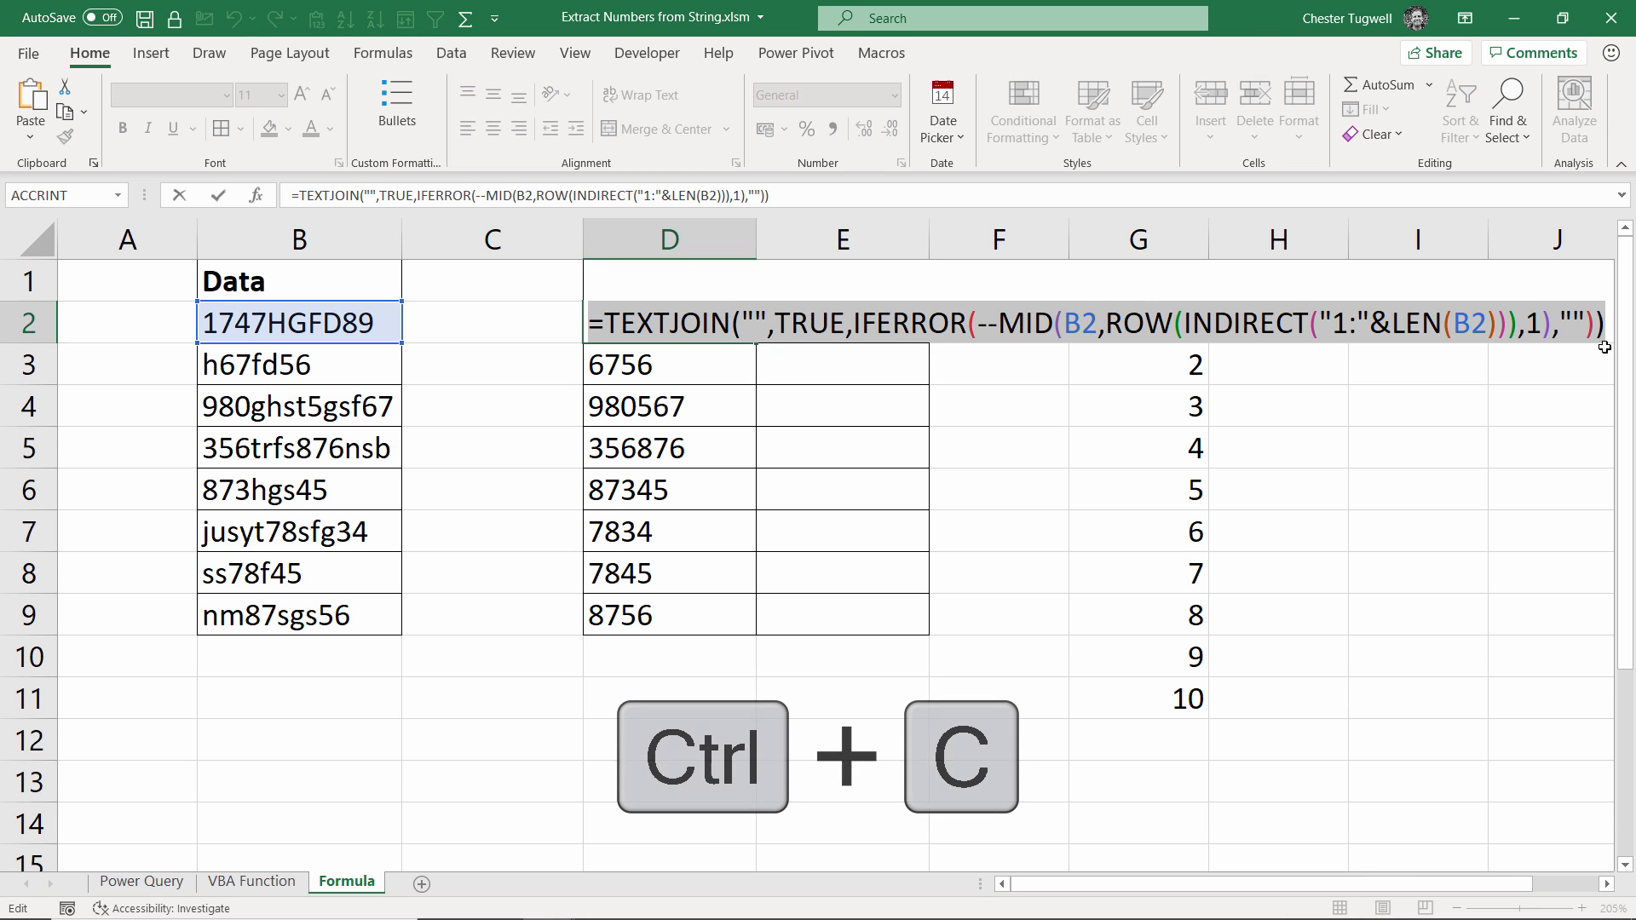
{"action": "key", "text": "Return"}
{"action": "double_click", "coordinate": [806, 321]}
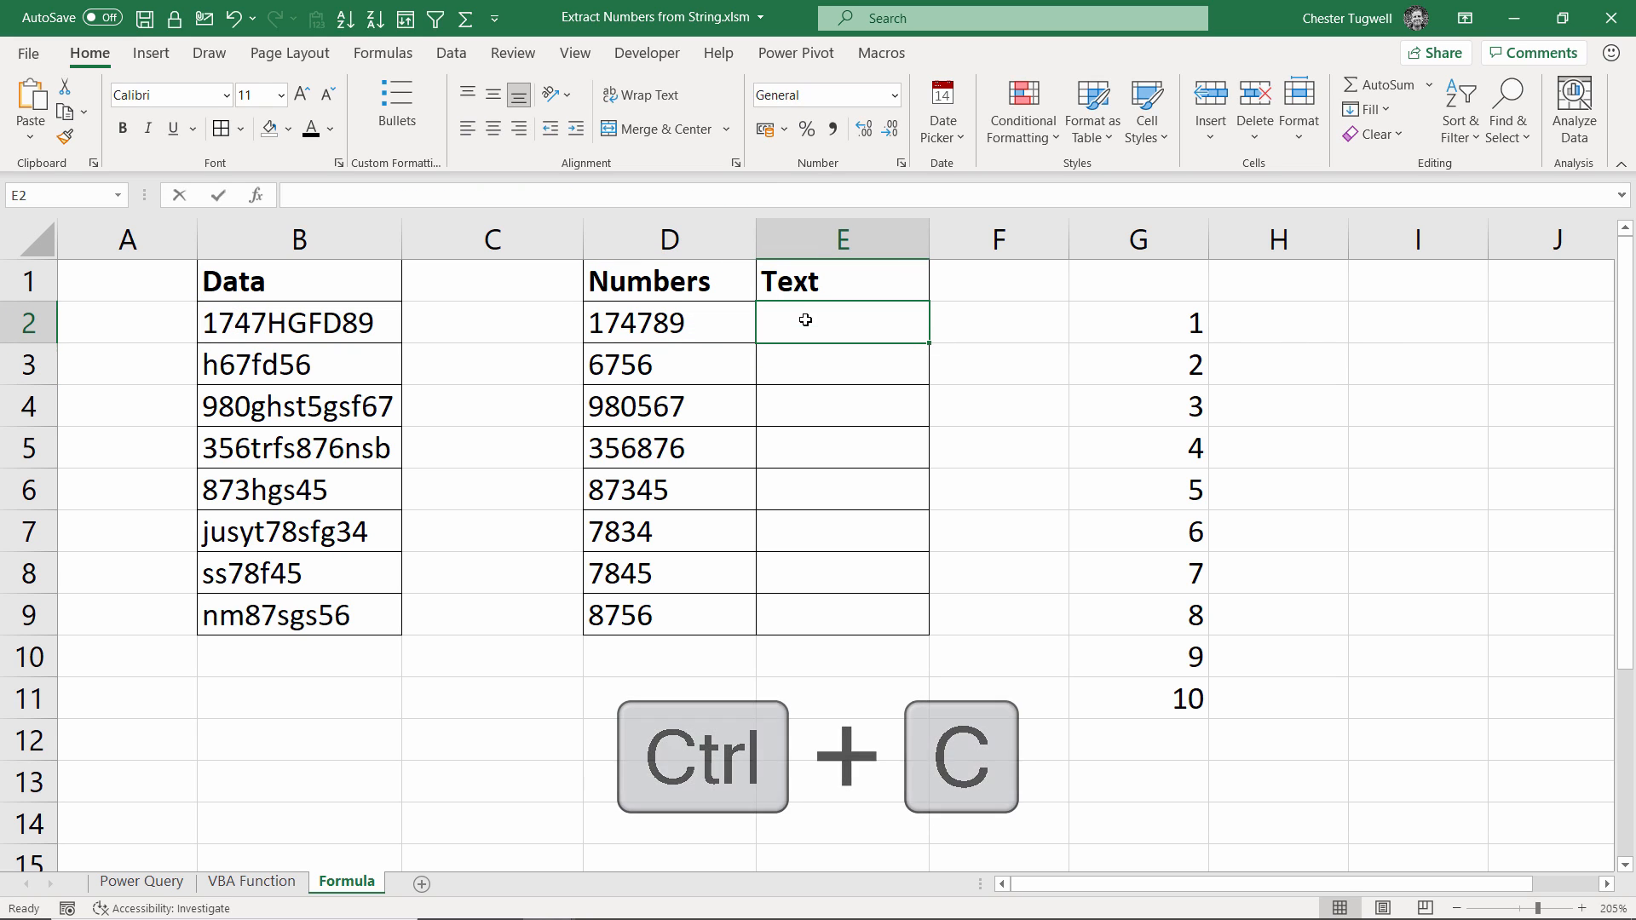
{"action": "key", "text": "ctrl+v"}
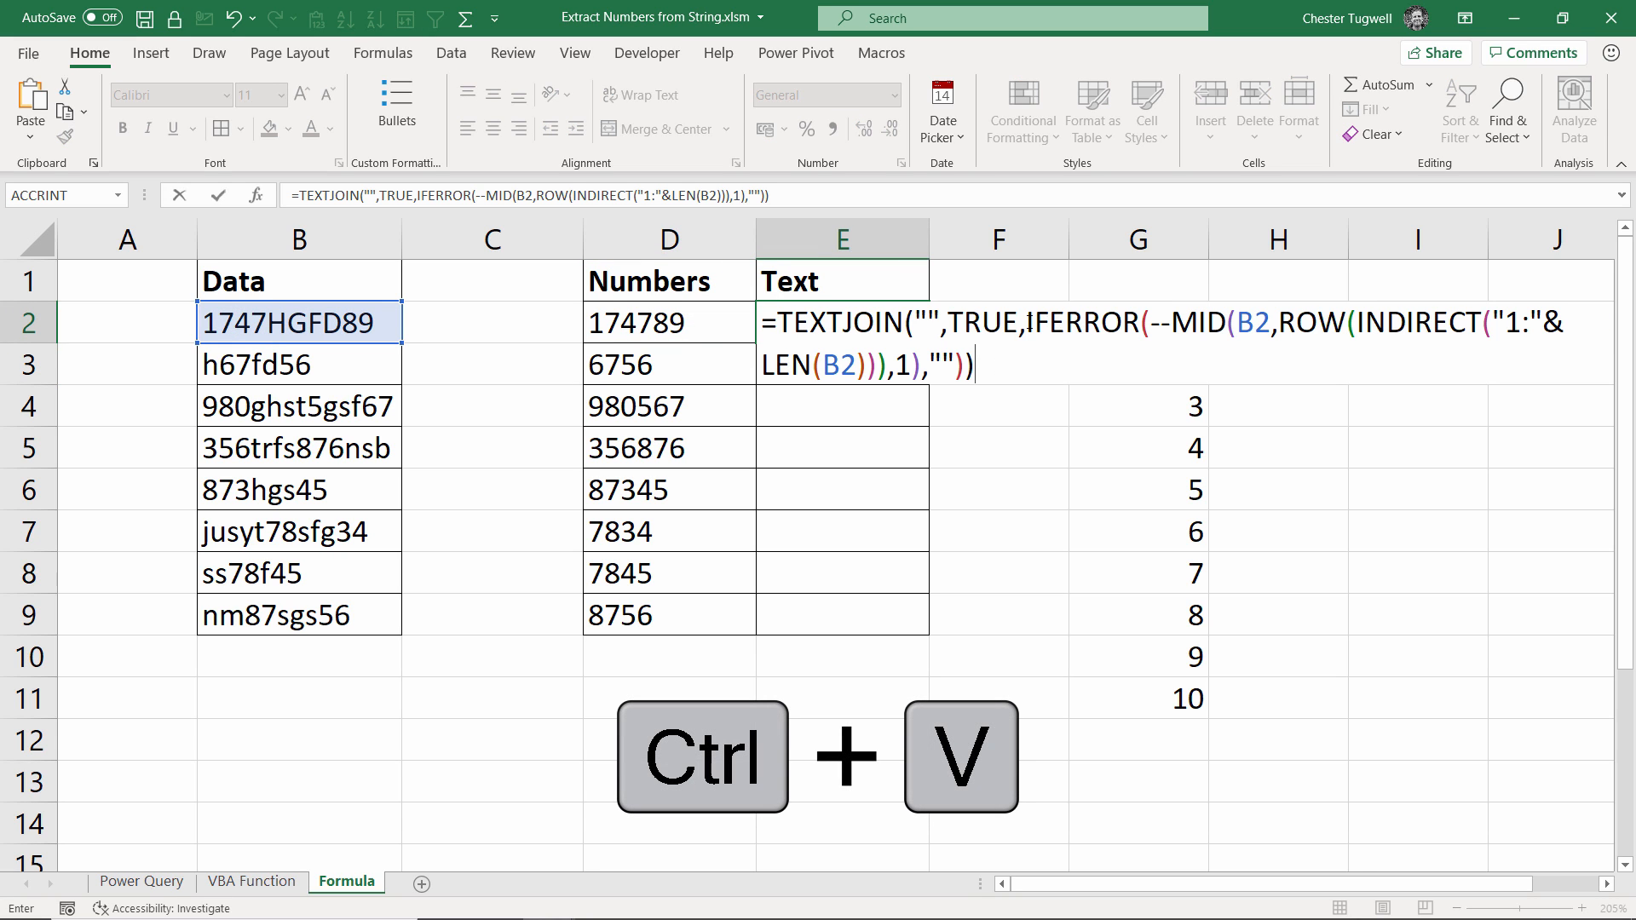
Step: Change IFERROR to ISERROR in the E2 formula and remove its empty-text fallback argument
{"action": "left_click", "coordinate": [1050, 320]}
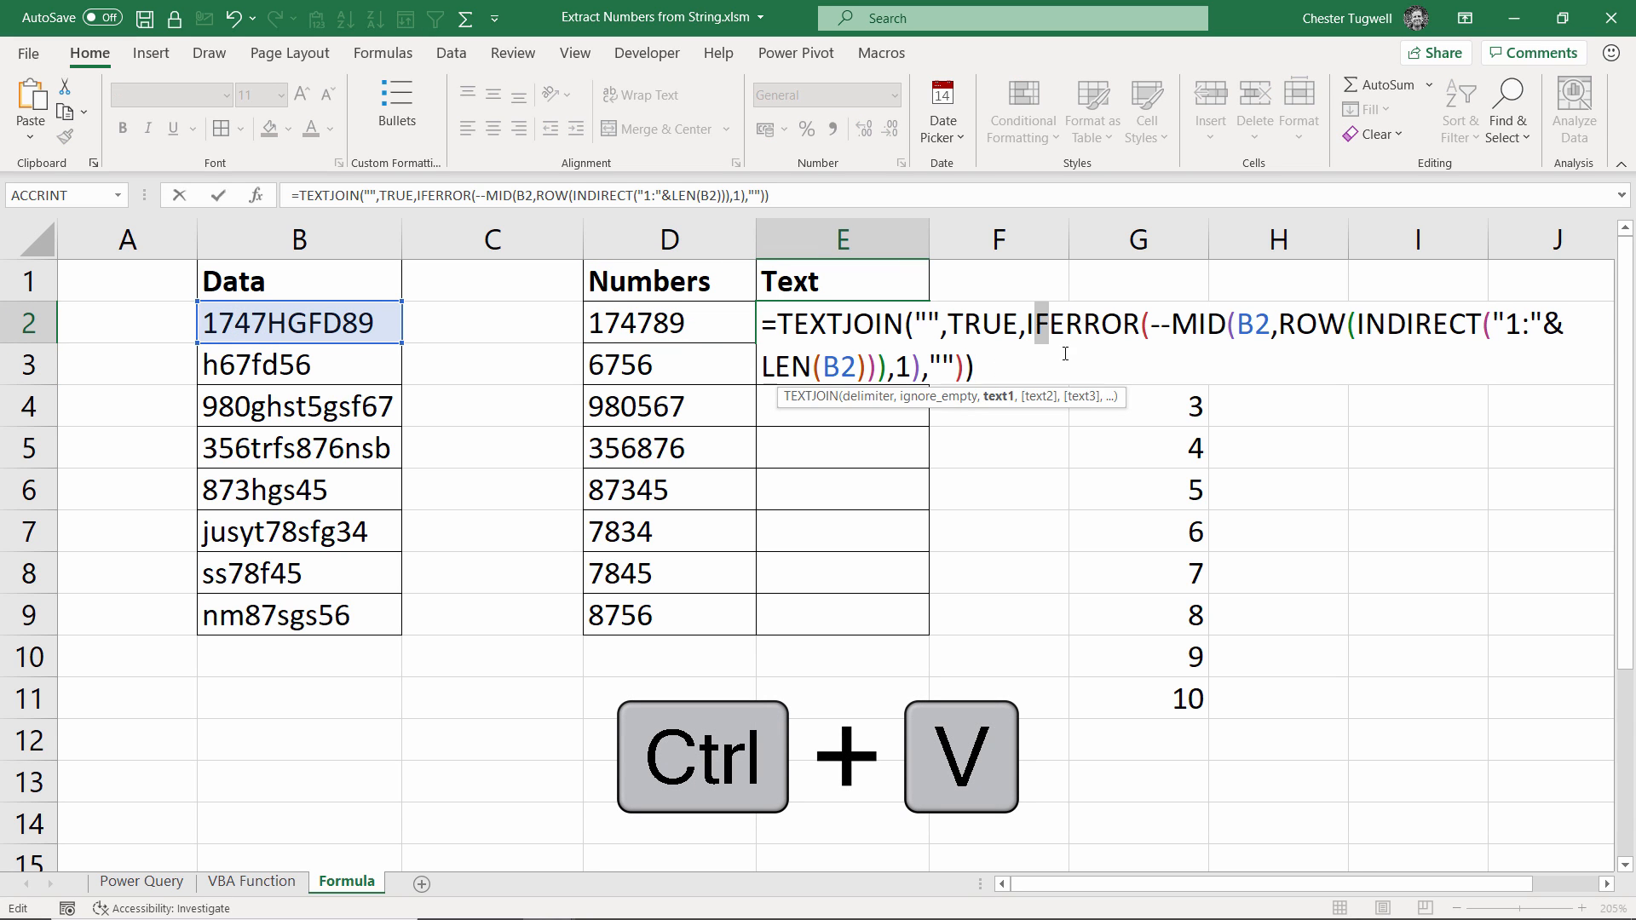
{"action": "type", "text": "S"}
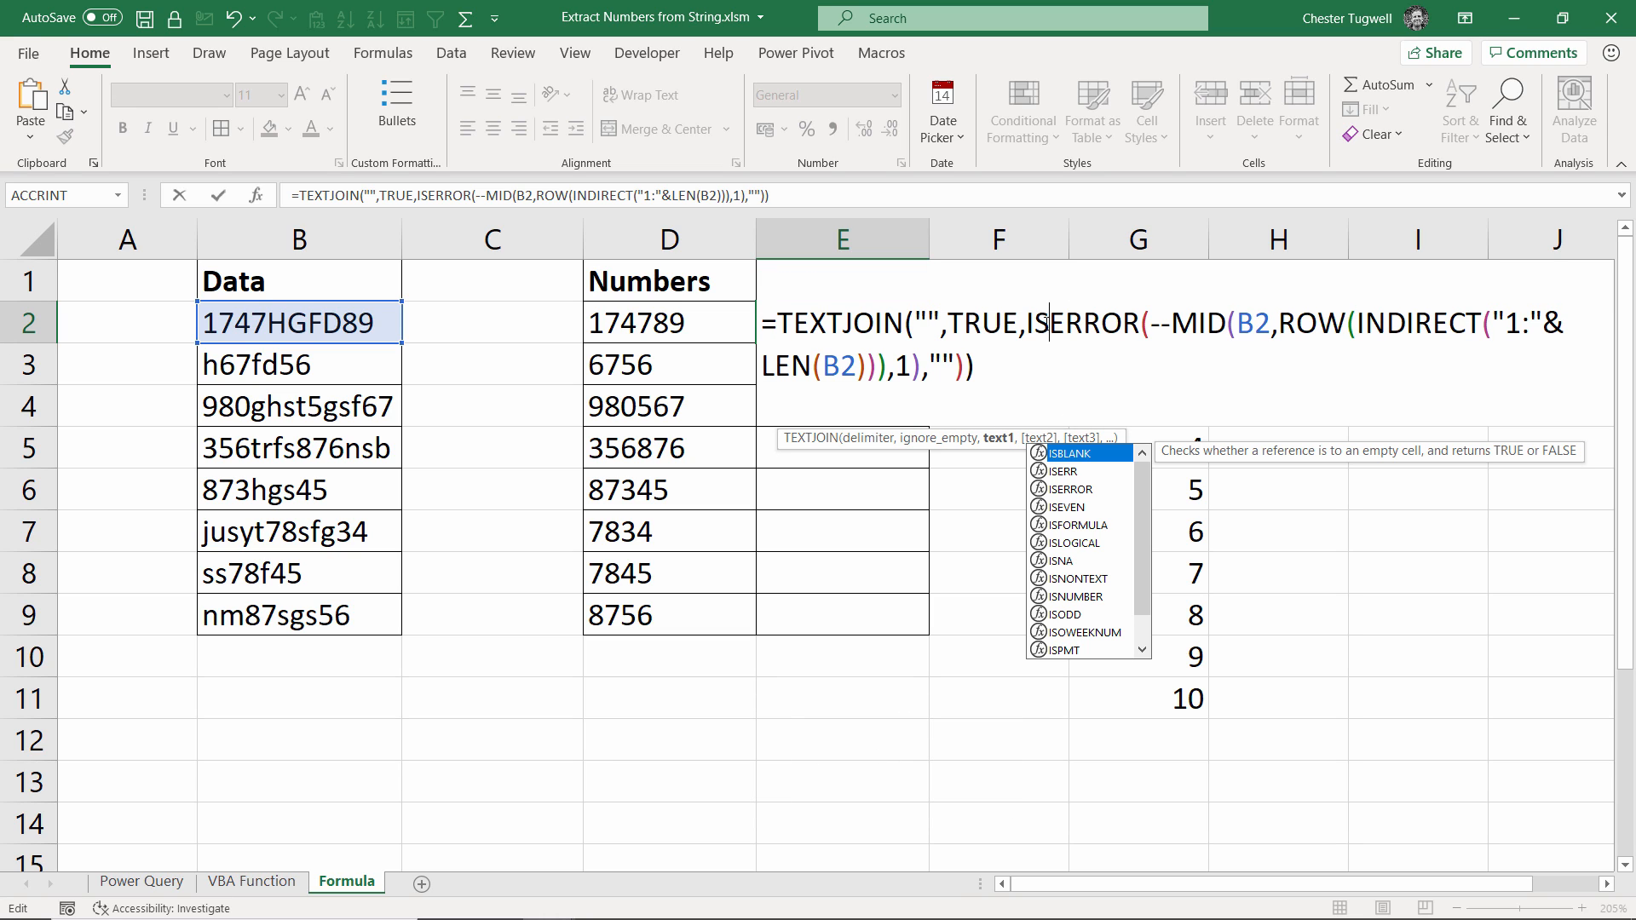
{"action": "key", "text": "Escape"}
{"action": "left_click", "coordinate": [1172, 322]}
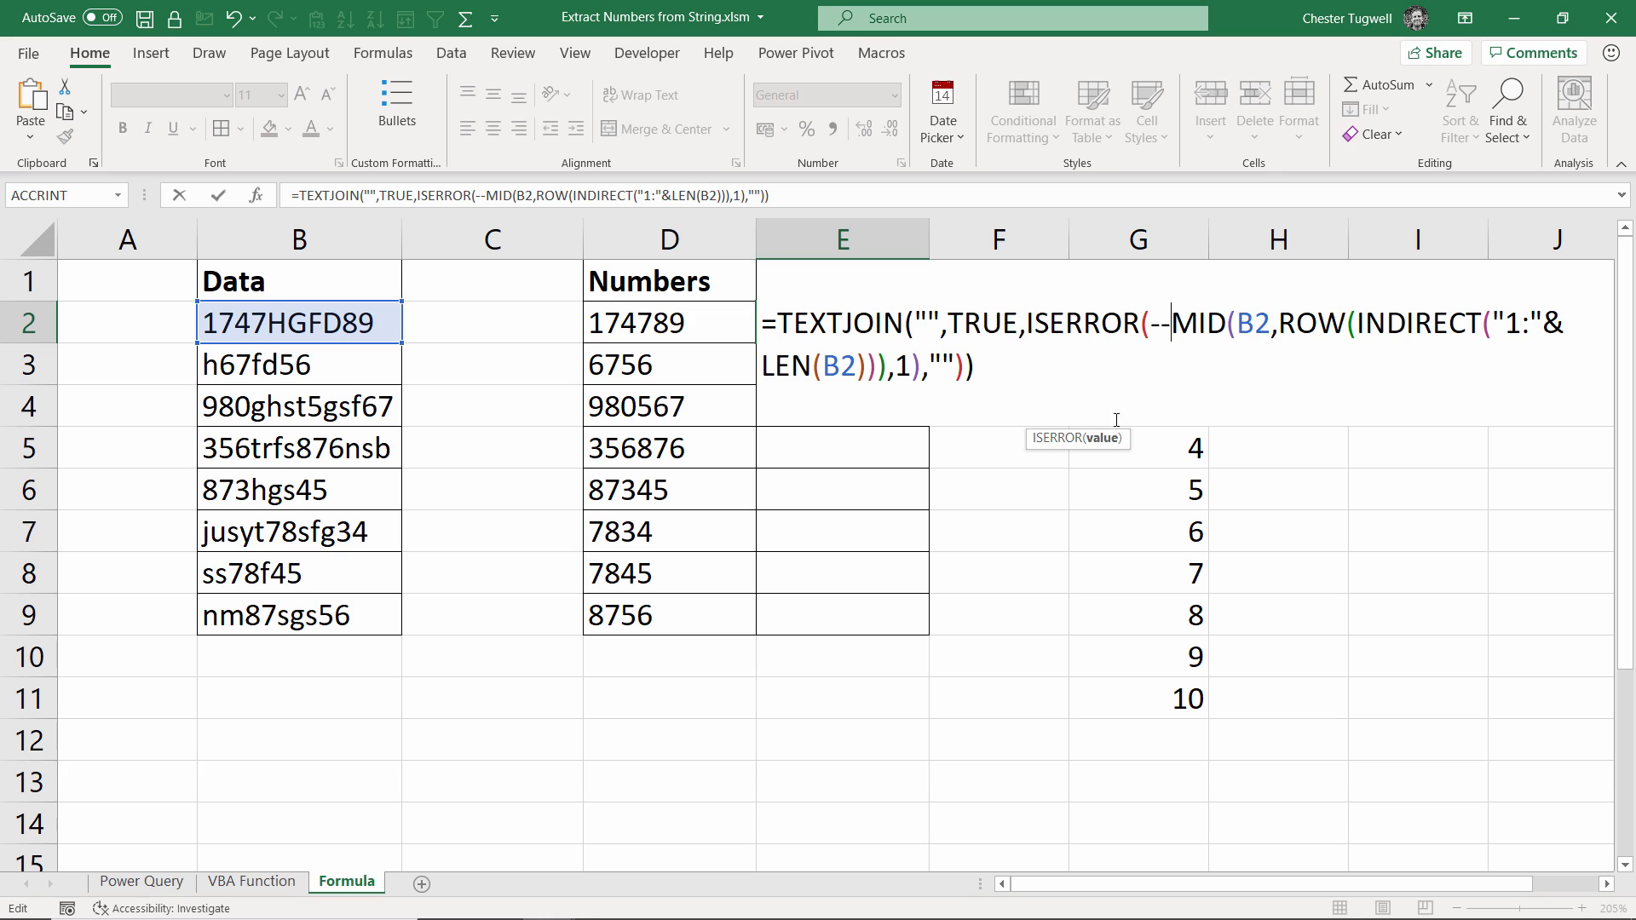
{"action": "left_click", "coordinate": [1103, 439]}
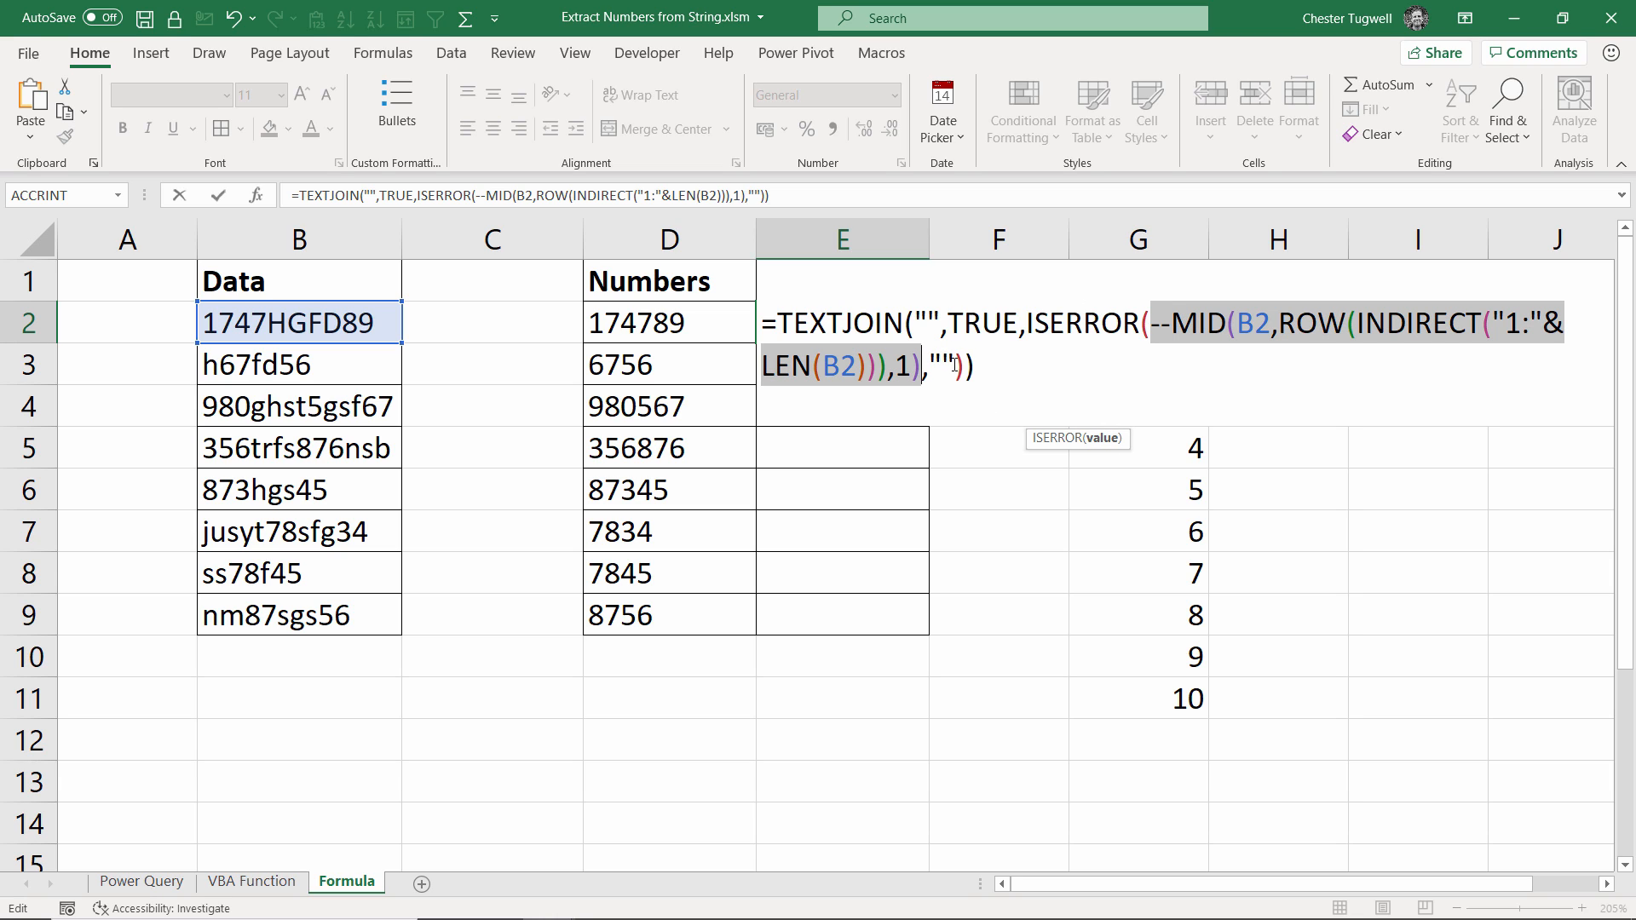
{"action": "left_click_drag", "start_coordinate": [955, 366], "coordinate": [924, 365]}
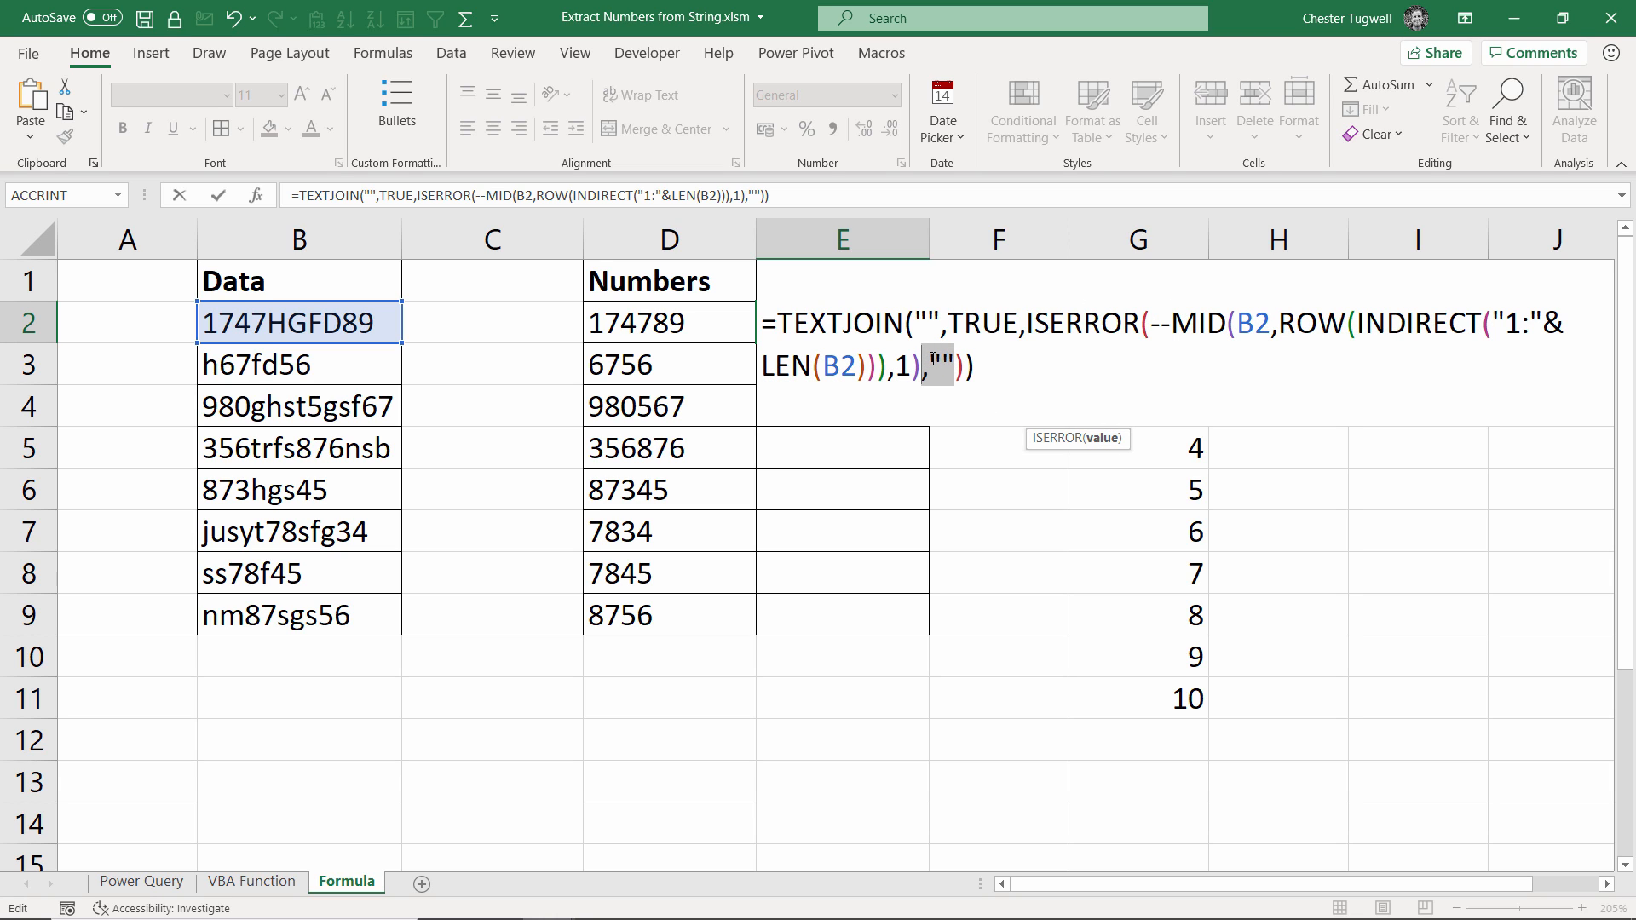
{"action": "key", "text": "Delete"}
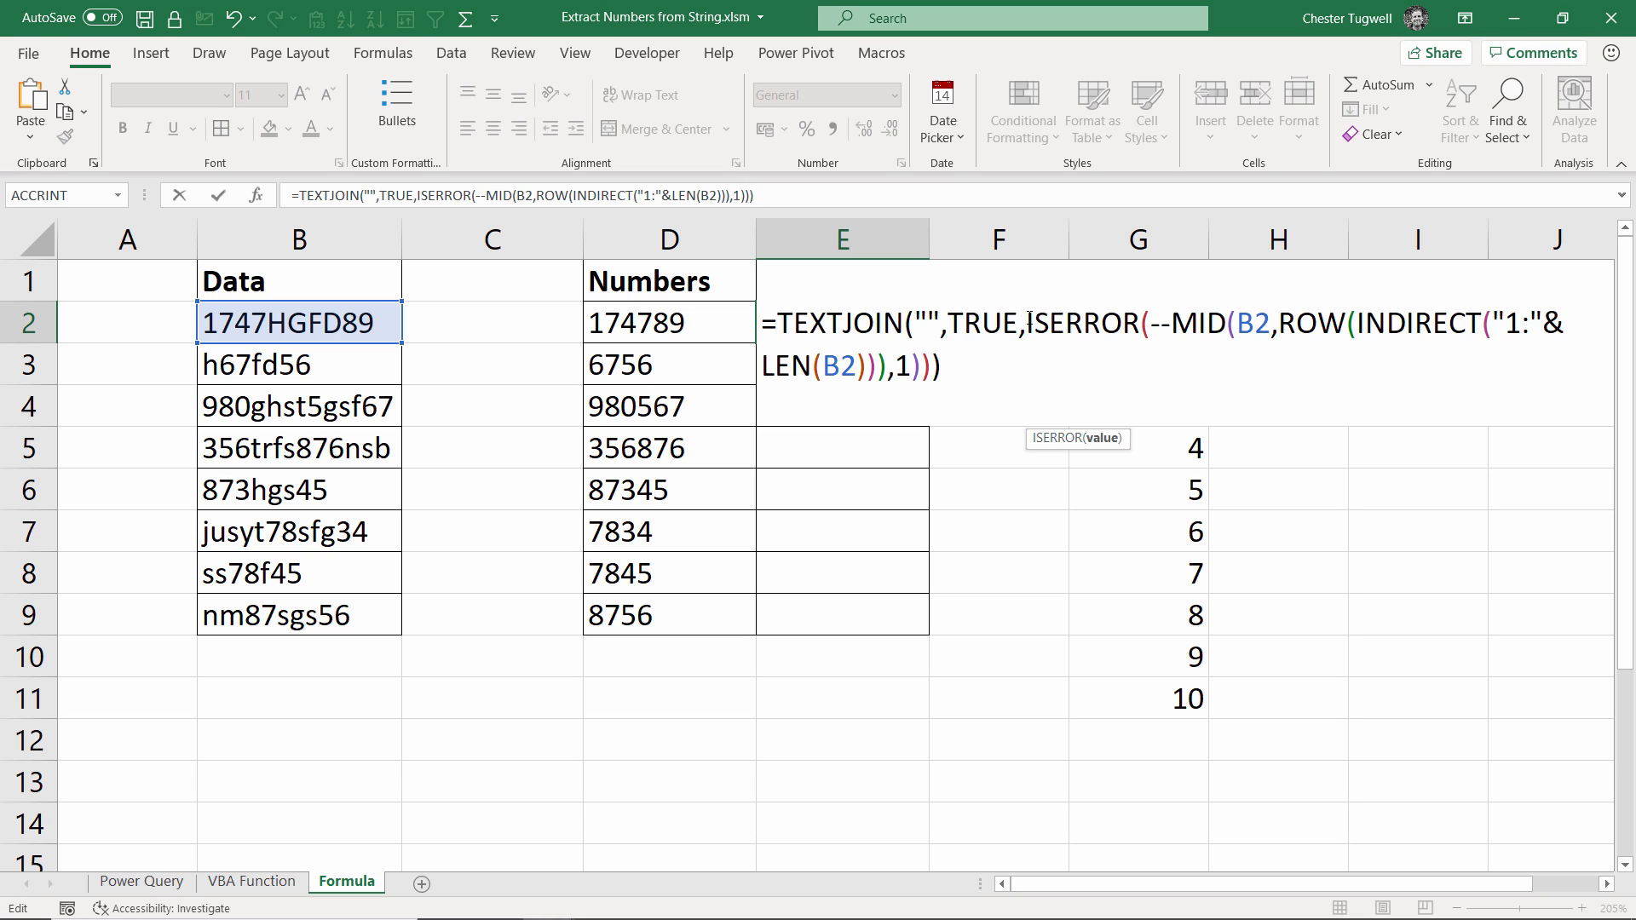
Step: Evaluate the ISERROR expression in E2 in place to examine its TRUE/FALSE array, and restore the formula text
{"action": "left_click_drag", "start_coordinate": [1028, 341], "coordinate": [933, 369]}
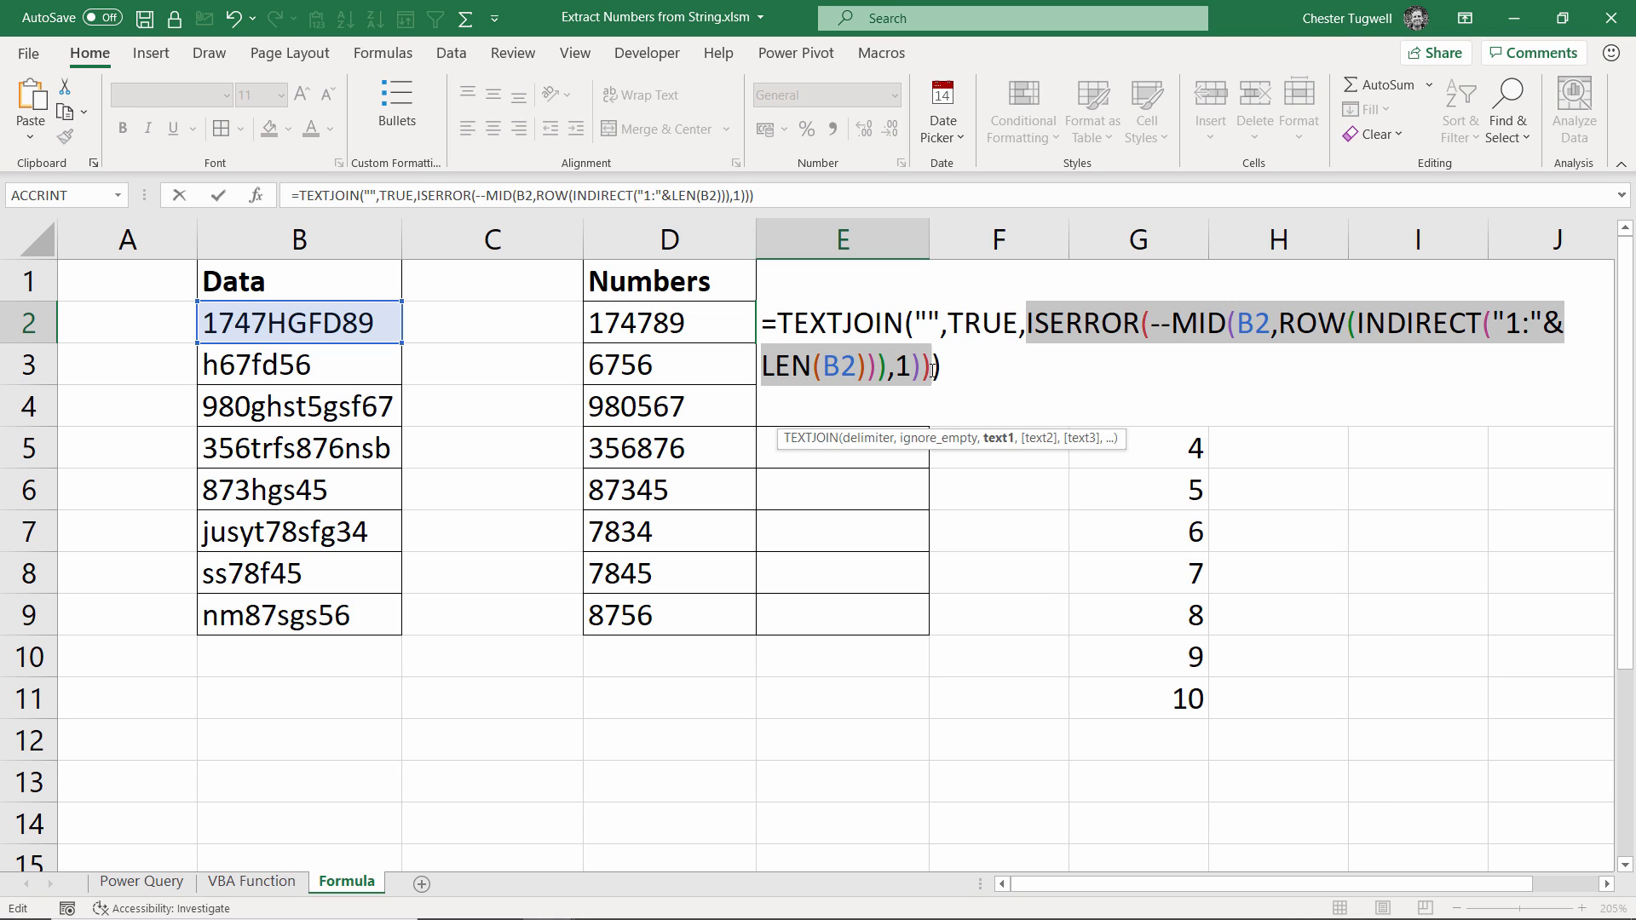
{"action": "key", "text": "F9"}
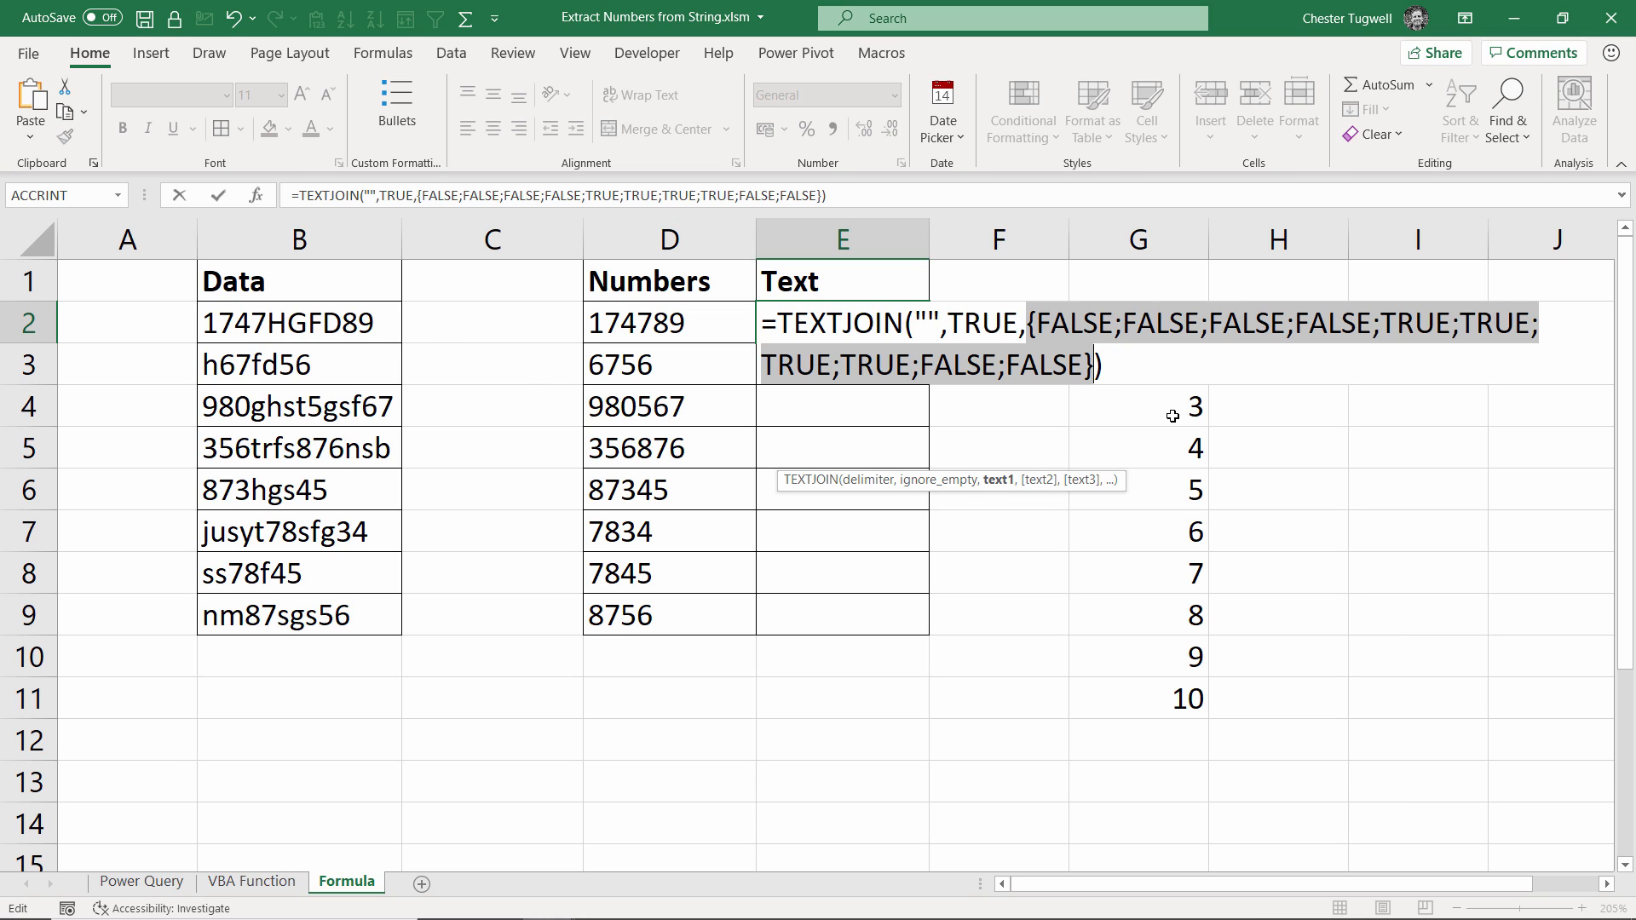
{"action": "key", "text": "ctrl+z"}
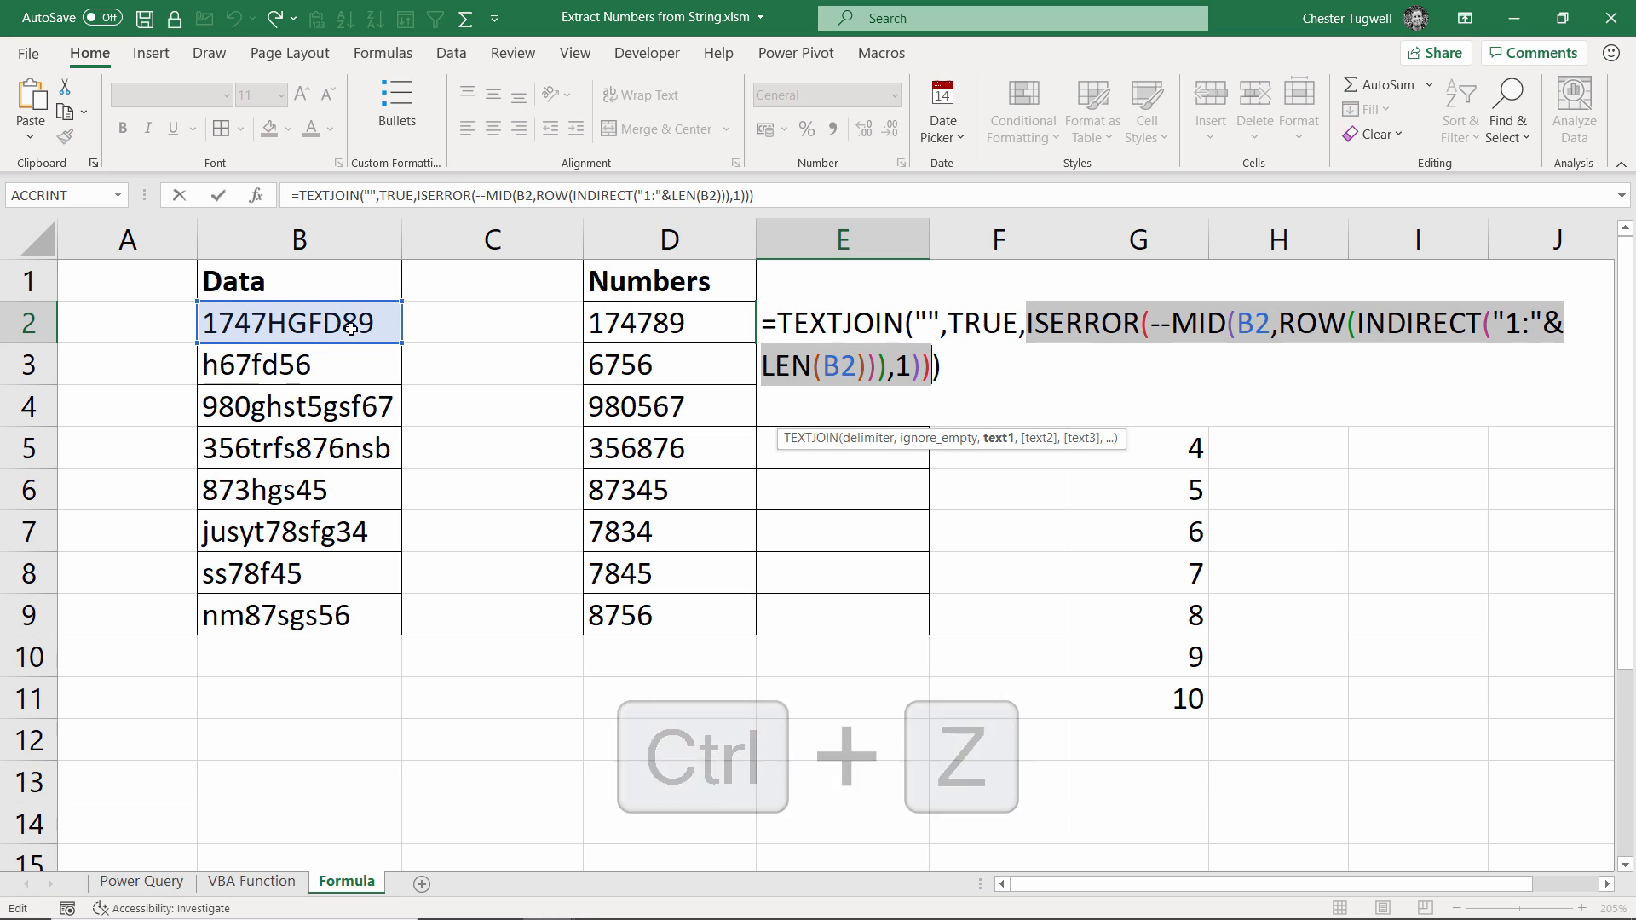
Step: Wrap the ISERROR test in E2 in an IF that returns MID(B2,ROW(INDIRECT("1:"&LEN(B2))),1) when true, reusing the existing MID expression
{"action": "left_click", "coordinate": [1027, 364]}
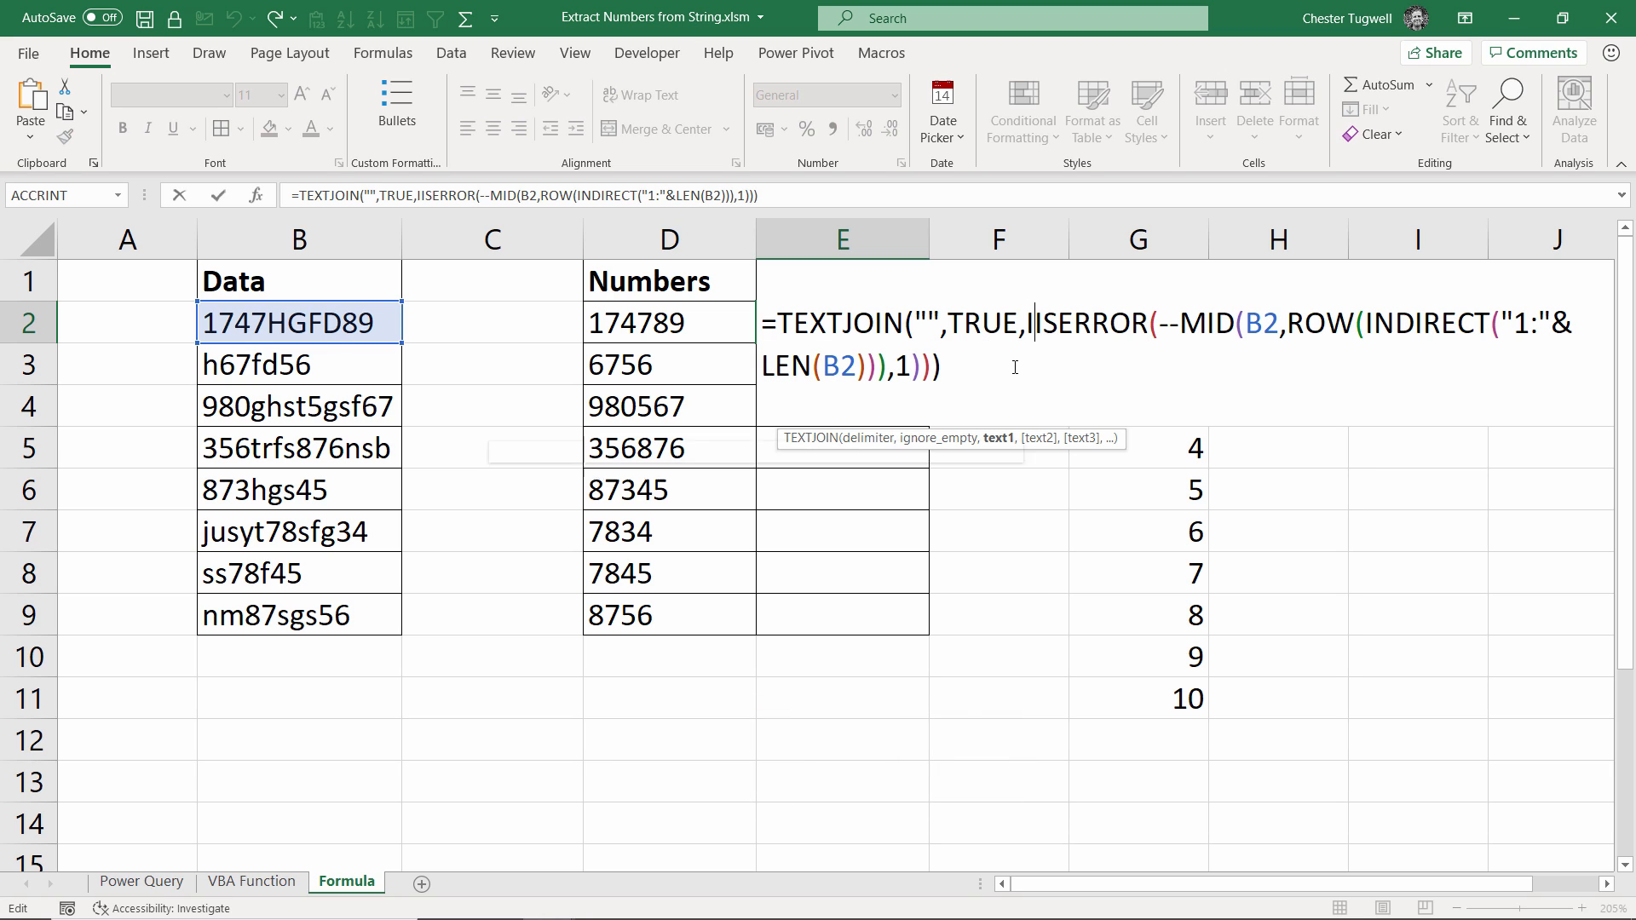
{"action": "type", "text": "IF("}
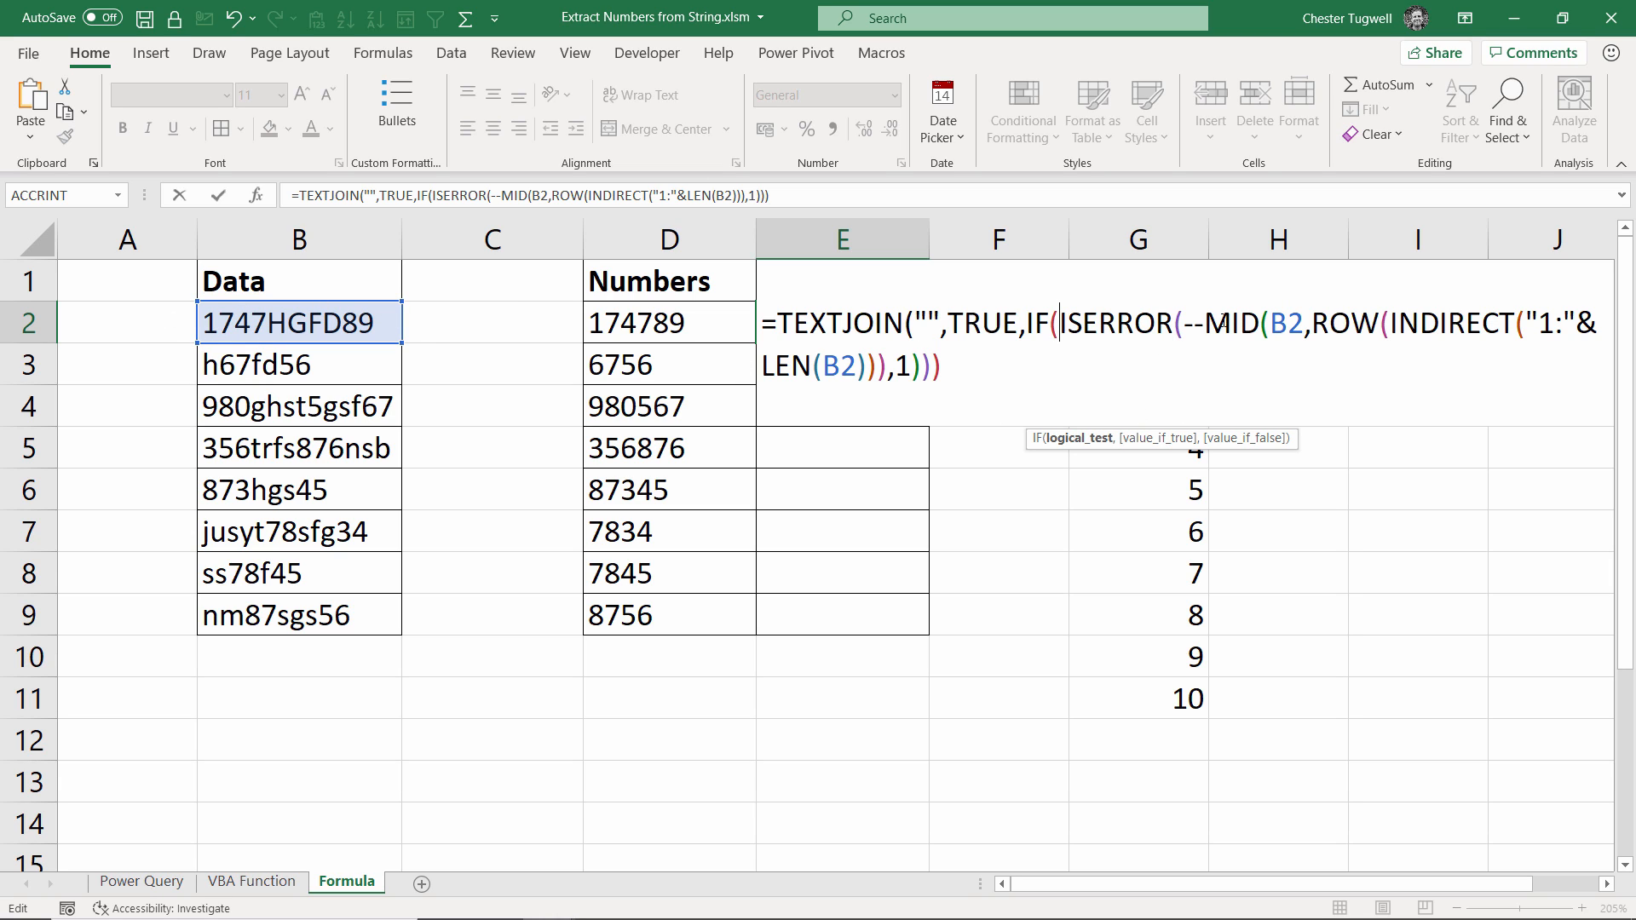
{"action": "left_click_drag", "start_coordinate": [1206, 322], "coordinate": [925, 358]}
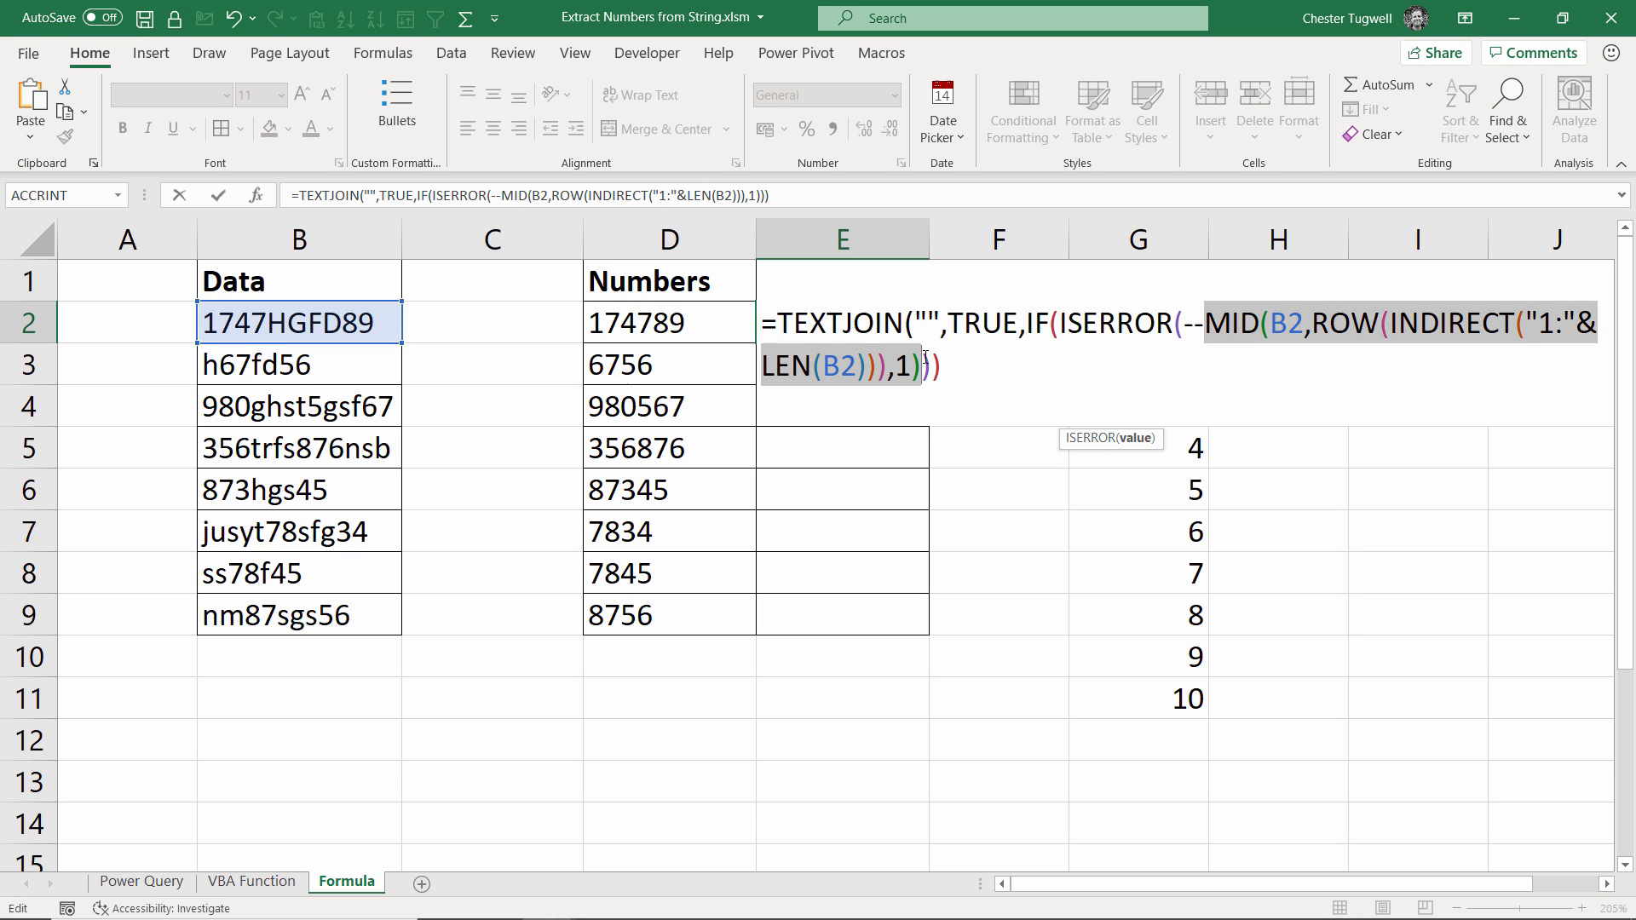
{"action": "key", "text": "ctrl+c"}
{"action": "left_click", "coordinate": [931, 365]}
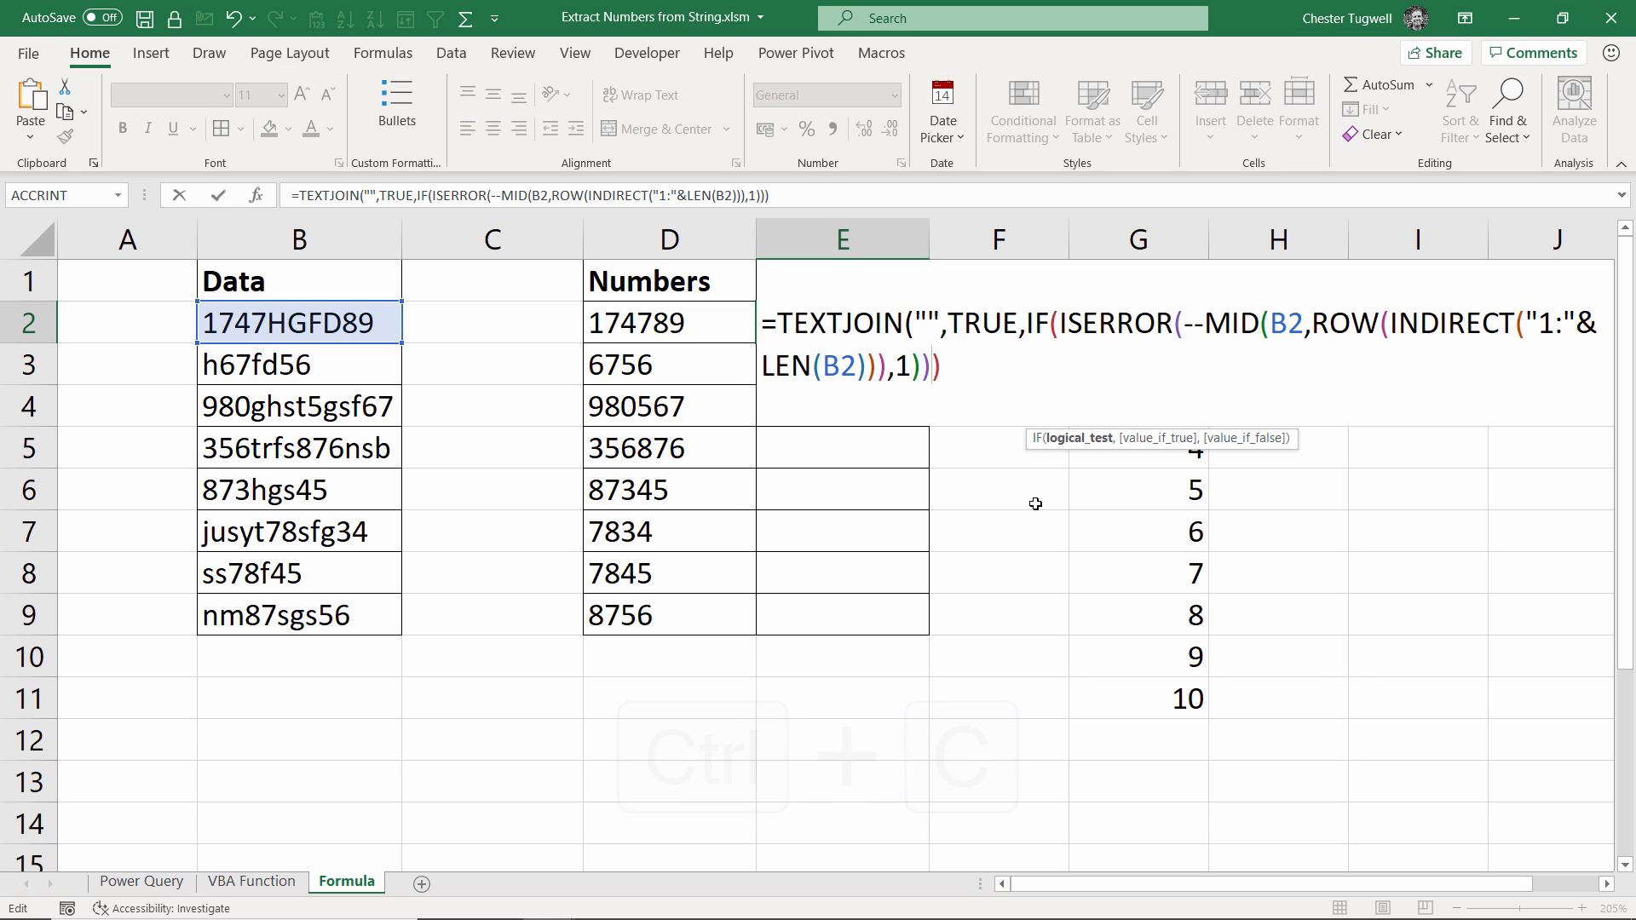
{"action": "type", "text": ","}
{"action": "key", "text": "ctrl+v"}
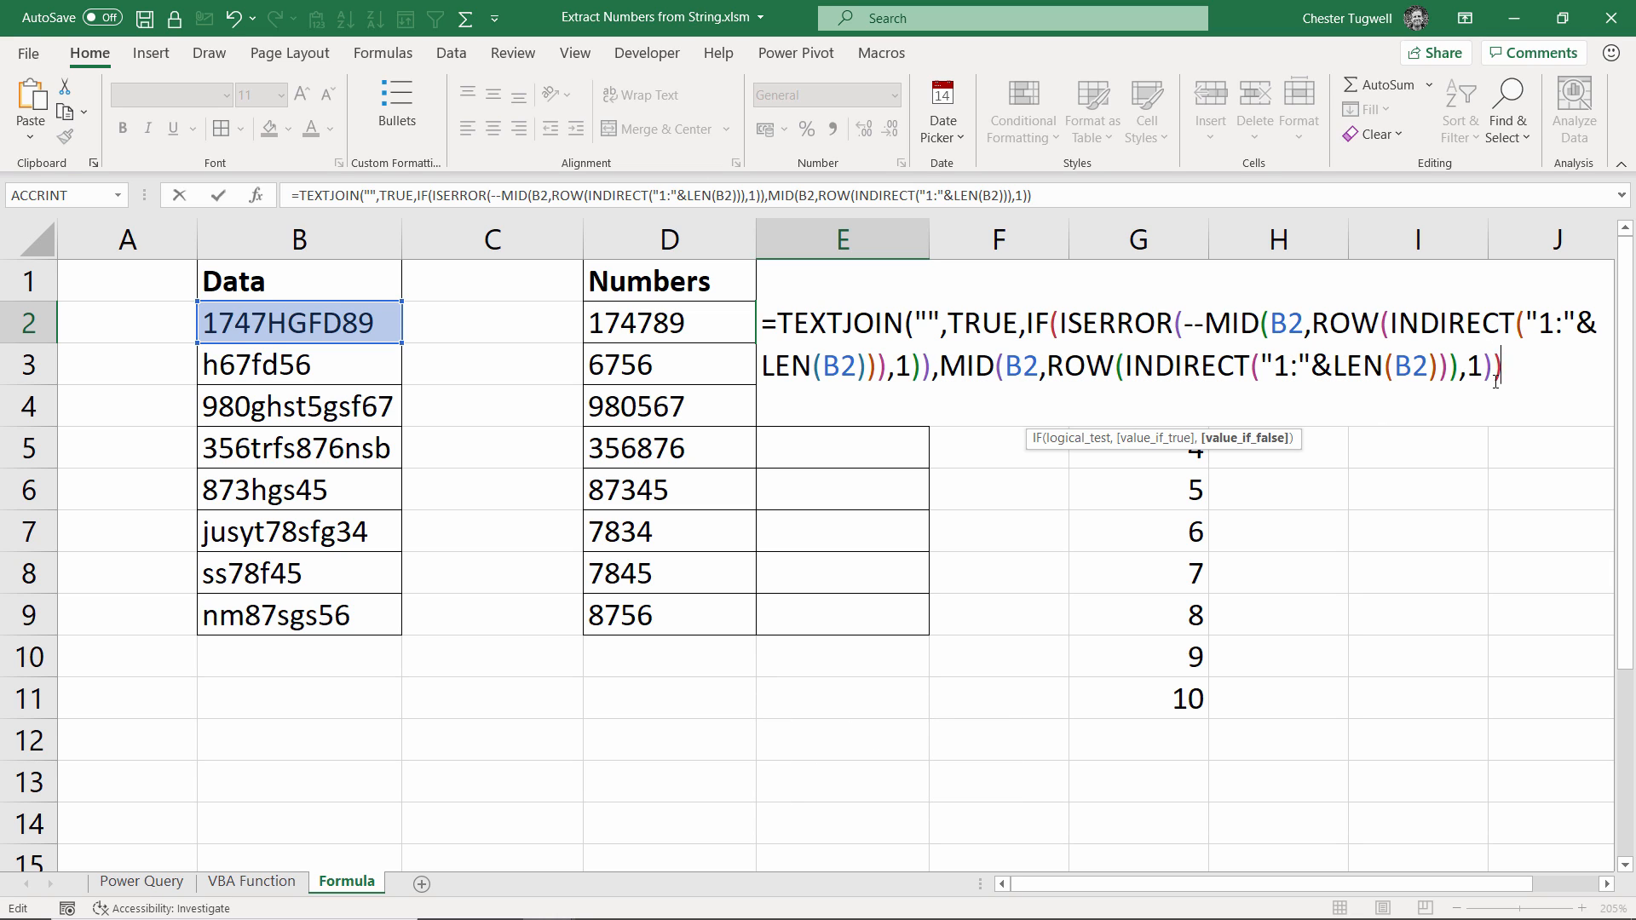
Step: Add empty text as the IF's false value in E2, complete the TEXTJOIN formula, and fill it down to E9
{"action": "type", "text": ",\"\""}
{"action": "key", "text": "Right"}
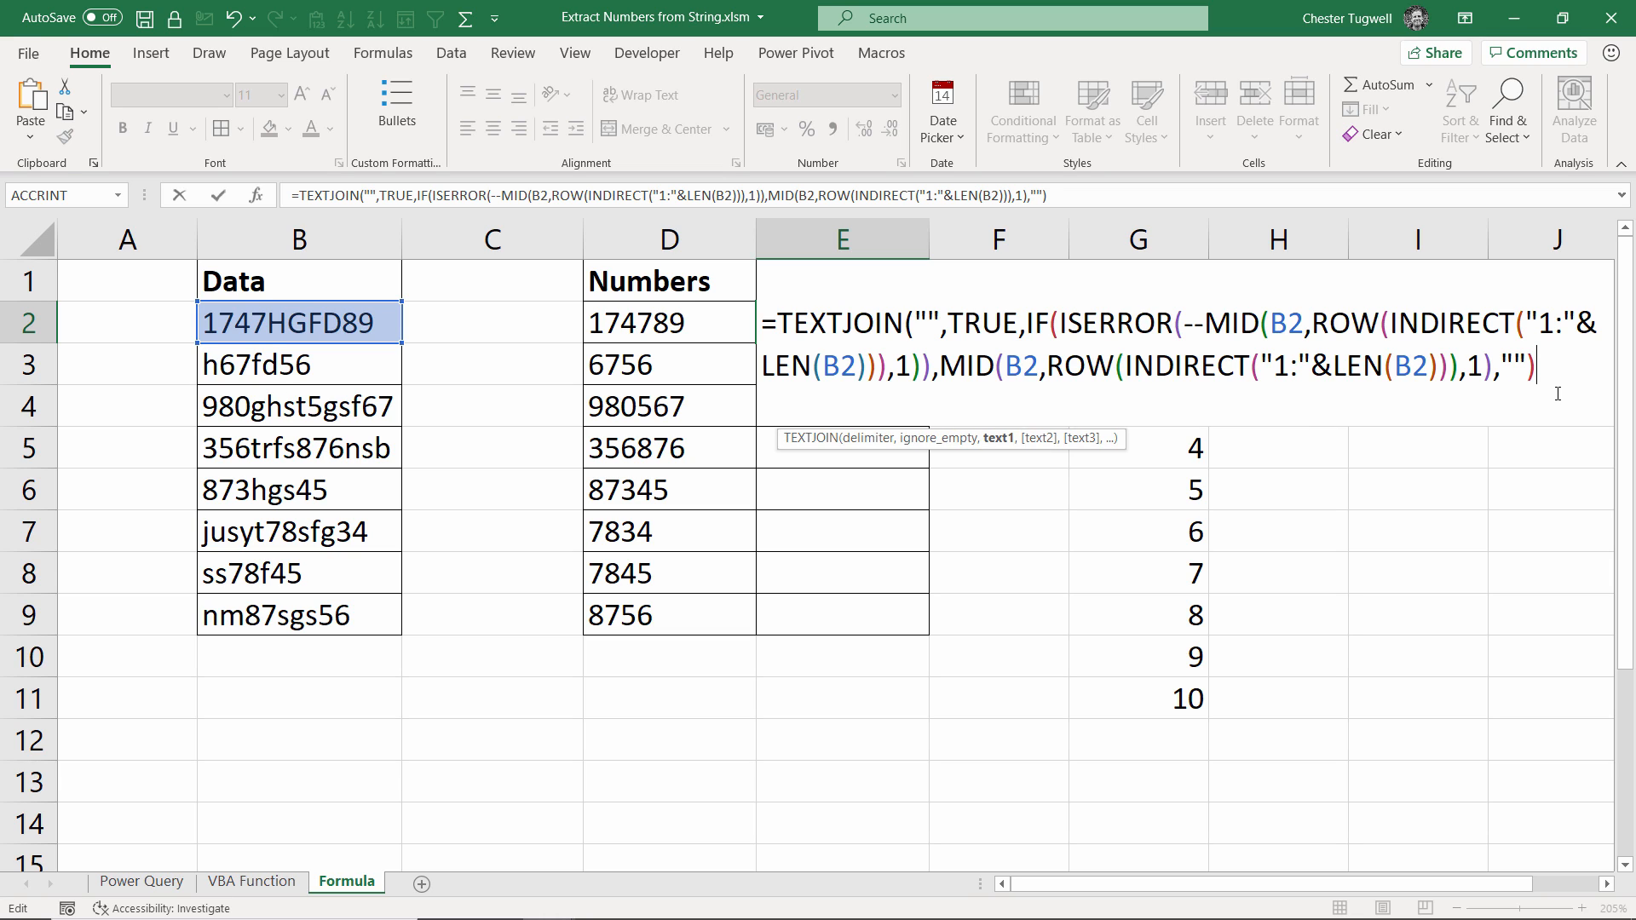
{"action": "type", "text": ")"}
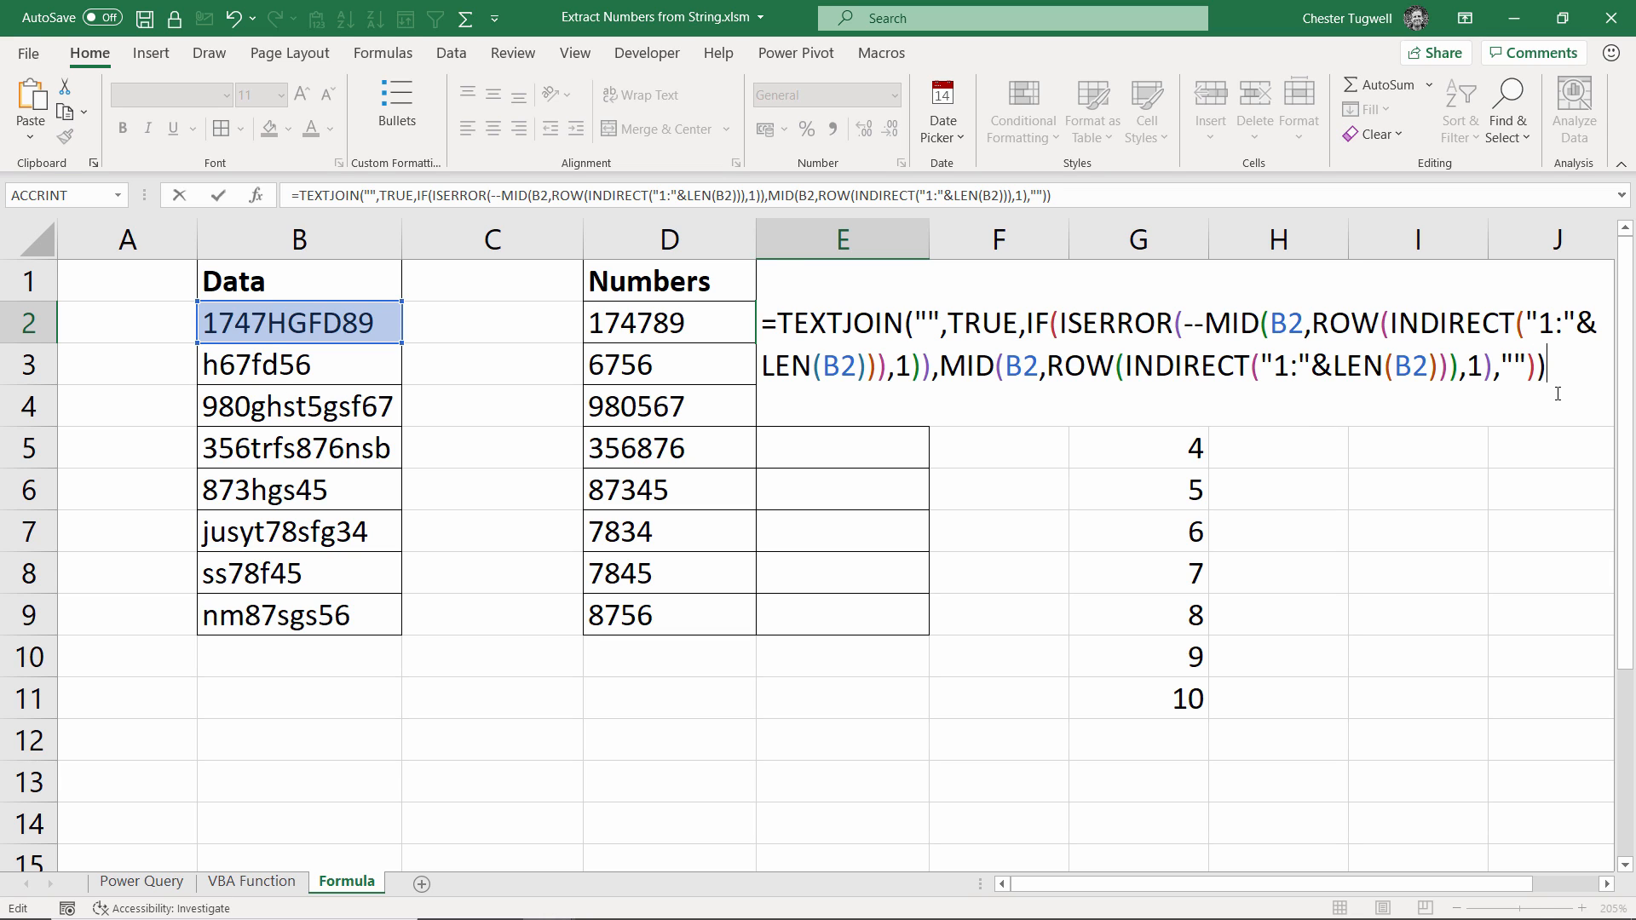
{"action": "key", "text": "Return"}
{"action": "left_click", "coordinate": [856, 332]}
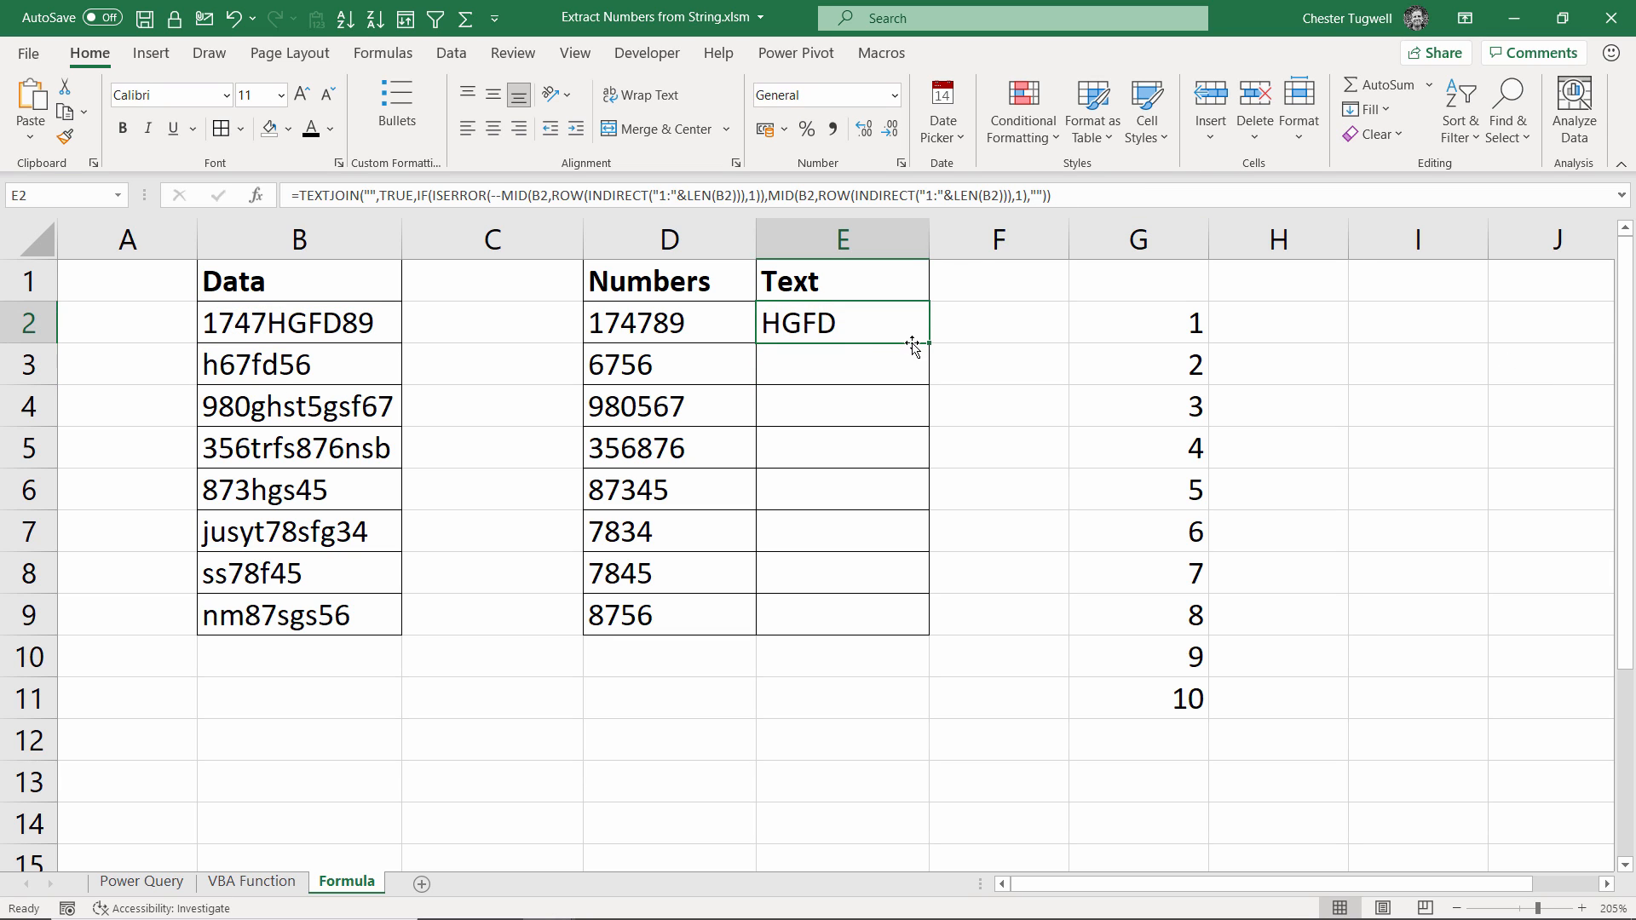
{"action": "double_click", "coordinate": [928, 345]}
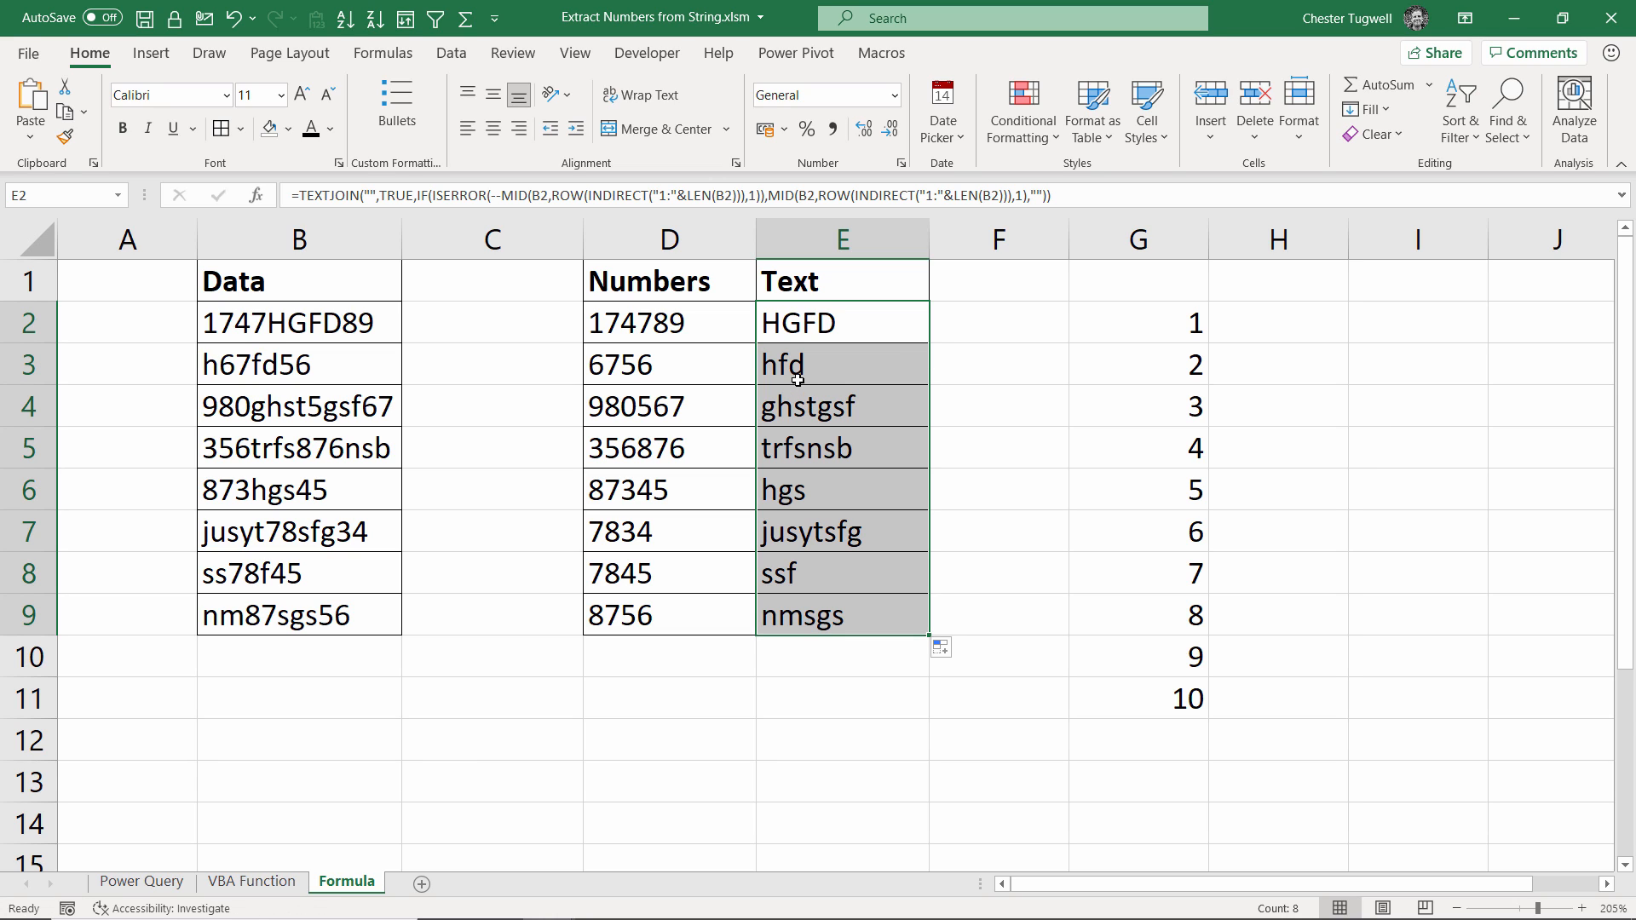